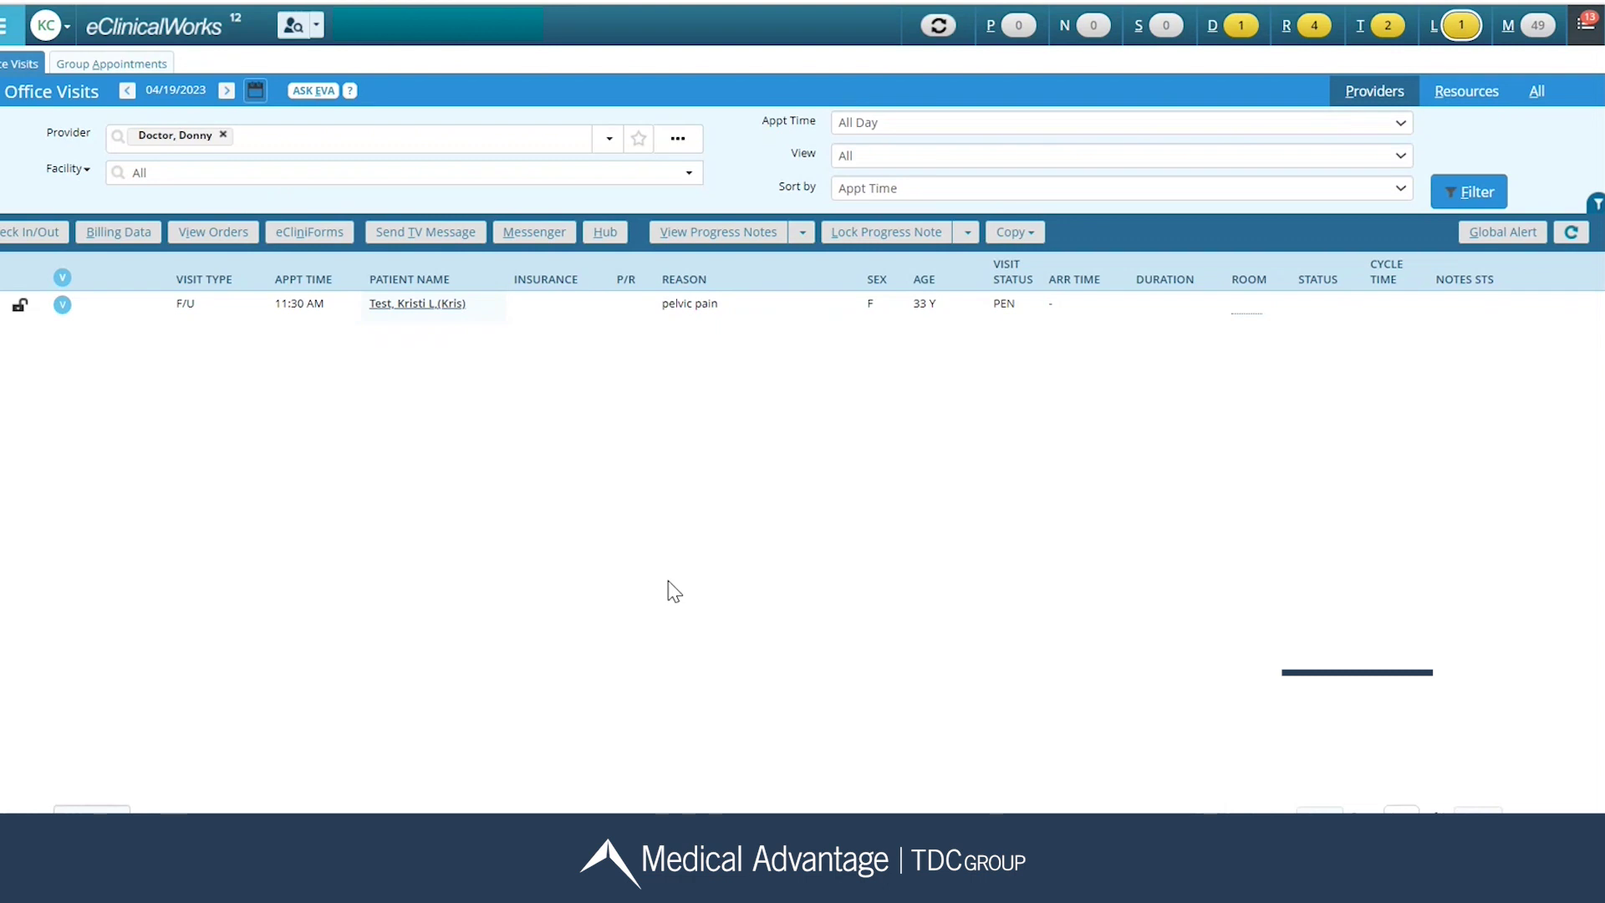
Step: Look up the patient by name and start a new telephone encounter from the patient's hub
left_click(293, 28)
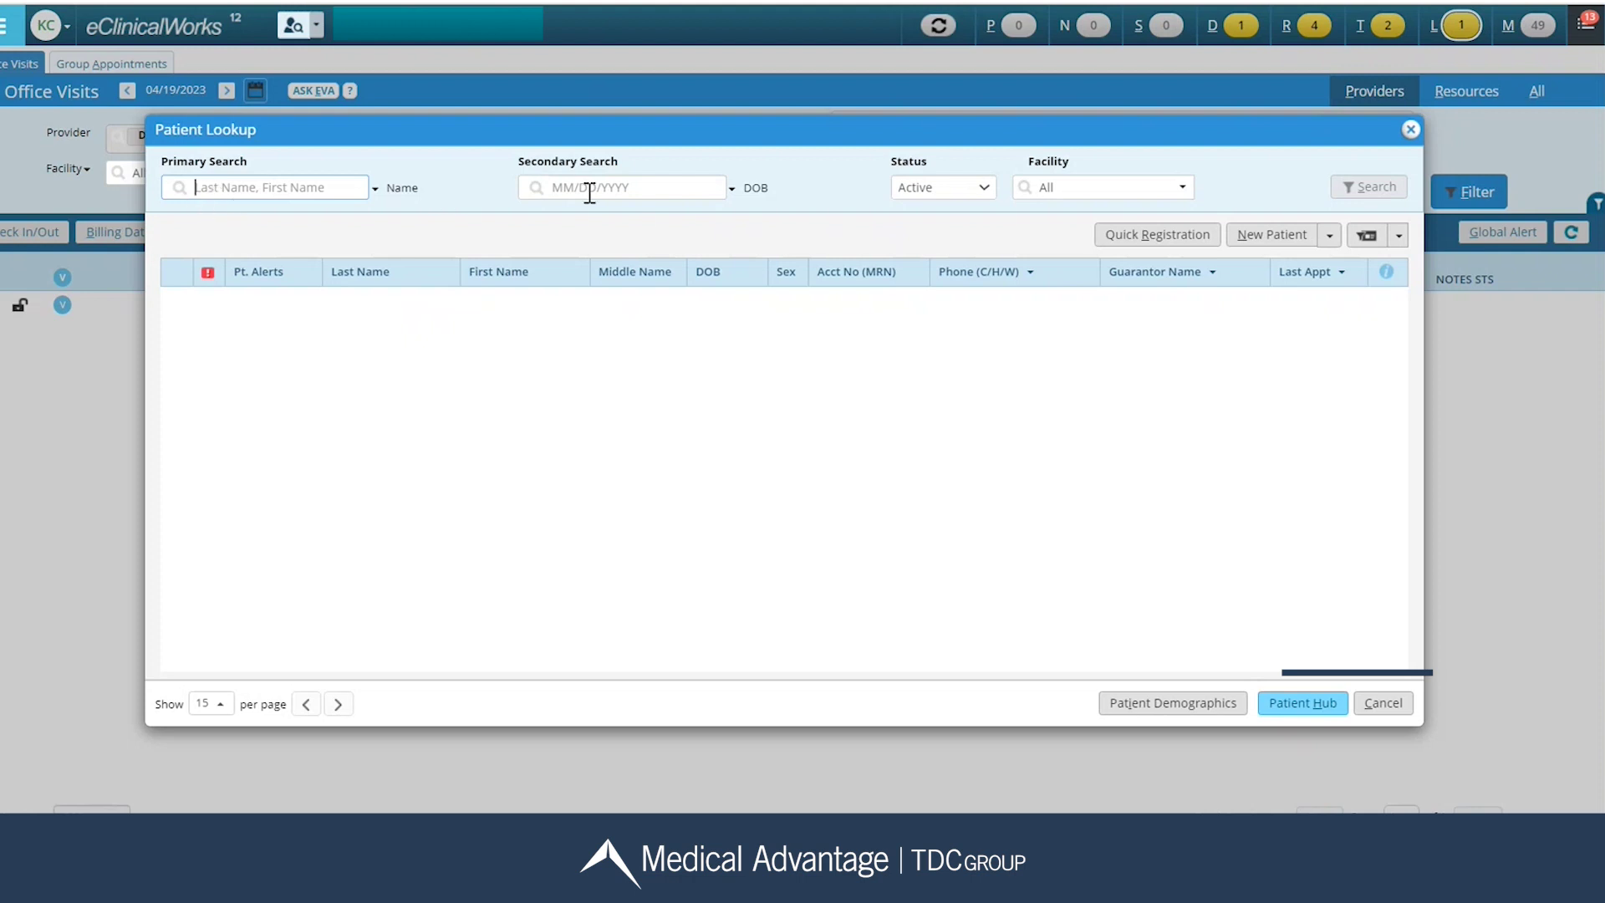
left_click(266, 194)
type("test,kristi")
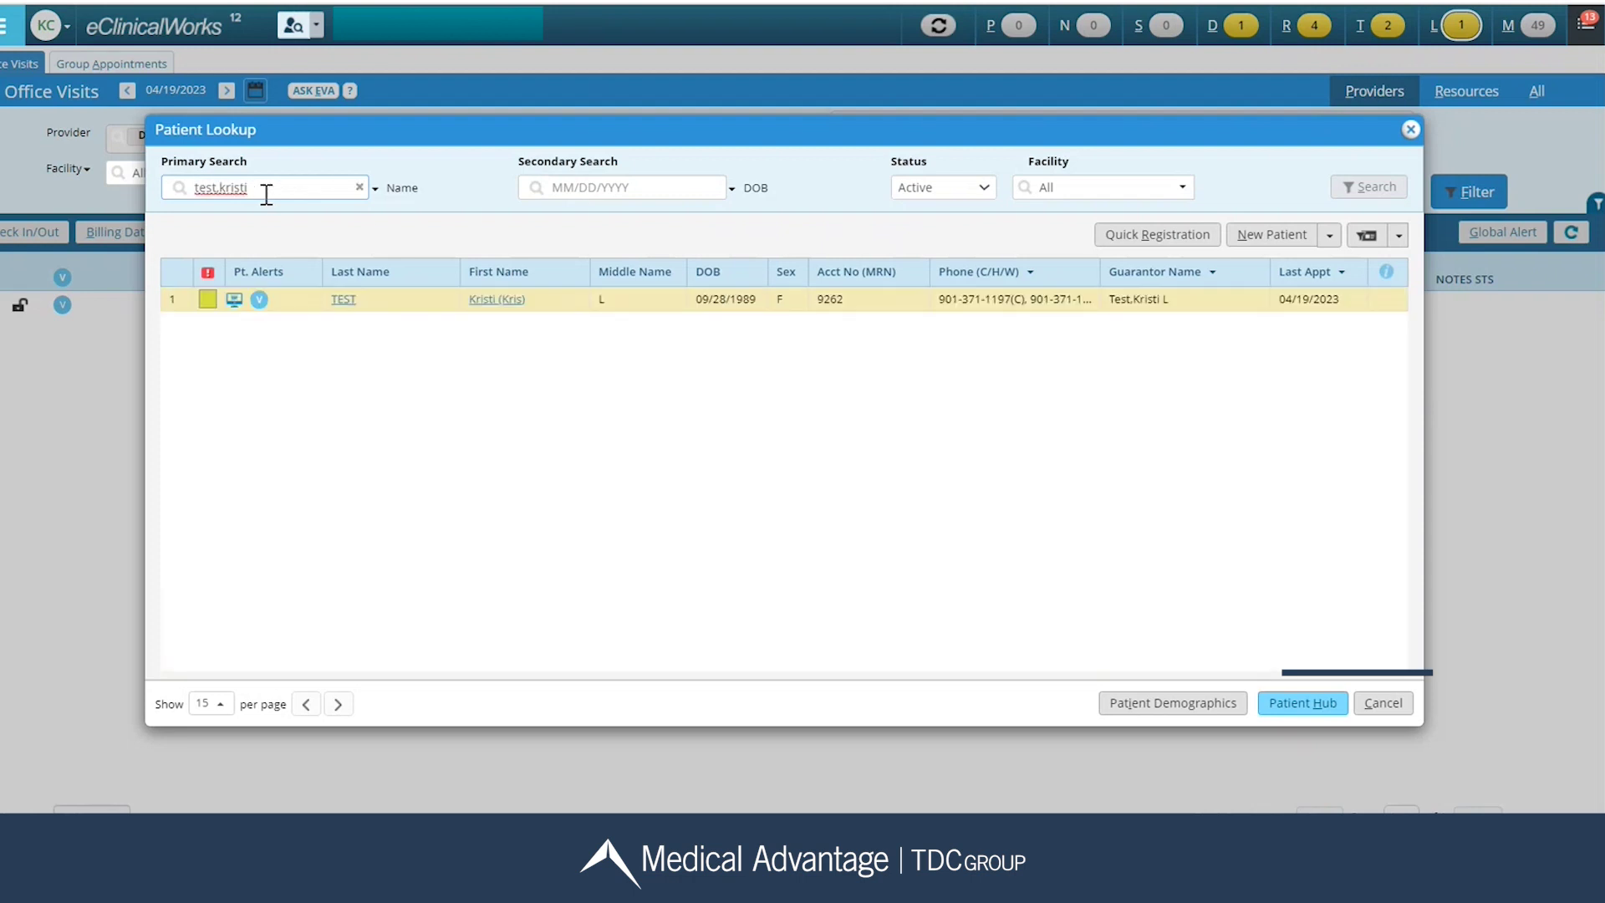
left_click(505, 311)
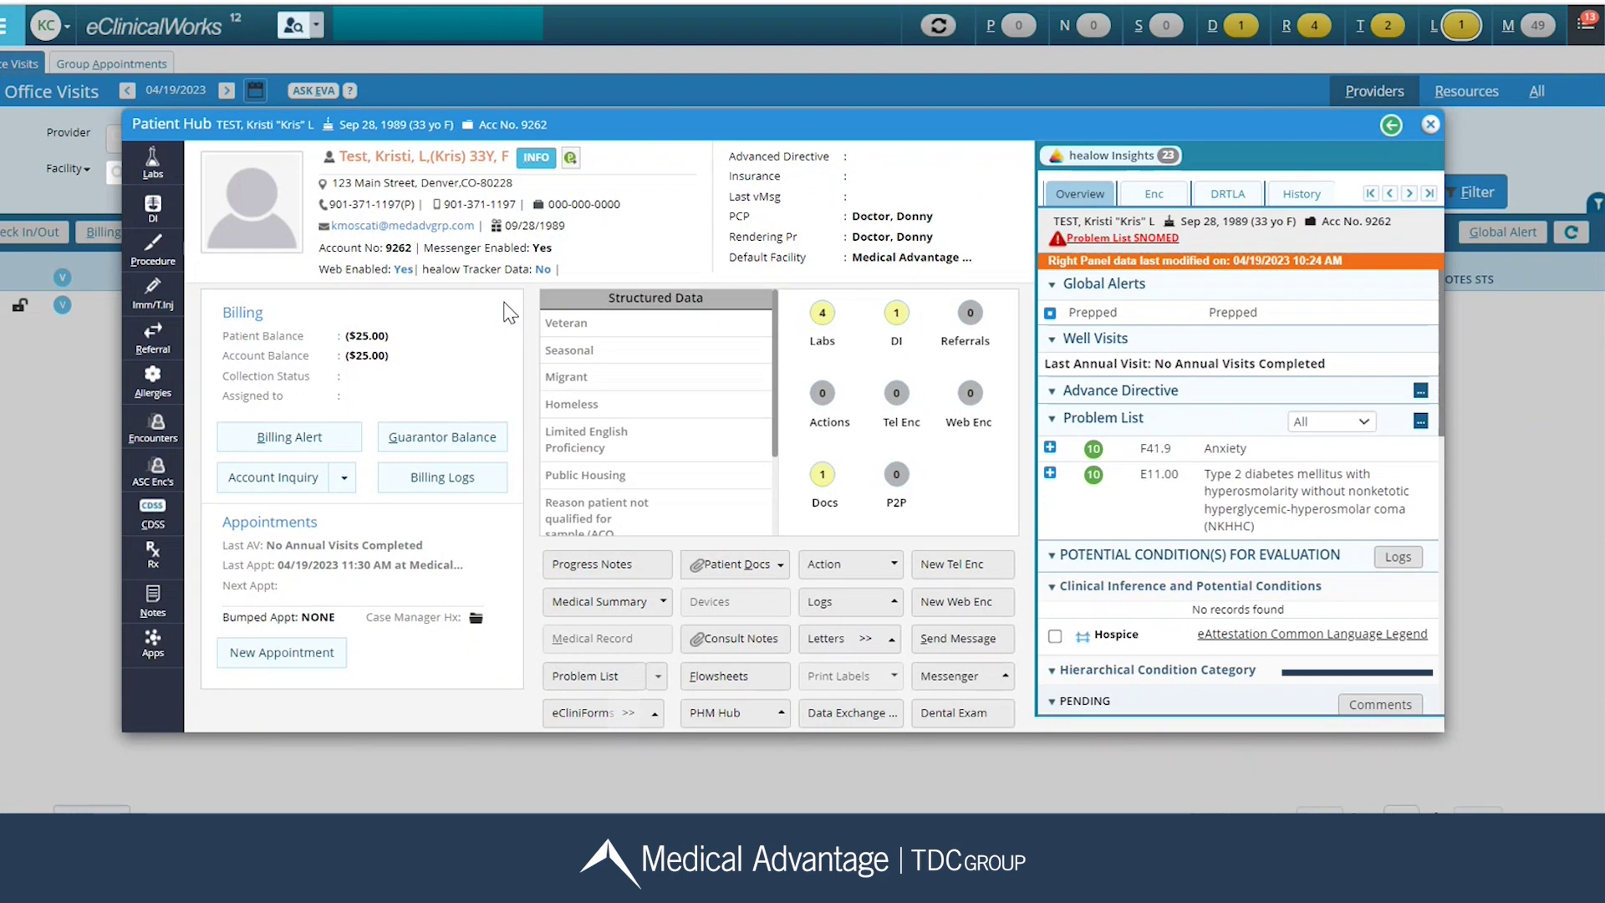
left_click(952, 570)
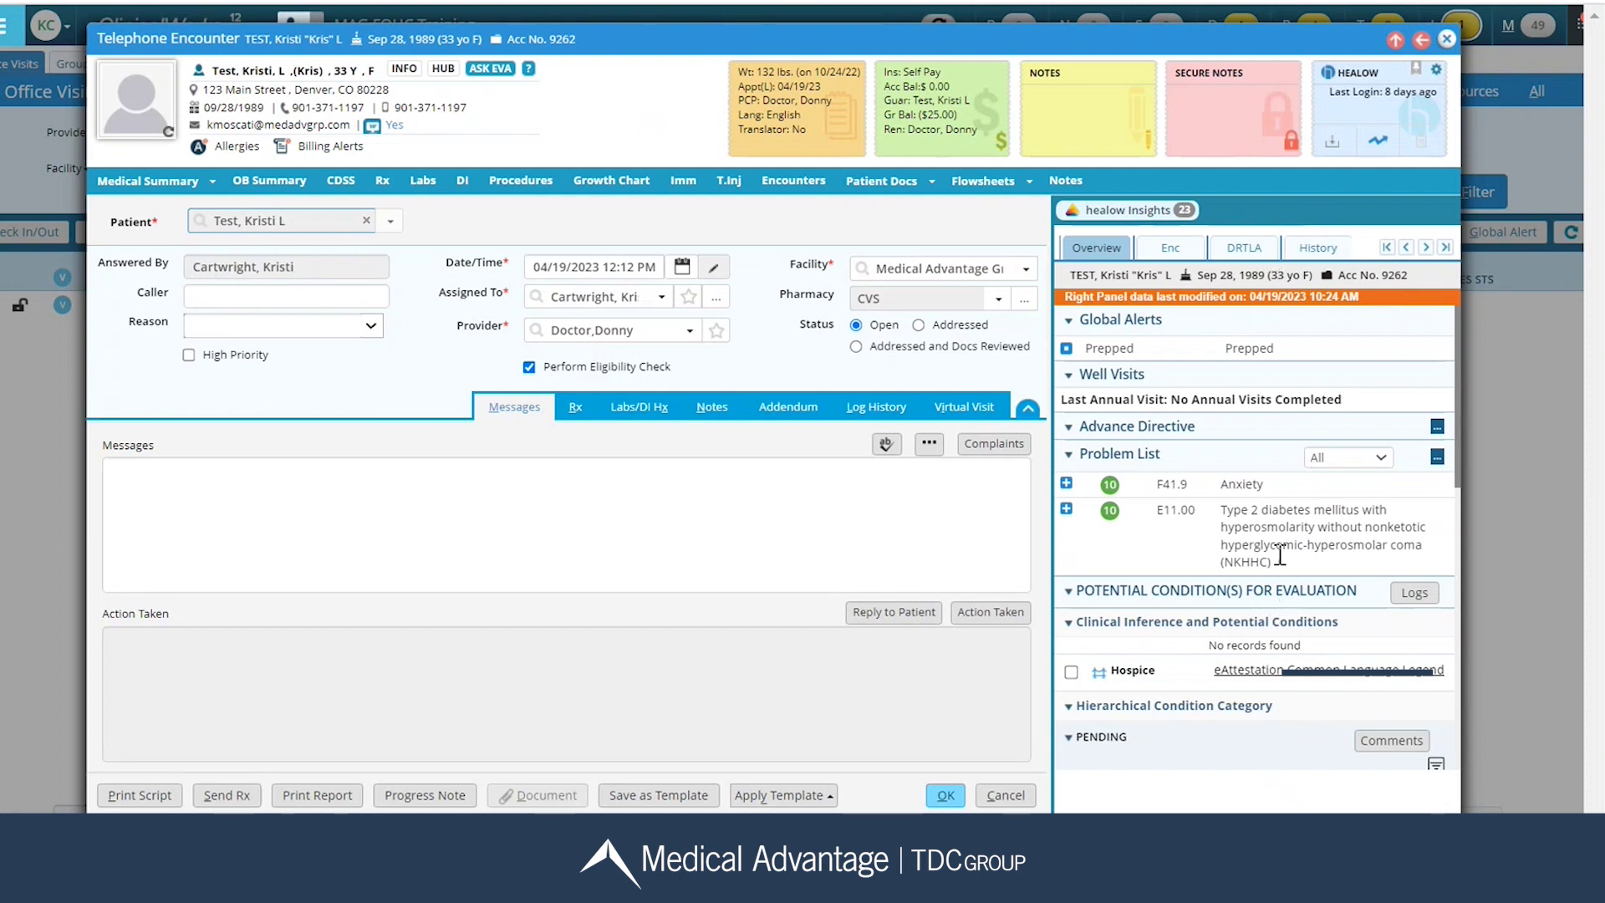
Step: Hide and restore the encounter's patient banner and its chart overview panel
left_click(1395, 40)
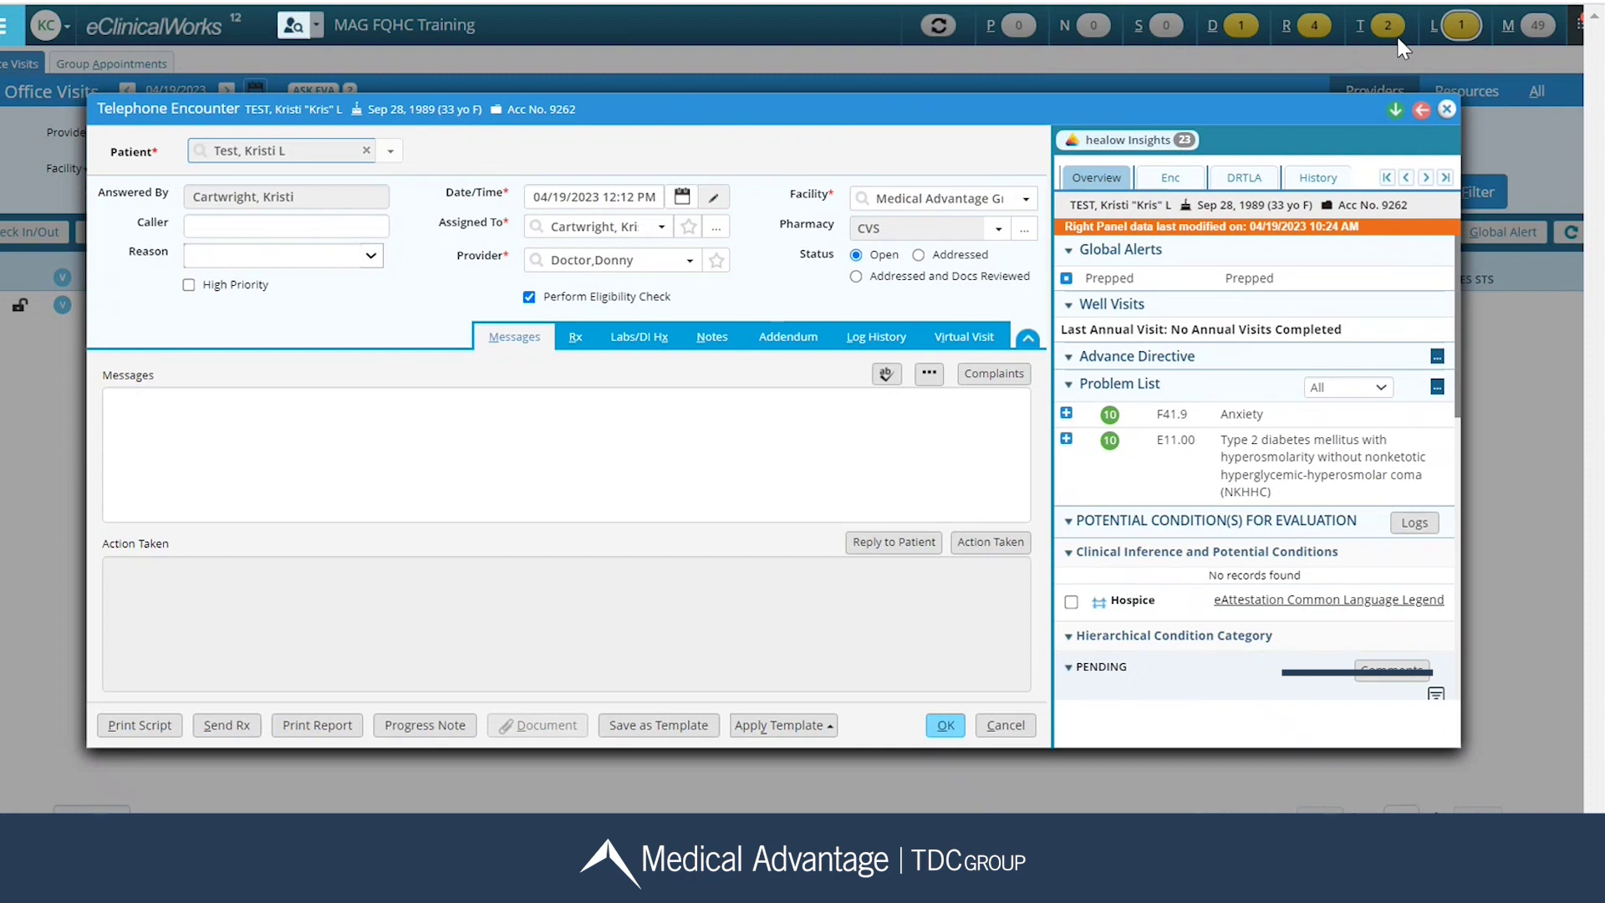
left_click(1395, 110)
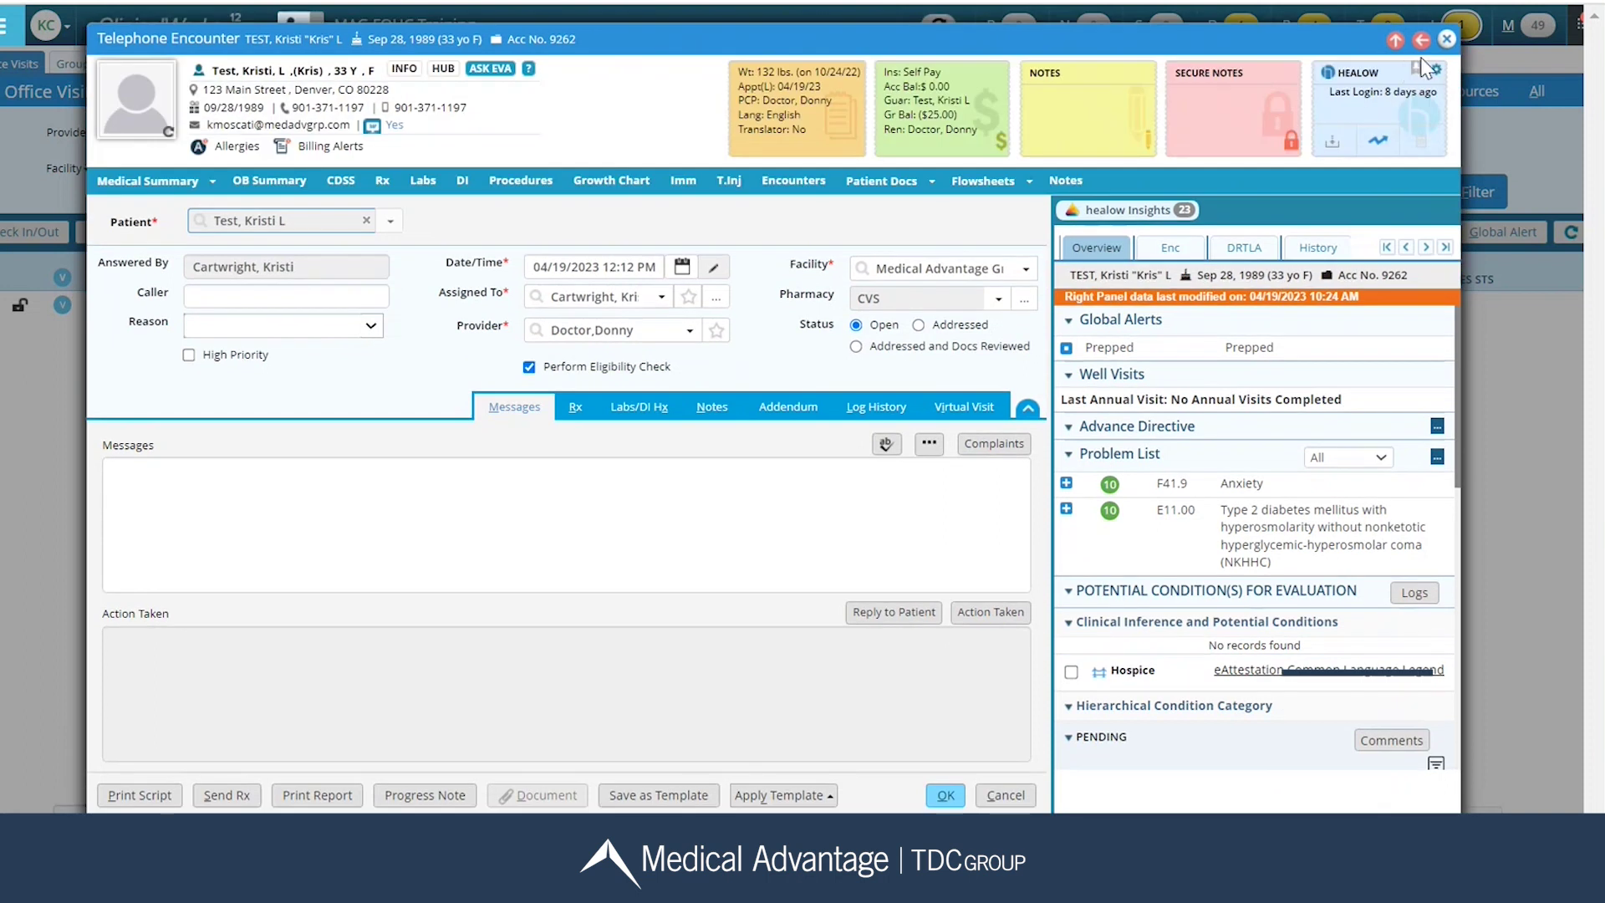
left_click(1421, 41)
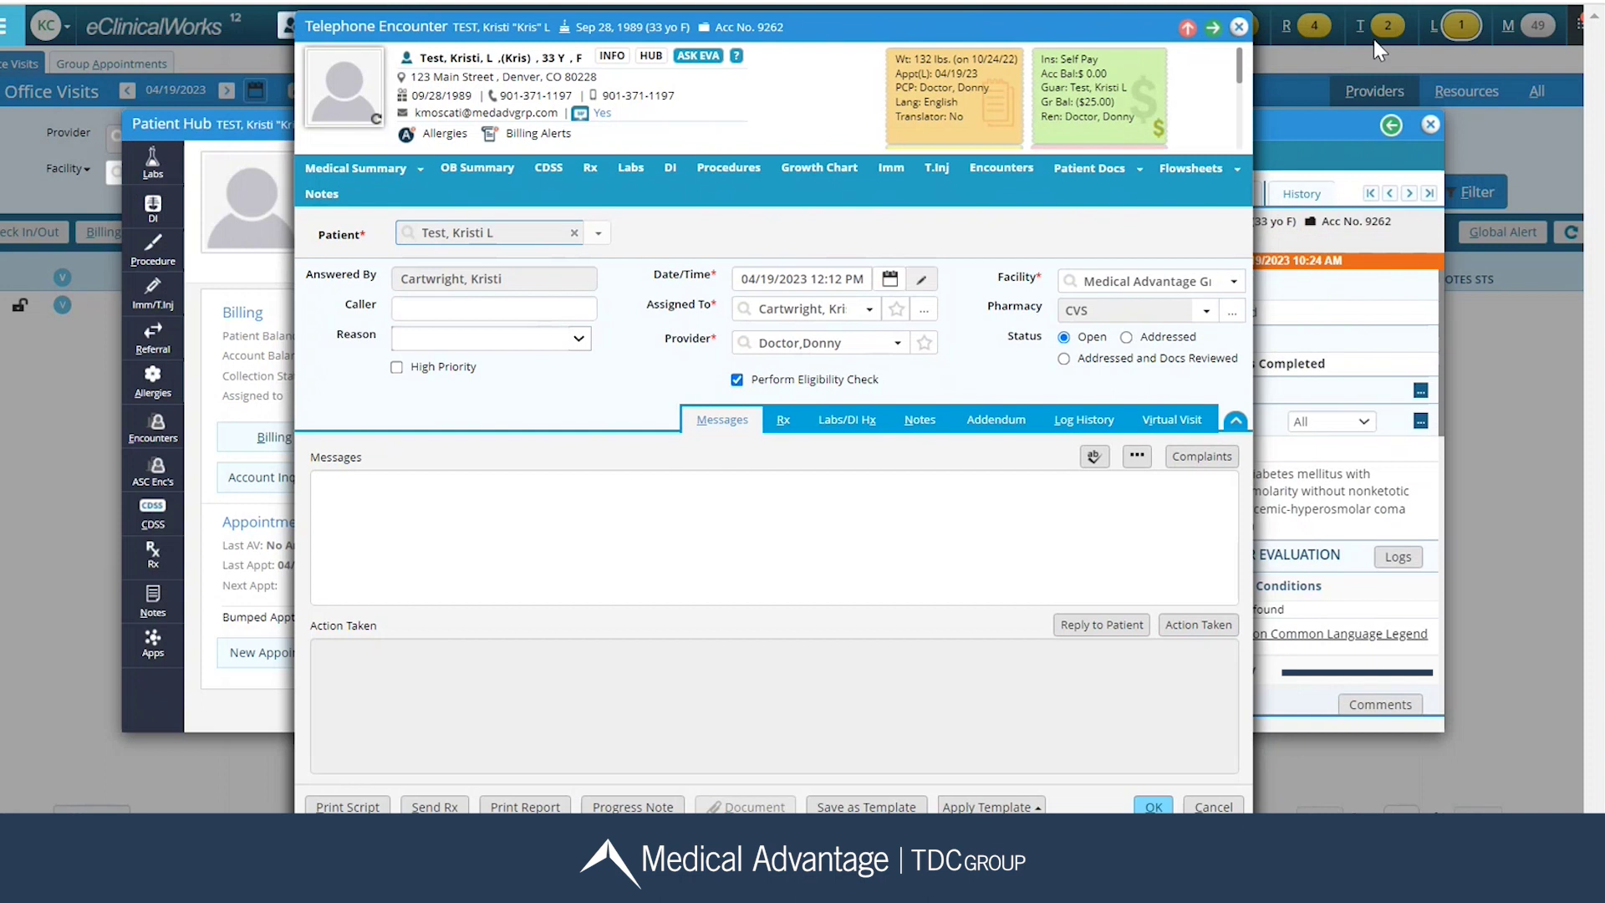
left_click(1213, 32)
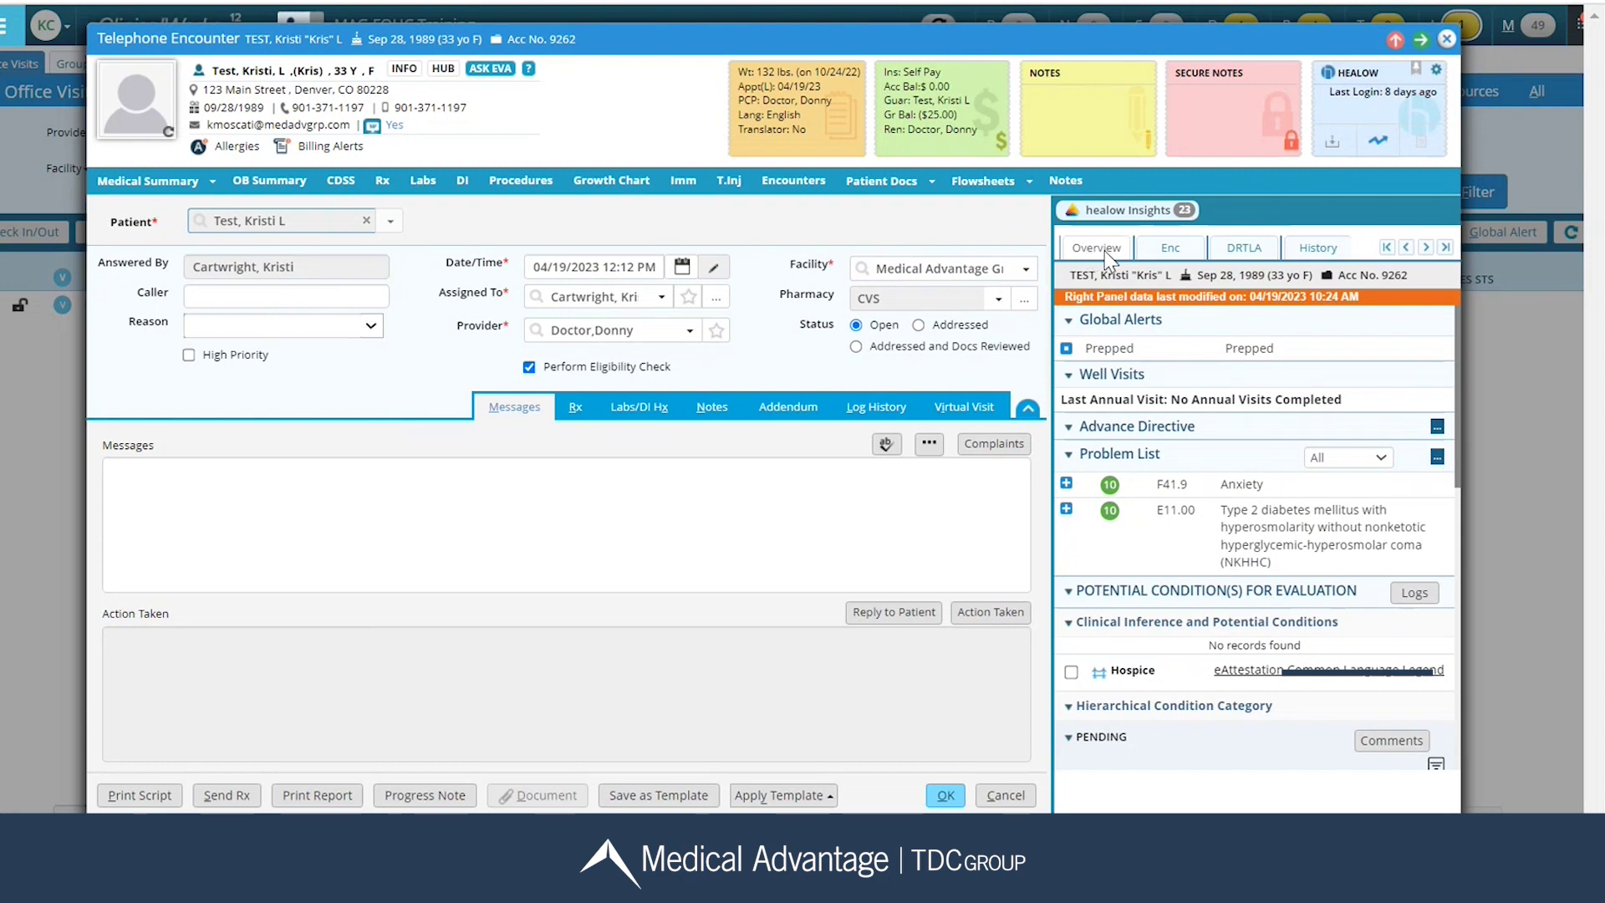
Step: Review the patient's encounter notes and DRTLA records, including the consult-pending urology referral
left_click(1160, 249)
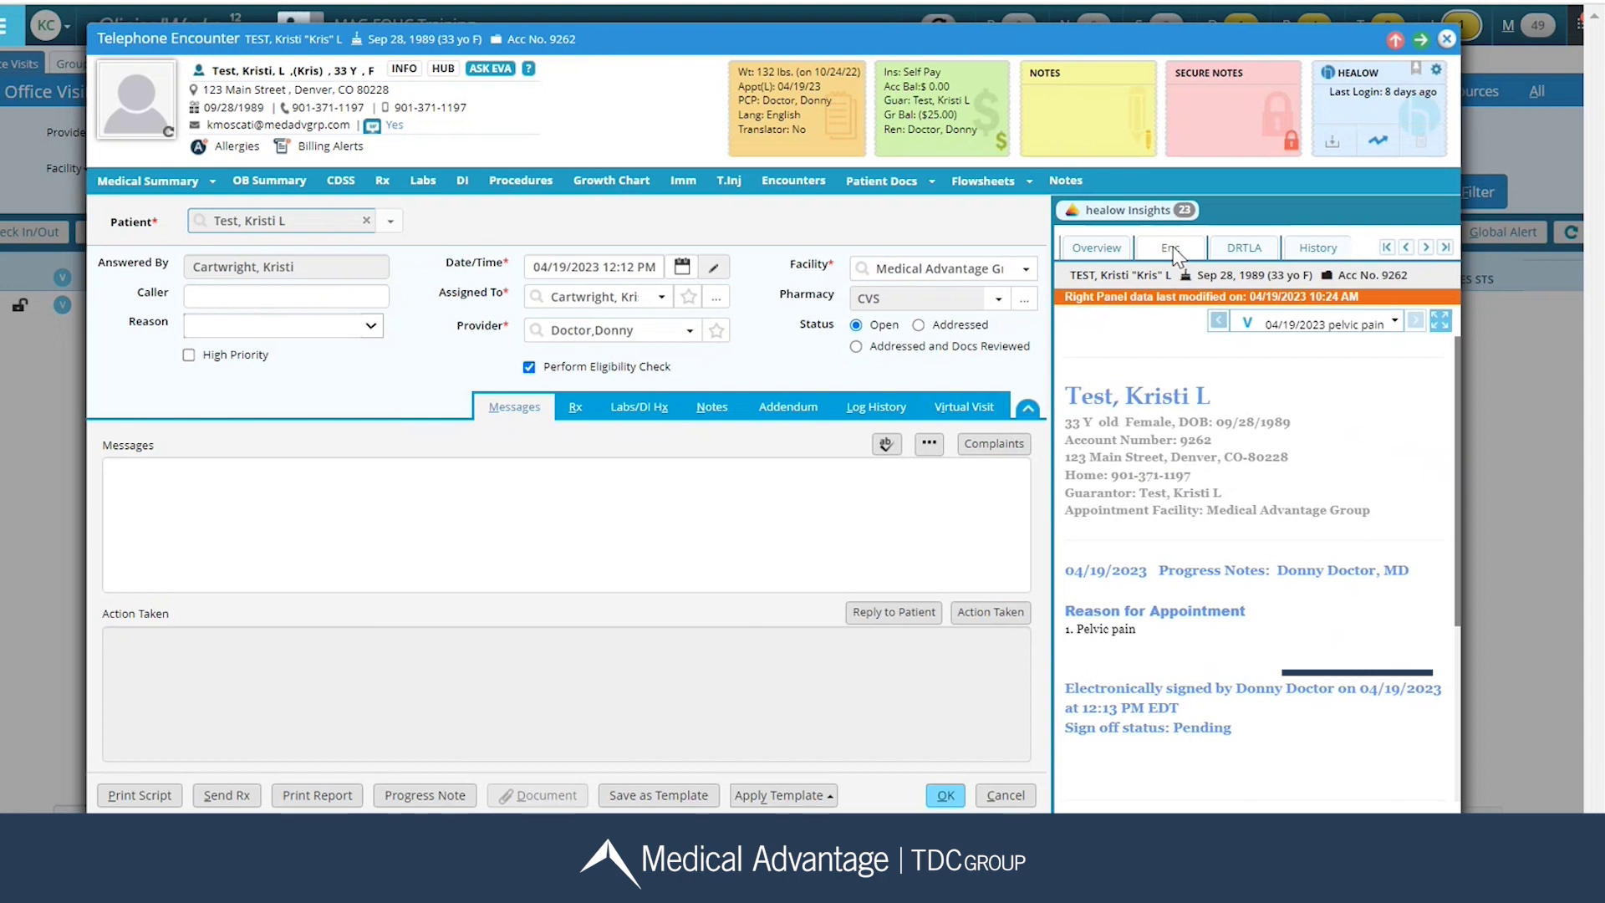
left_click(1241, 249)
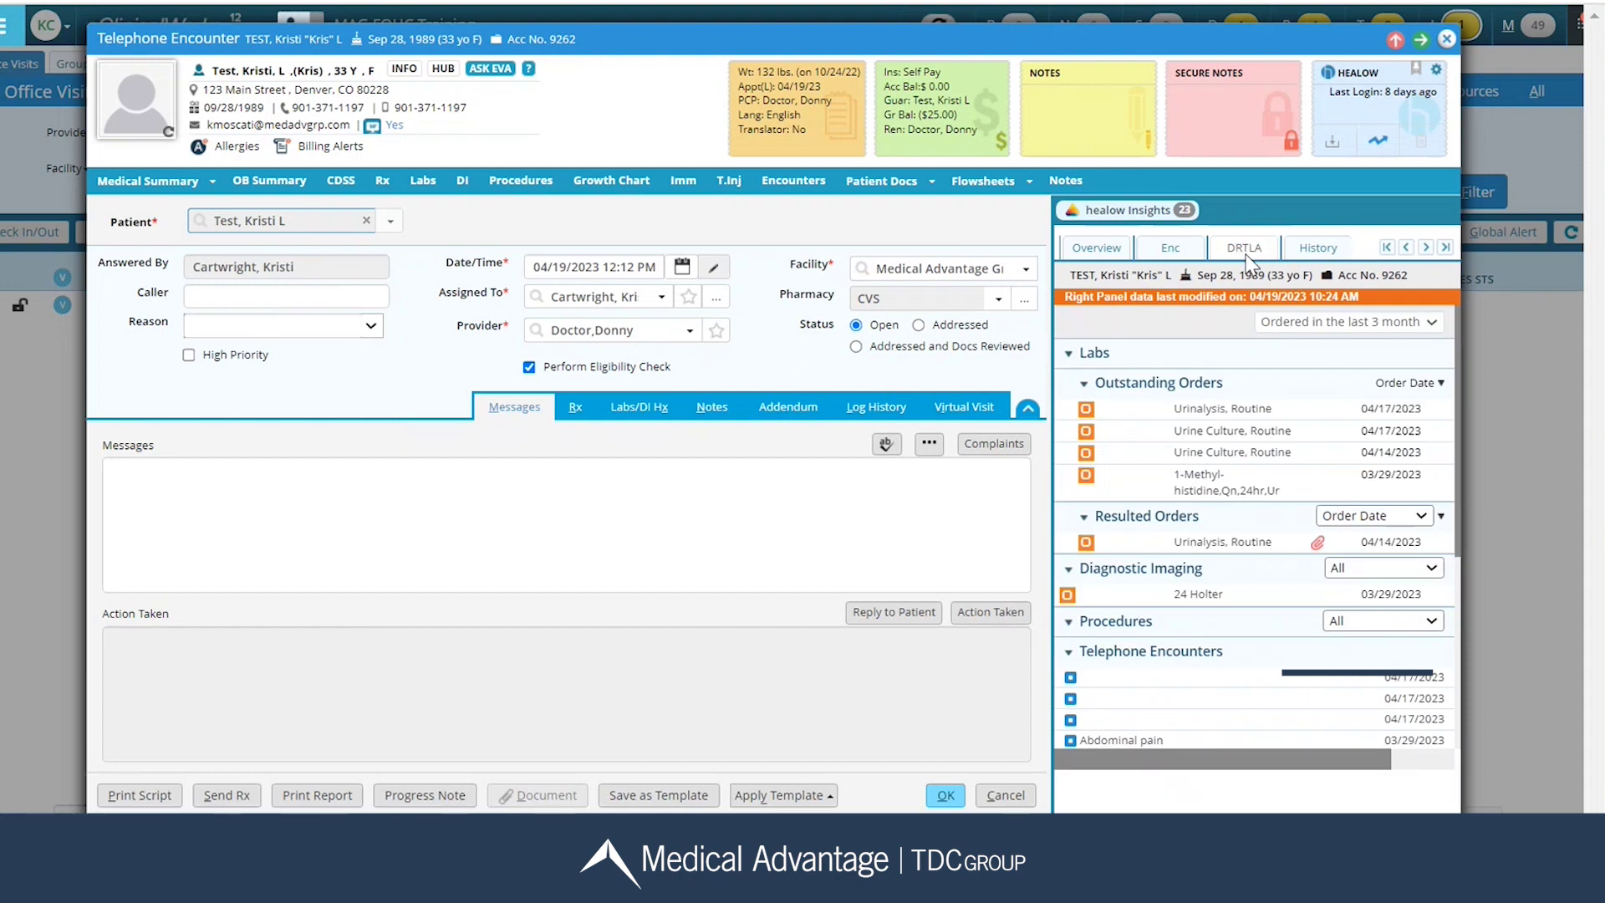
scroll(1243, 426, "down", 1)
scroll(1243, 426, "down", 6)
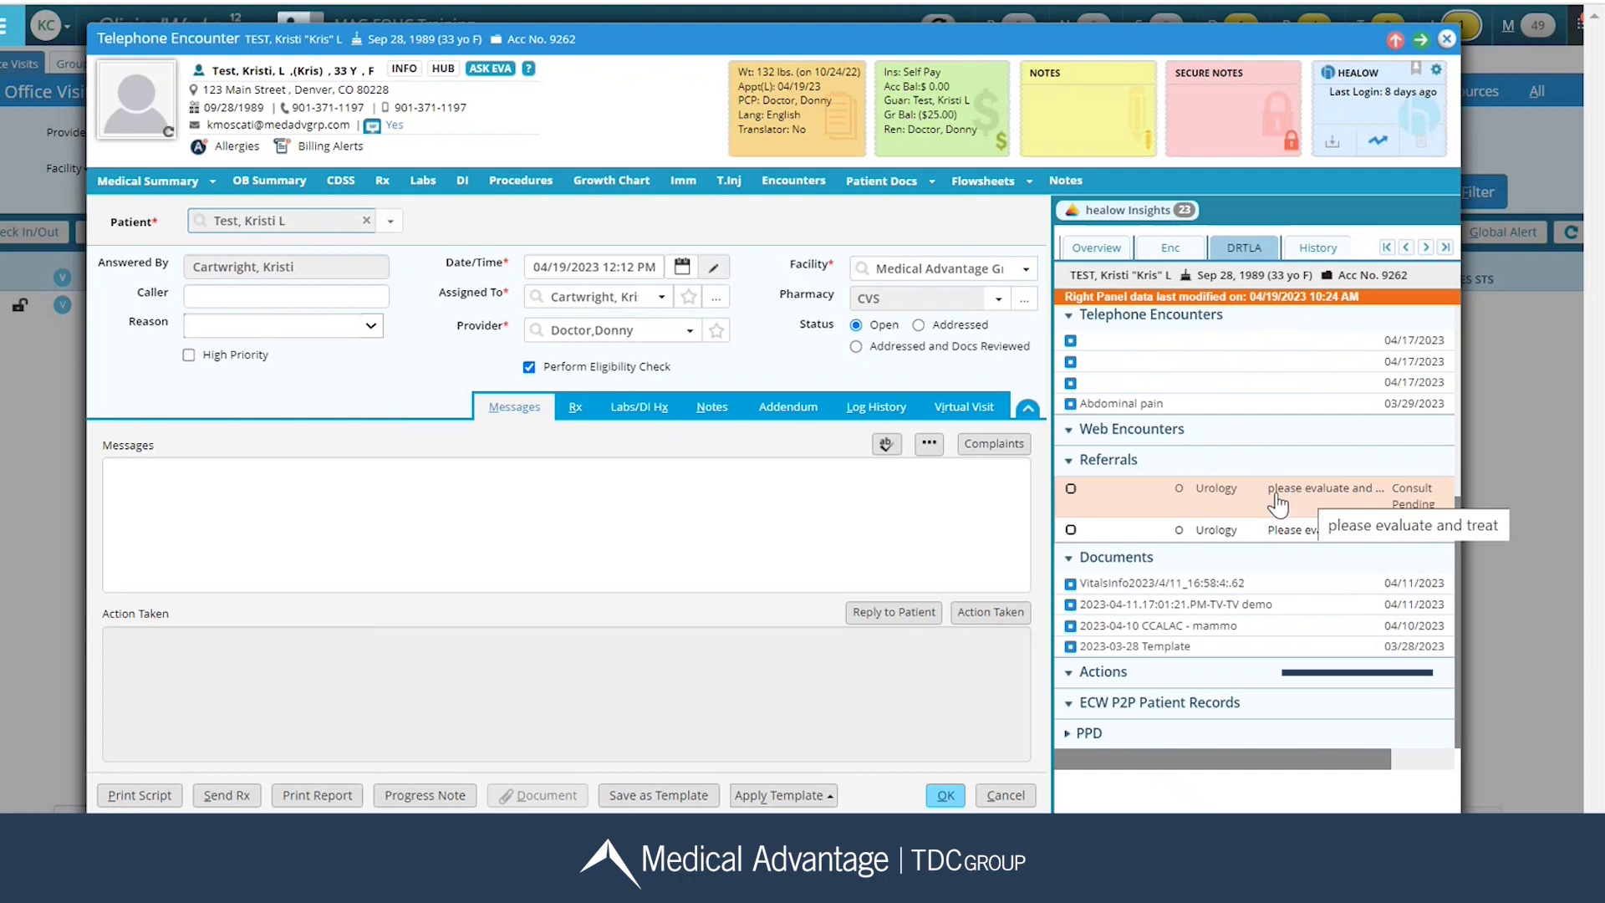
left_click(1277, 503)
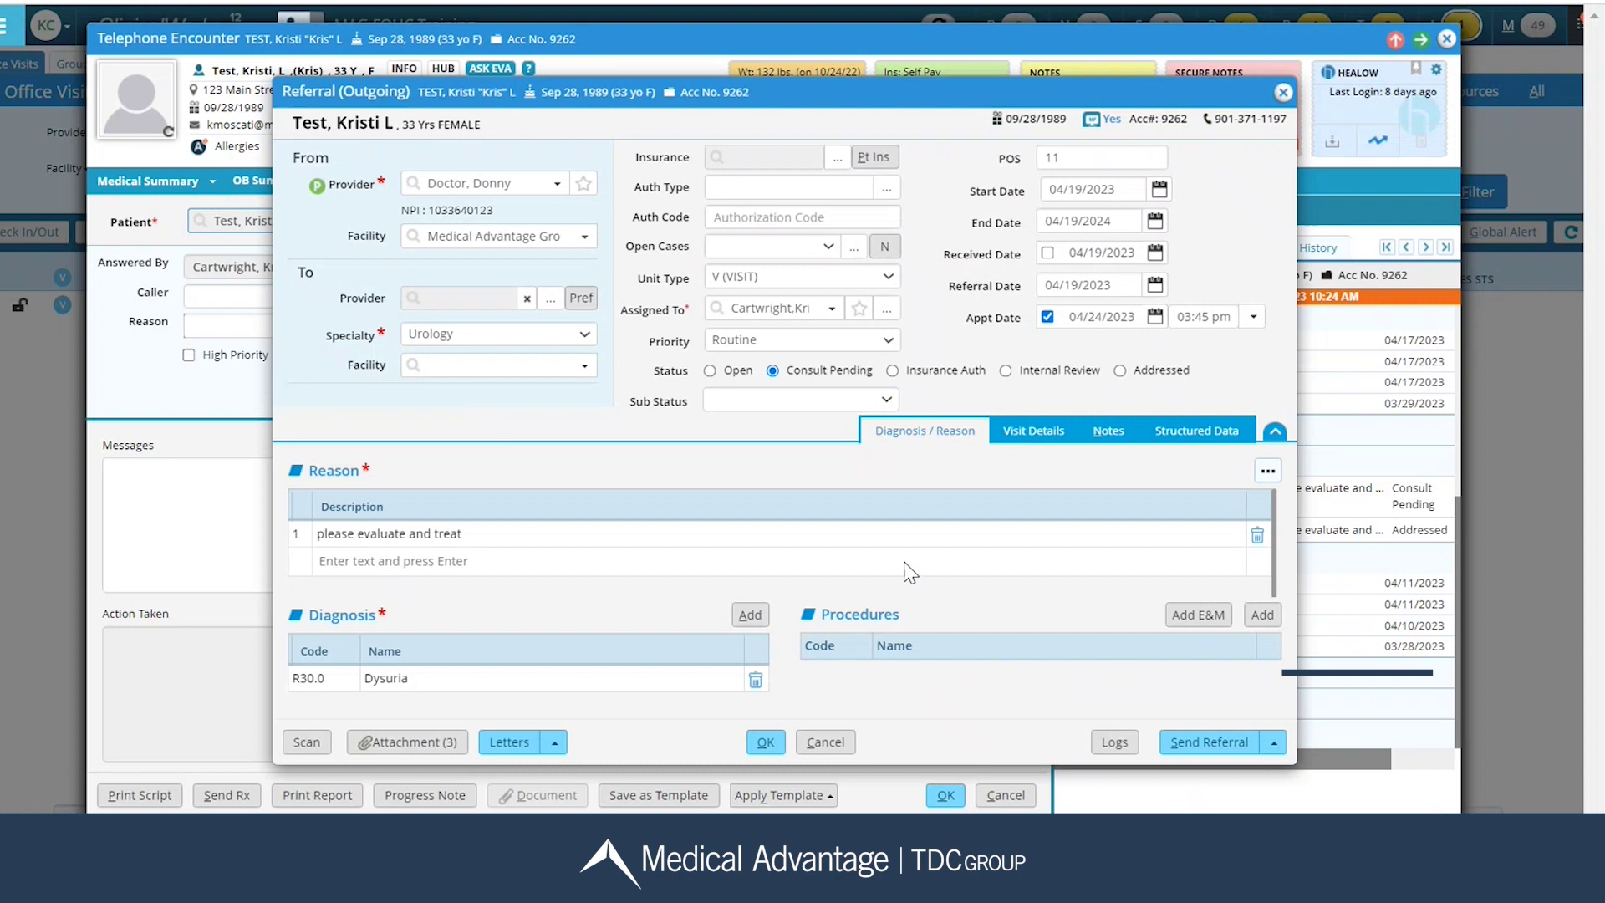
left_click(765, 746)
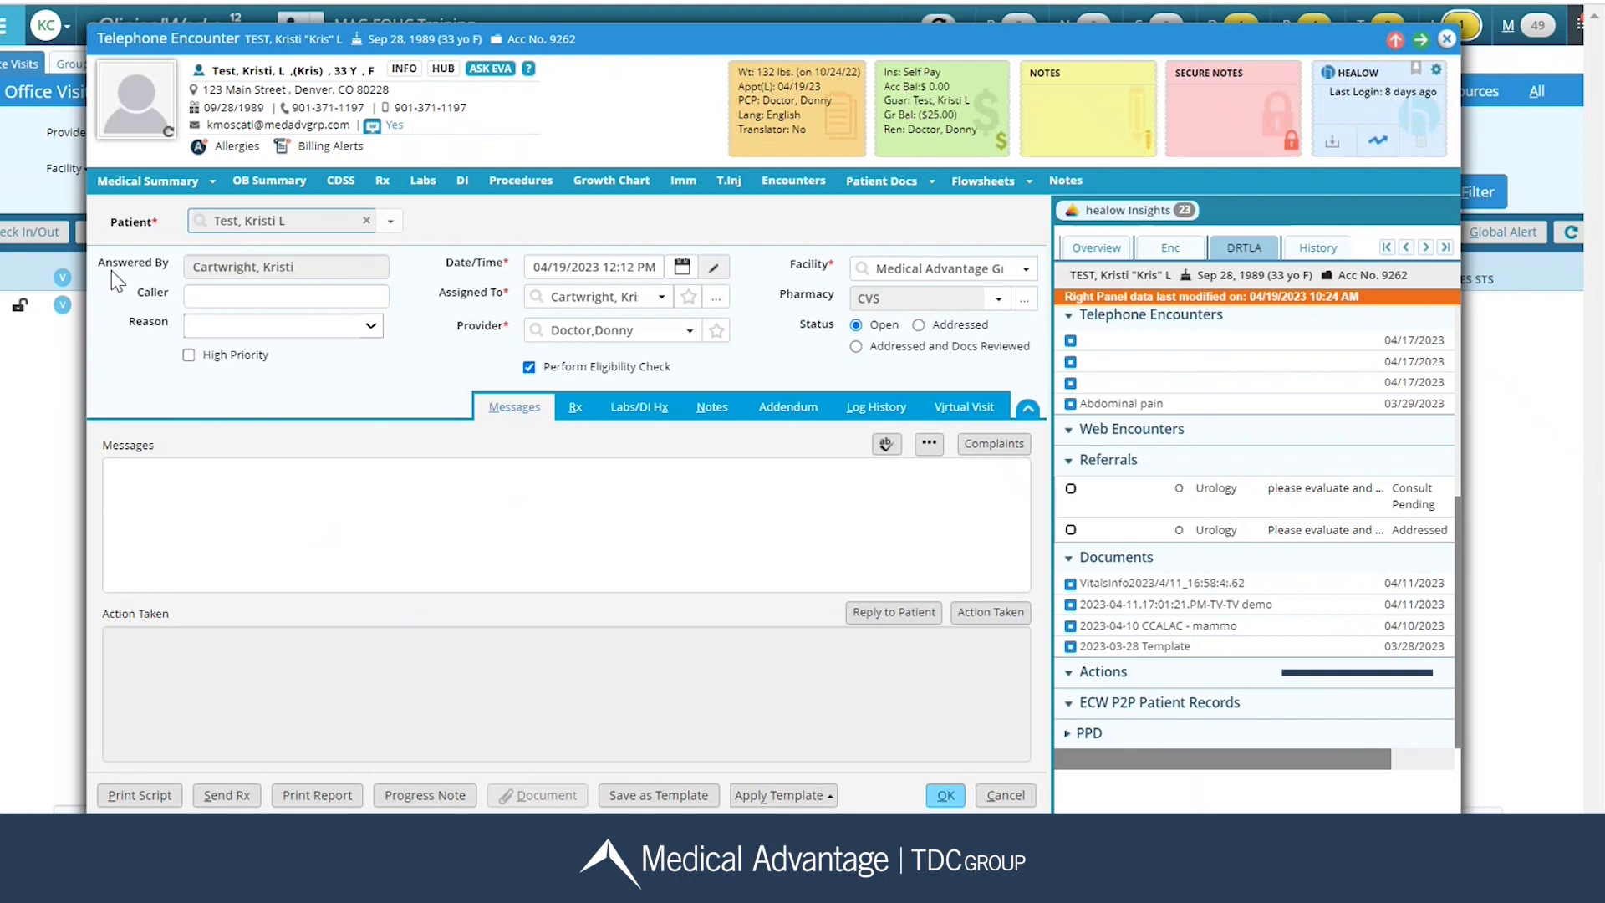
Step: Set the encounter's caller to "patient" and reason to "lab results", and flag it as high priority
left_click(259, 297)
type("patient")
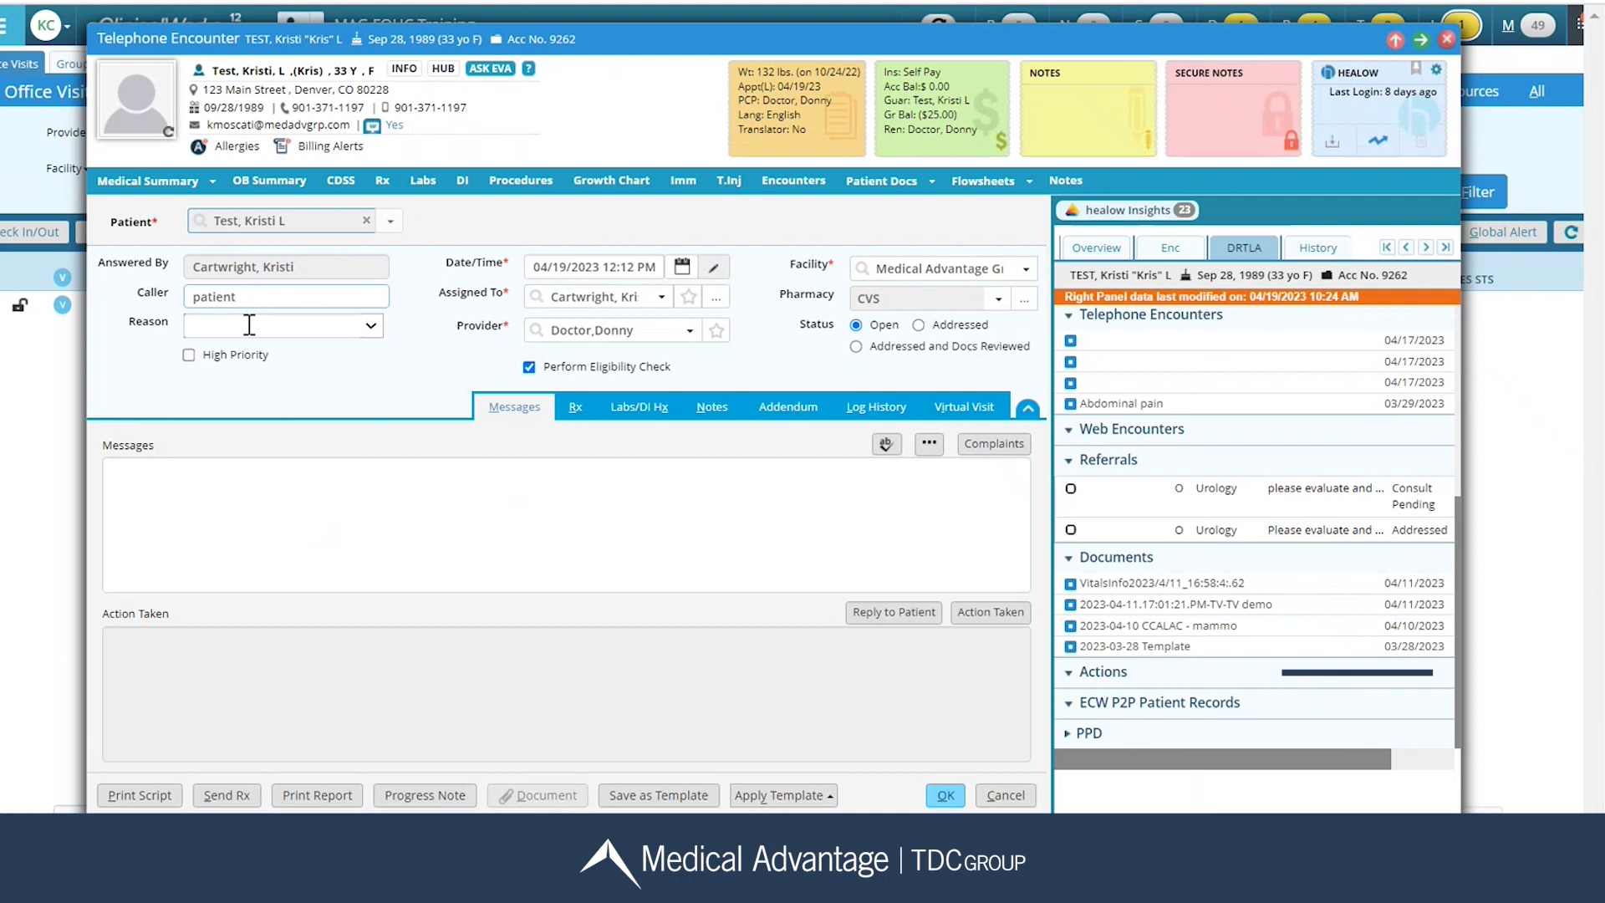
left_click(249, 324)
left_click(372, 328)
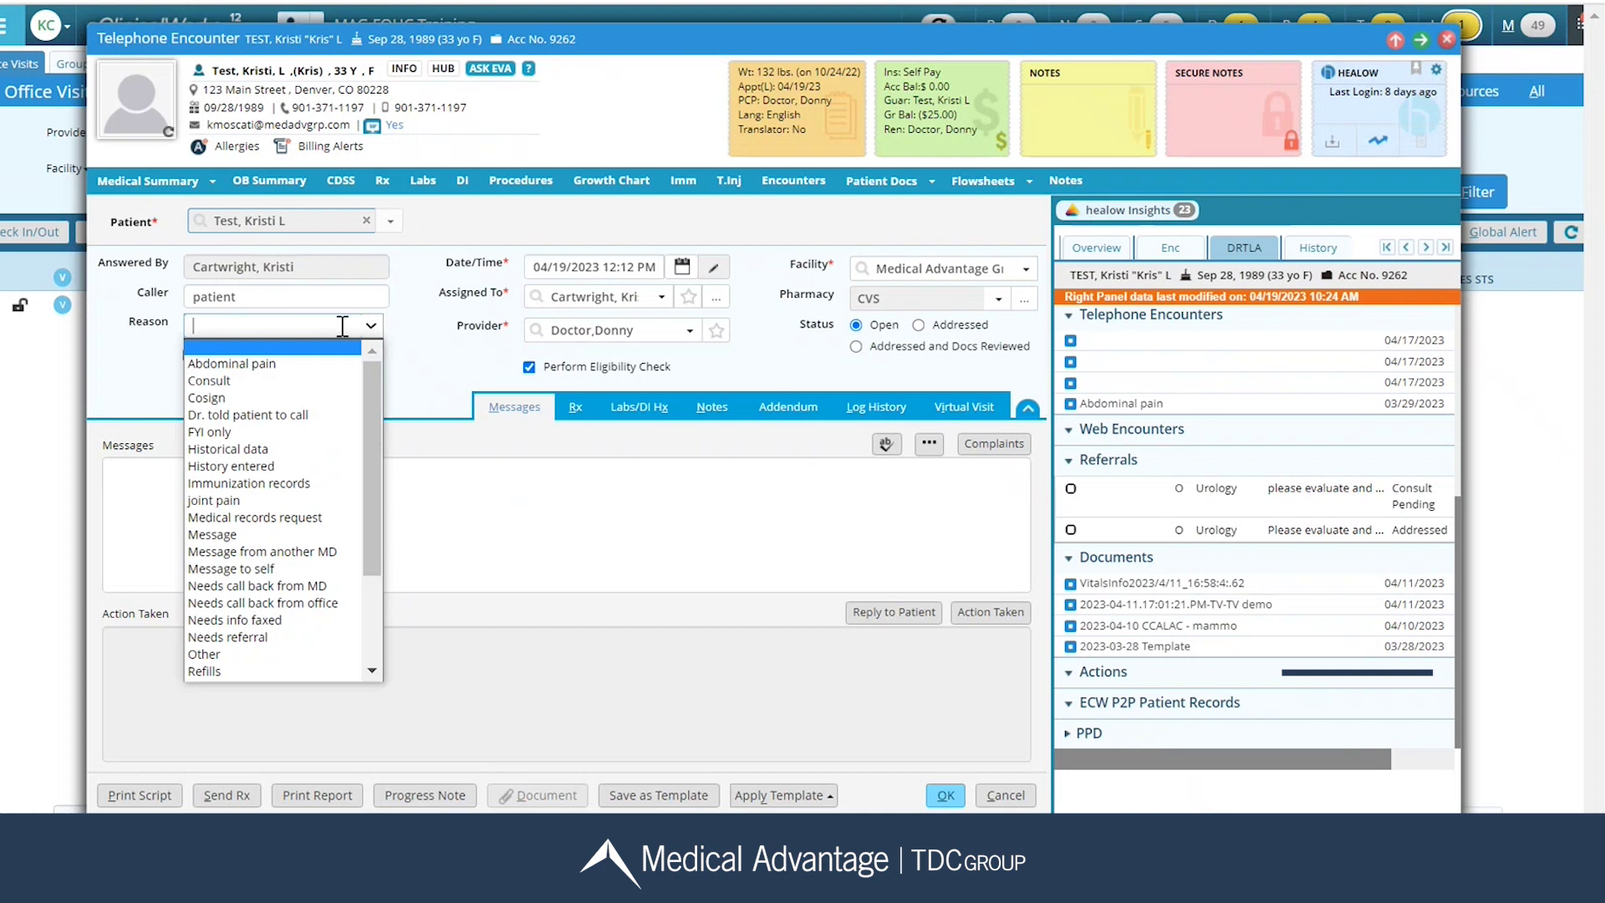
left_click(343, 326)
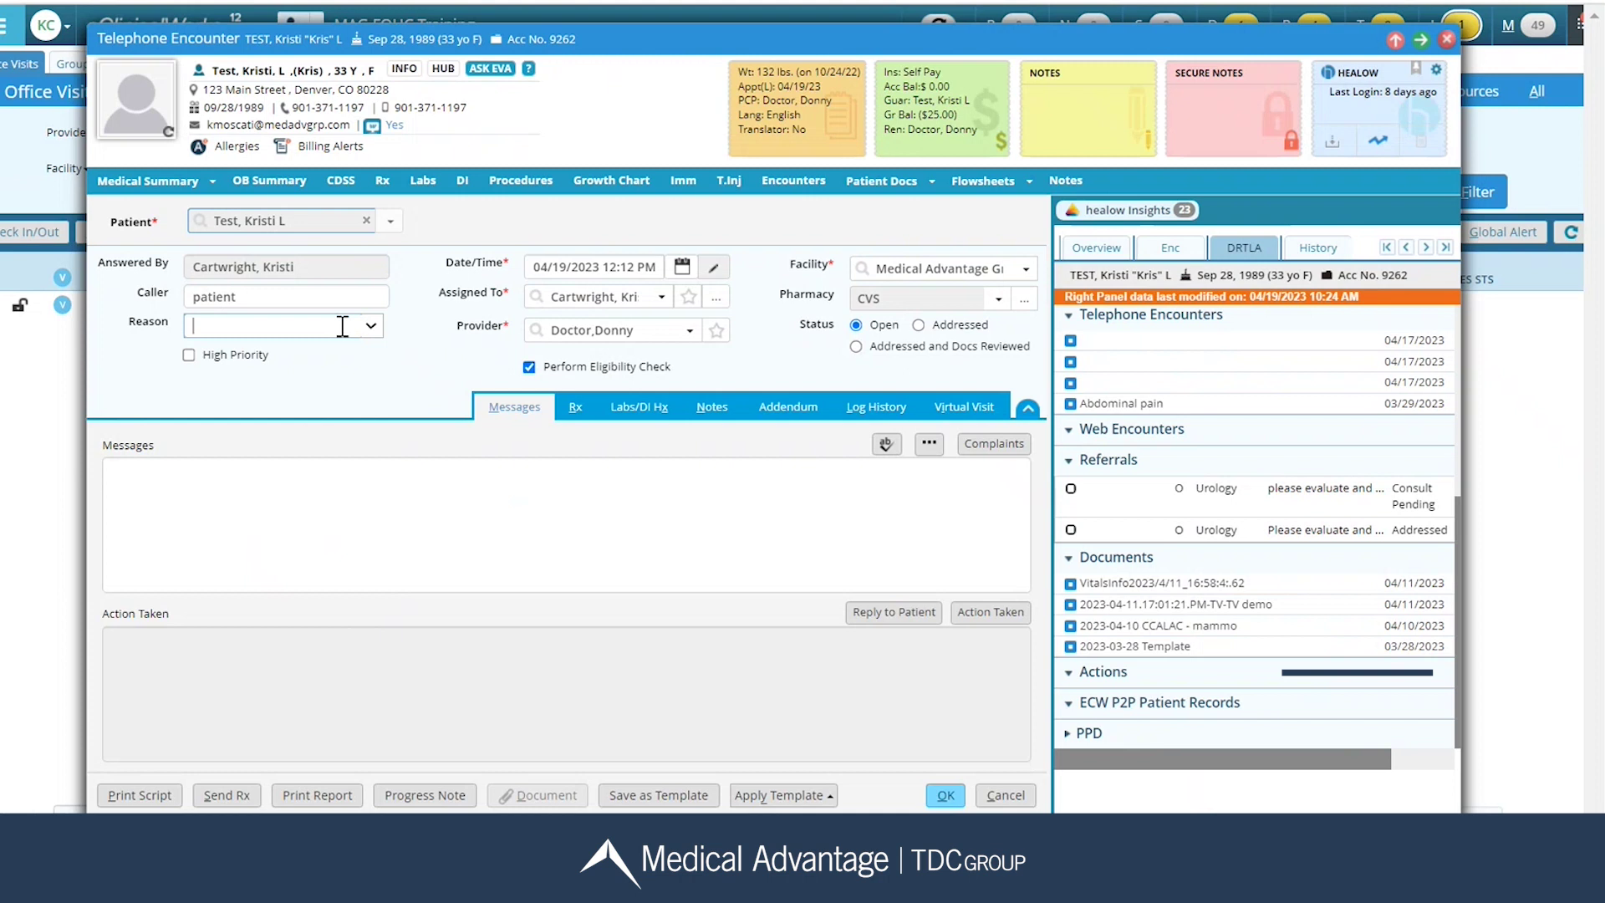
type("lab results")
left_click(188, 355)
Step: Set the encounter's pharmacy to Walgreens and view the choices in the local pharmacy database
left_click(998, 301)
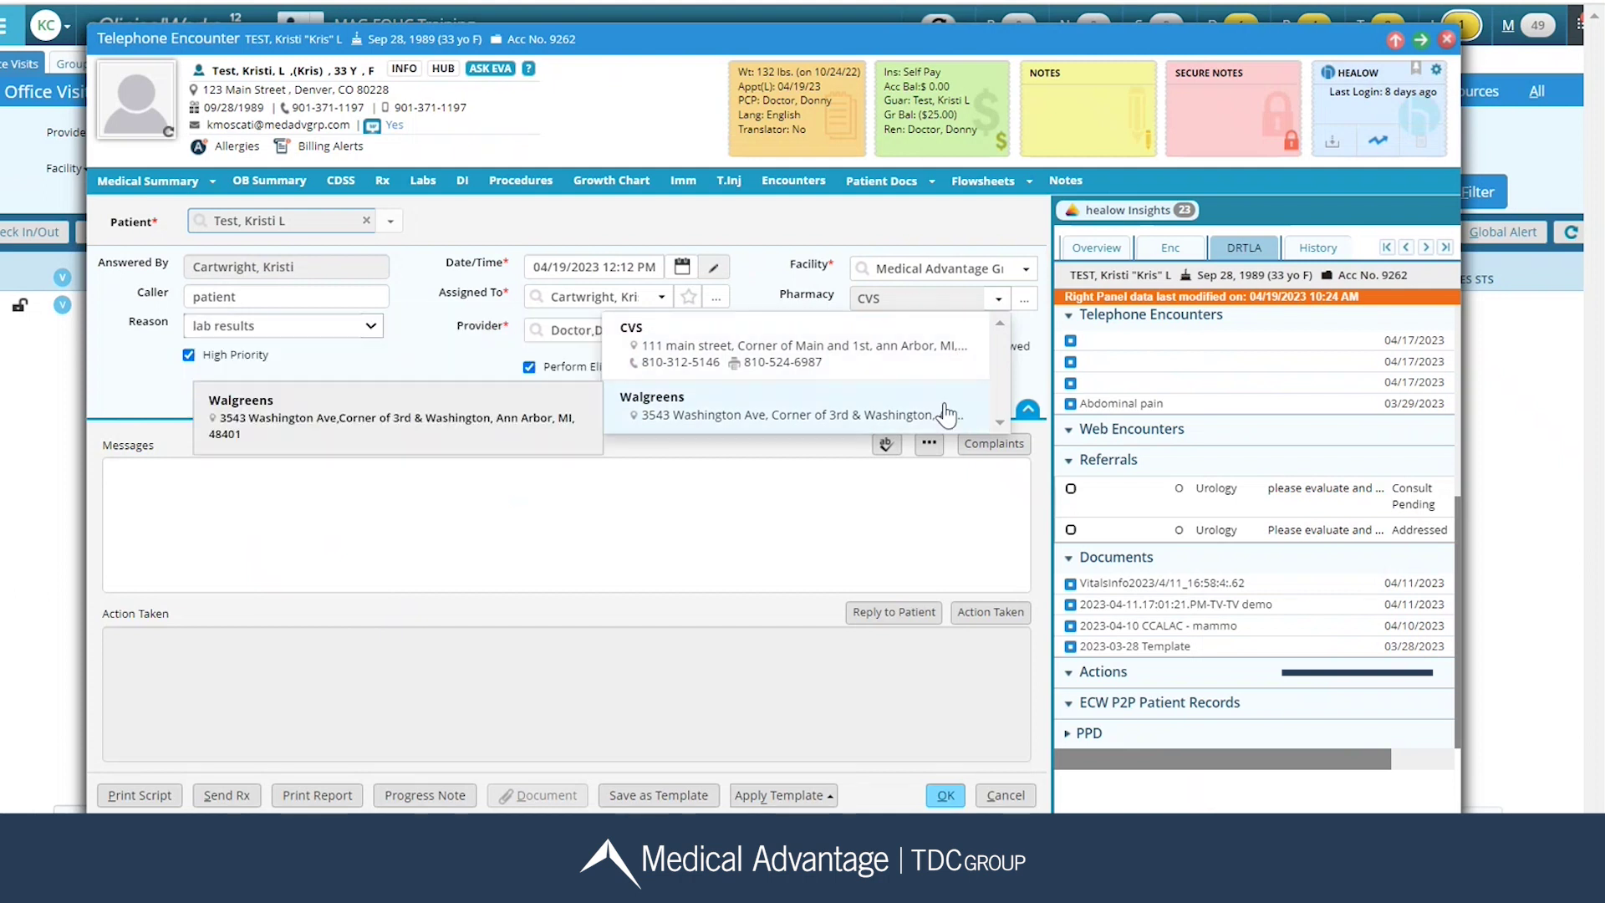
left_click(948, 412)
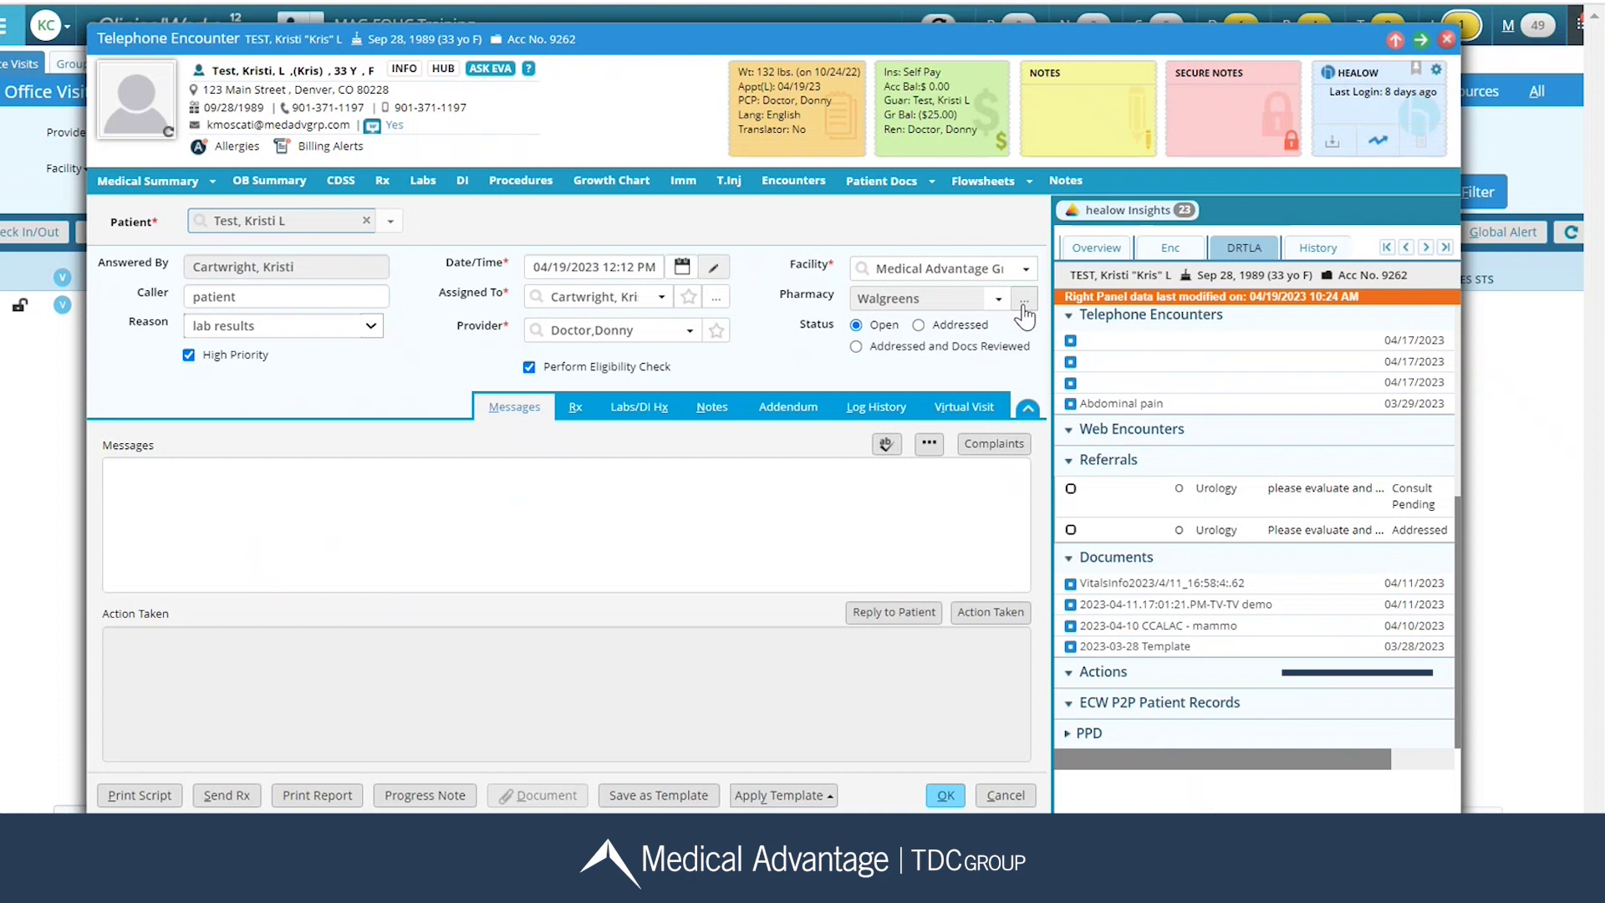
left_click(1024, 301)
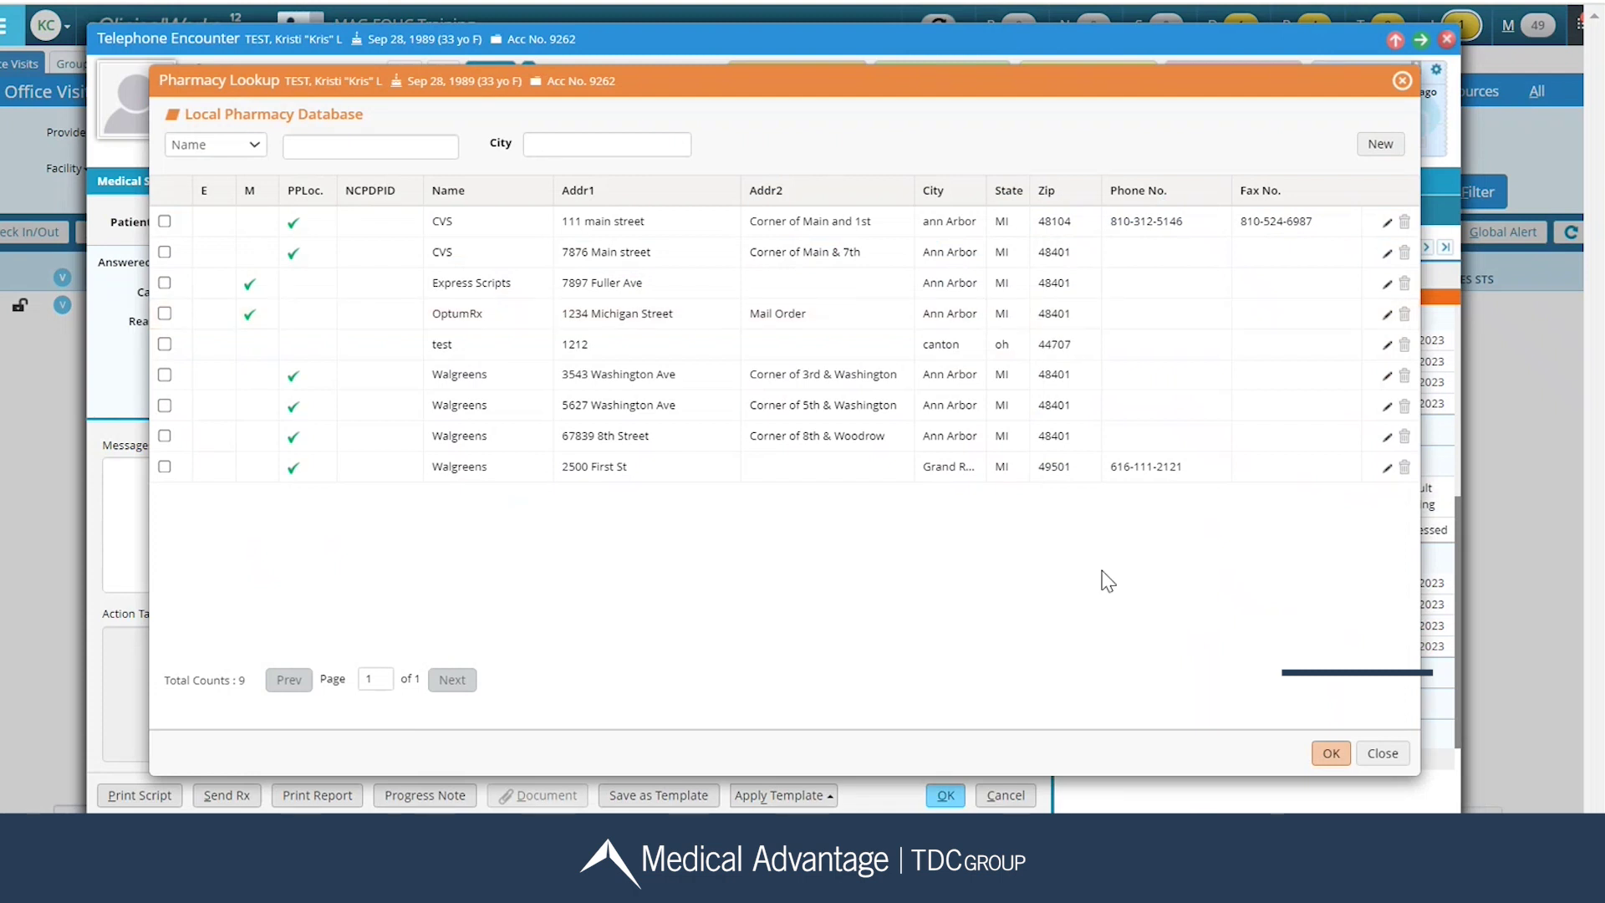
left_click(1328, 754)
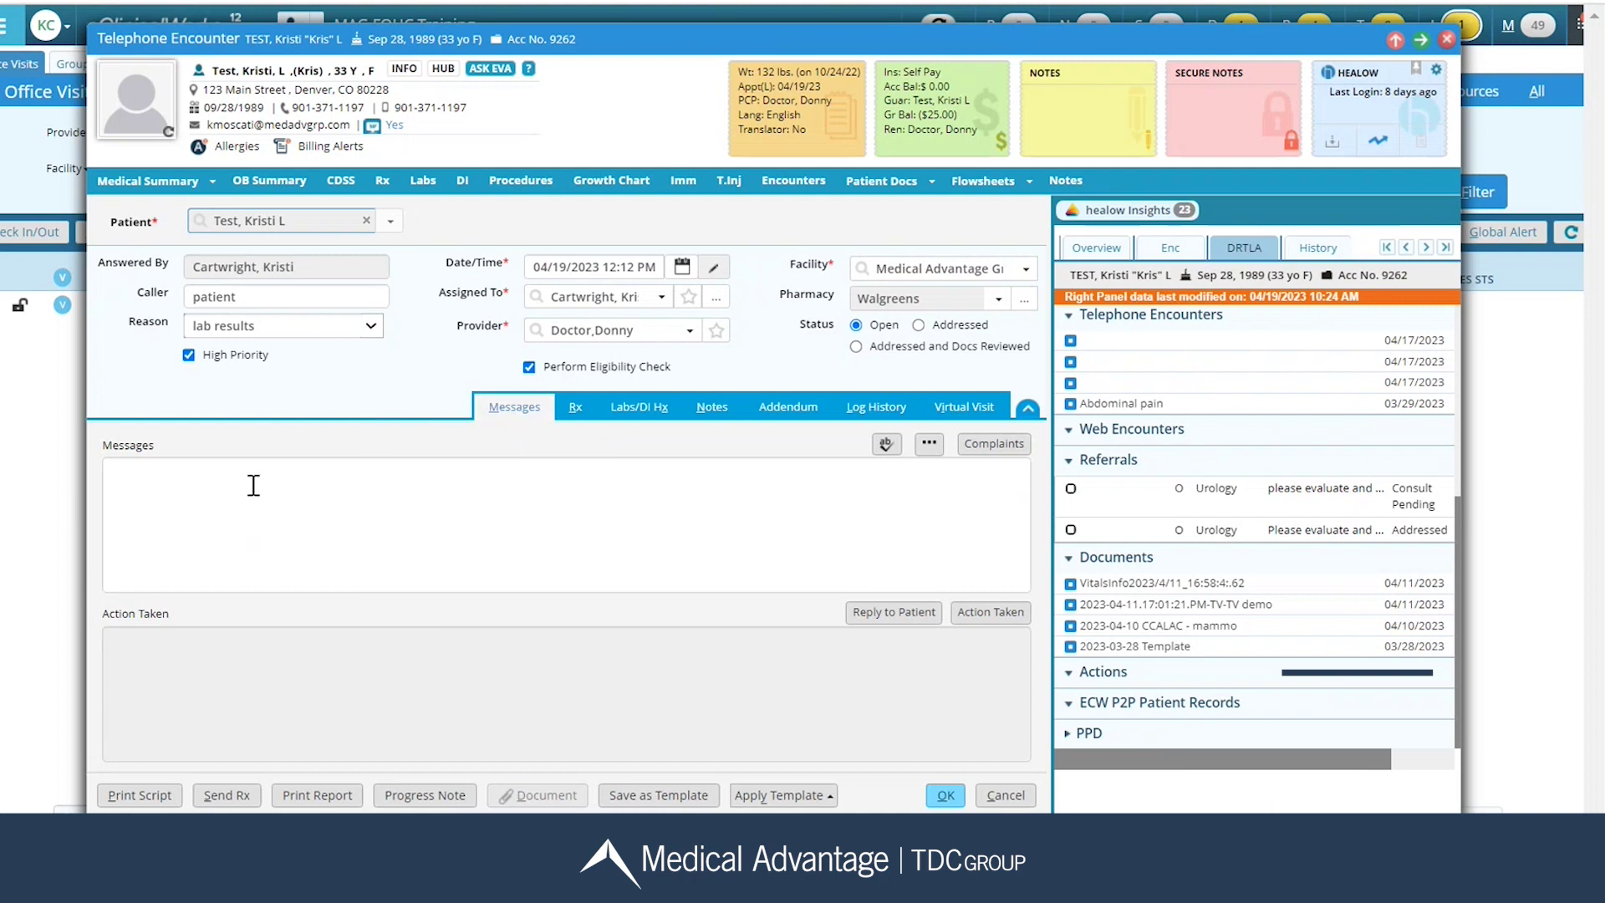
Step: Assign the encounter to the patient's rendering provider through an @ mention in the message
left_click(254, 484)
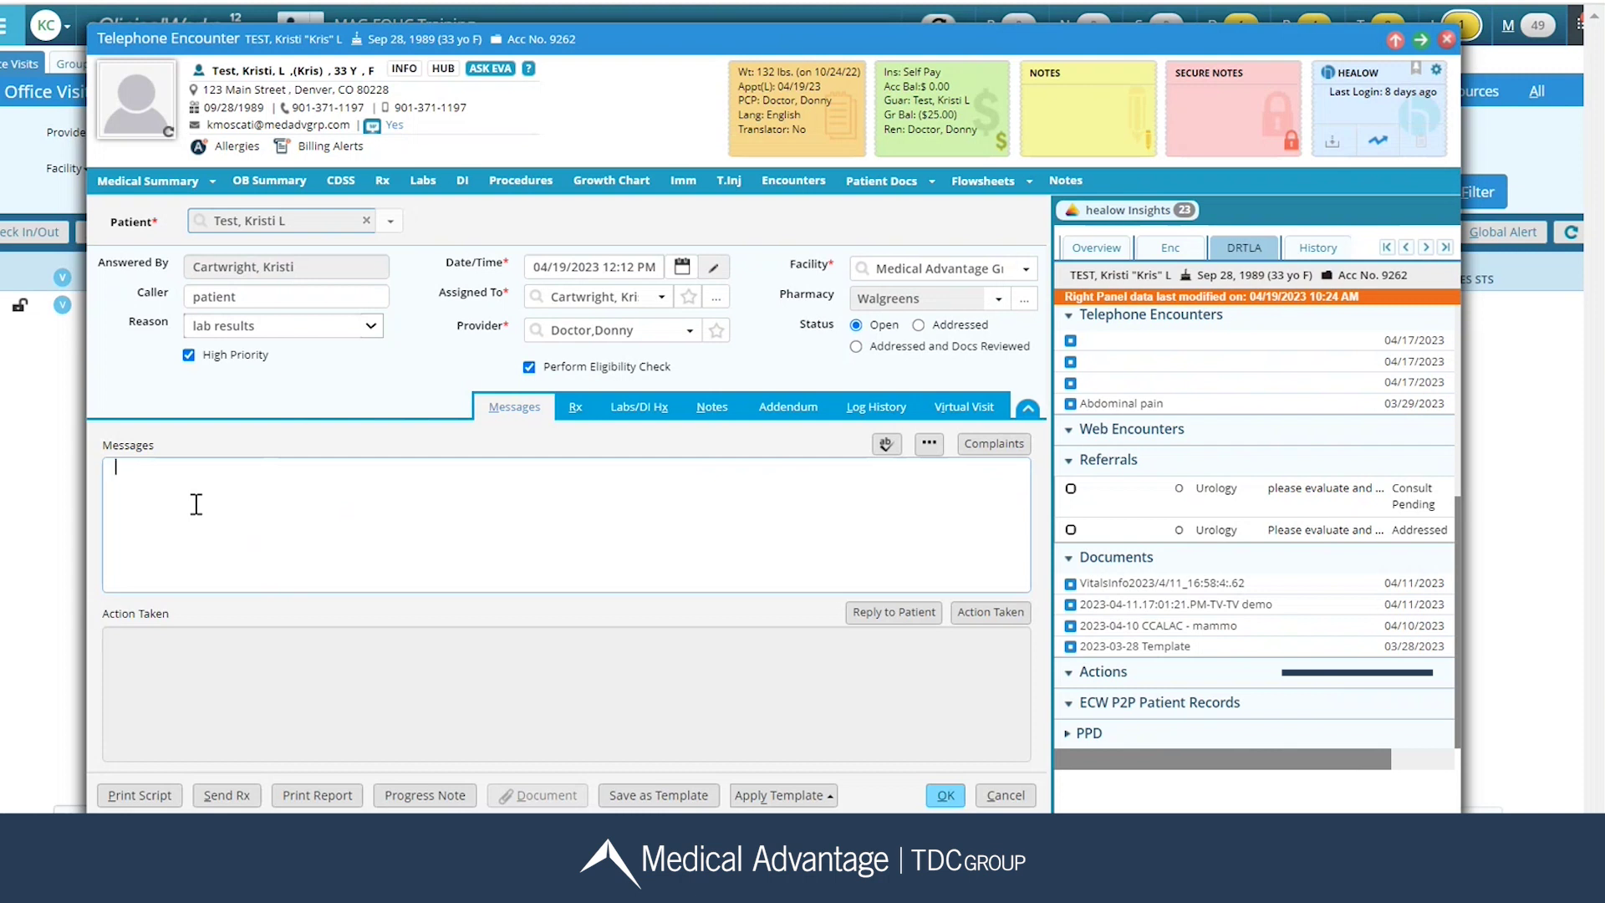
type("@")
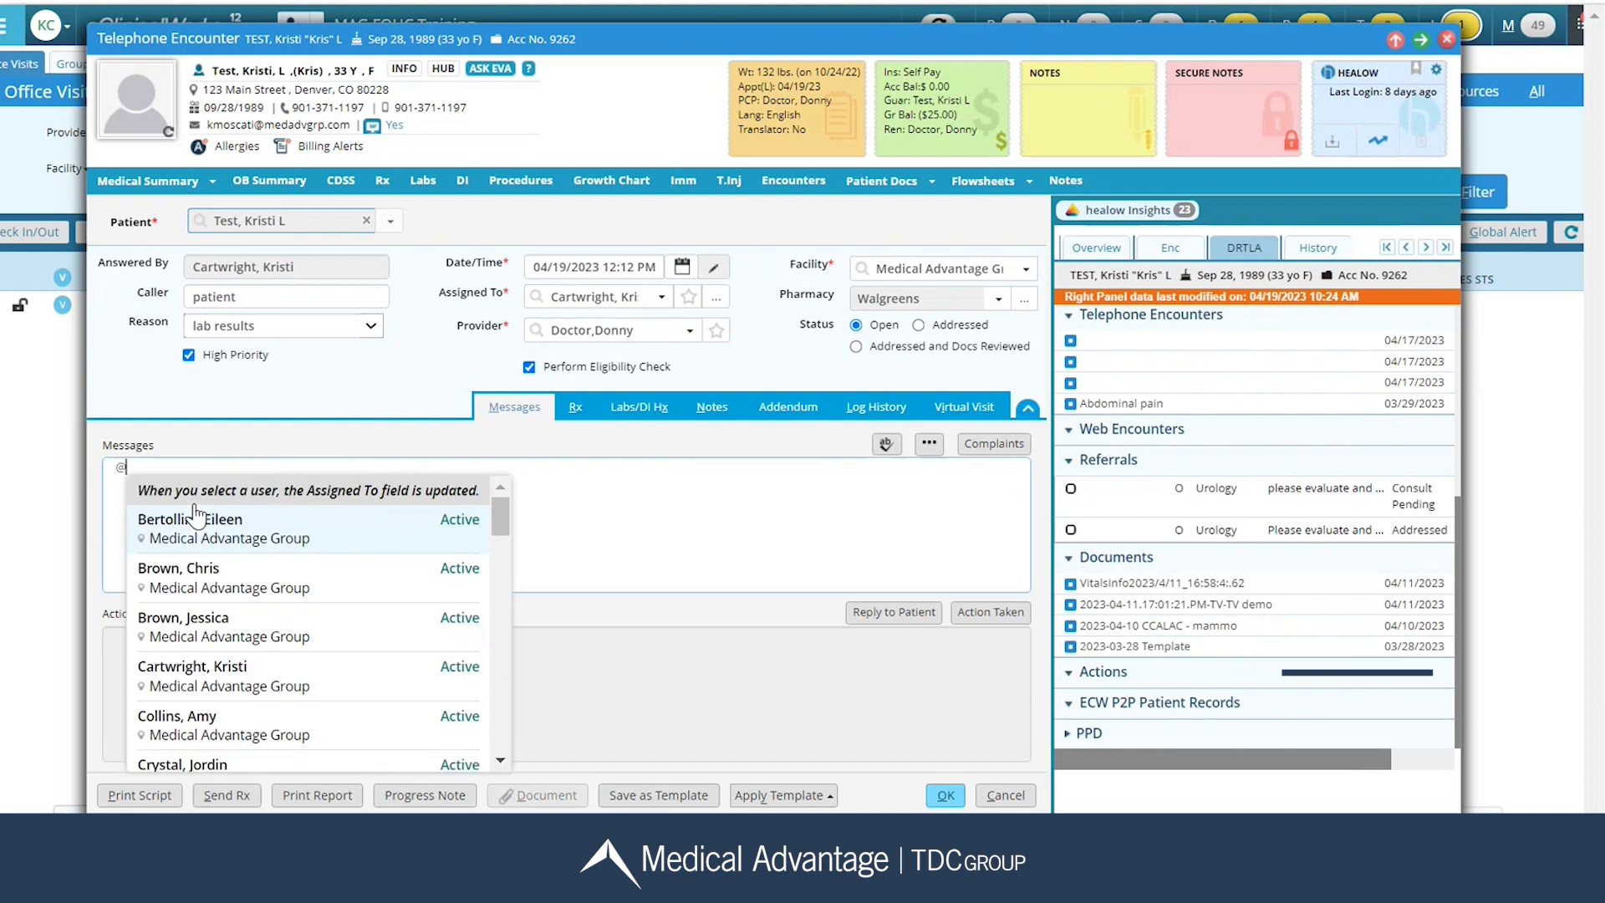
type("doct")
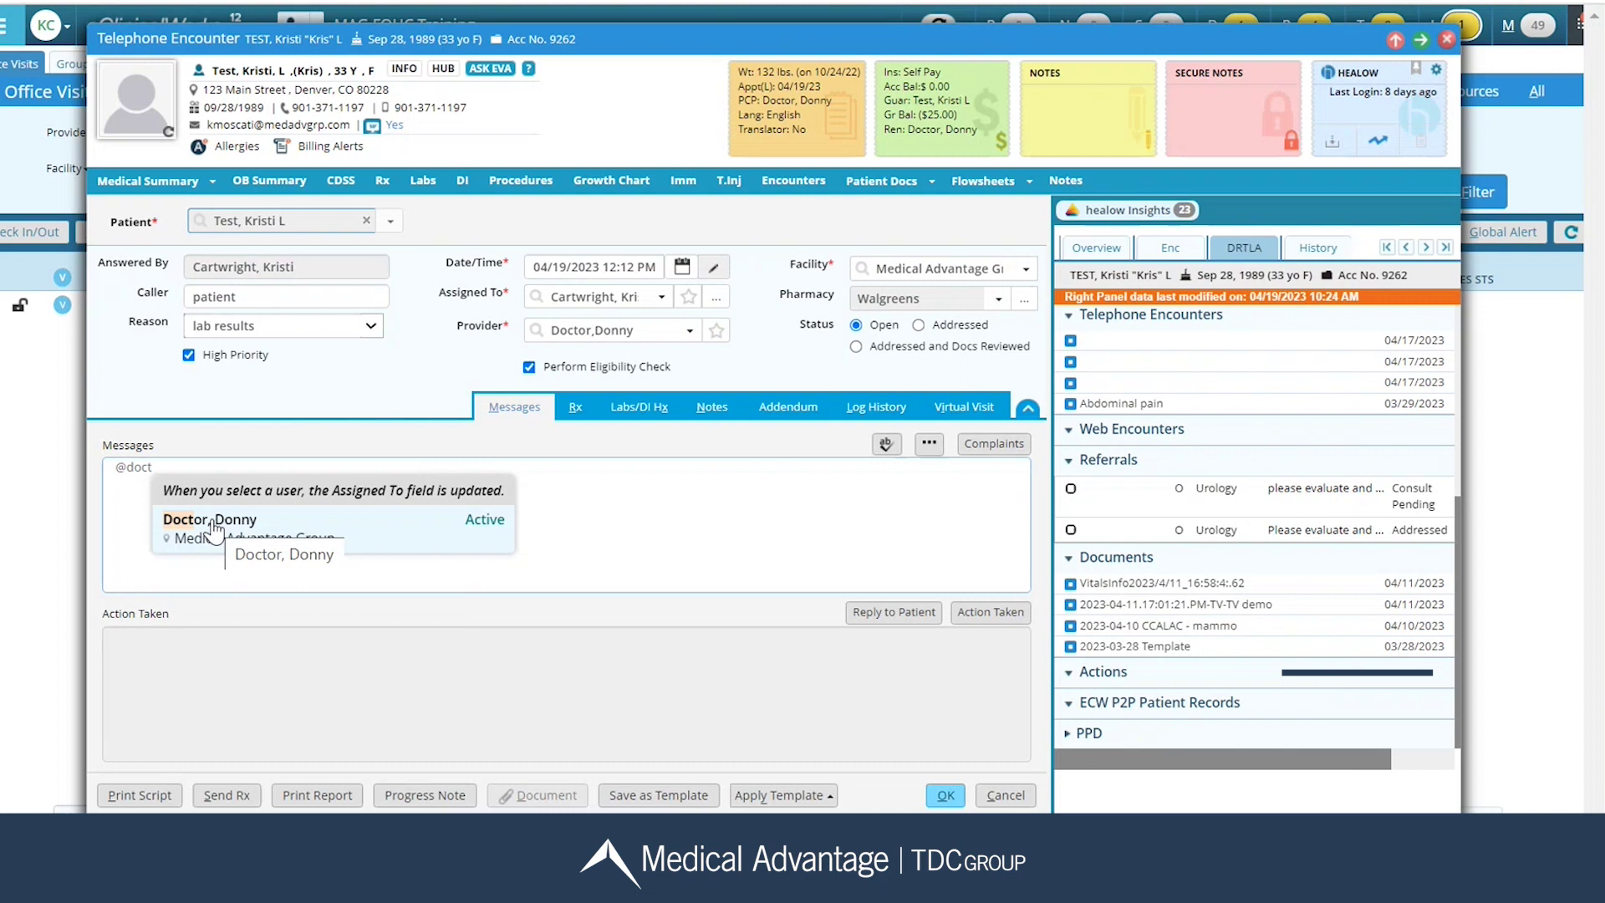
left_click(215, 529)
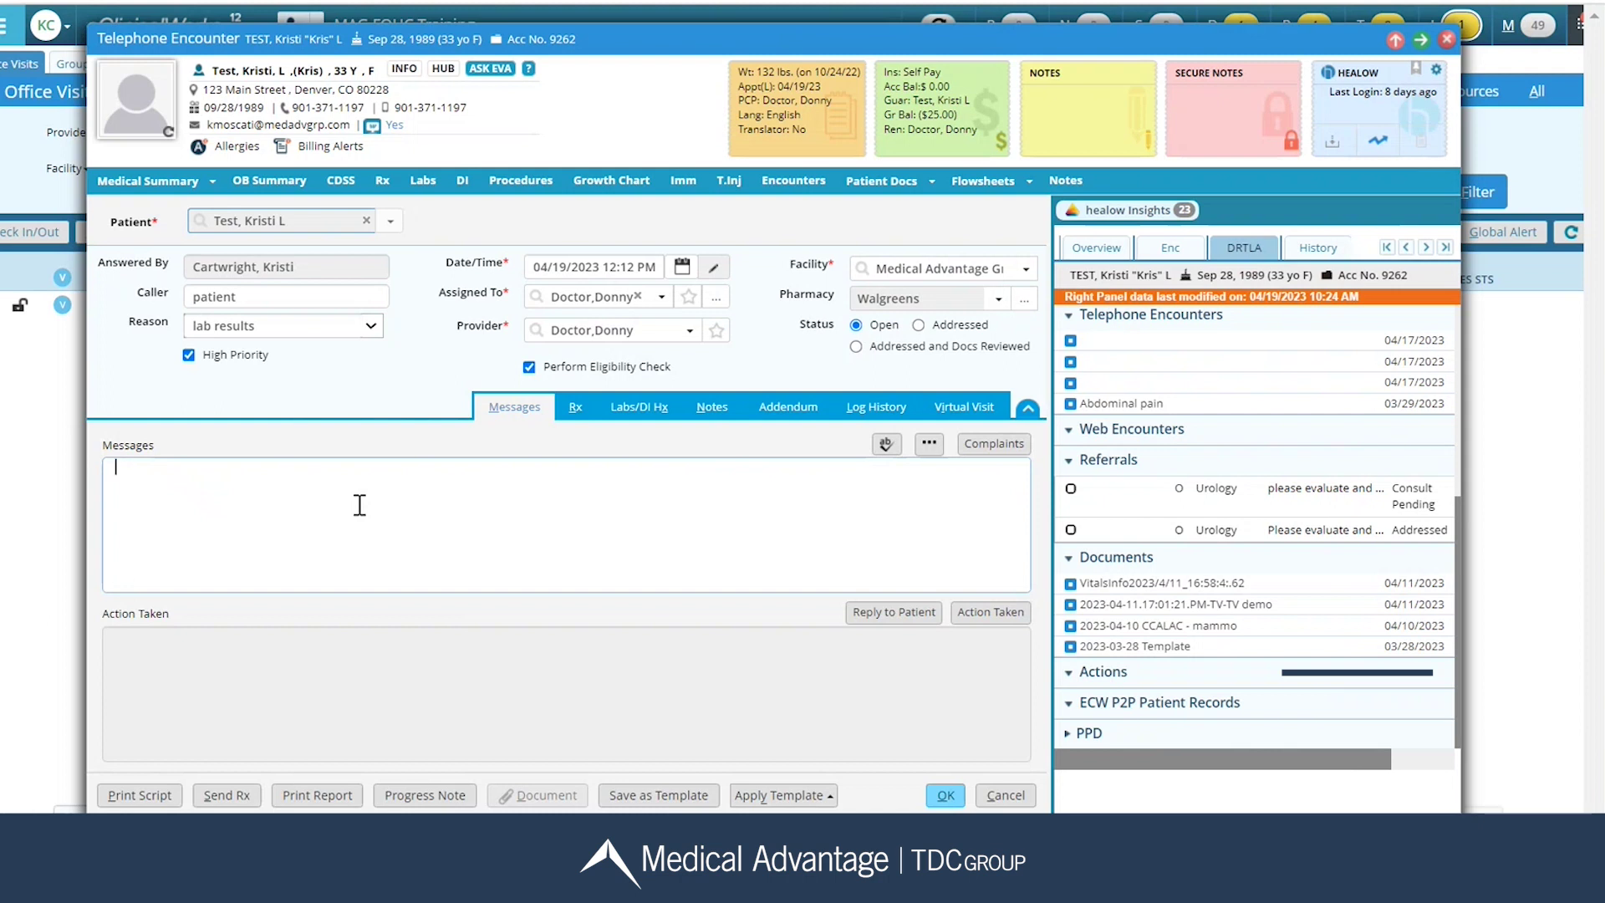
Step: Save the encounter with the message "Patient called regarding lab results. please advise." and close the patient hub
type("Patient called regarding lab r")
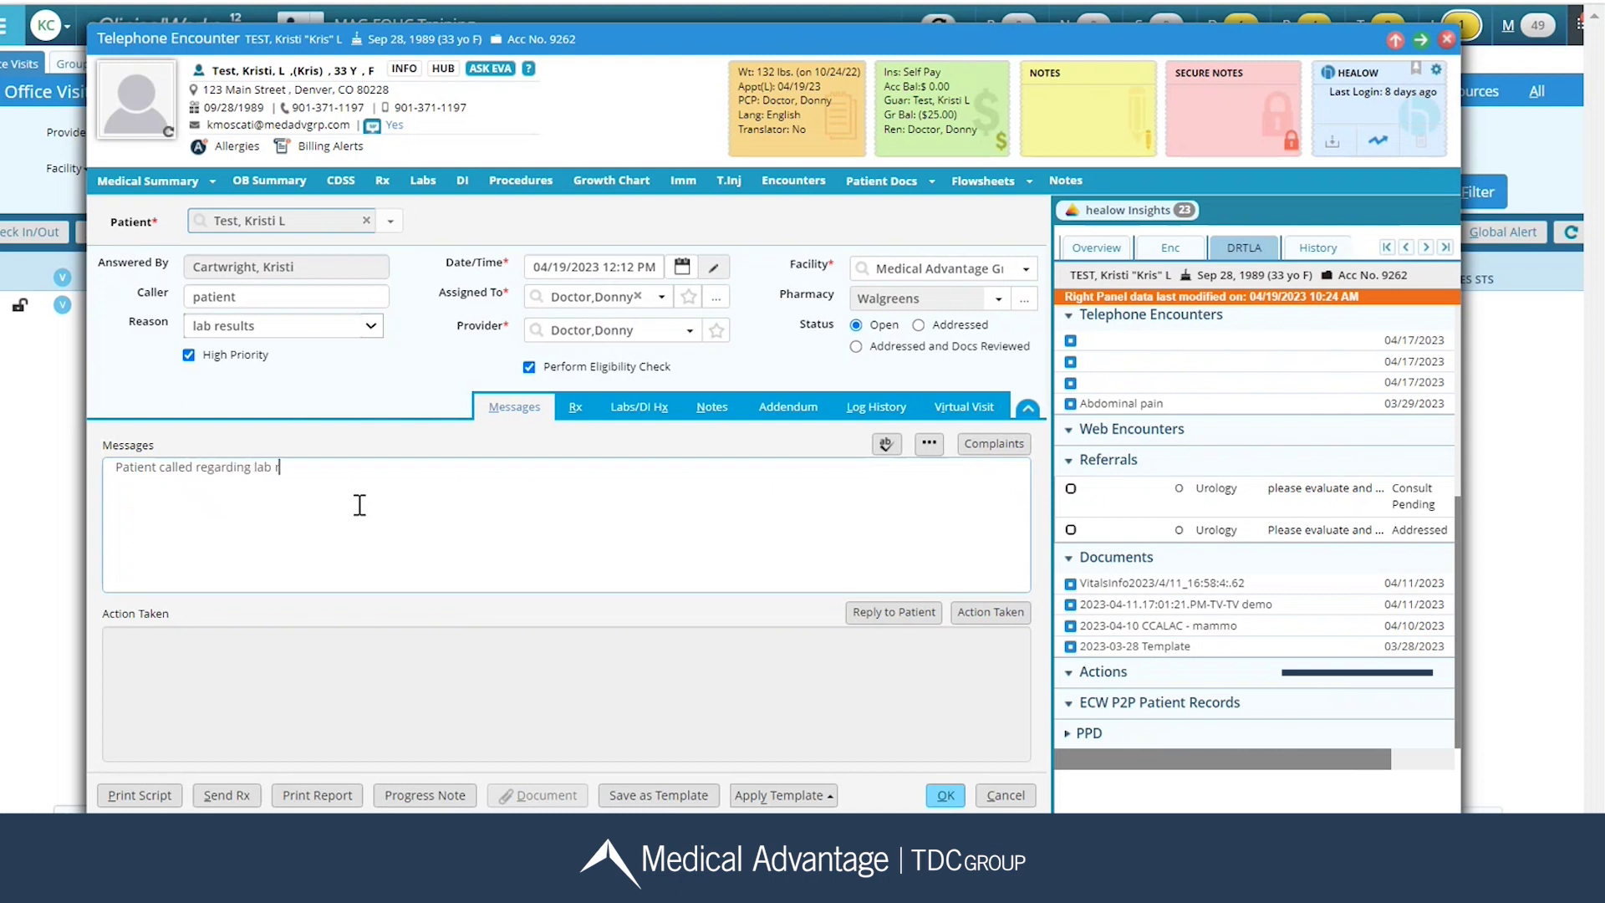
type("esults. please advise.")
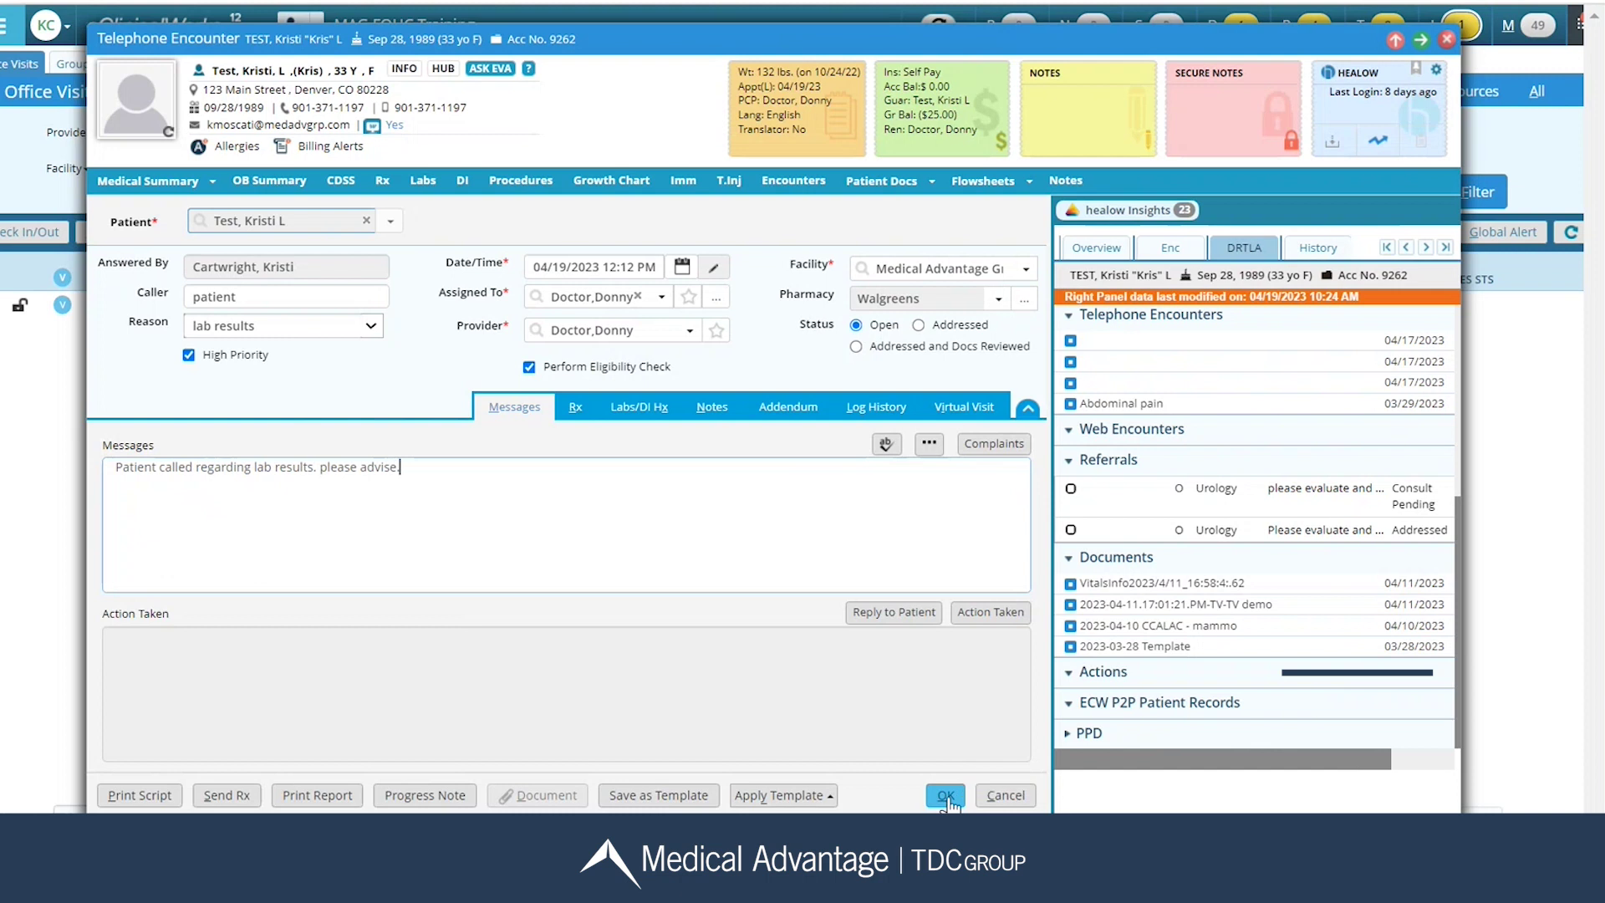
left_click(946, 797)
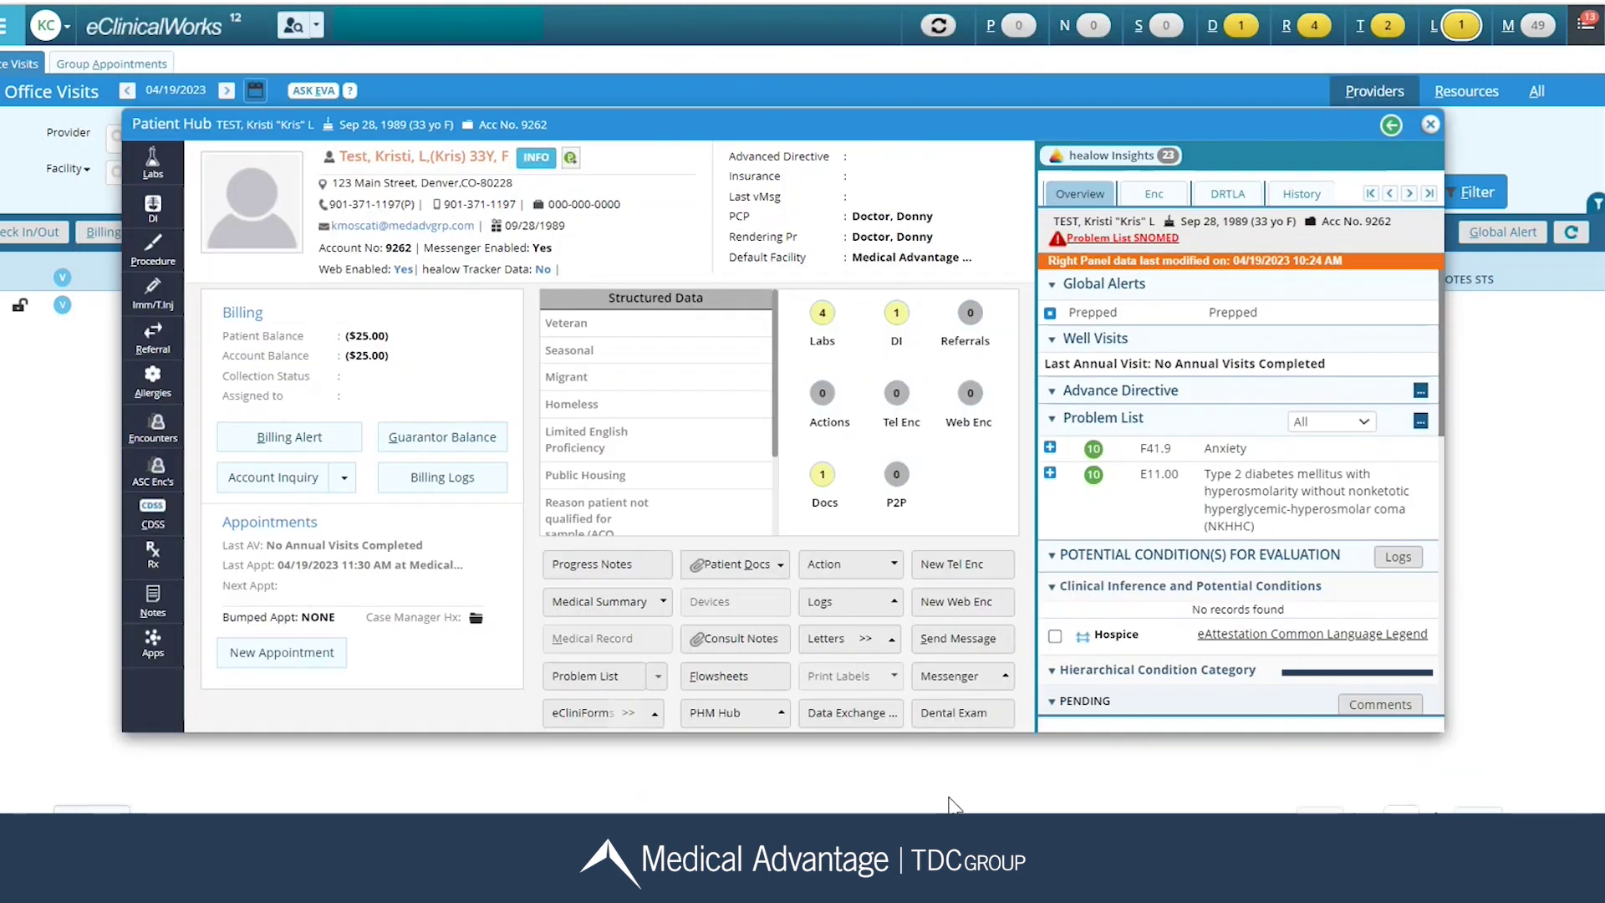
left_click(1430, 125)
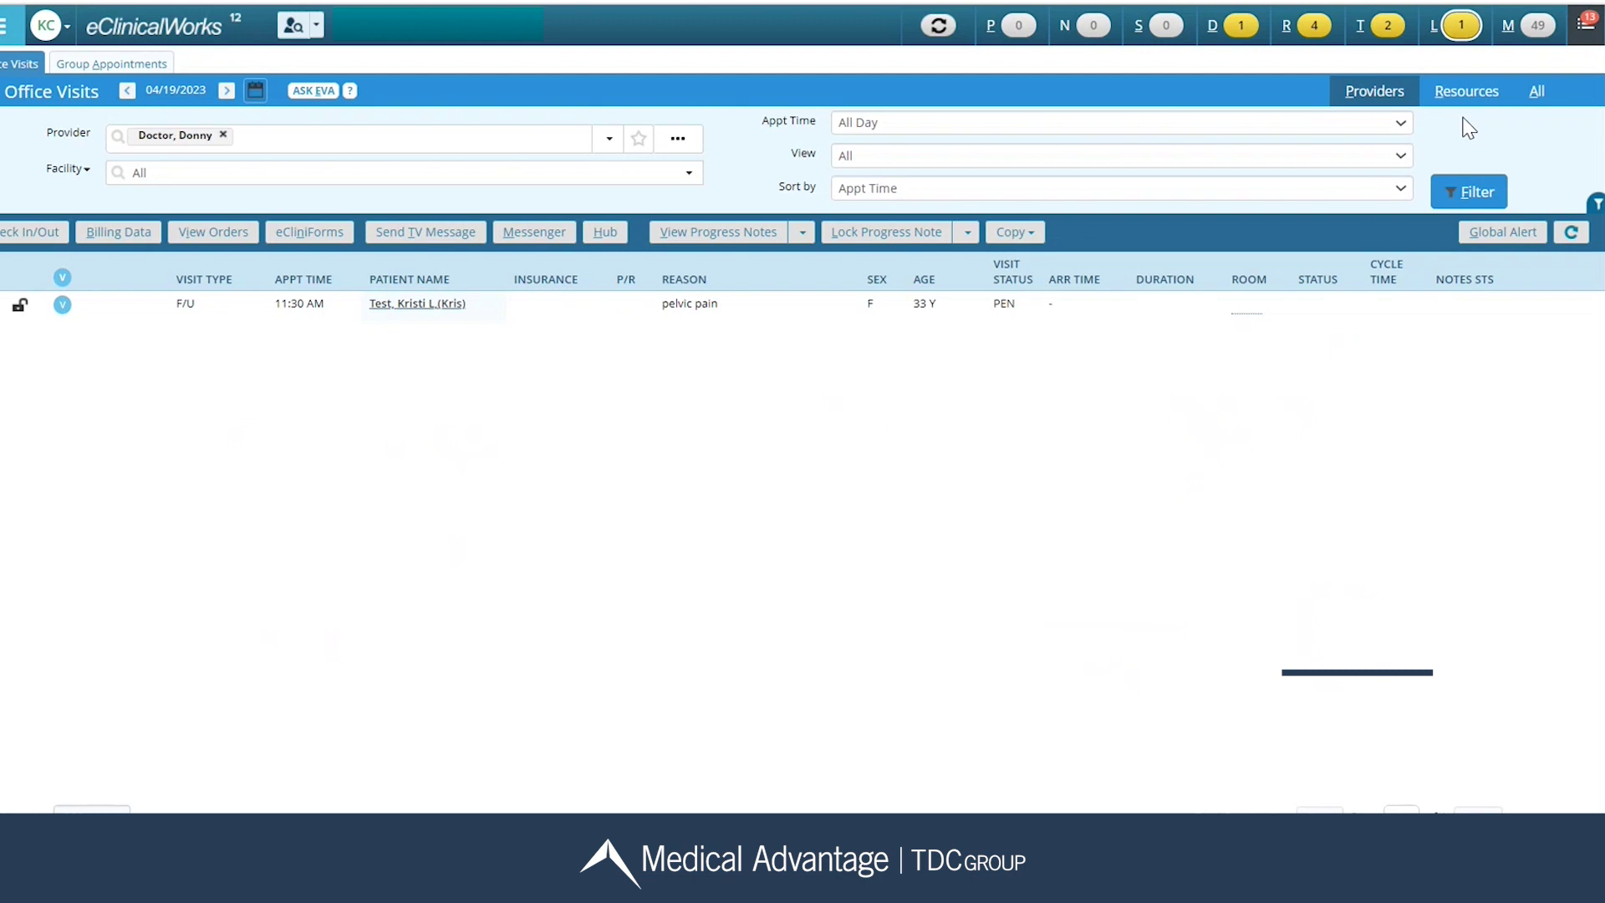
Step: Filter the telephone and web encounters list to those assigned to the provider who received the message
left_click(1371, 24)
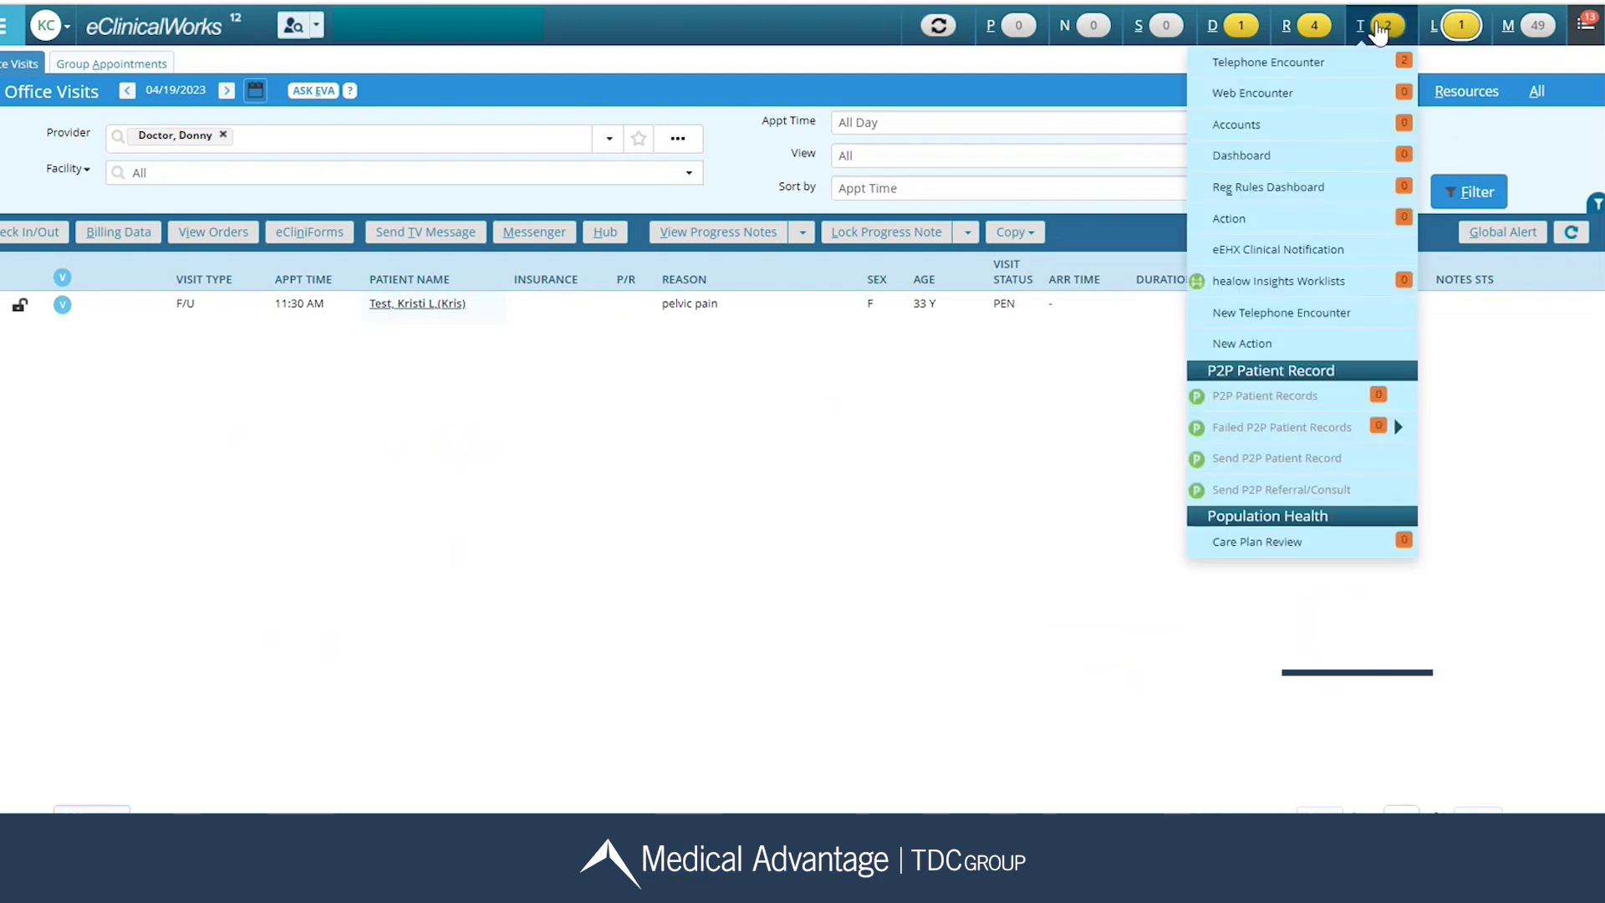
left_click(1382, 25)
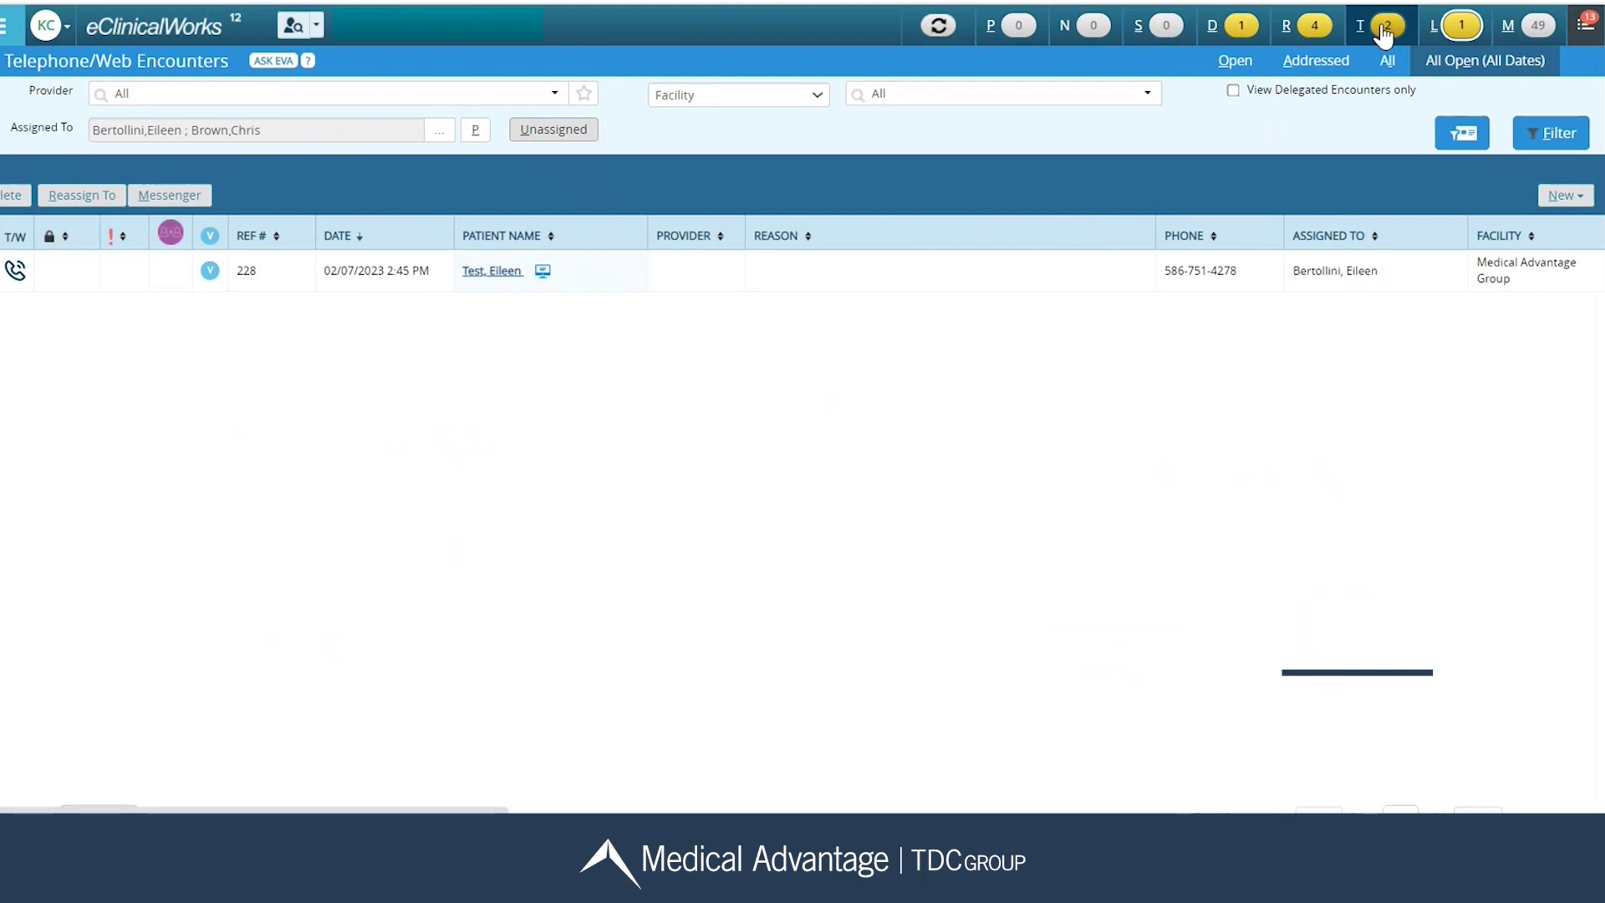
left_click(439, 132)
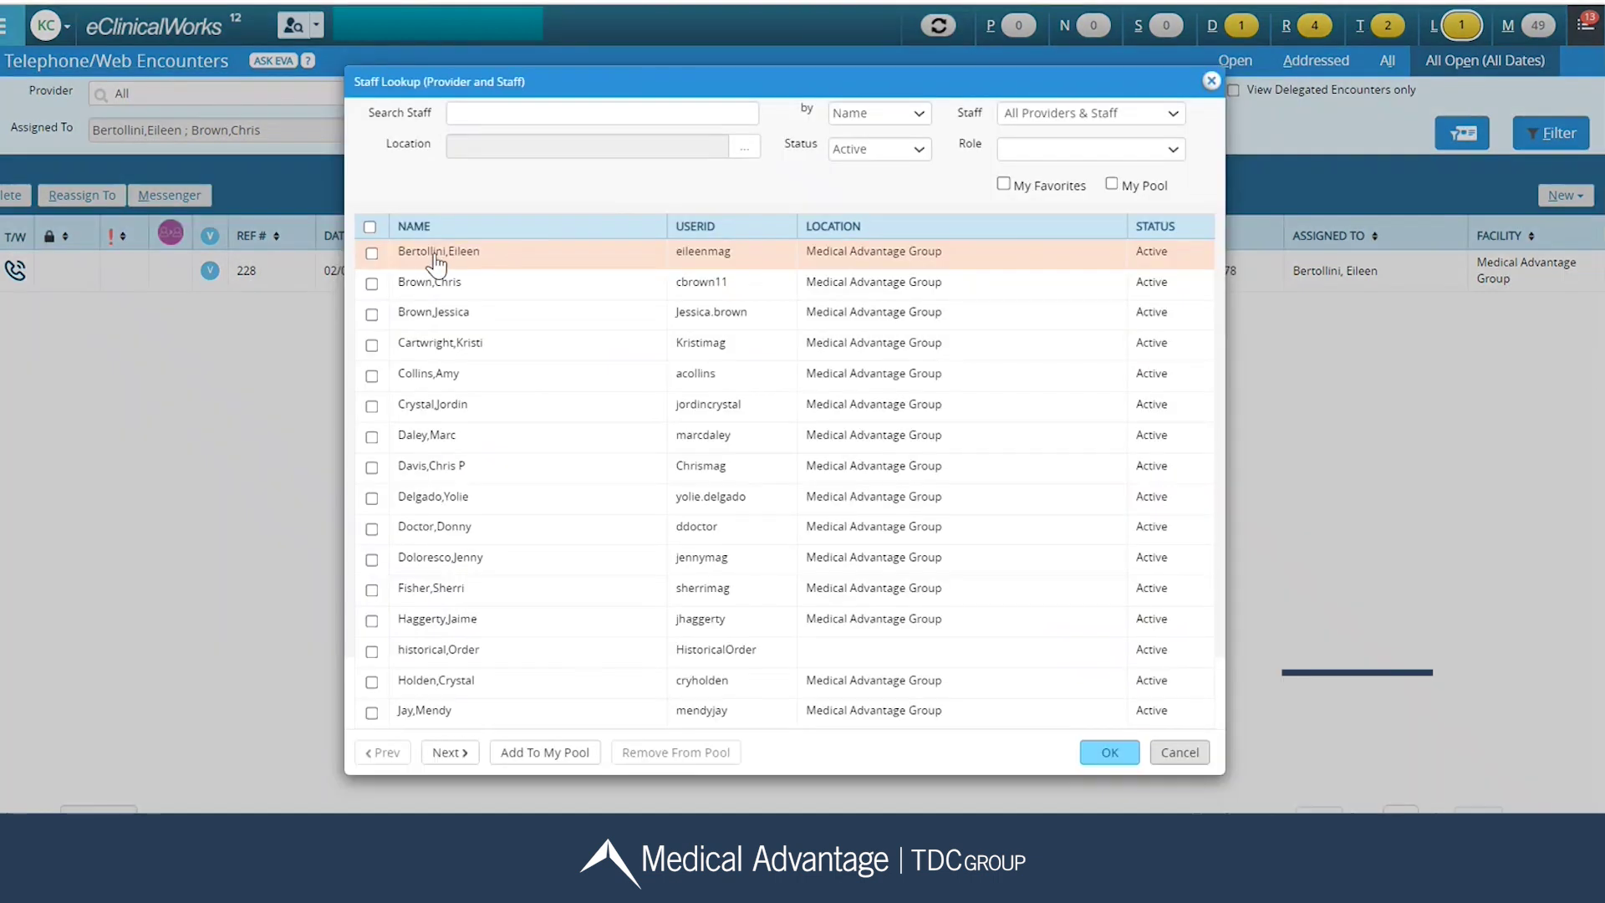
left_click(372, 528)
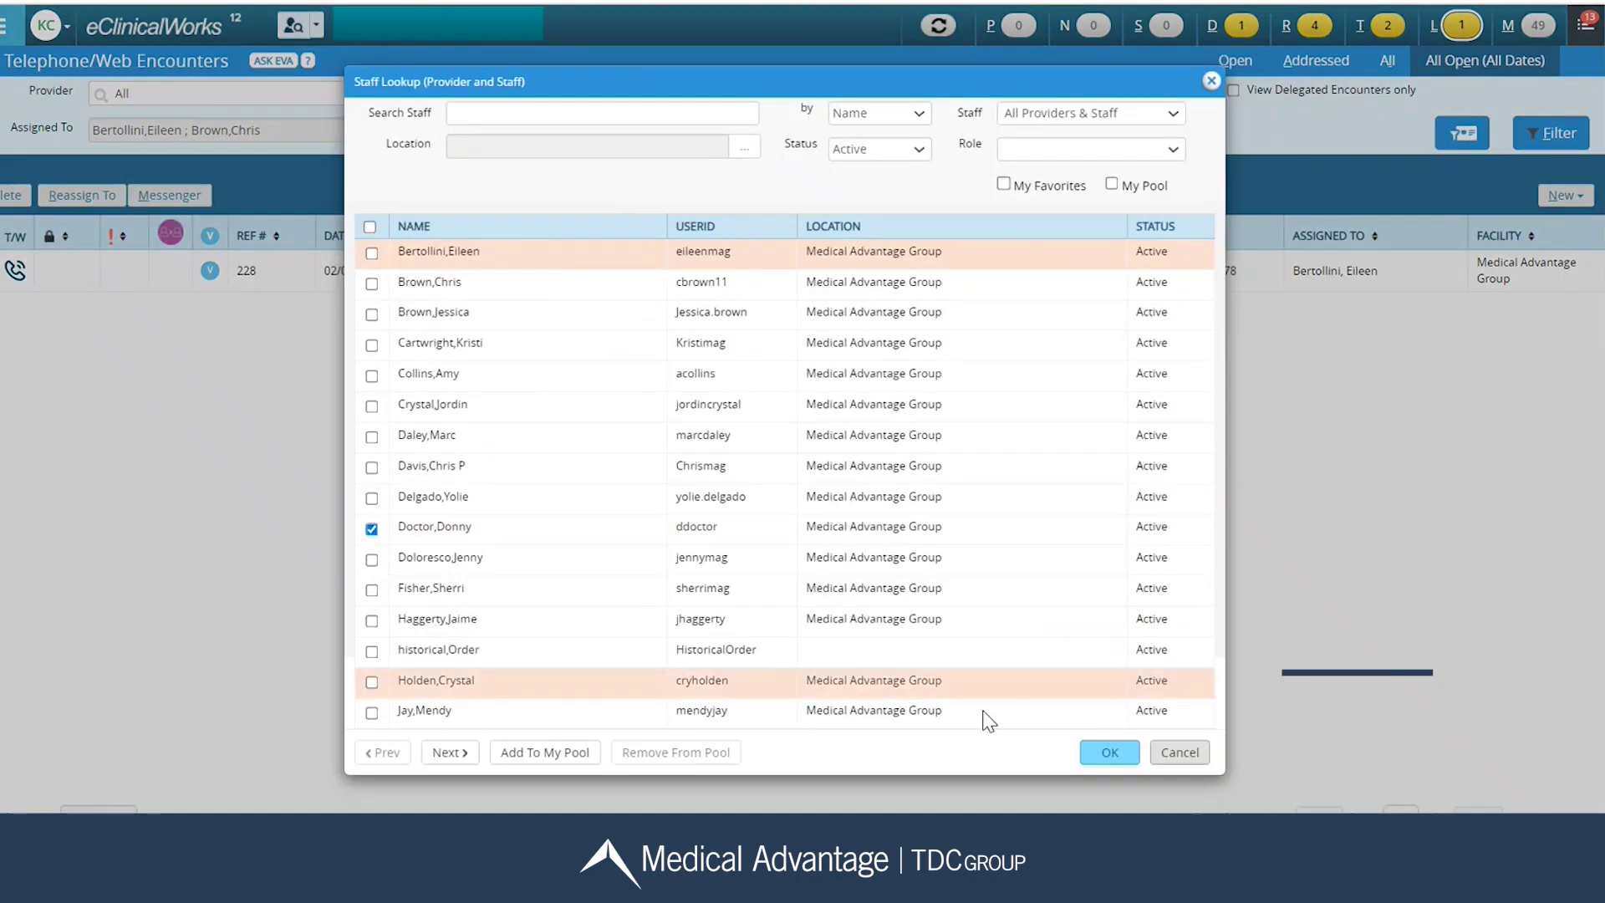
left_click(1116, 752)
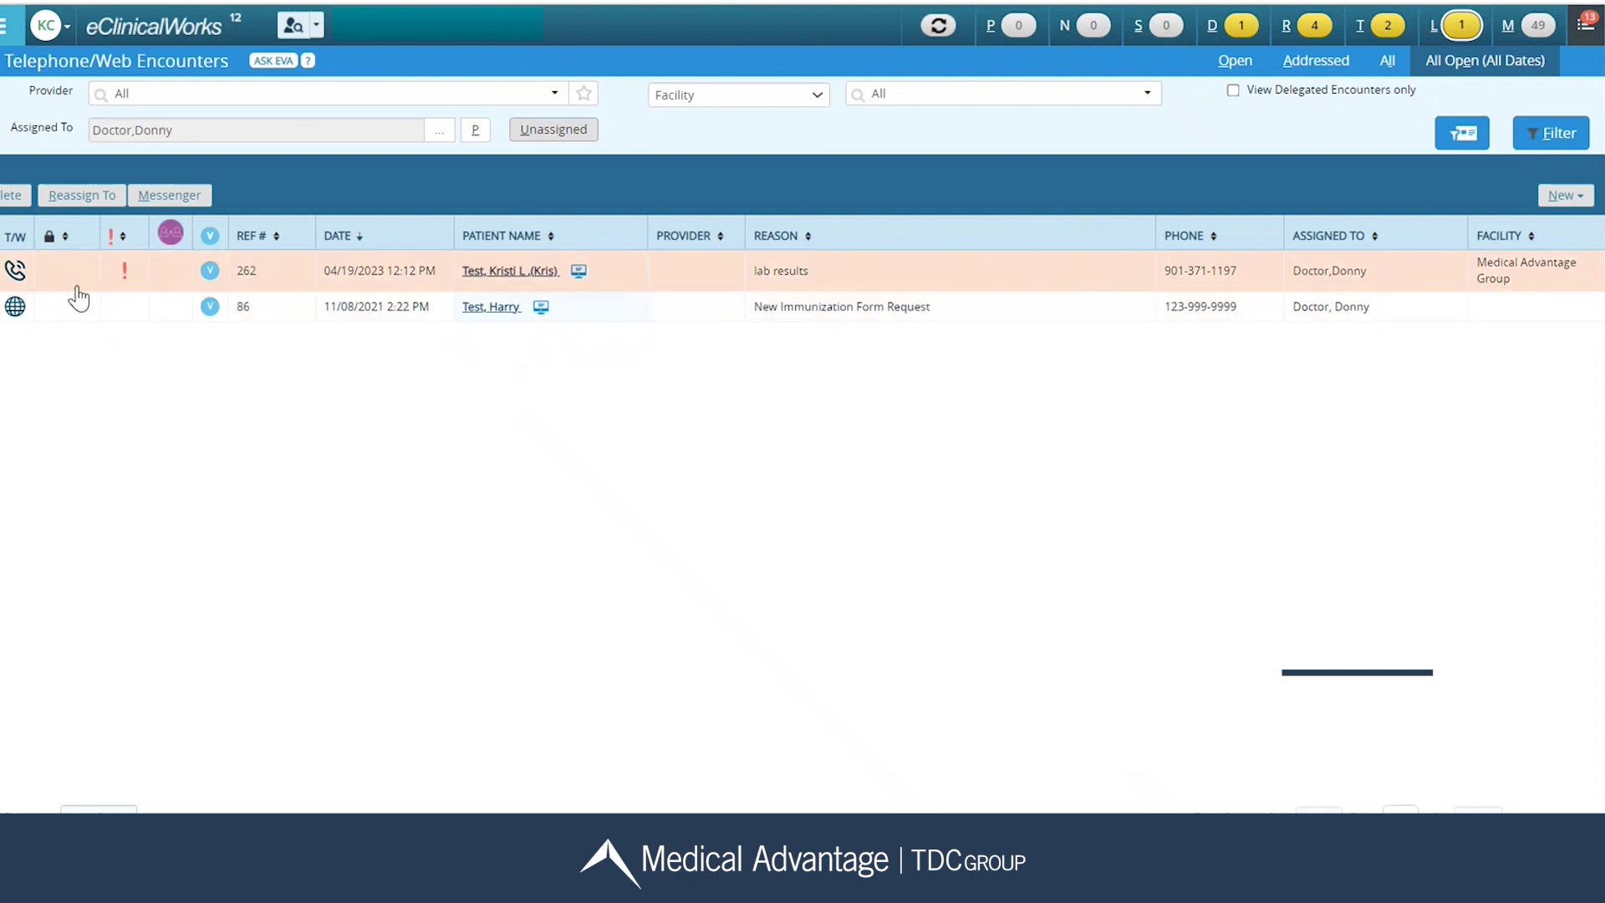
Step: Record the action taken on the patient's lab results encounter as "Called patient. Discussed lab results. Patient voiced understanding."
left_click(505, 281)
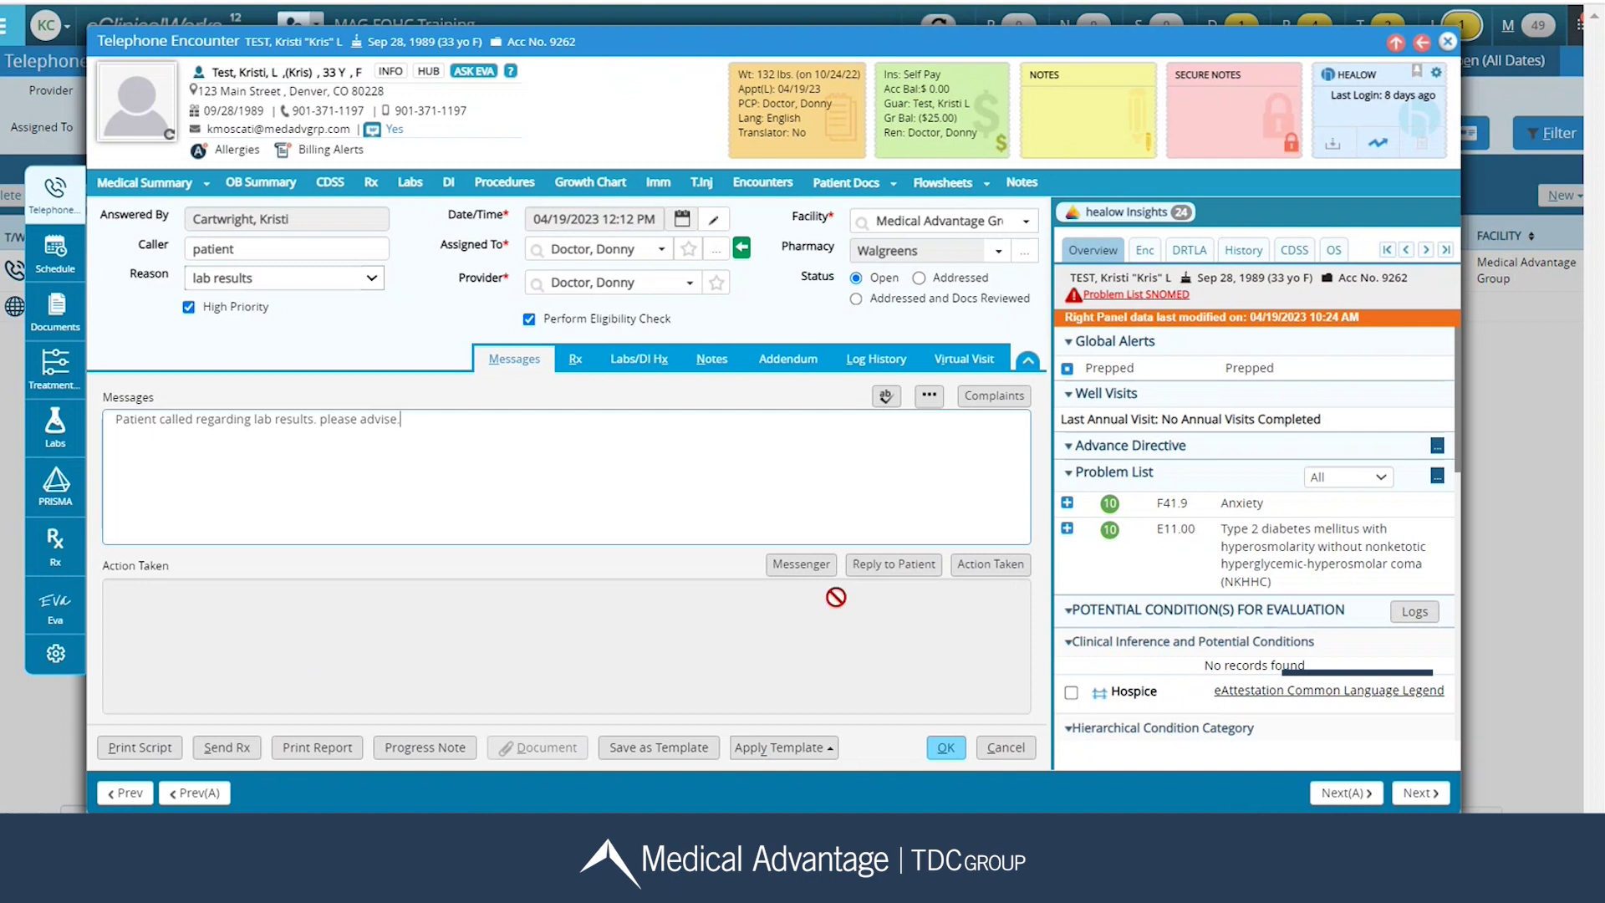
left_click(989, 566)
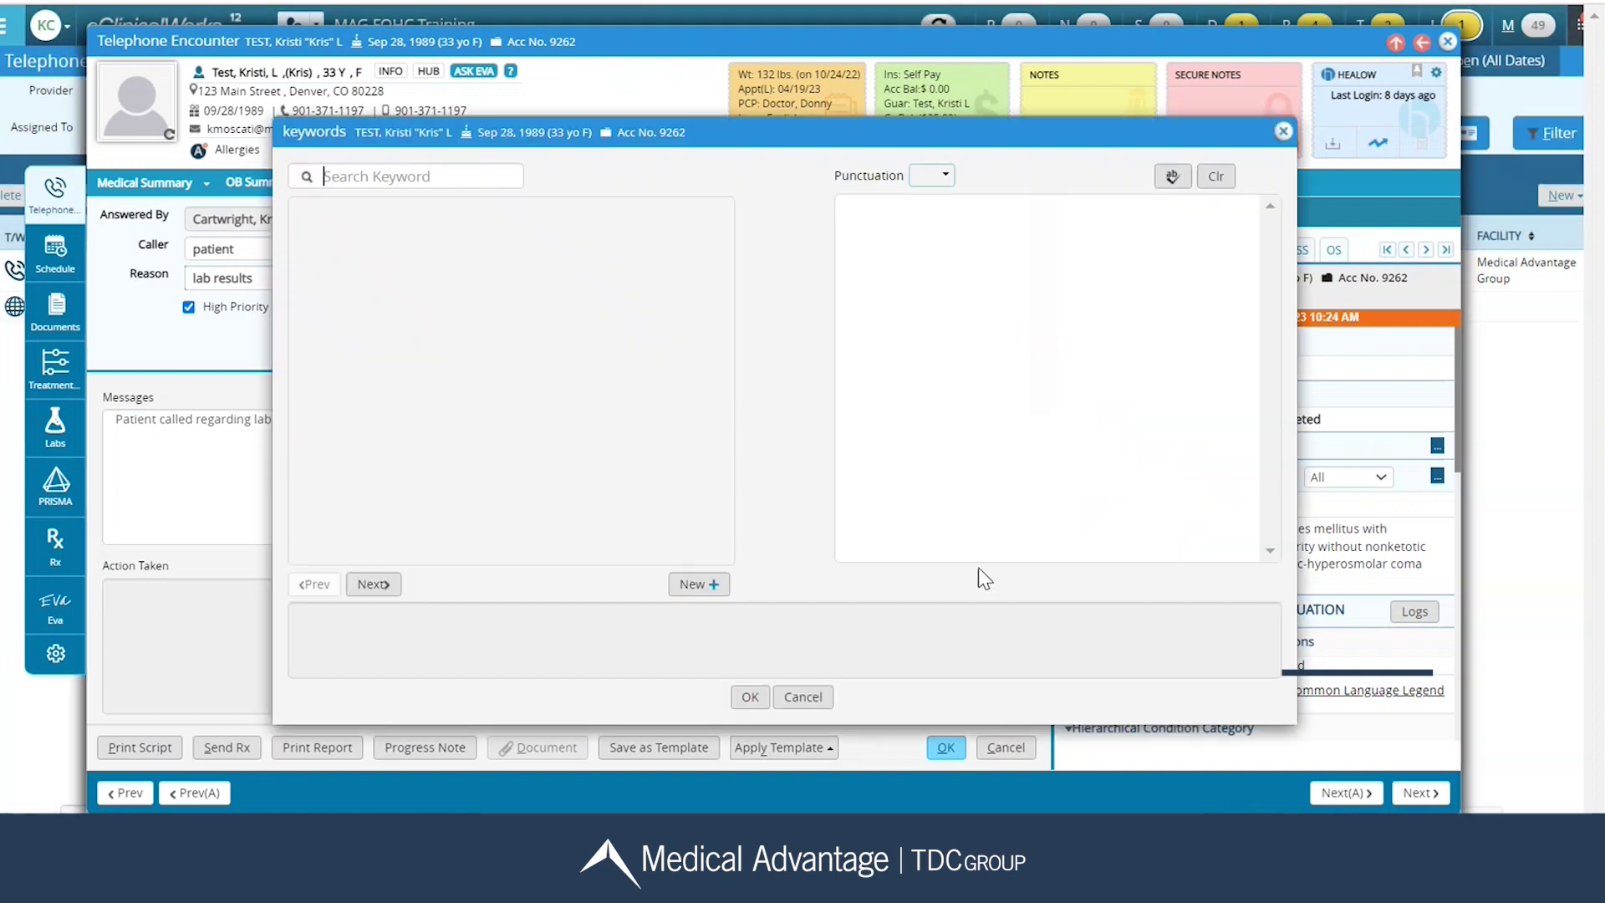
left_click(954, 326)
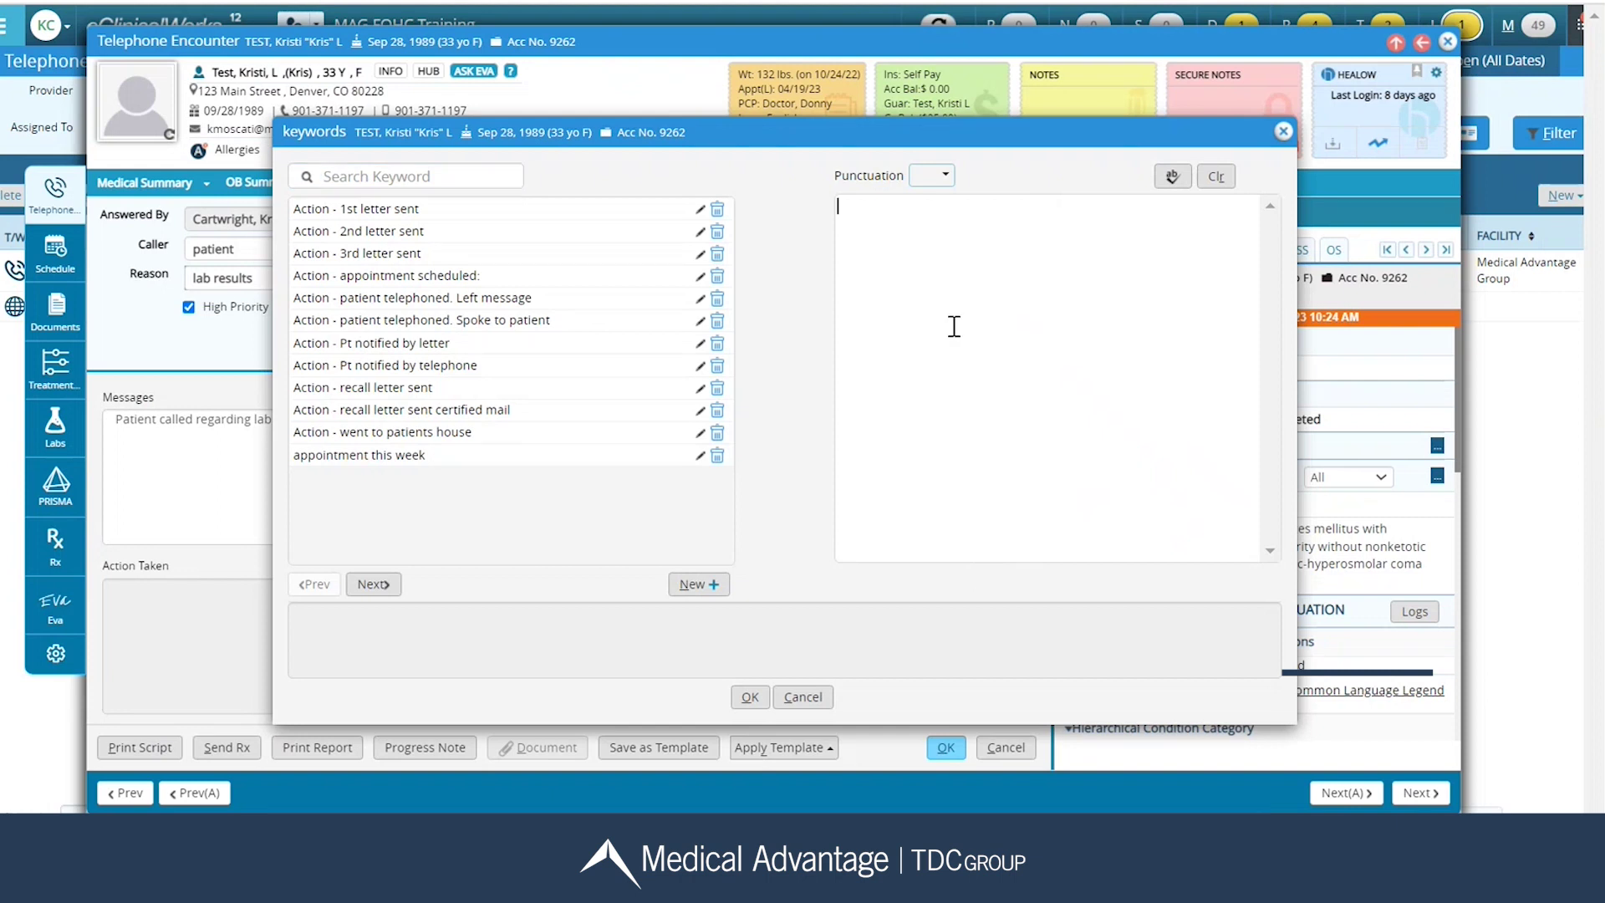
type("Called patient. Discuassed")
key("BackSpace")
key("BackSpace")
key("BackSpace")
key("BackSpace")
key("BackSpace")
key("BackSpace")
type("ssed lab")
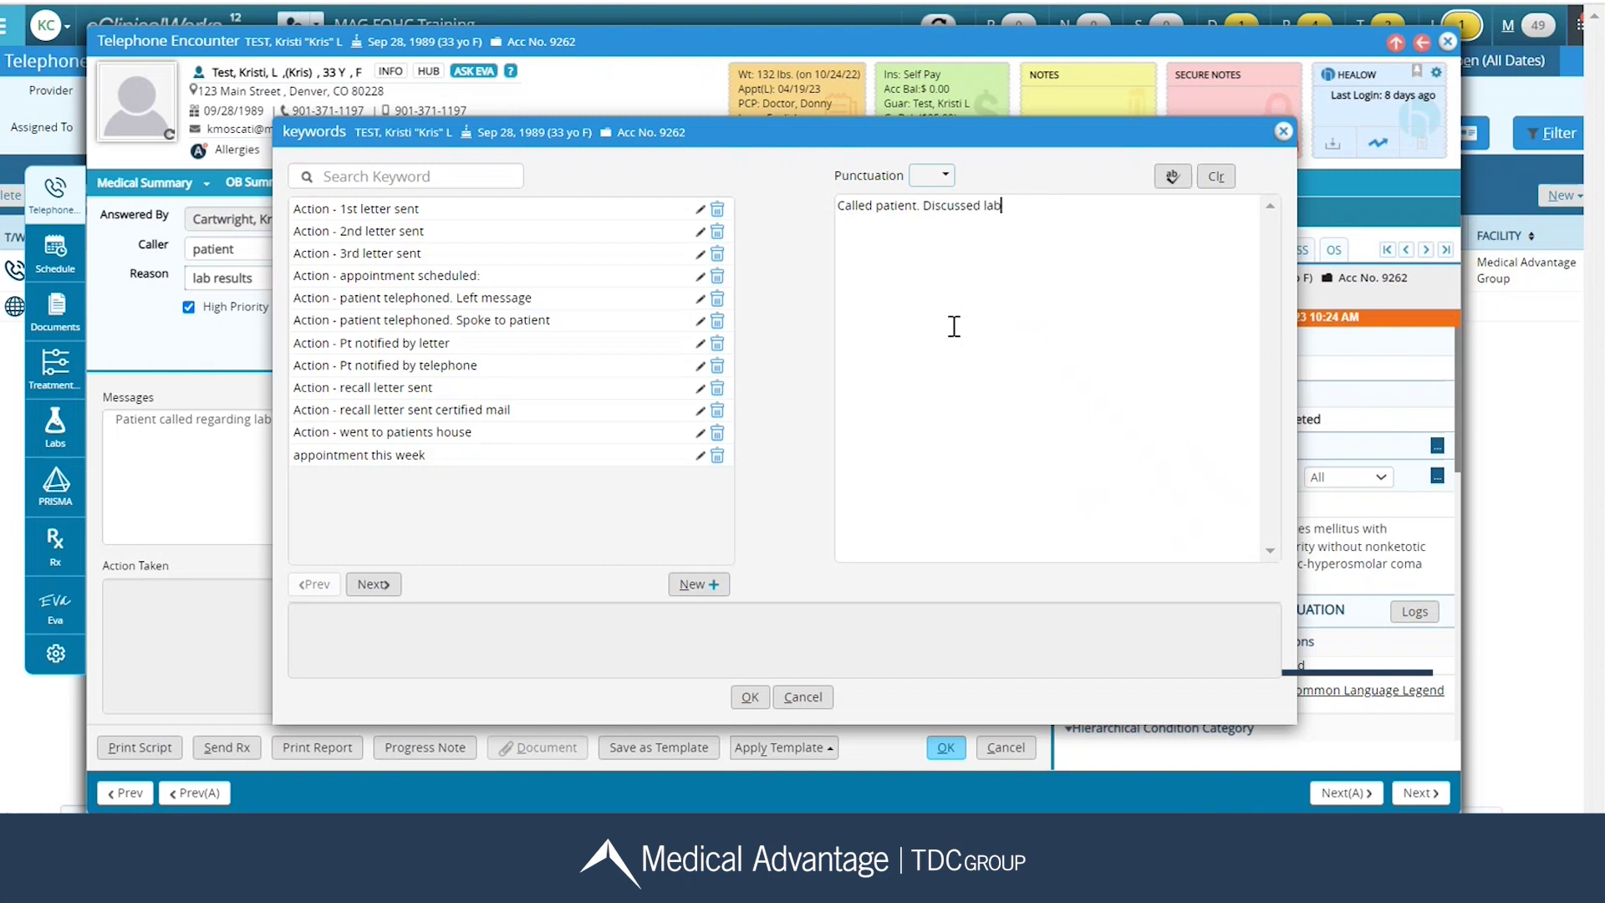
type(" results. Patient voiced understanding")
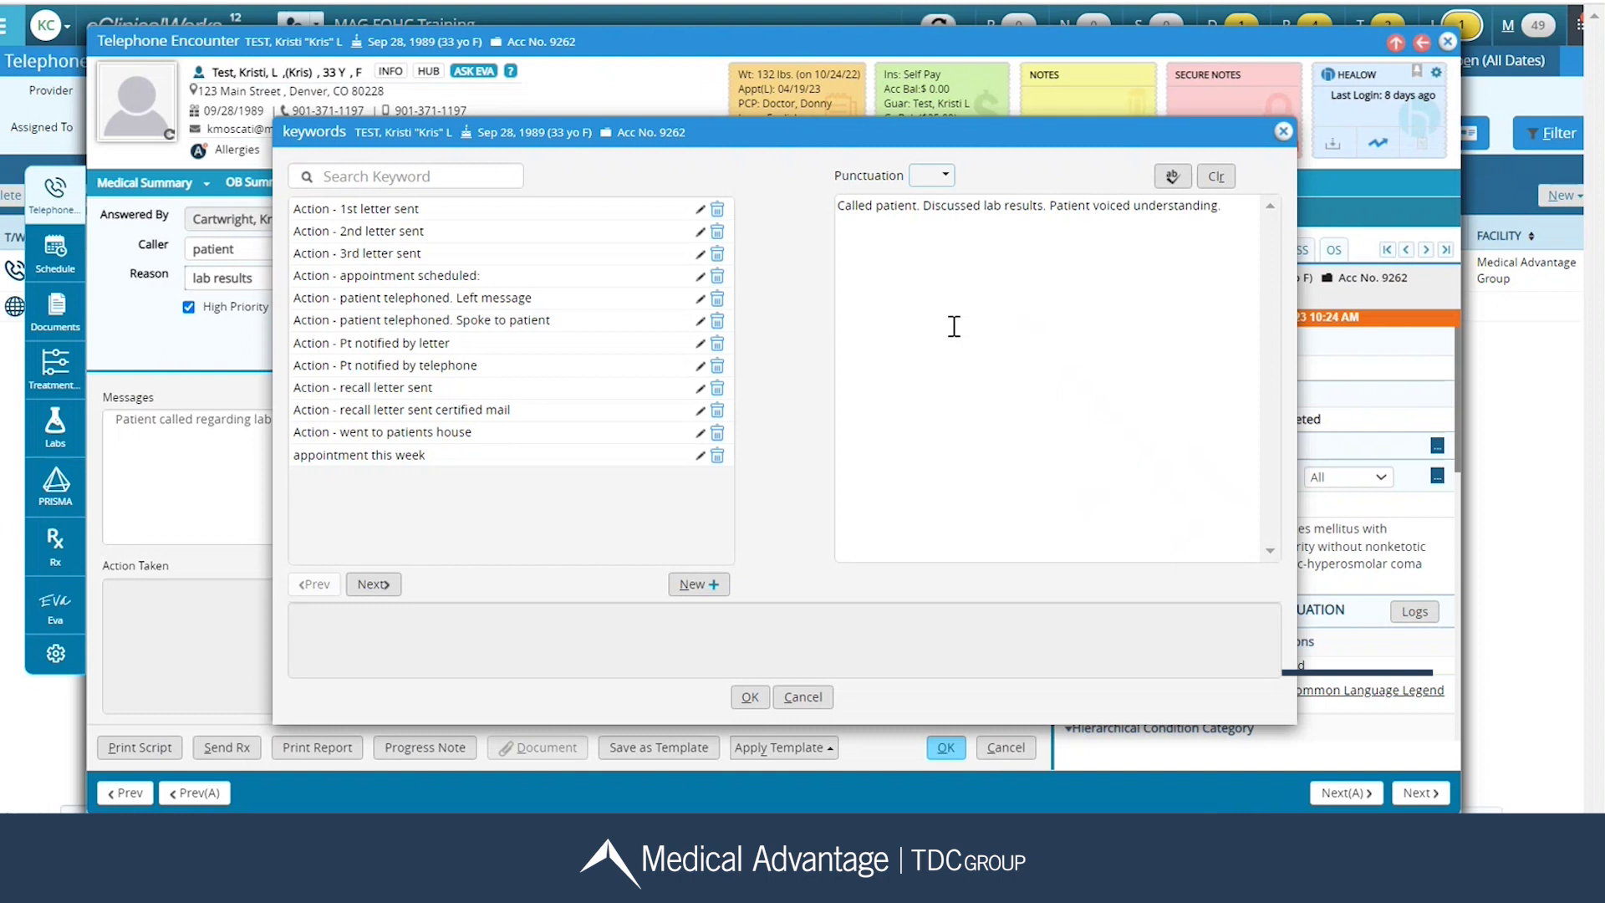
left_click(748, 699)
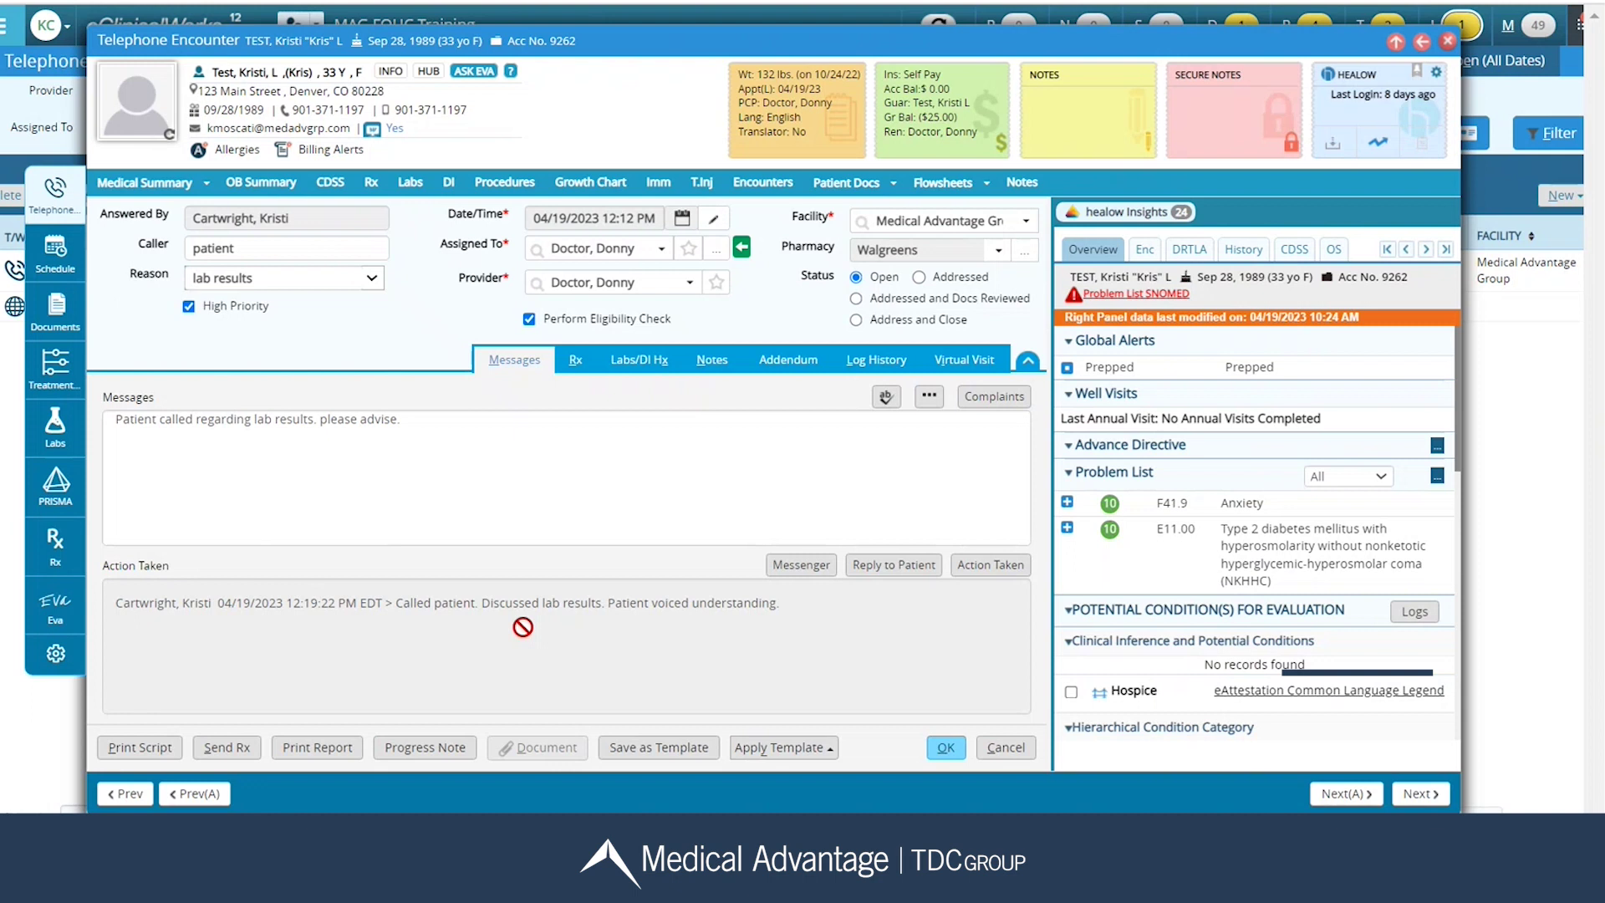
Step: Mark the lab results encounter as addressed and close it
left_click(918, 277)
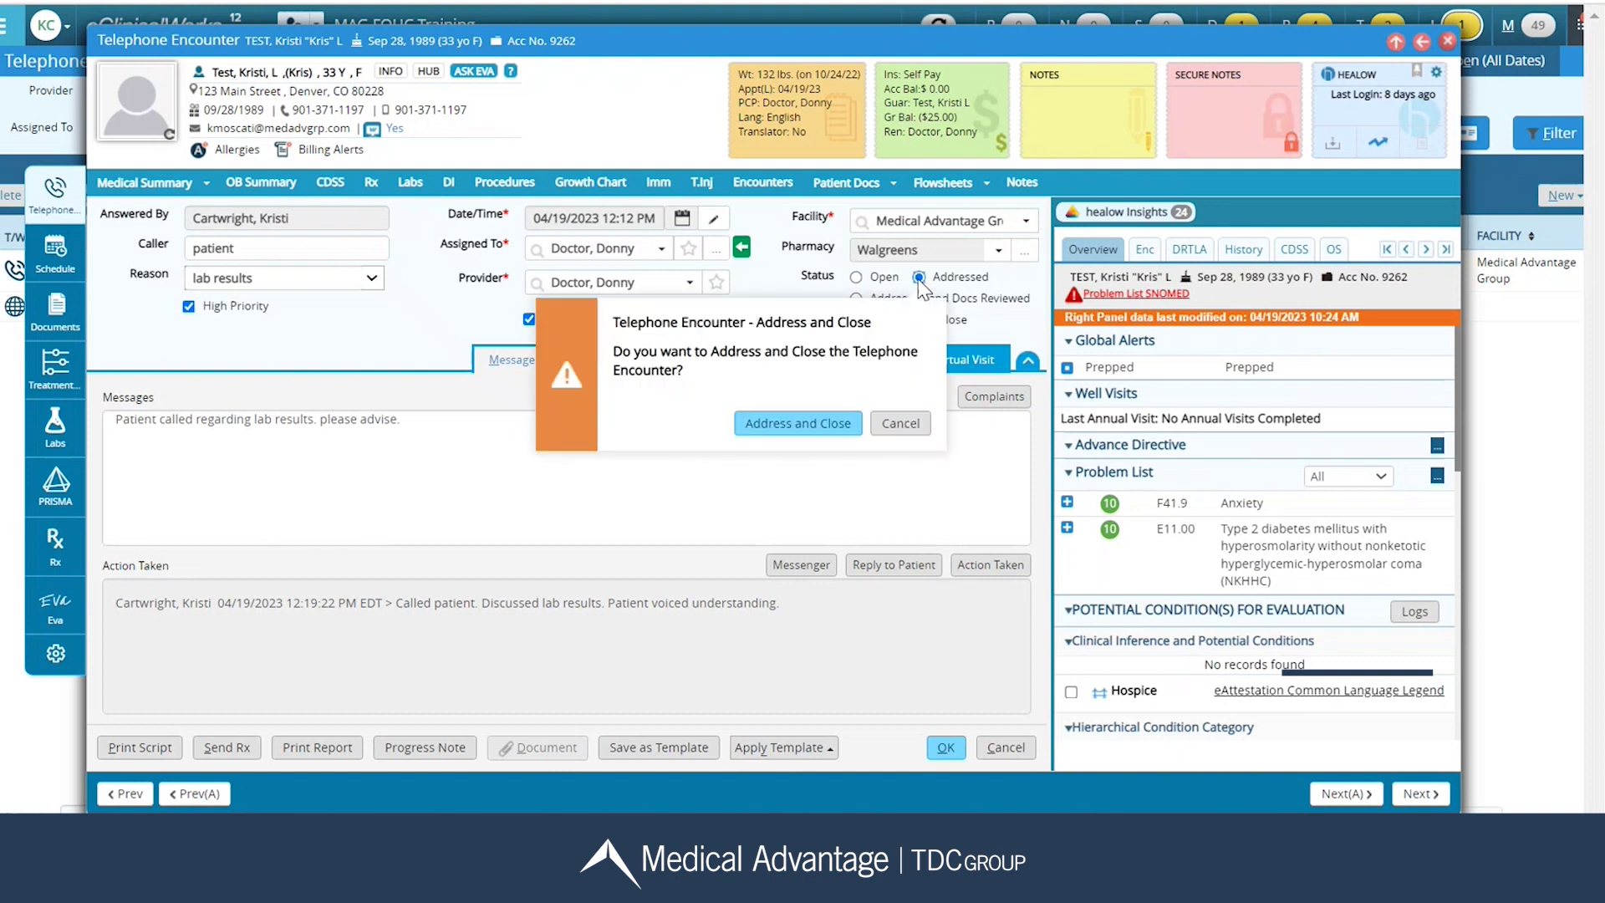
left_click(785, 426)
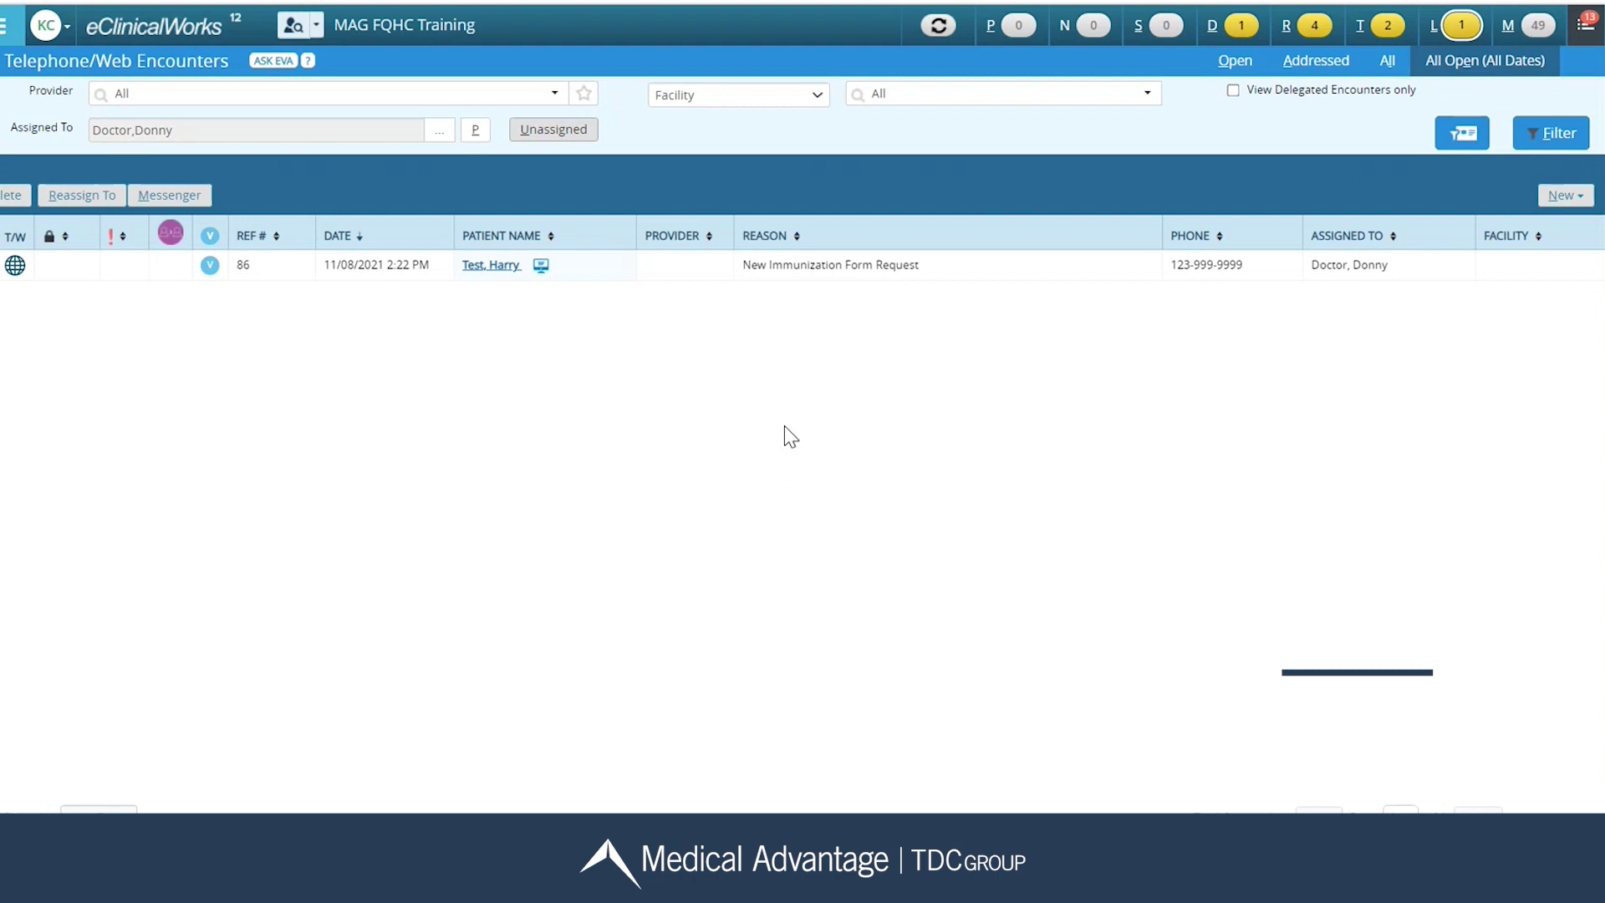
Step: Look up the same patient by name and start a new telephone encounter from the patient hub
left_click(298, 27)
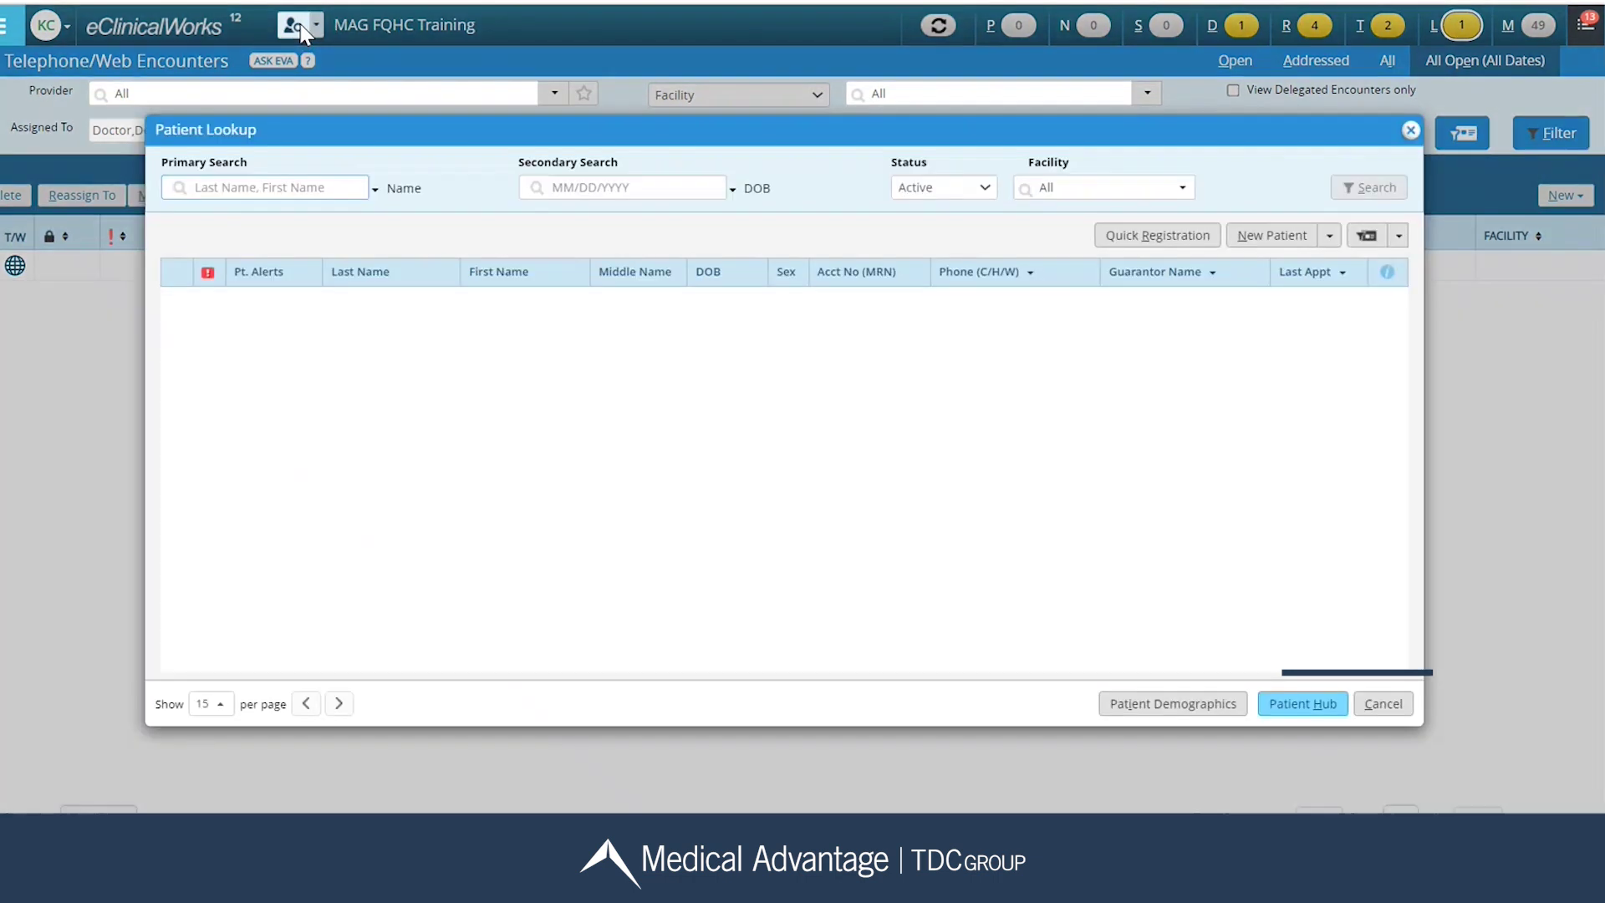
type("test,krist")
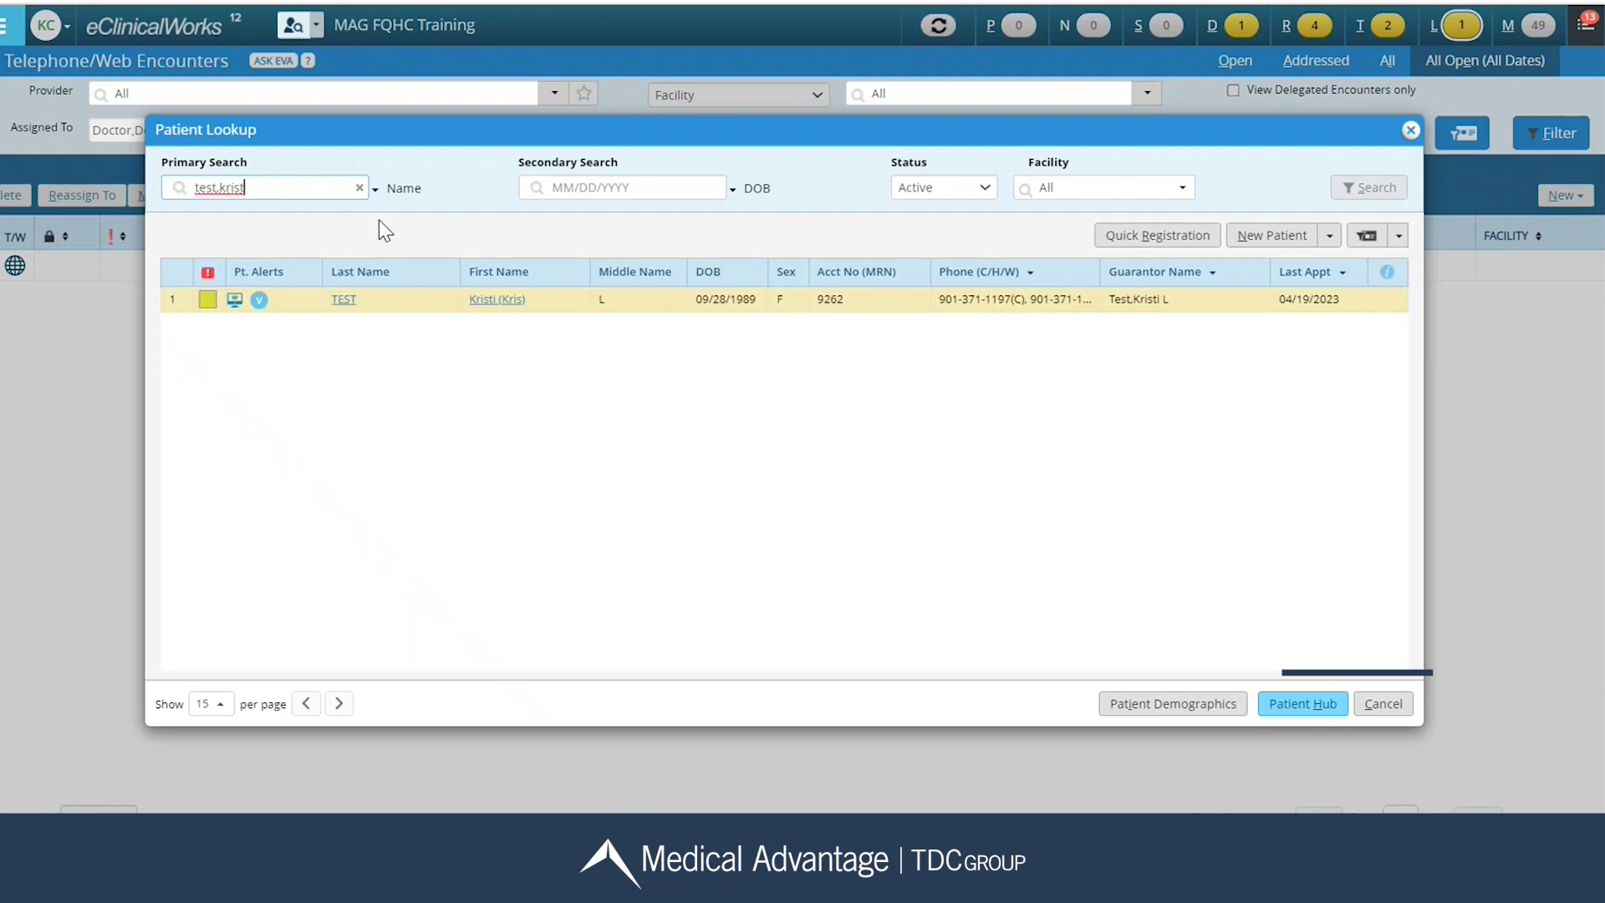
left_click(505, 301)
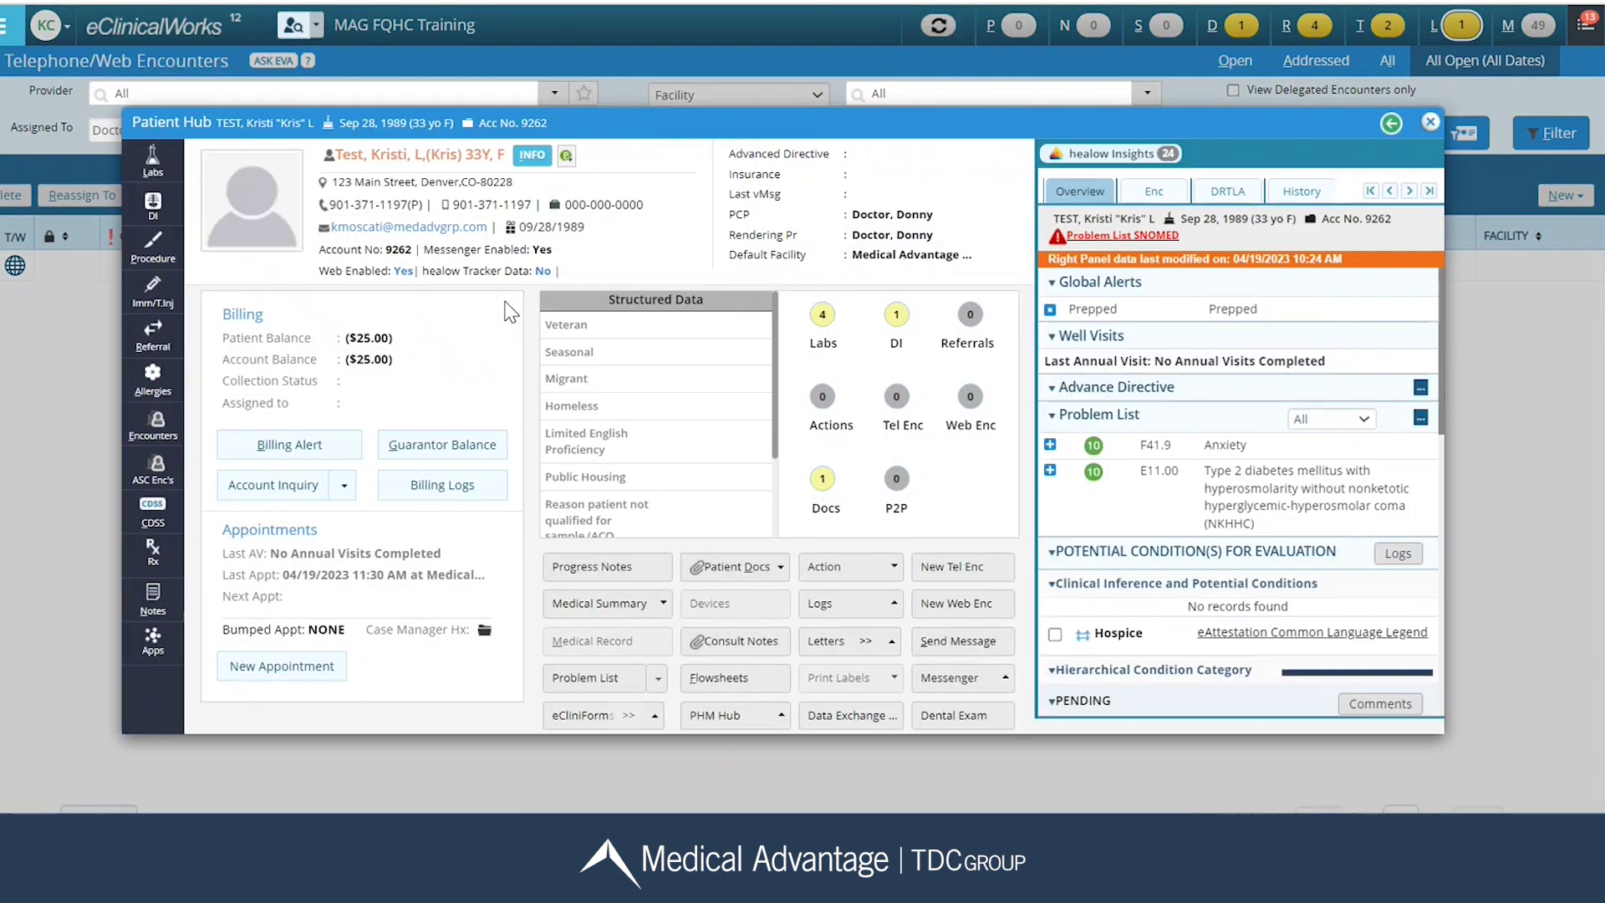
left_click(962, 568)
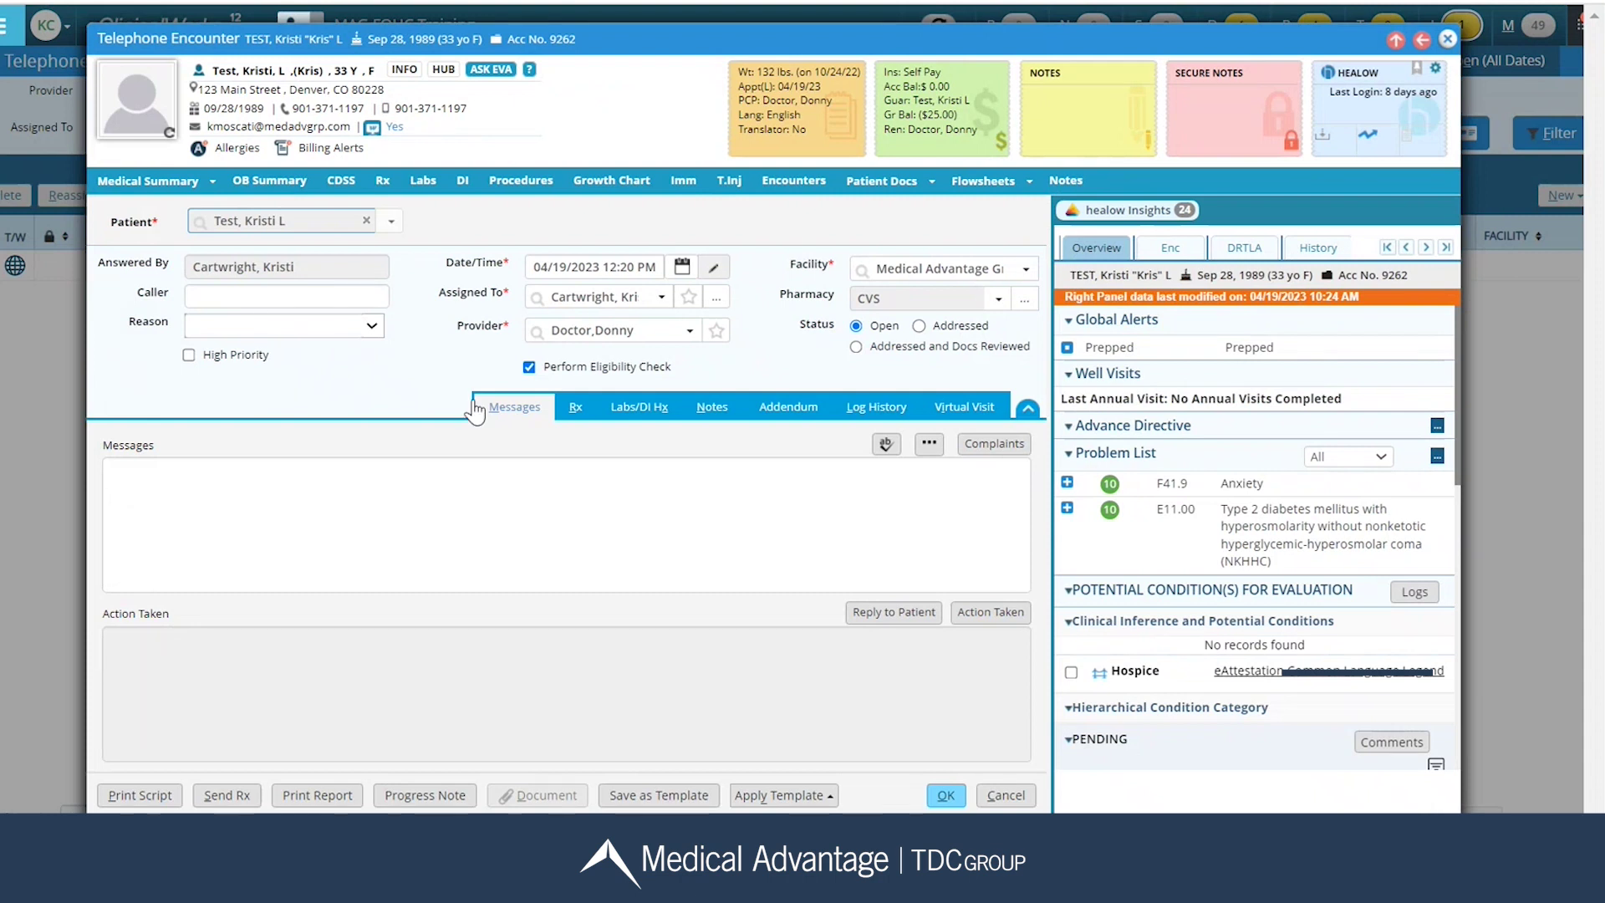
Step: Set the new encounter's caller to "patient" and its reason to "refill"
left_click(247, 298)
type("patient")
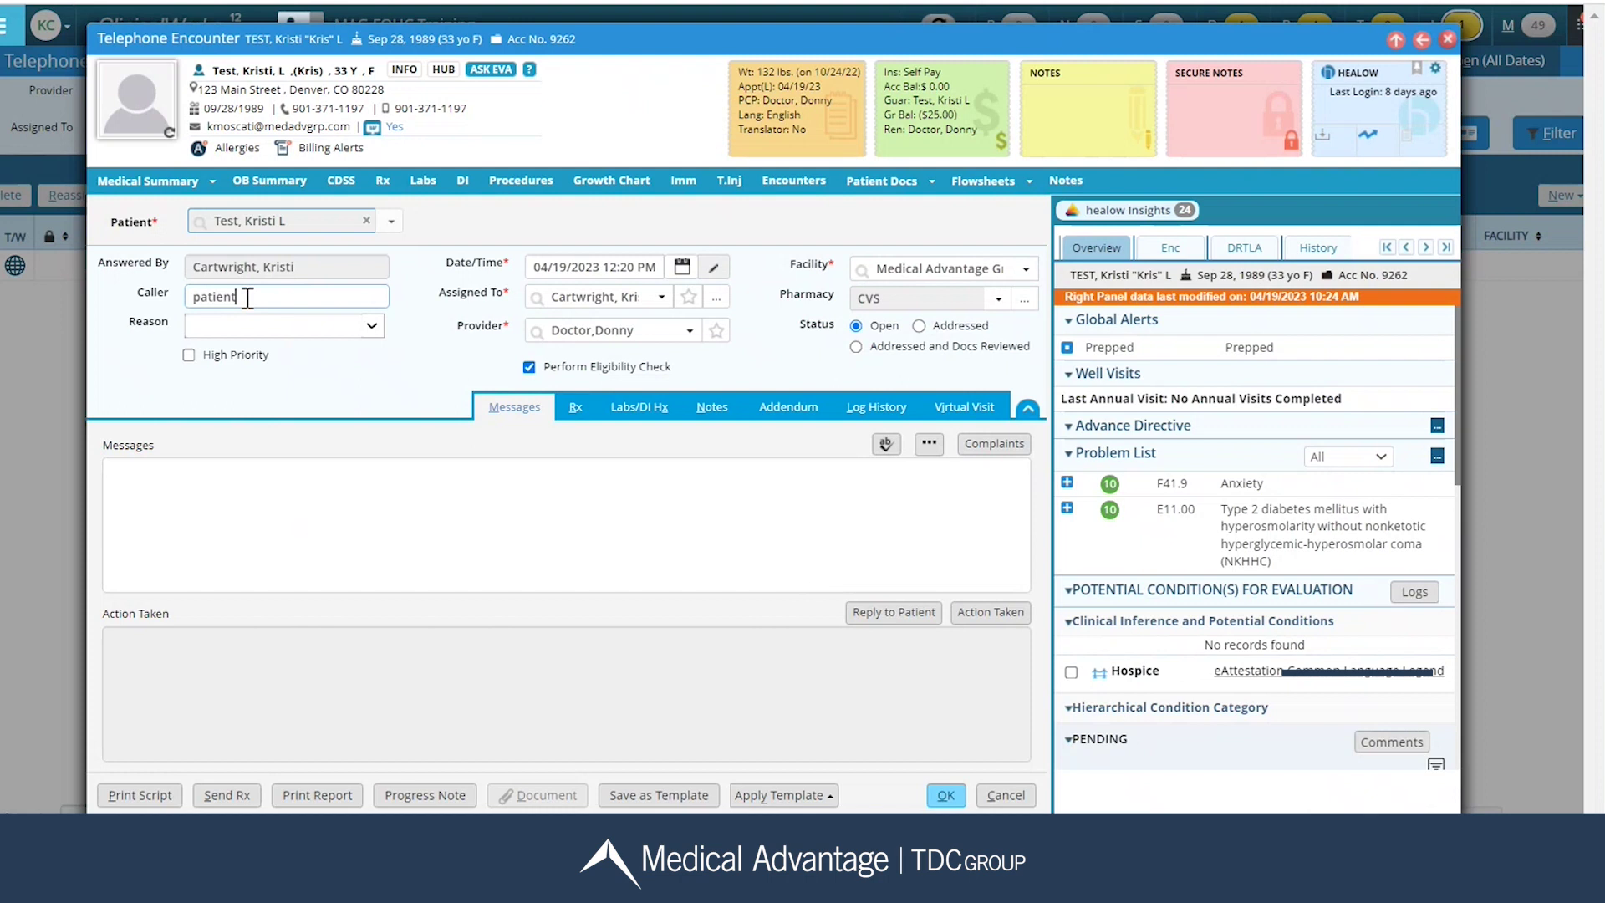
left_click(230, 327)
type("refill")
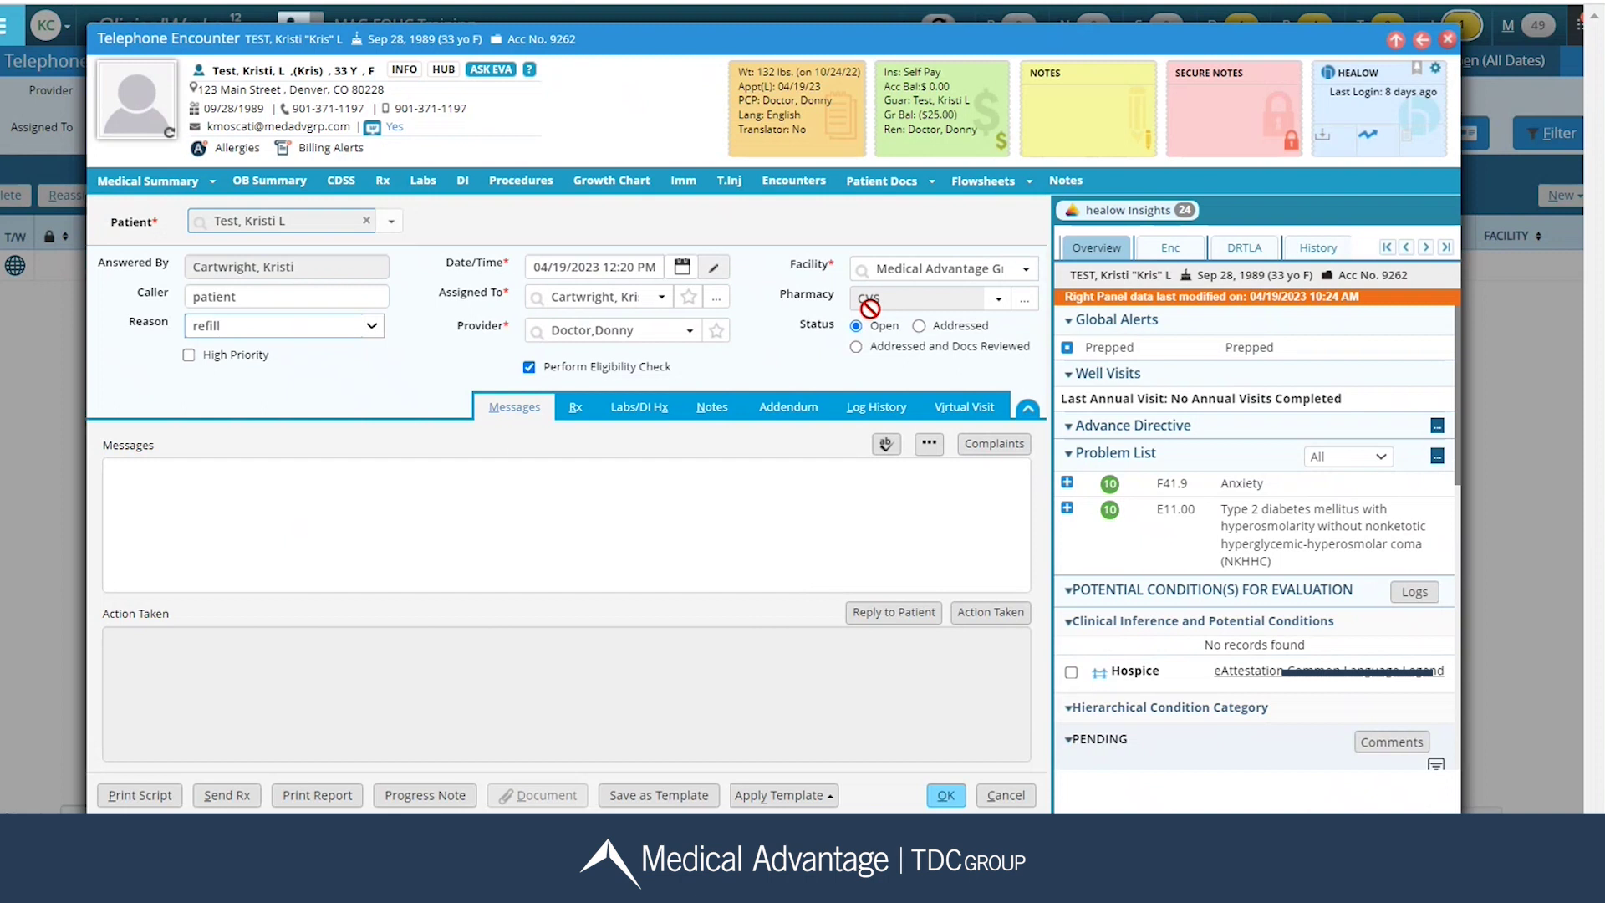
Step: Change the refill encounter's pharmacy to Walgreens and view the alternatives in the local pharmacy database
left_click(998, 298)
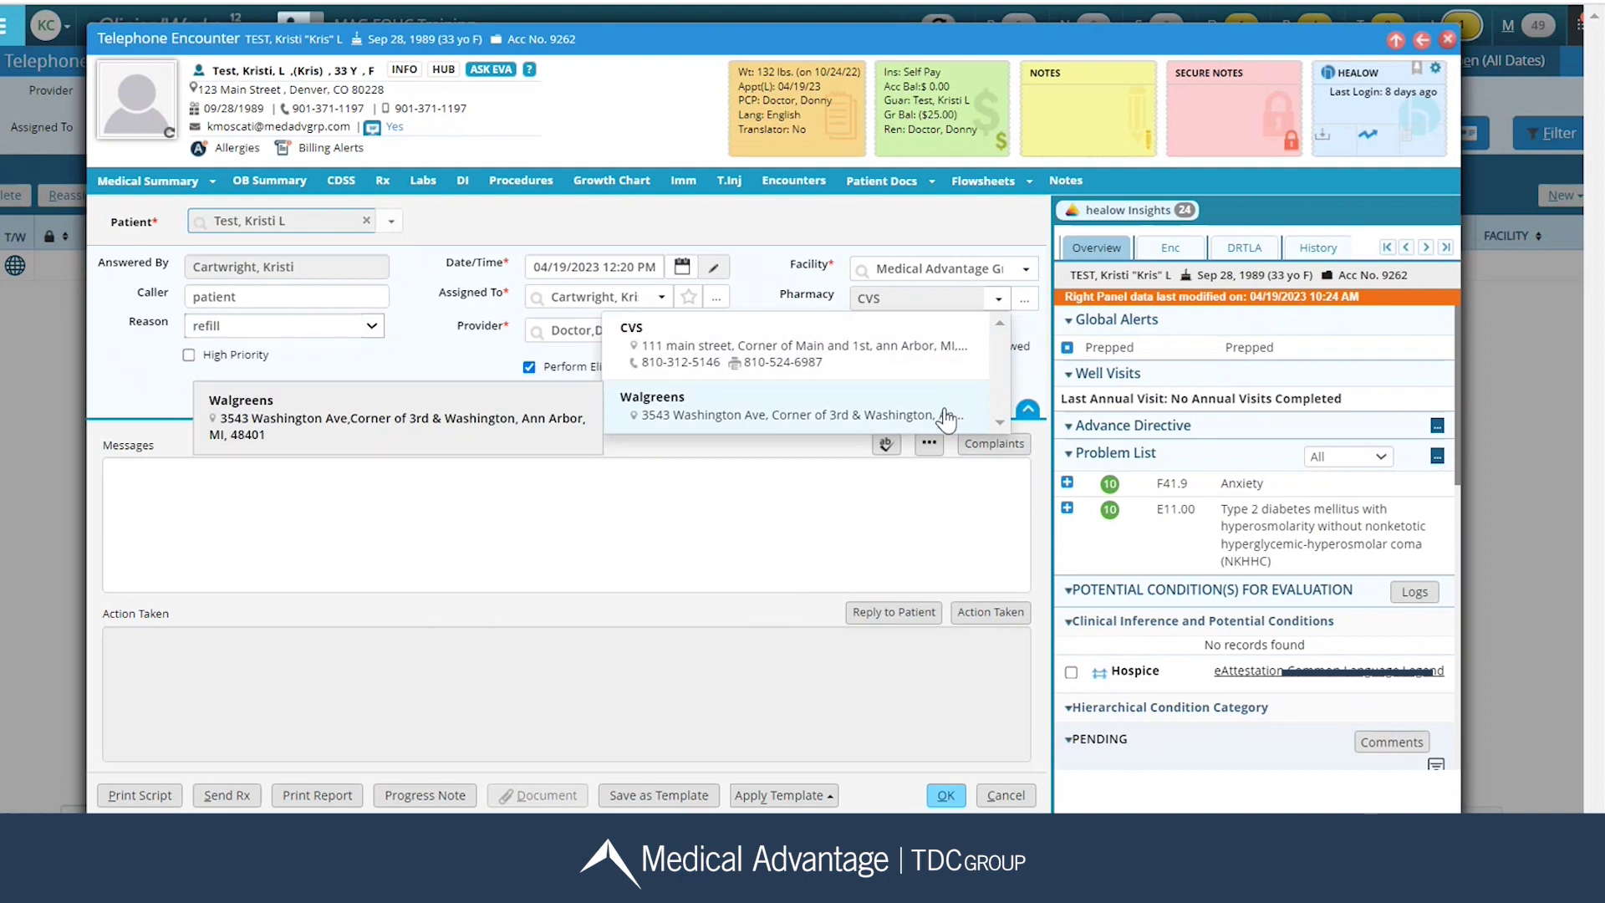
left_click(732, 414)
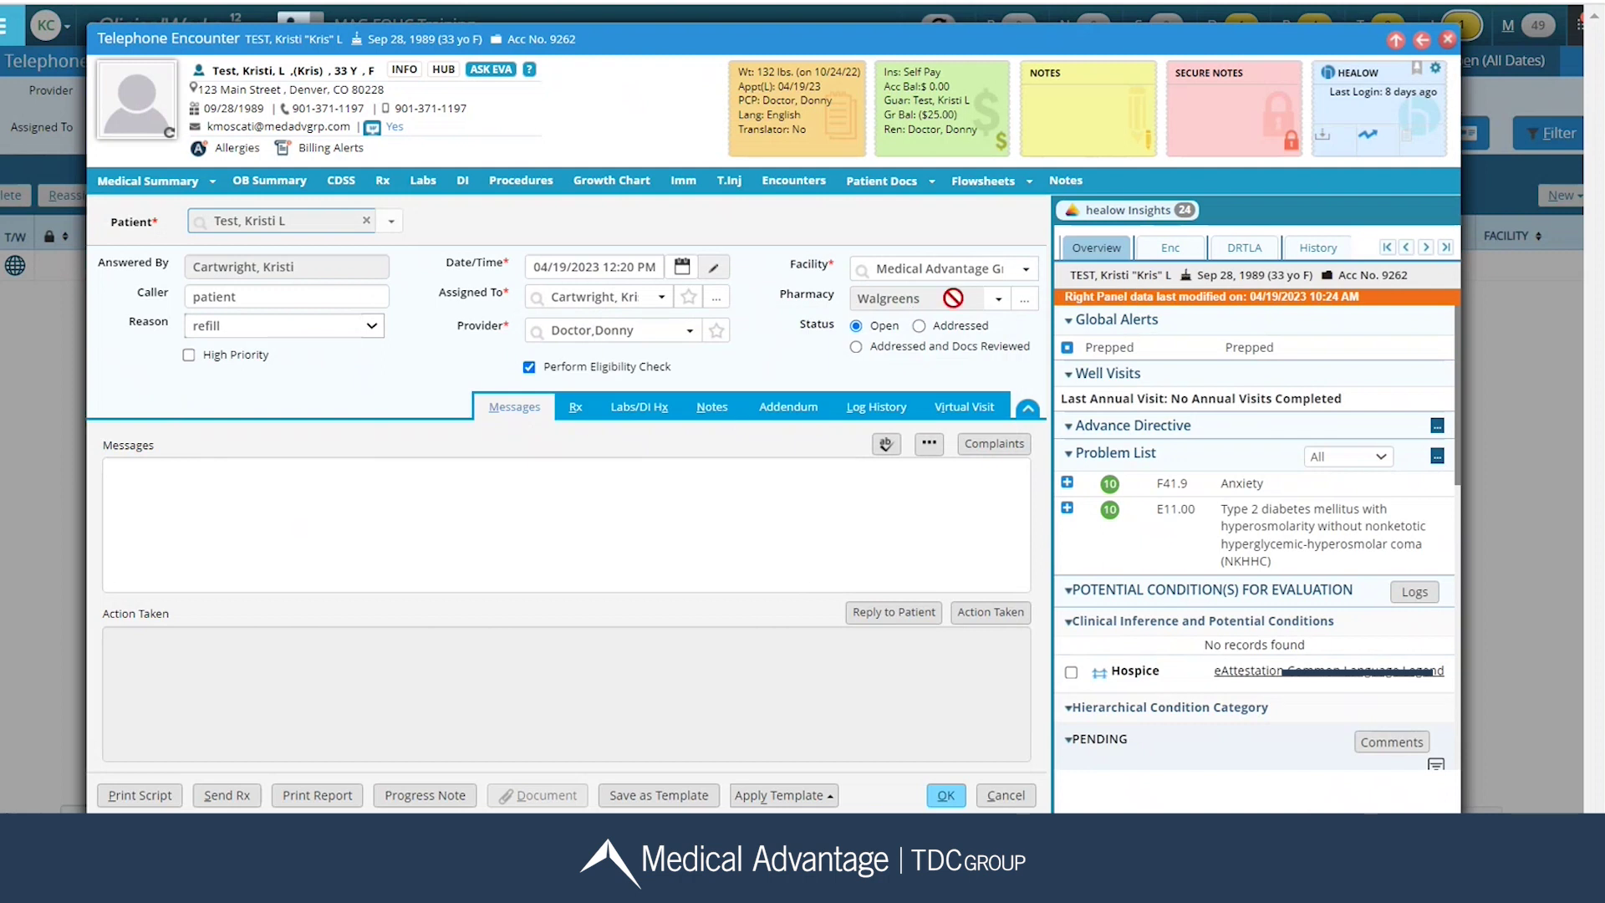
left_click(1024, 301)
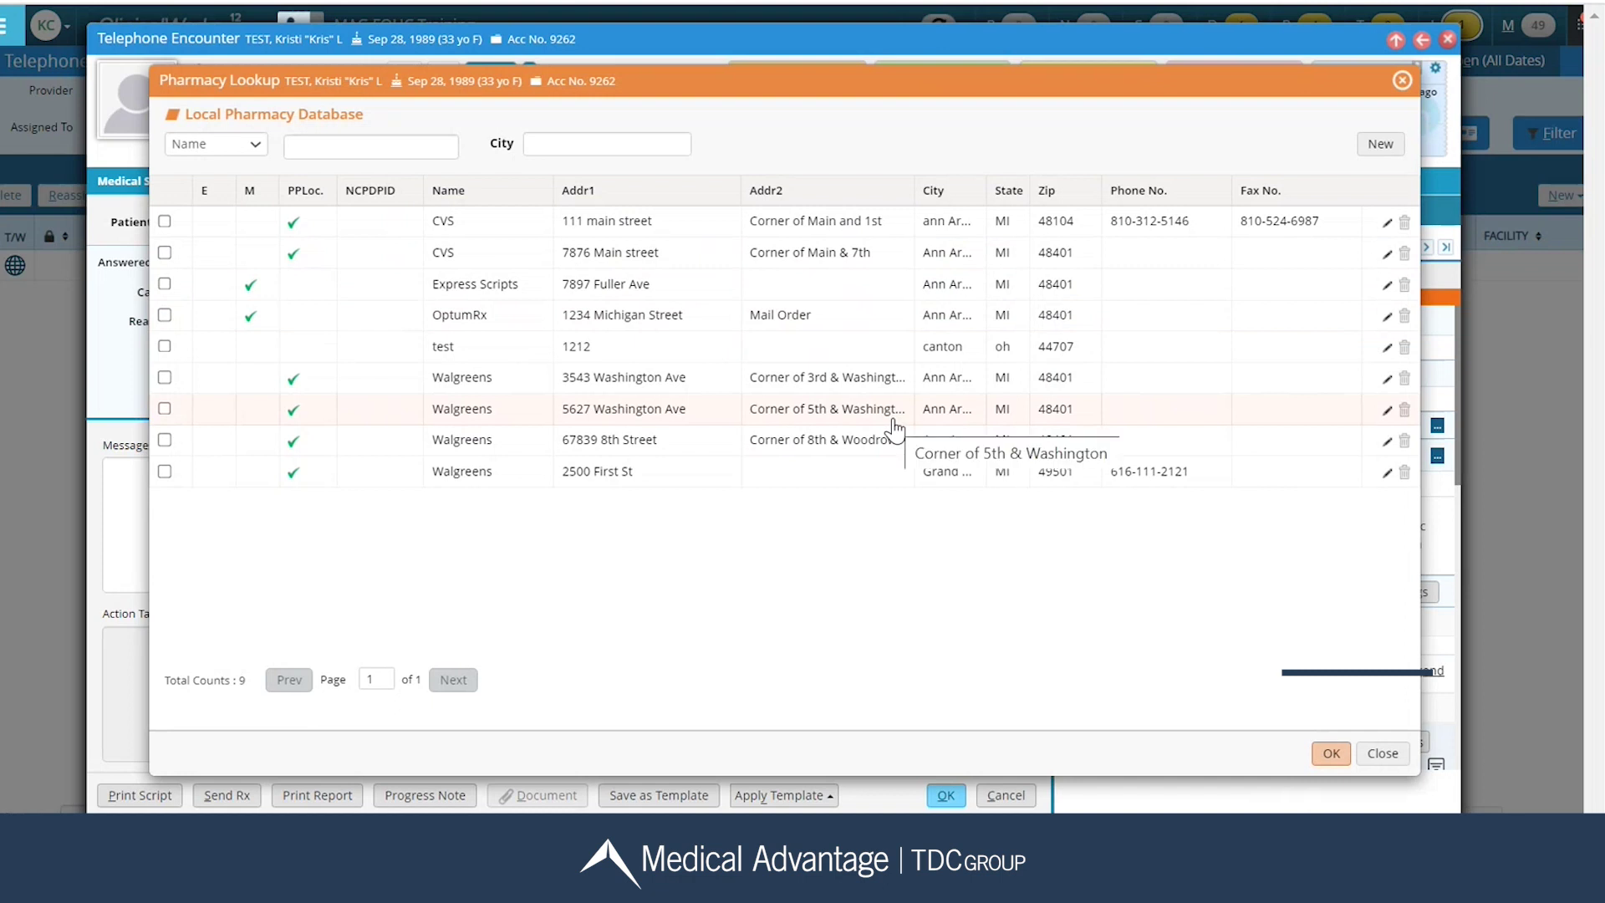
left_click(1329, 753)
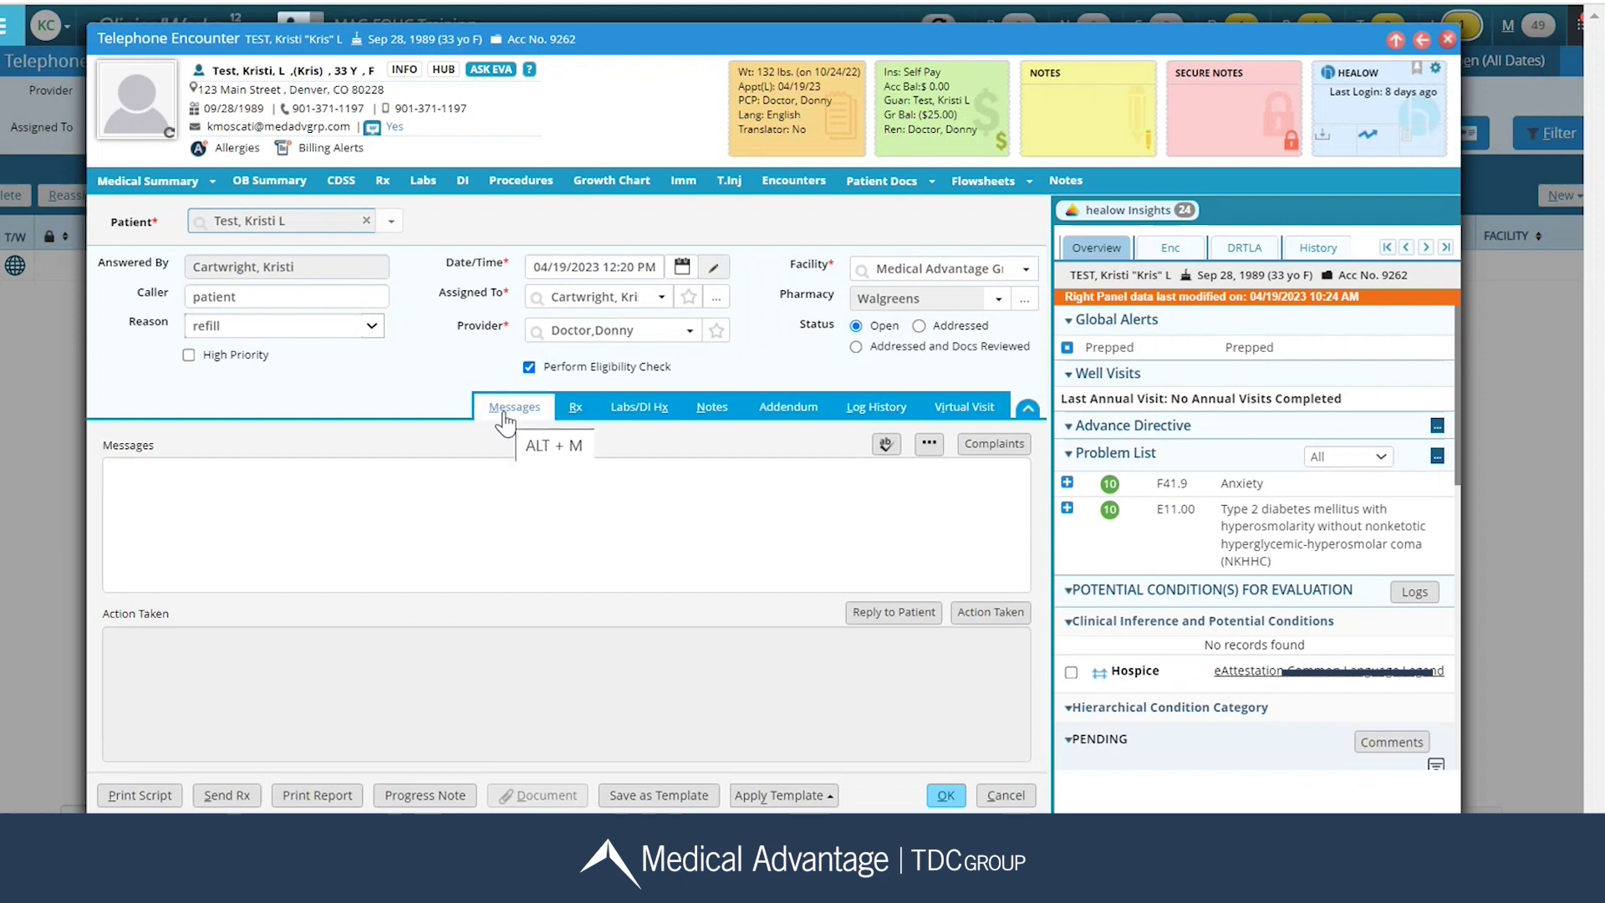
Step: Assign the refill encounter to the patient's provider through an @ mention and enter the message "Patient needs a refill on her birth control."
left_click(407, 498)
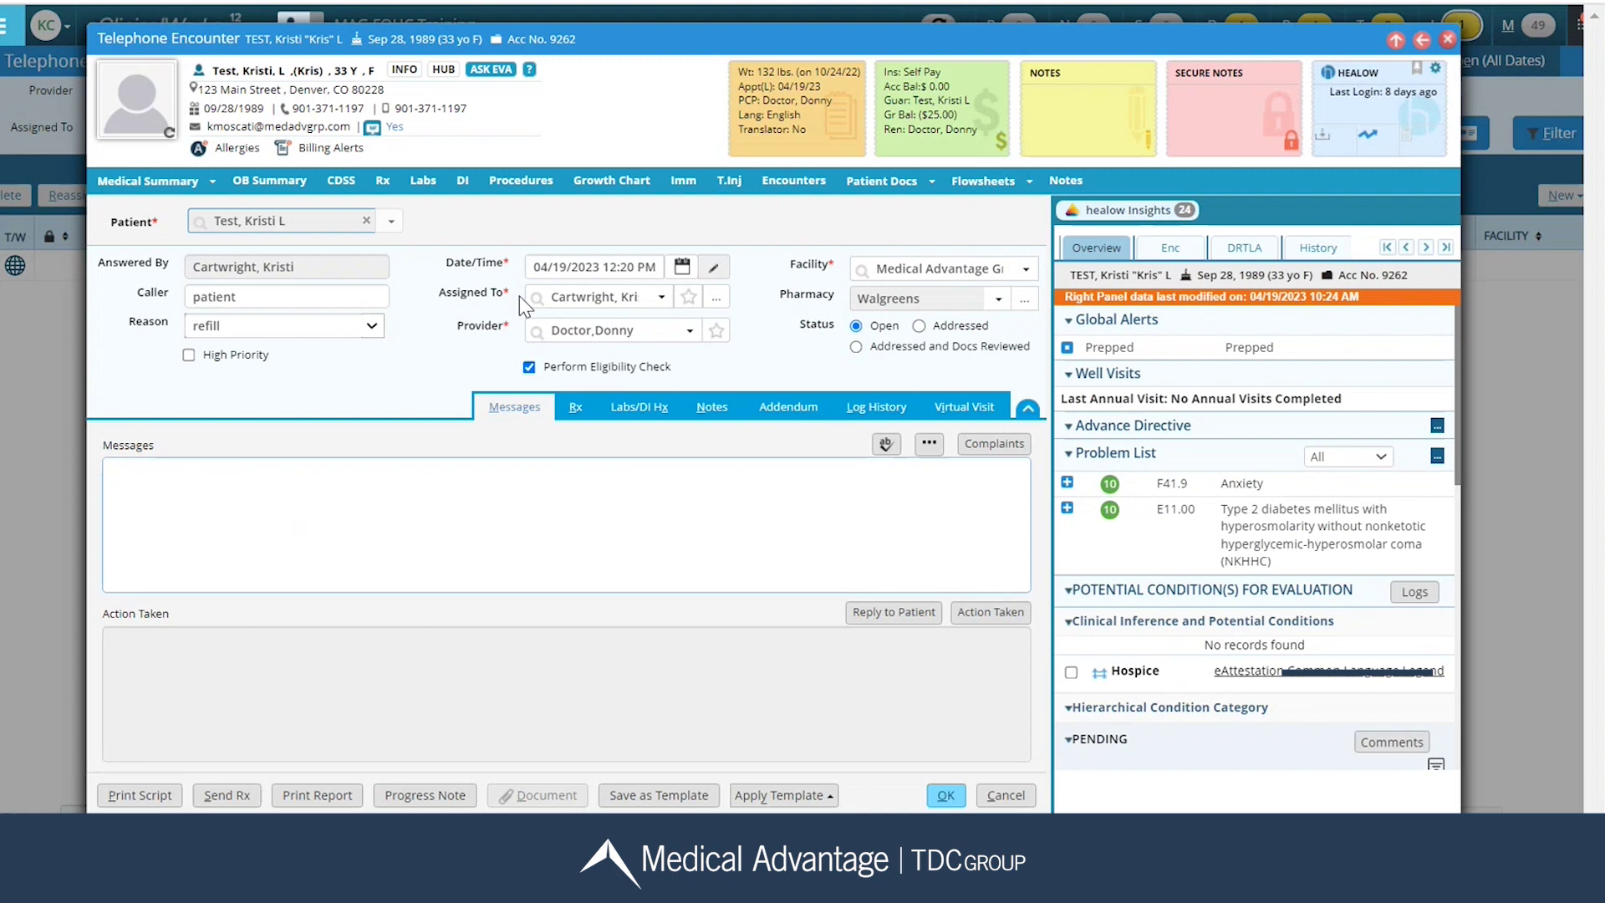
left_click(441, 510)
type("@")
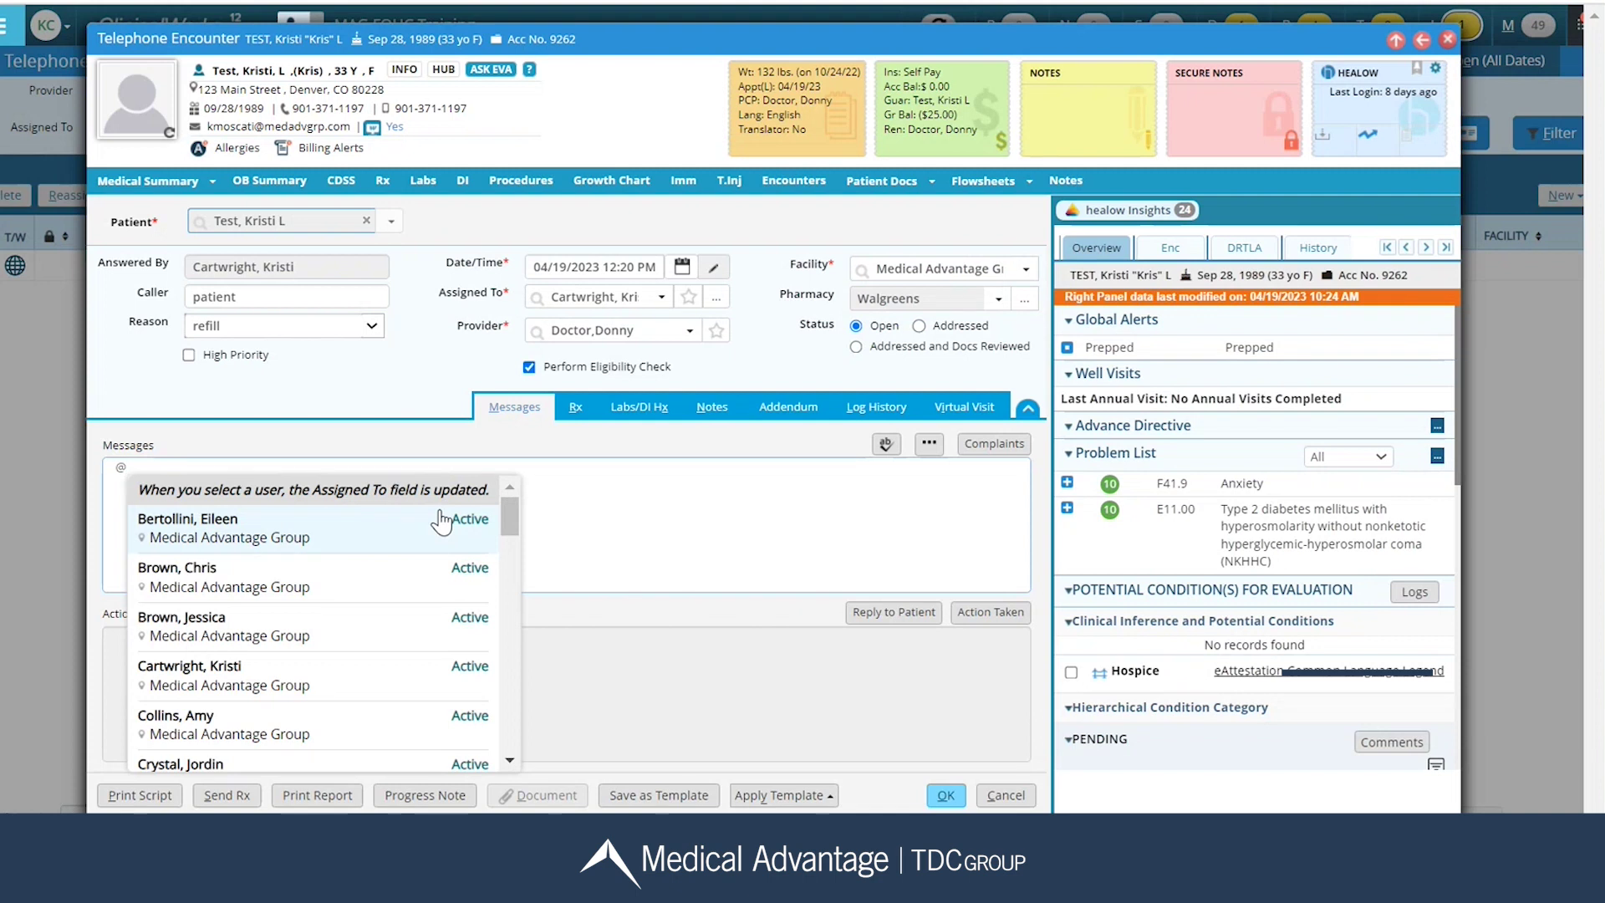
type("doc")
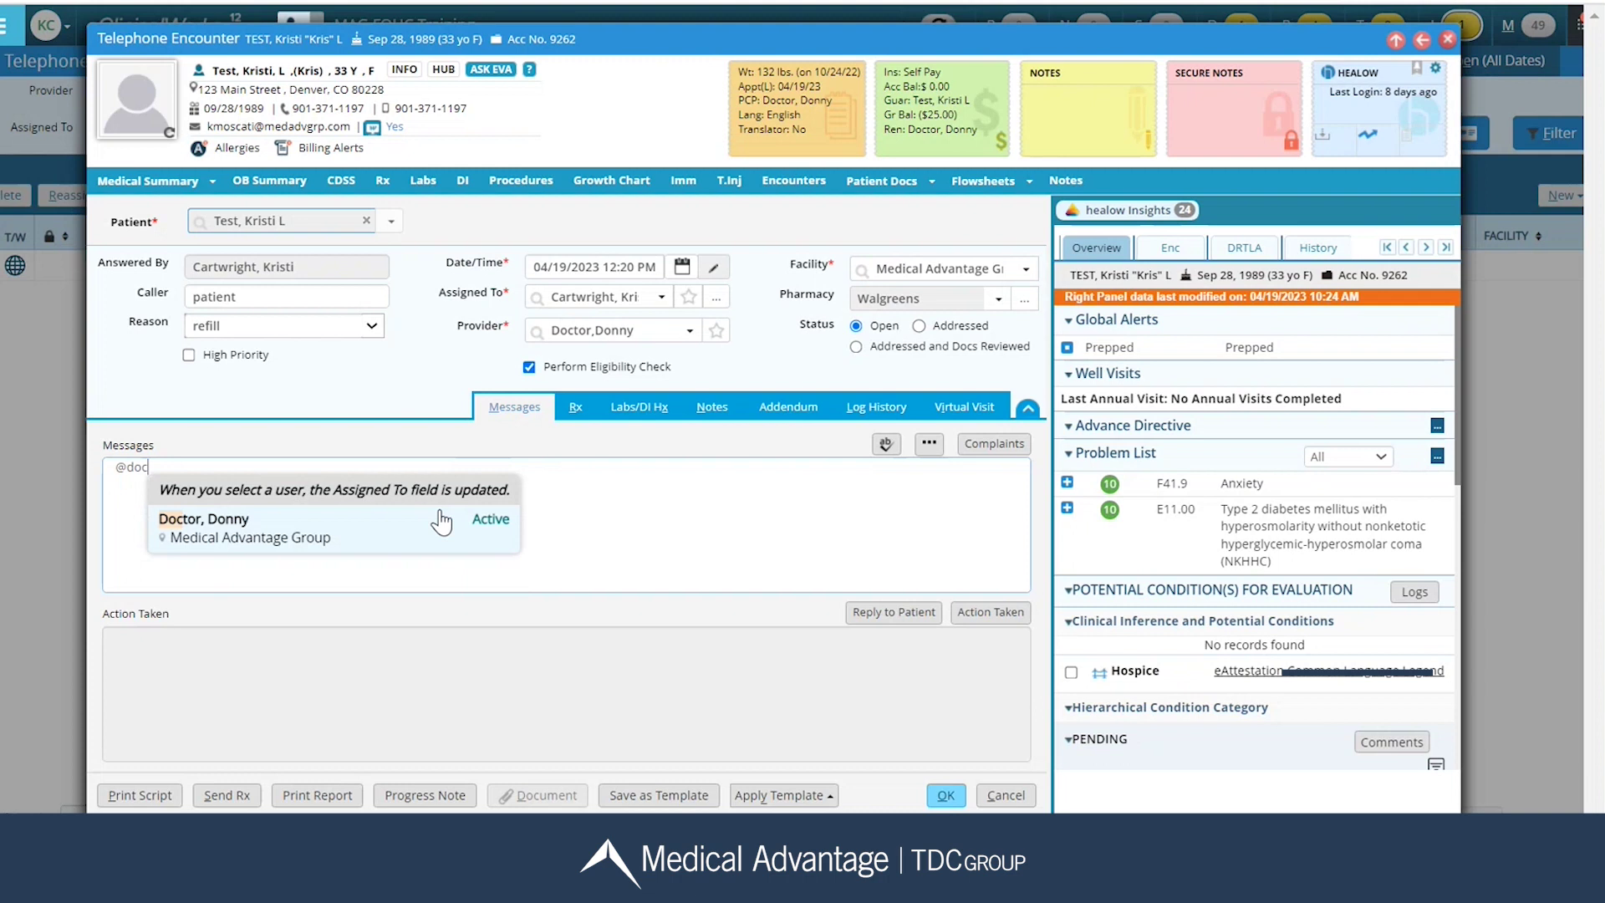
left_click(210, 522)
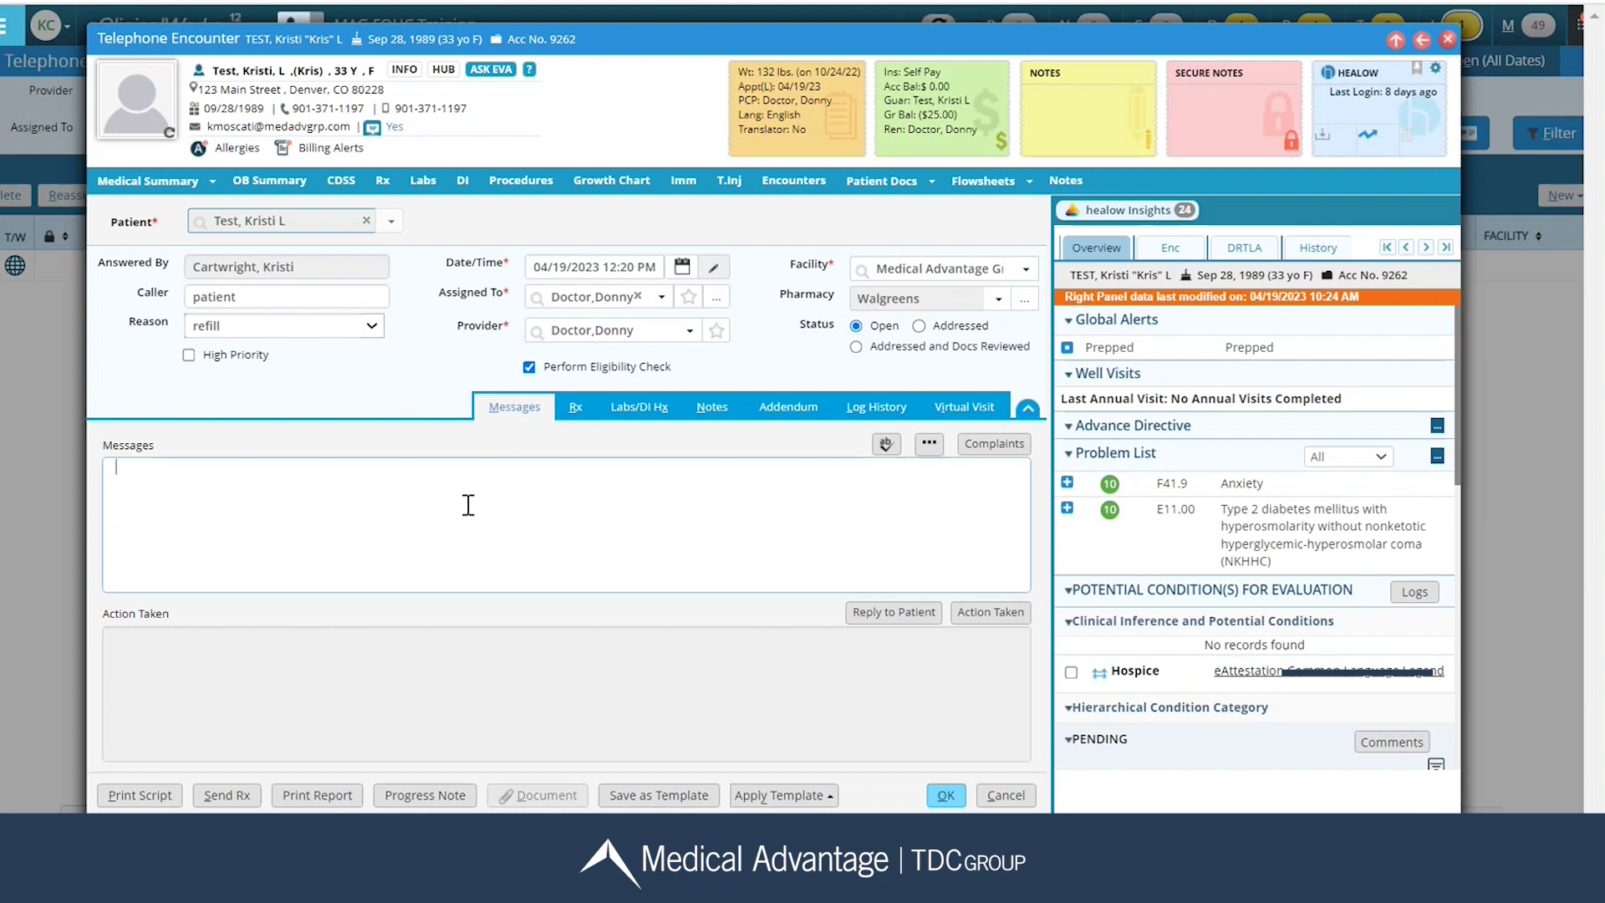
type("Patient needsa  a refill on her birth control.")
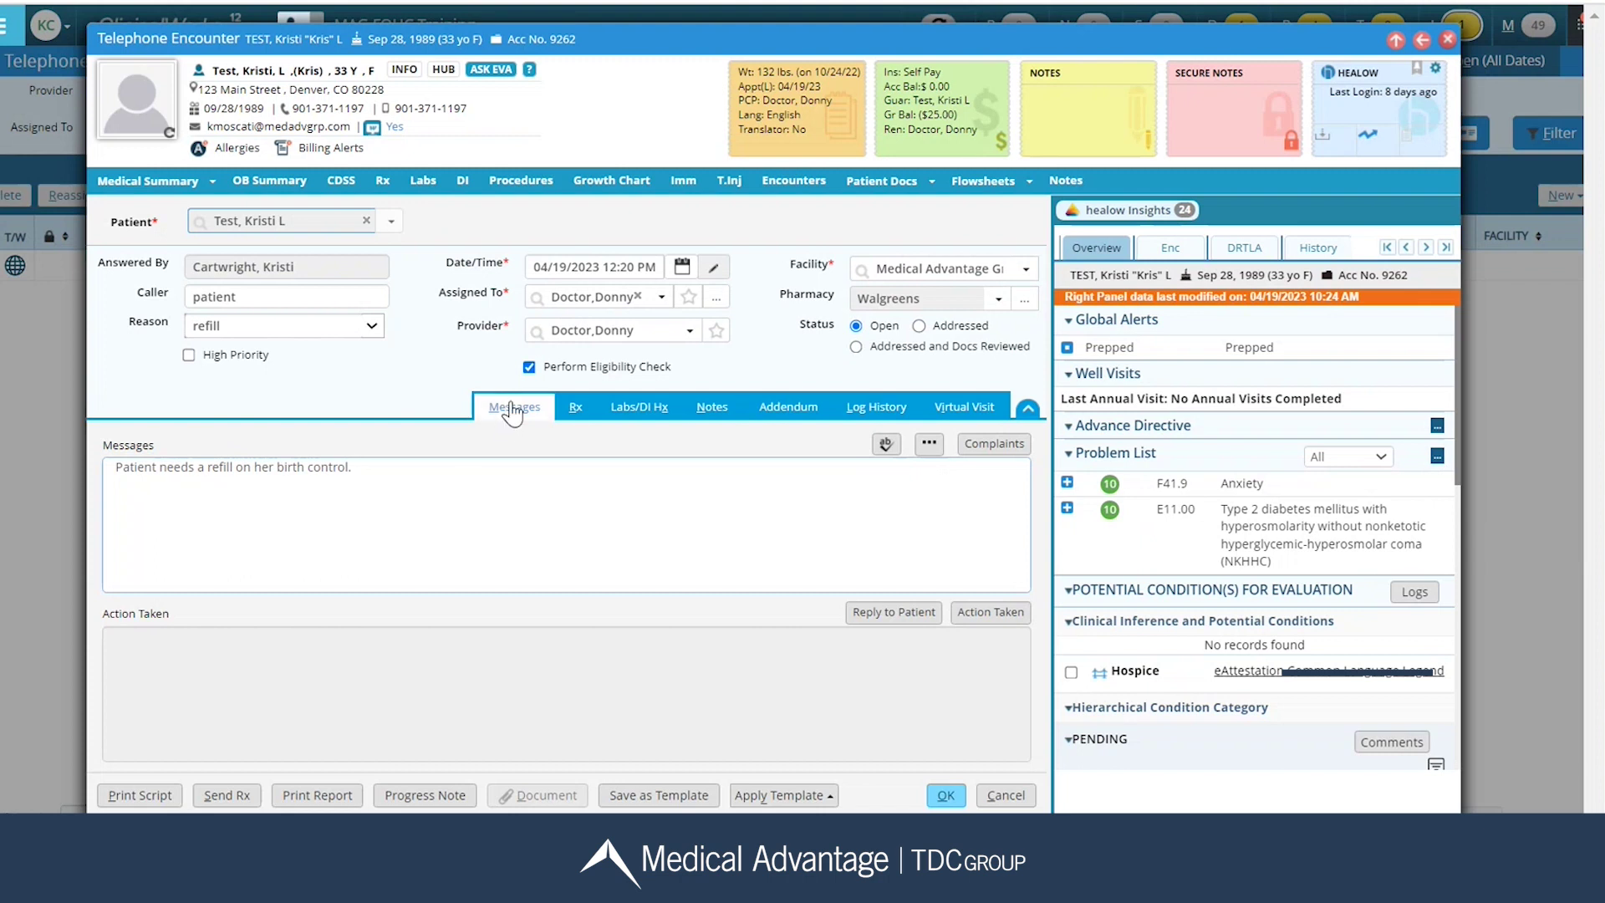
Step: Add a refill of Ortho Tri-Cyclen Lo from the patient's current medications and accept the drug interaction review
left_click(576, 408)
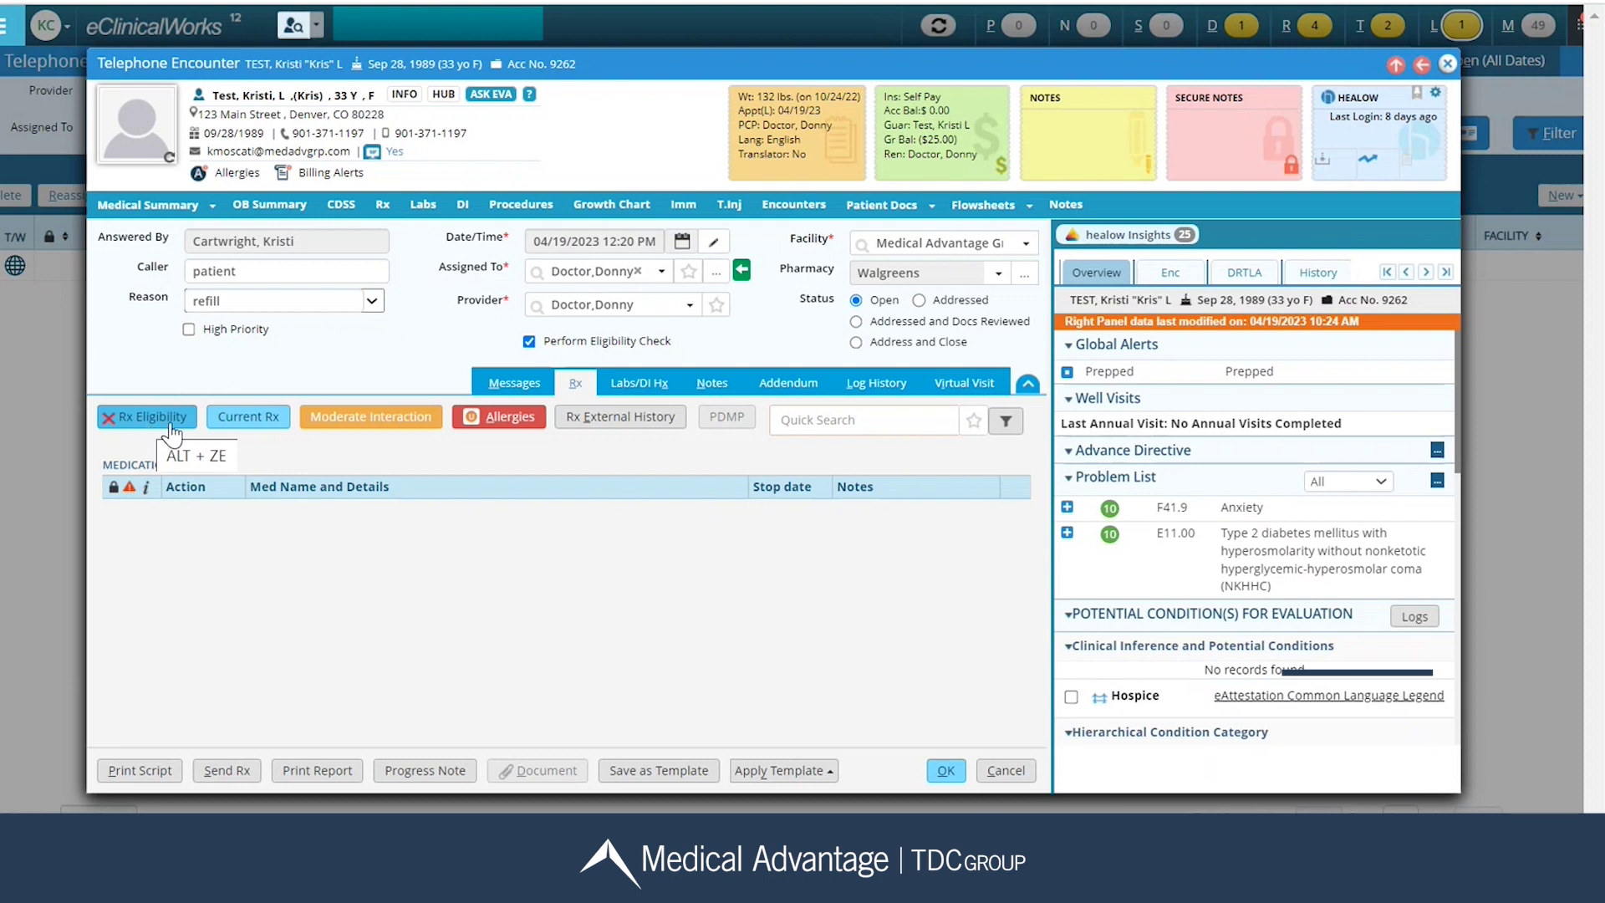
left_click(251, 417)
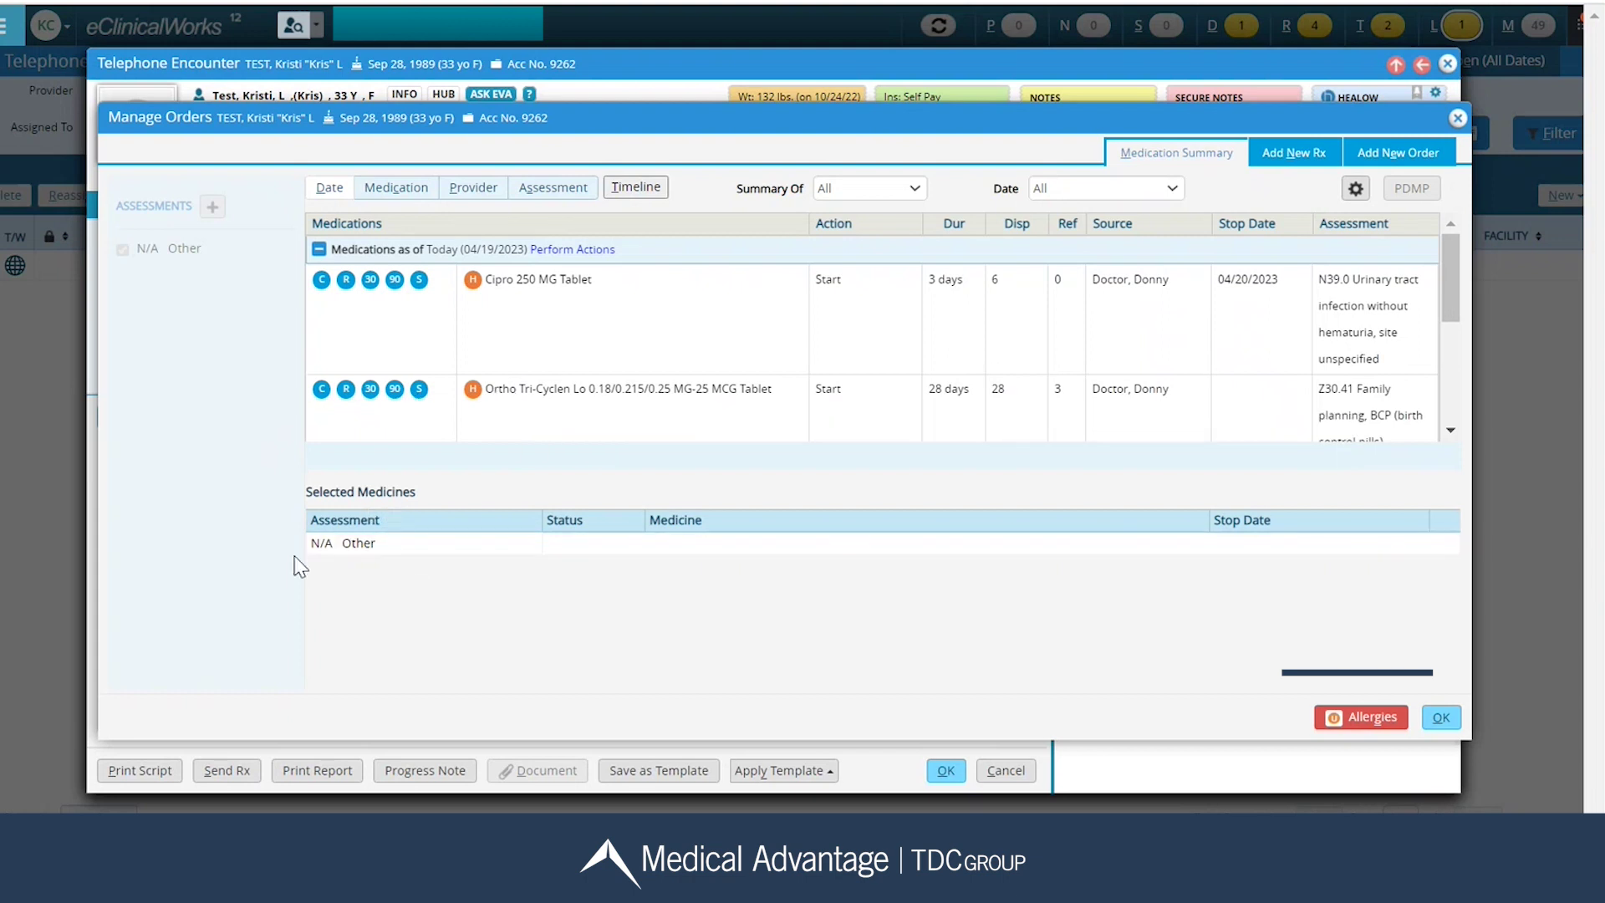
left_click(345, 389)
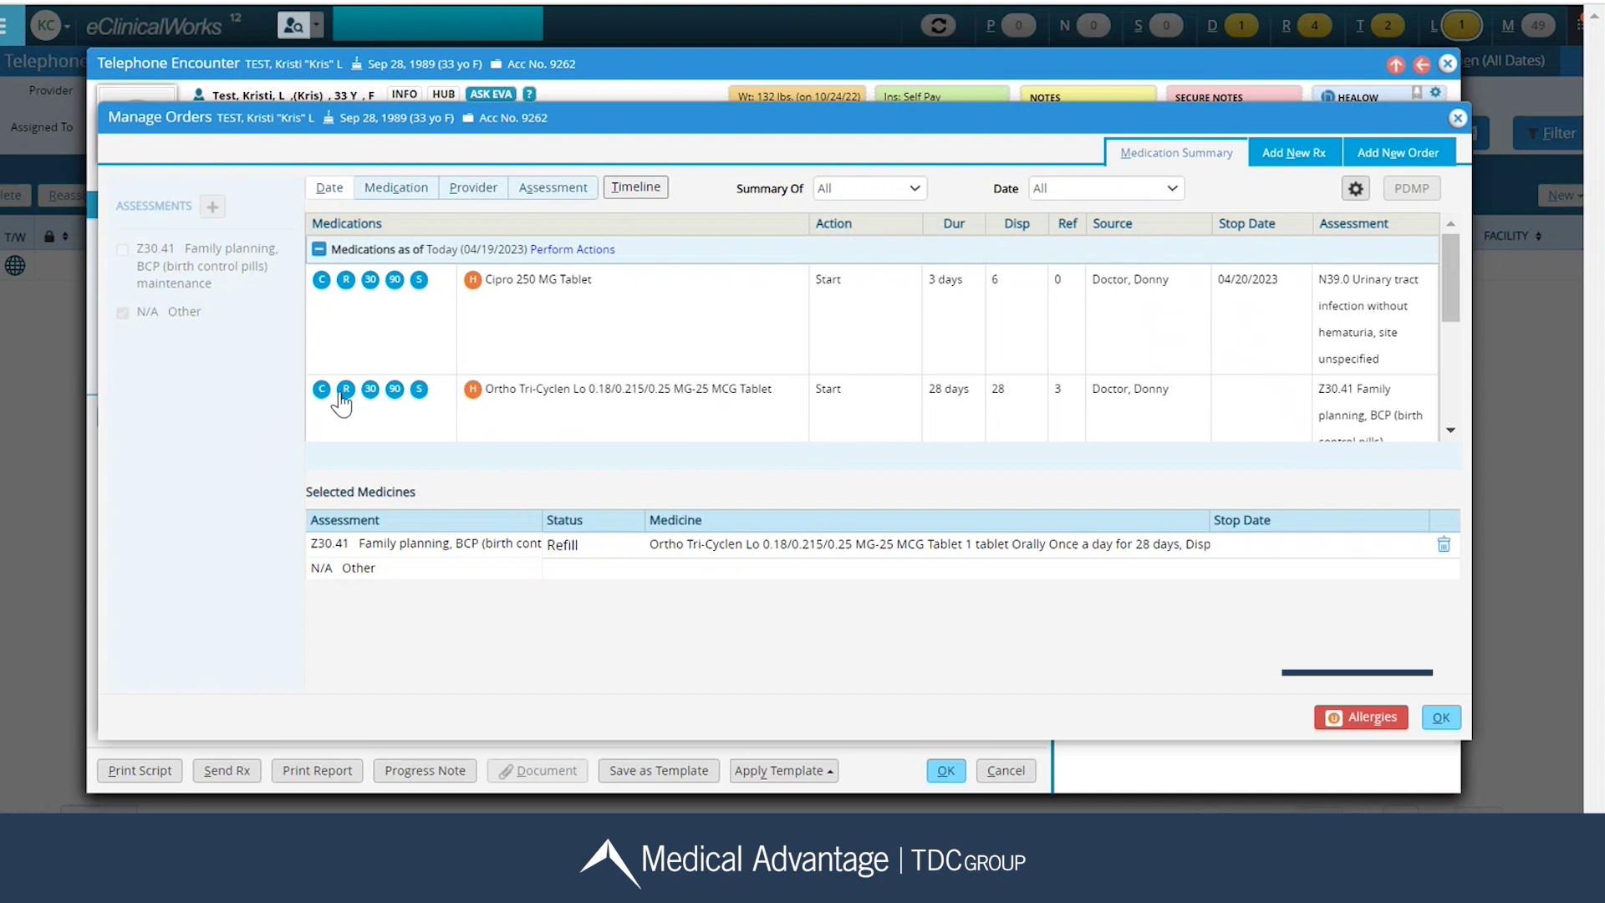
left_click(1446, 724)
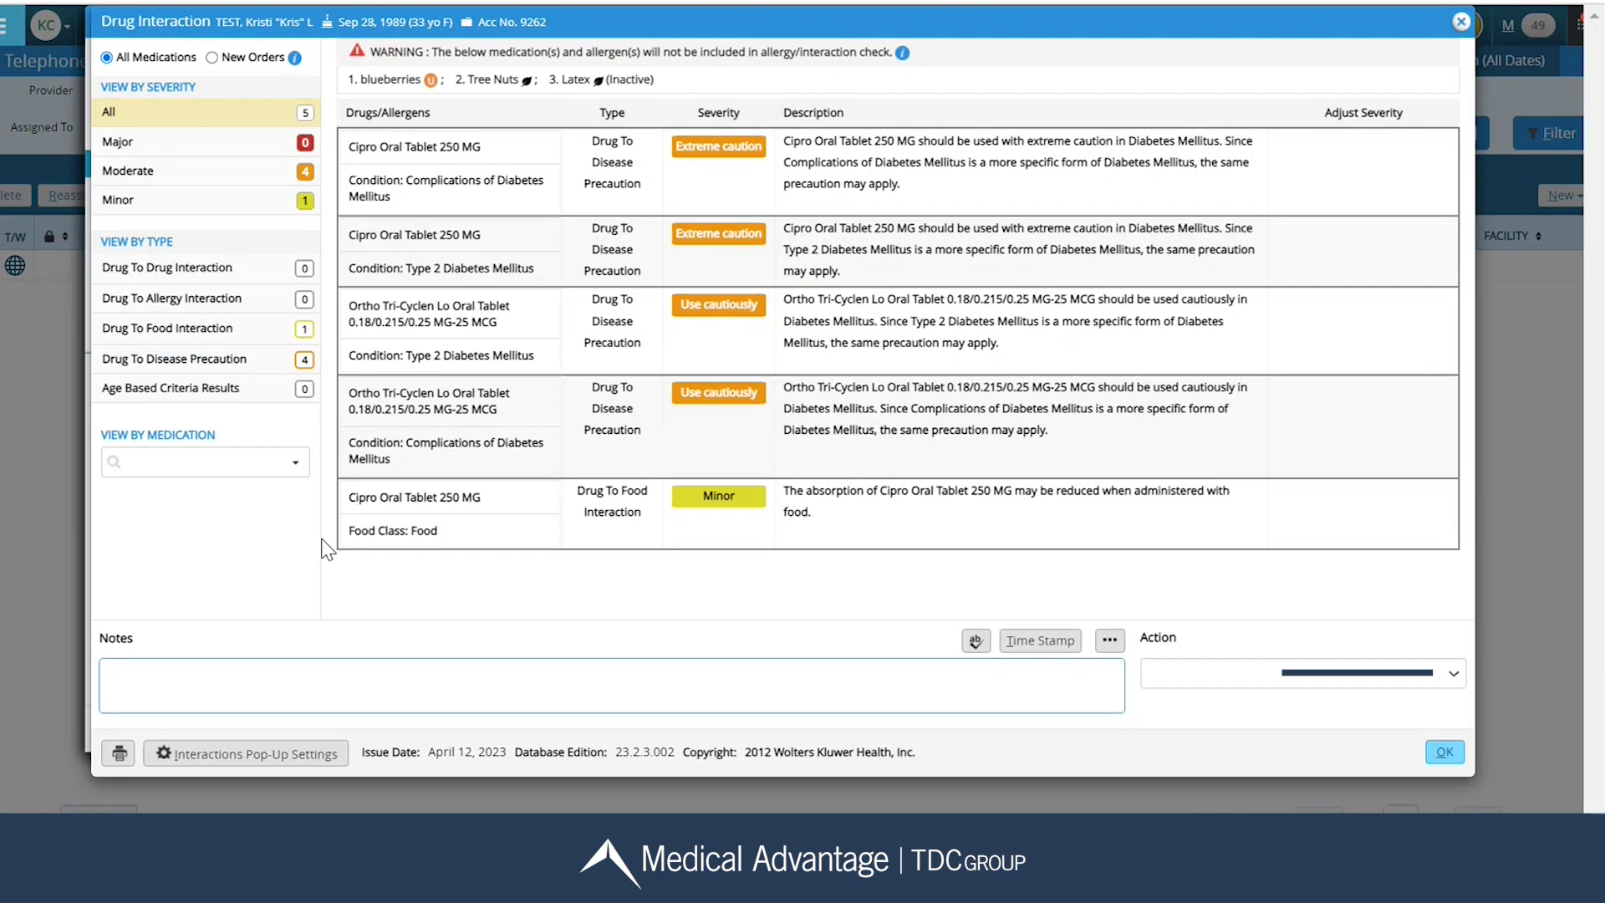
left_click(1448, 760)
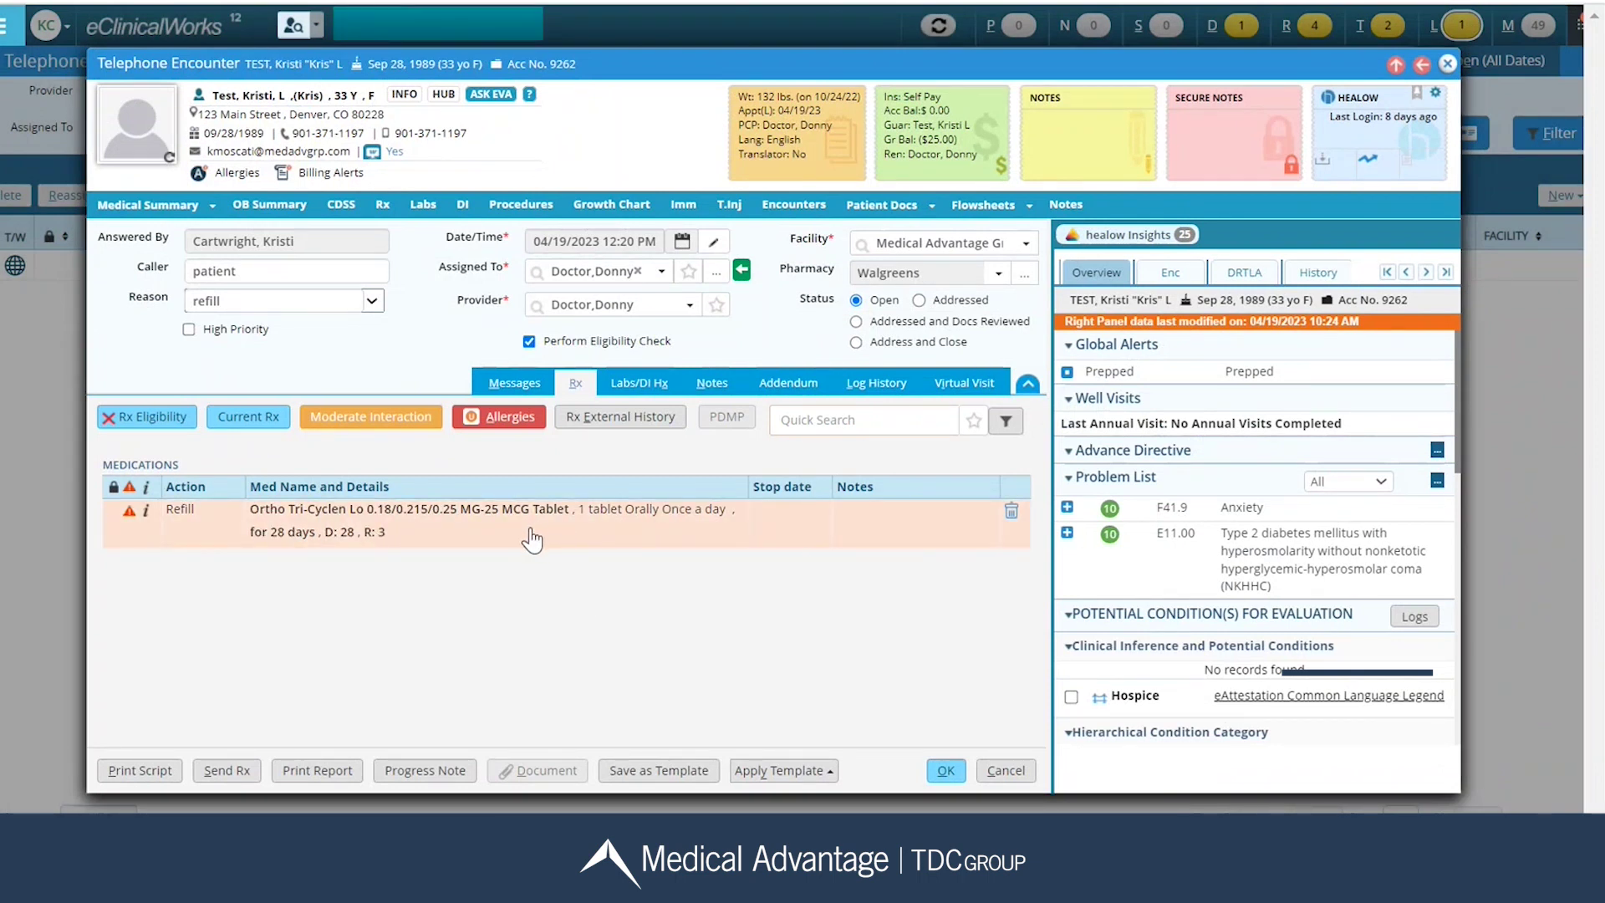
Step: Review the prescription details of the Ortho Tri-Cyclen Lo refill and accept them as they are
left_click(449, 522)
left_click(315, 512)
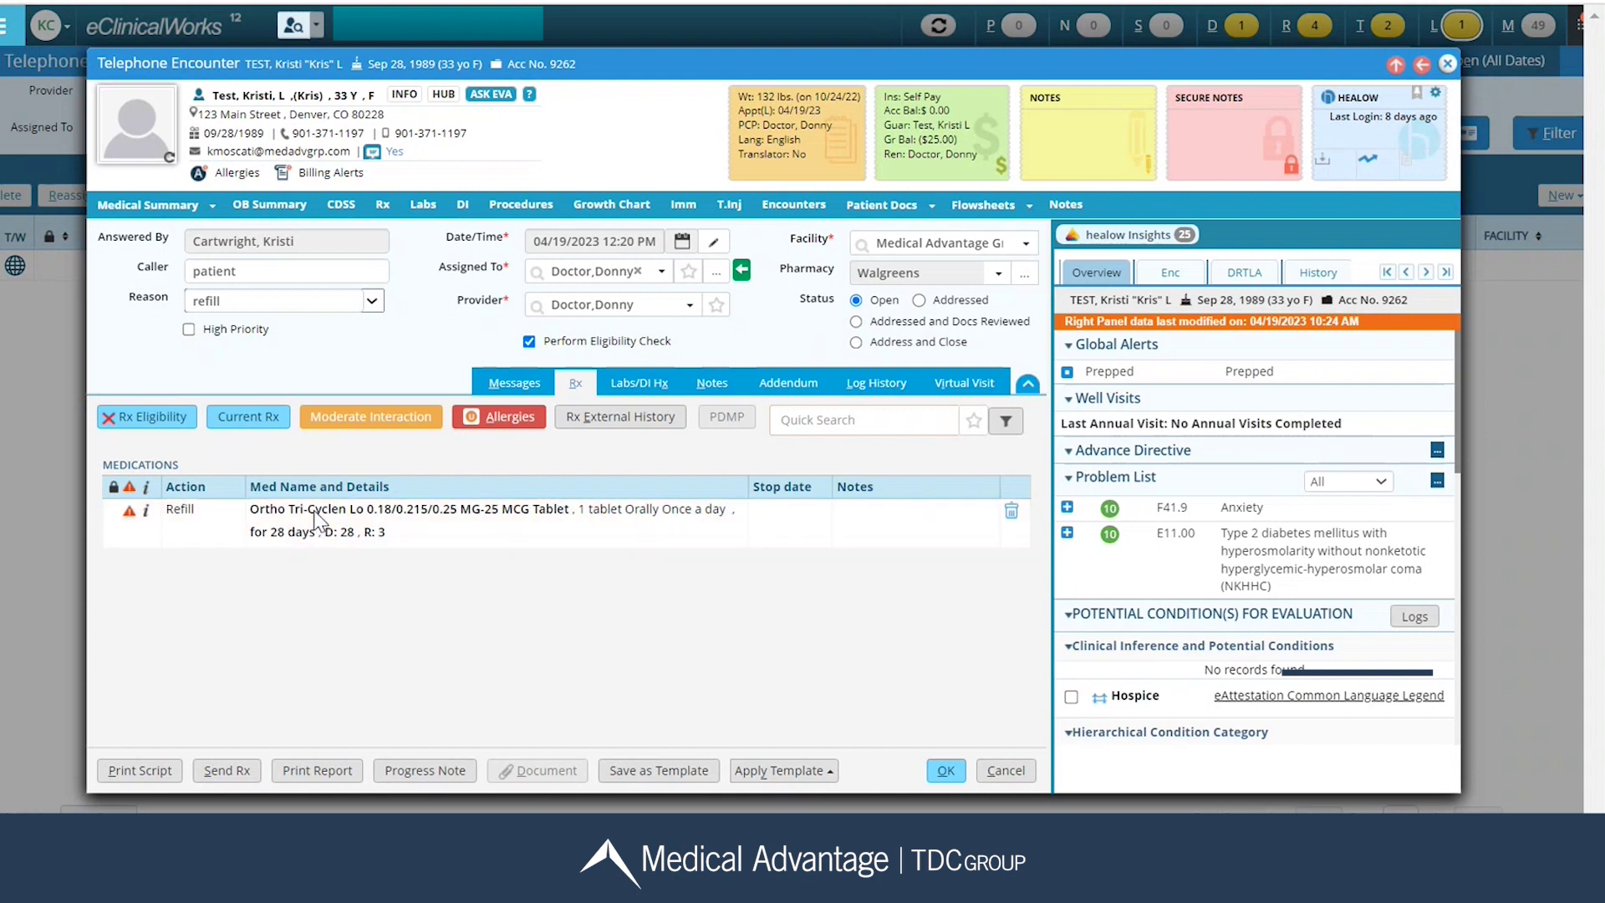
double_click(315, 520)
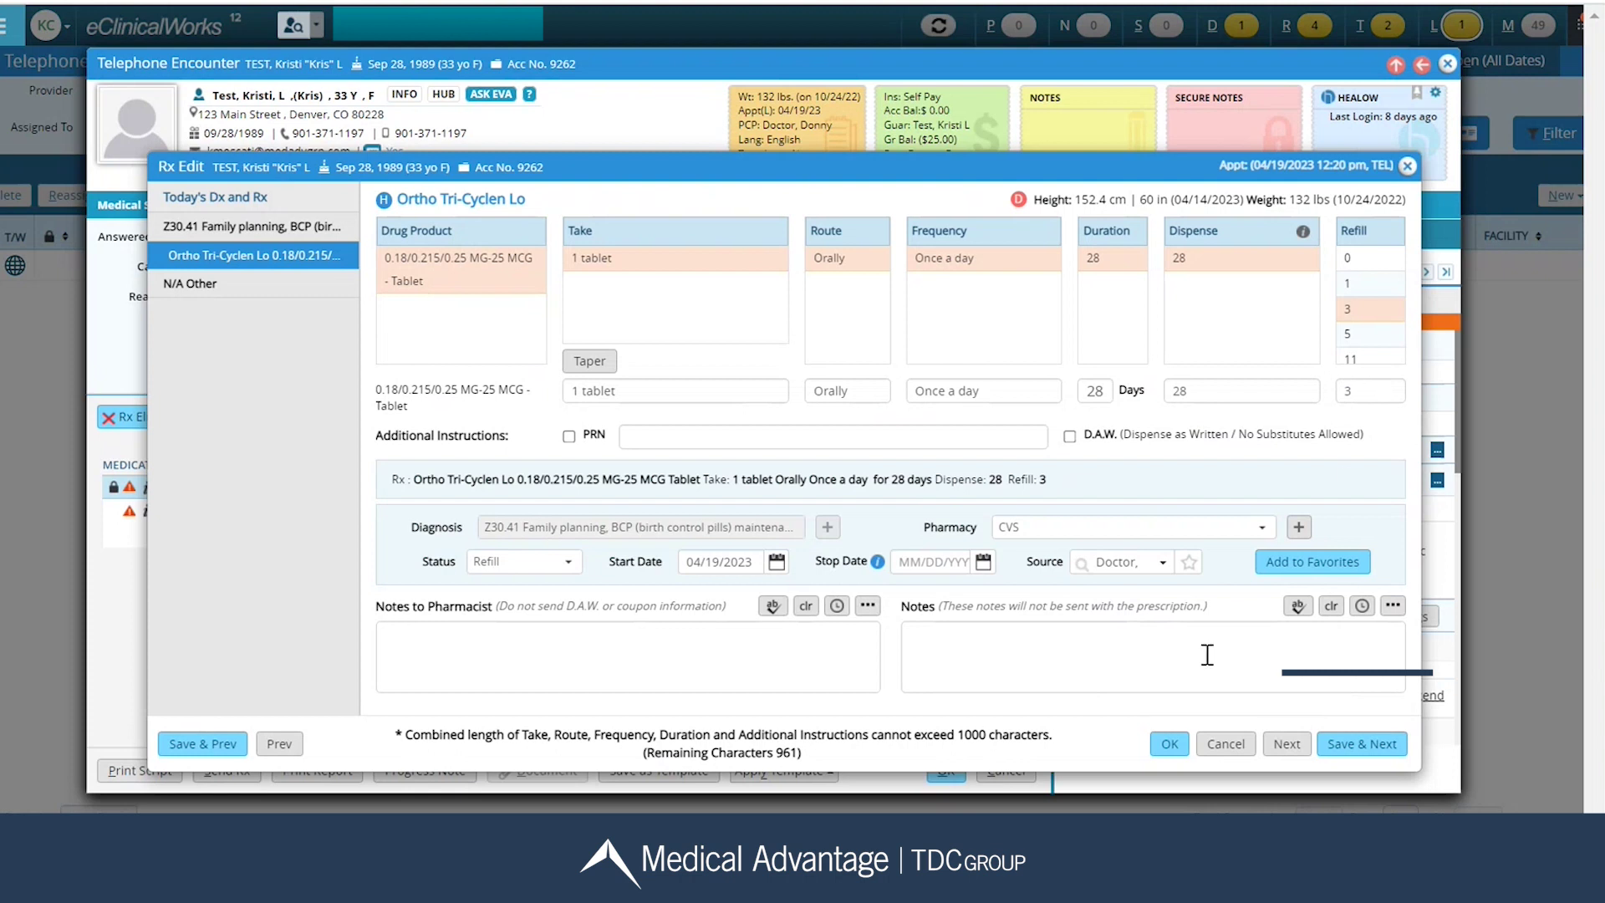
left_click(1164, 744)
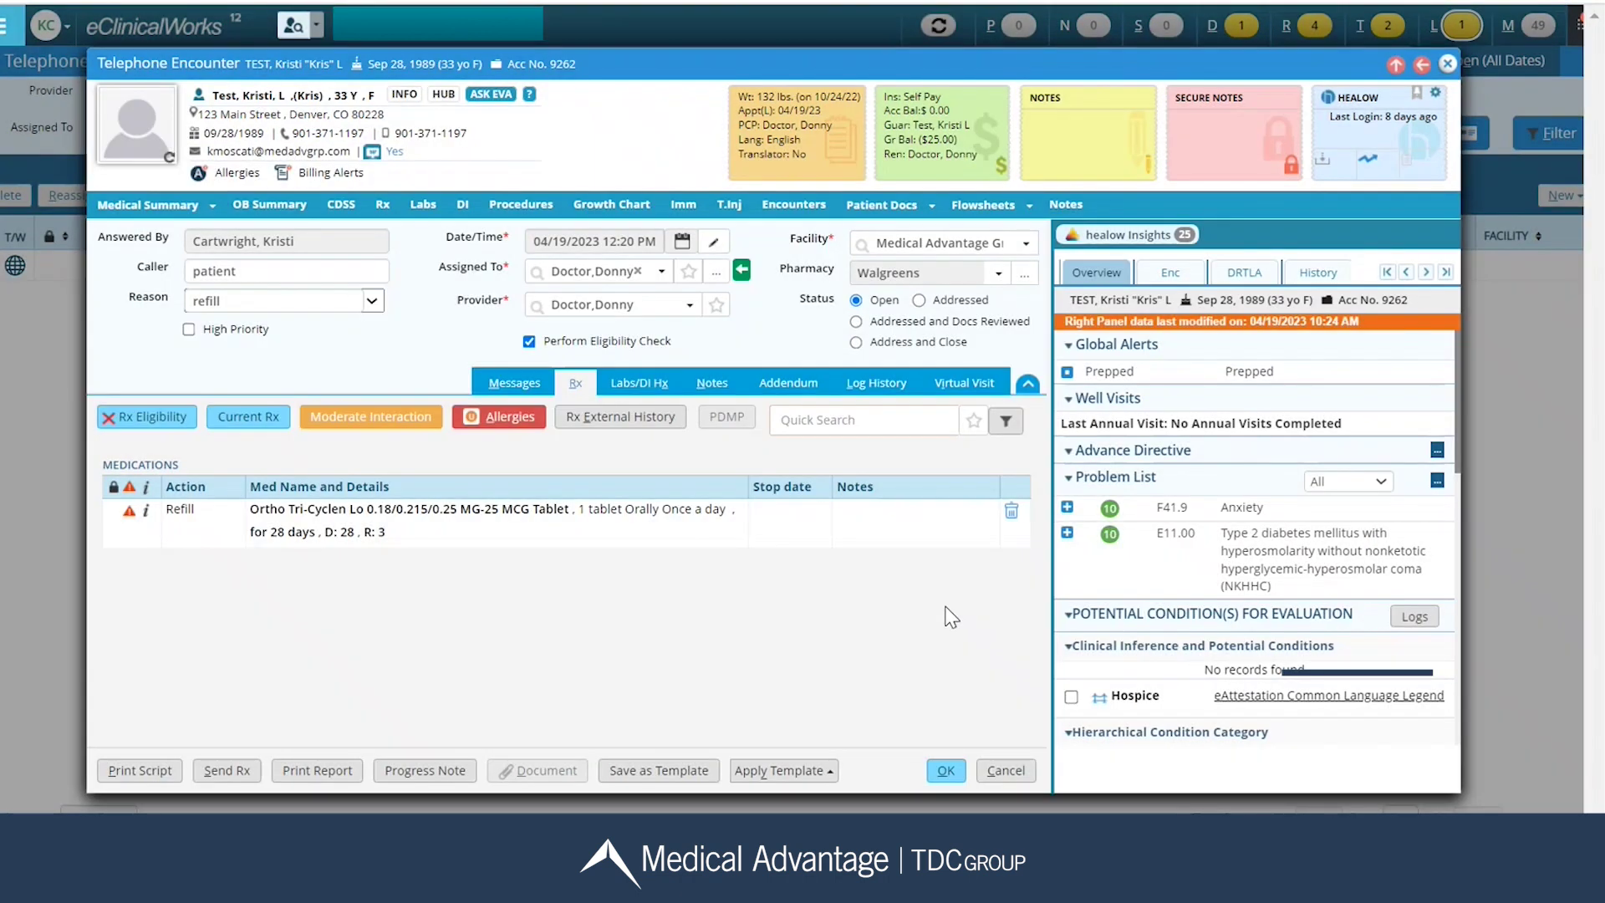
Step: Save the refill encounter and close the patient hub
left_click(946, 773)
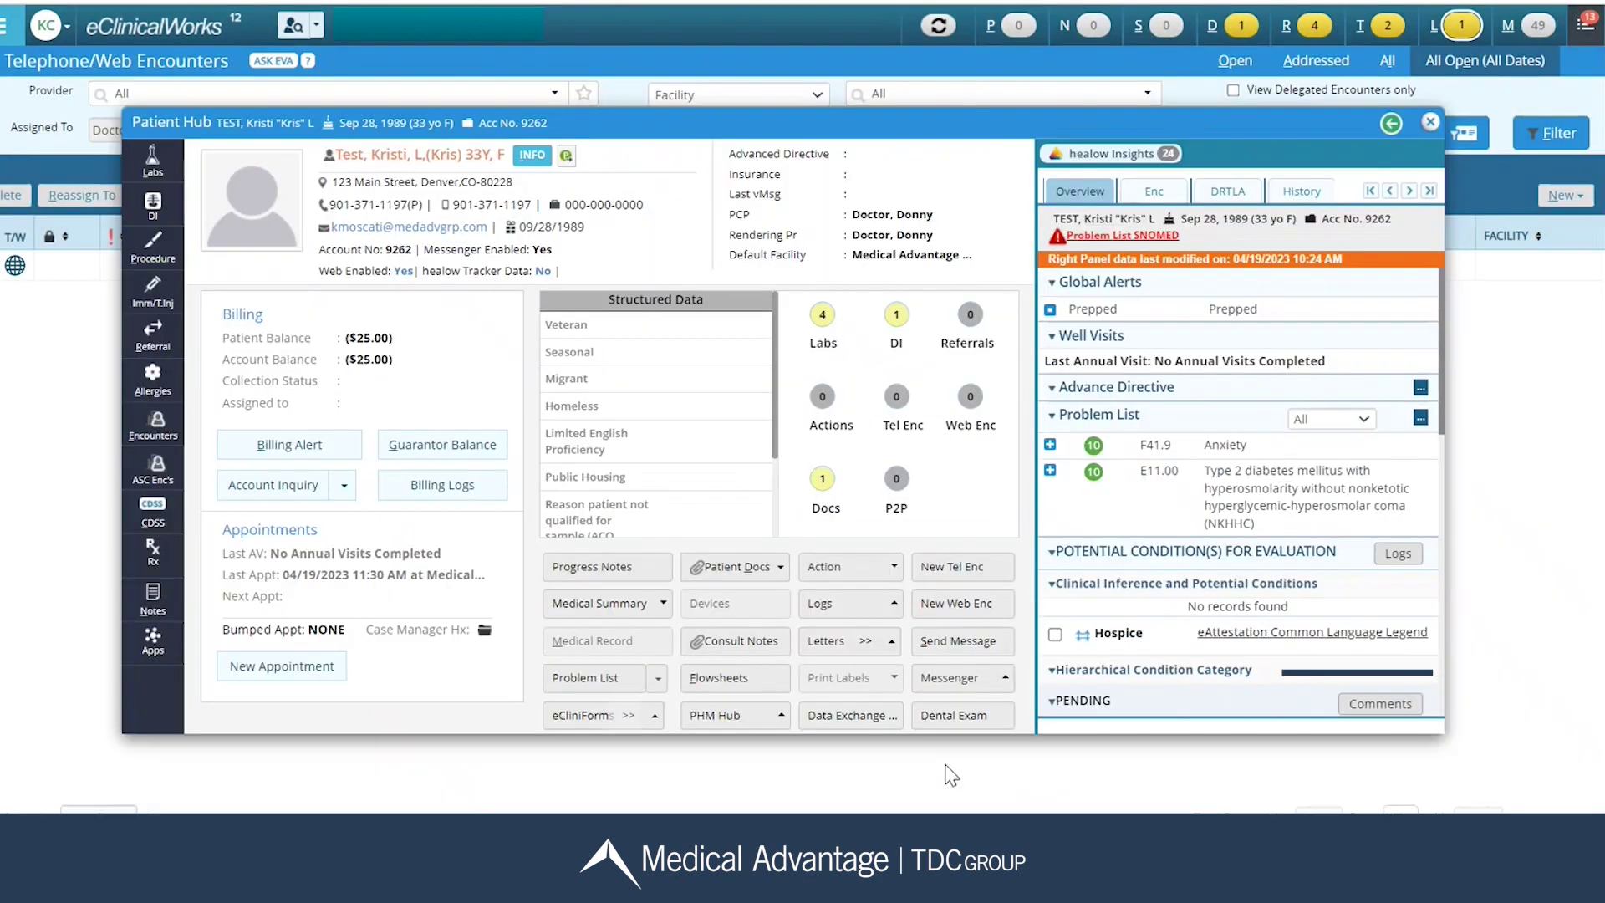
left_click(1430, 124)
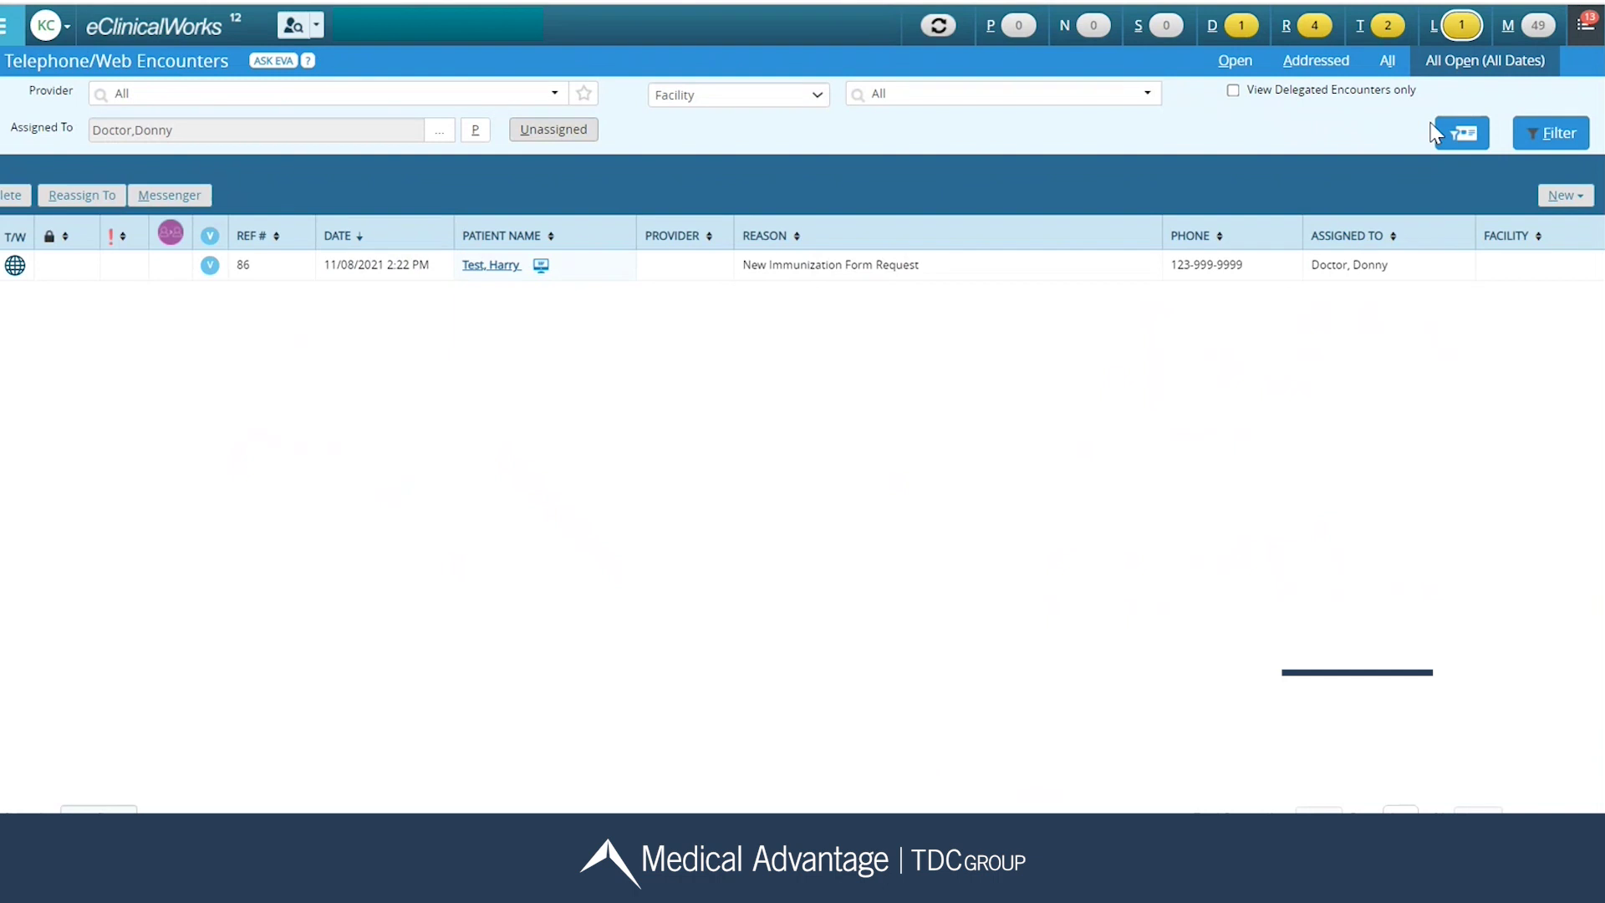
left_click(1393, 28)
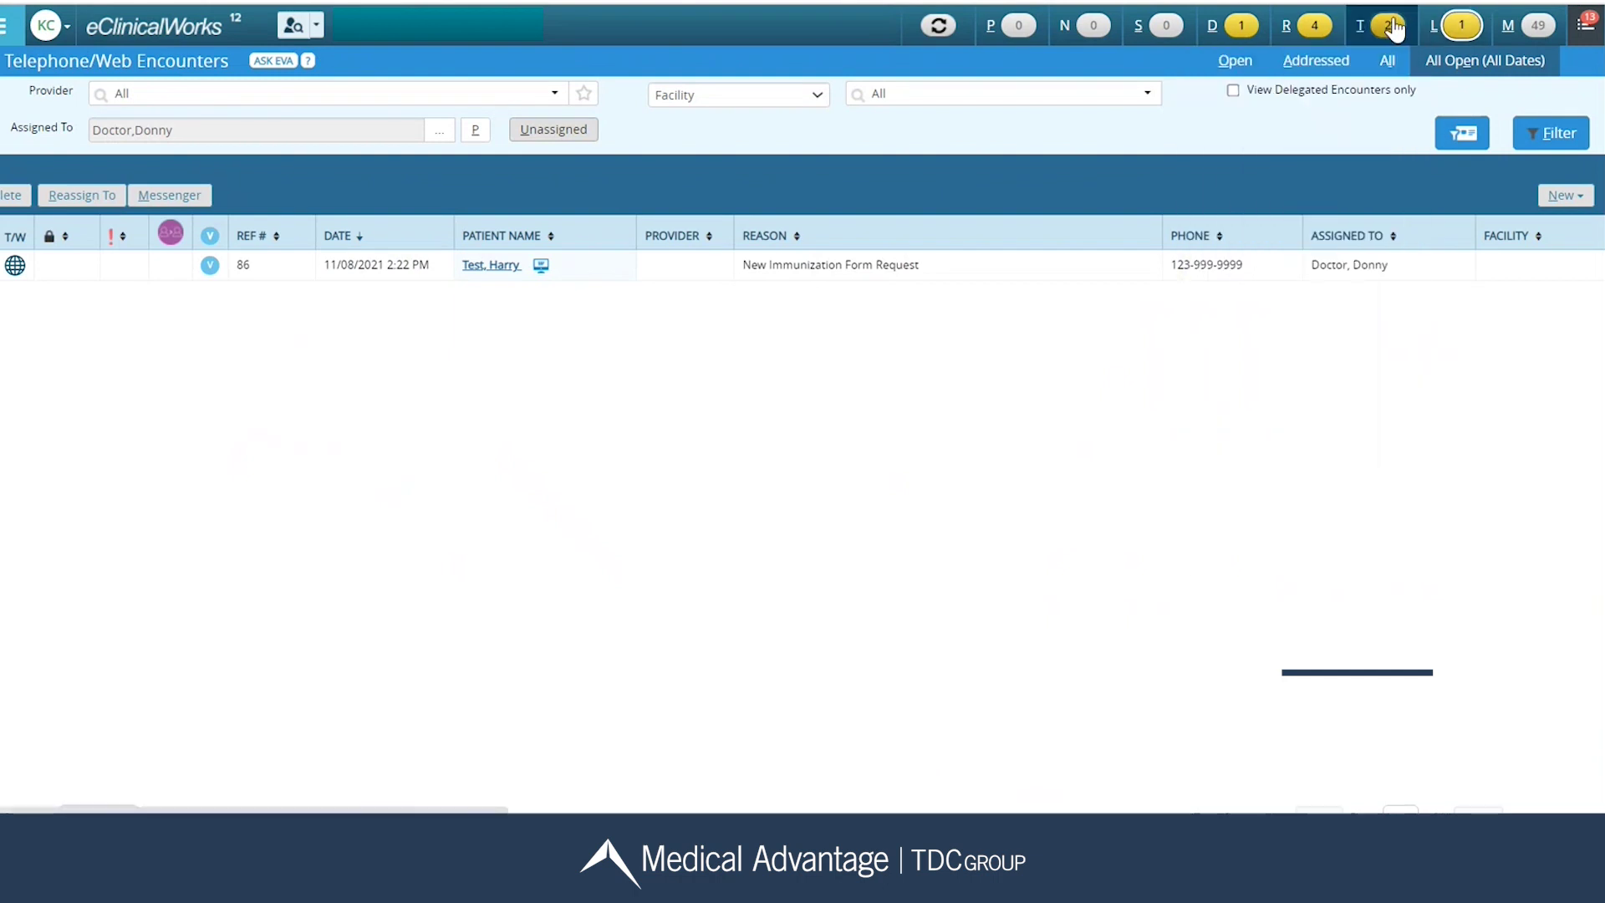
left_click(1392, 26)
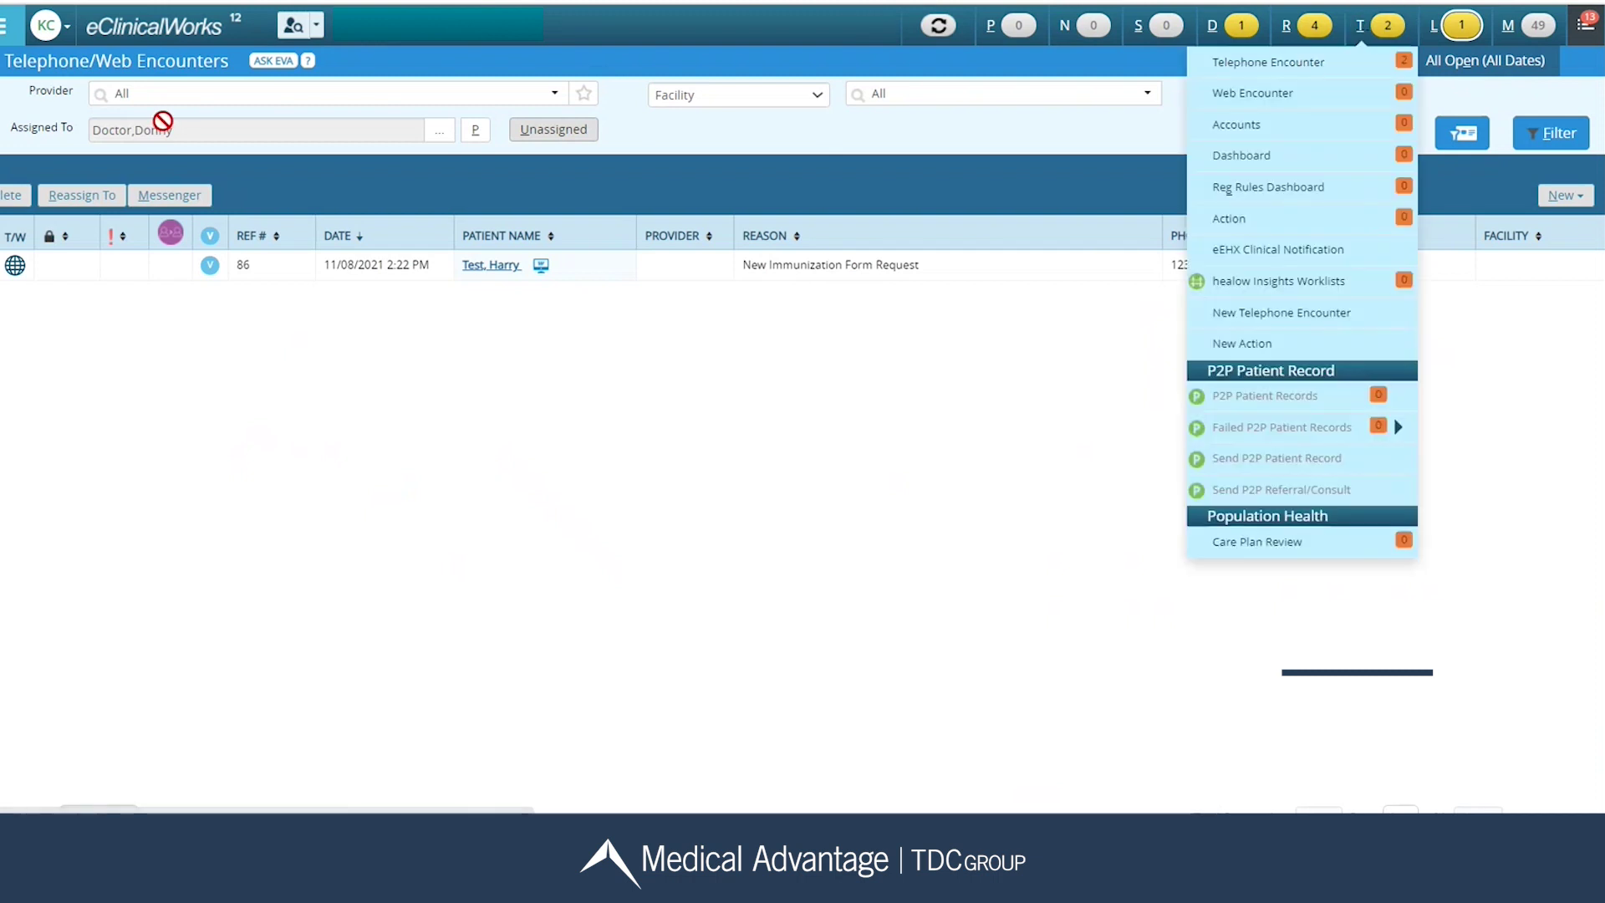
left_click(629, 150)
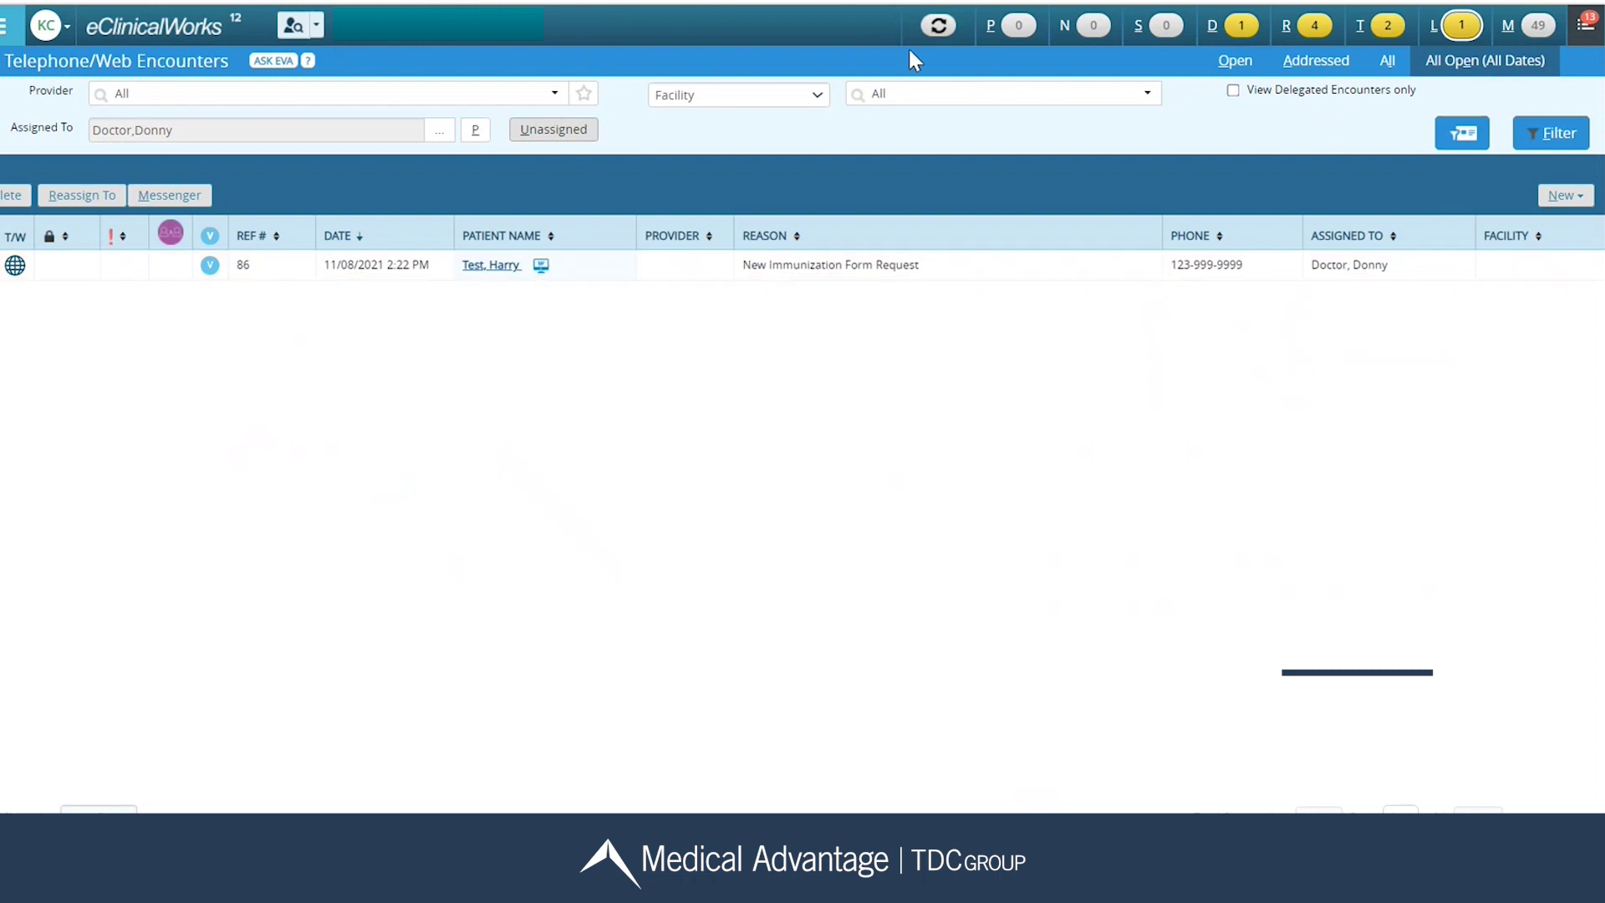
Step: Refresh the open telephone/web encounters list by reselecting the patient's provider as the assigned staff member
left_click(934, 35)
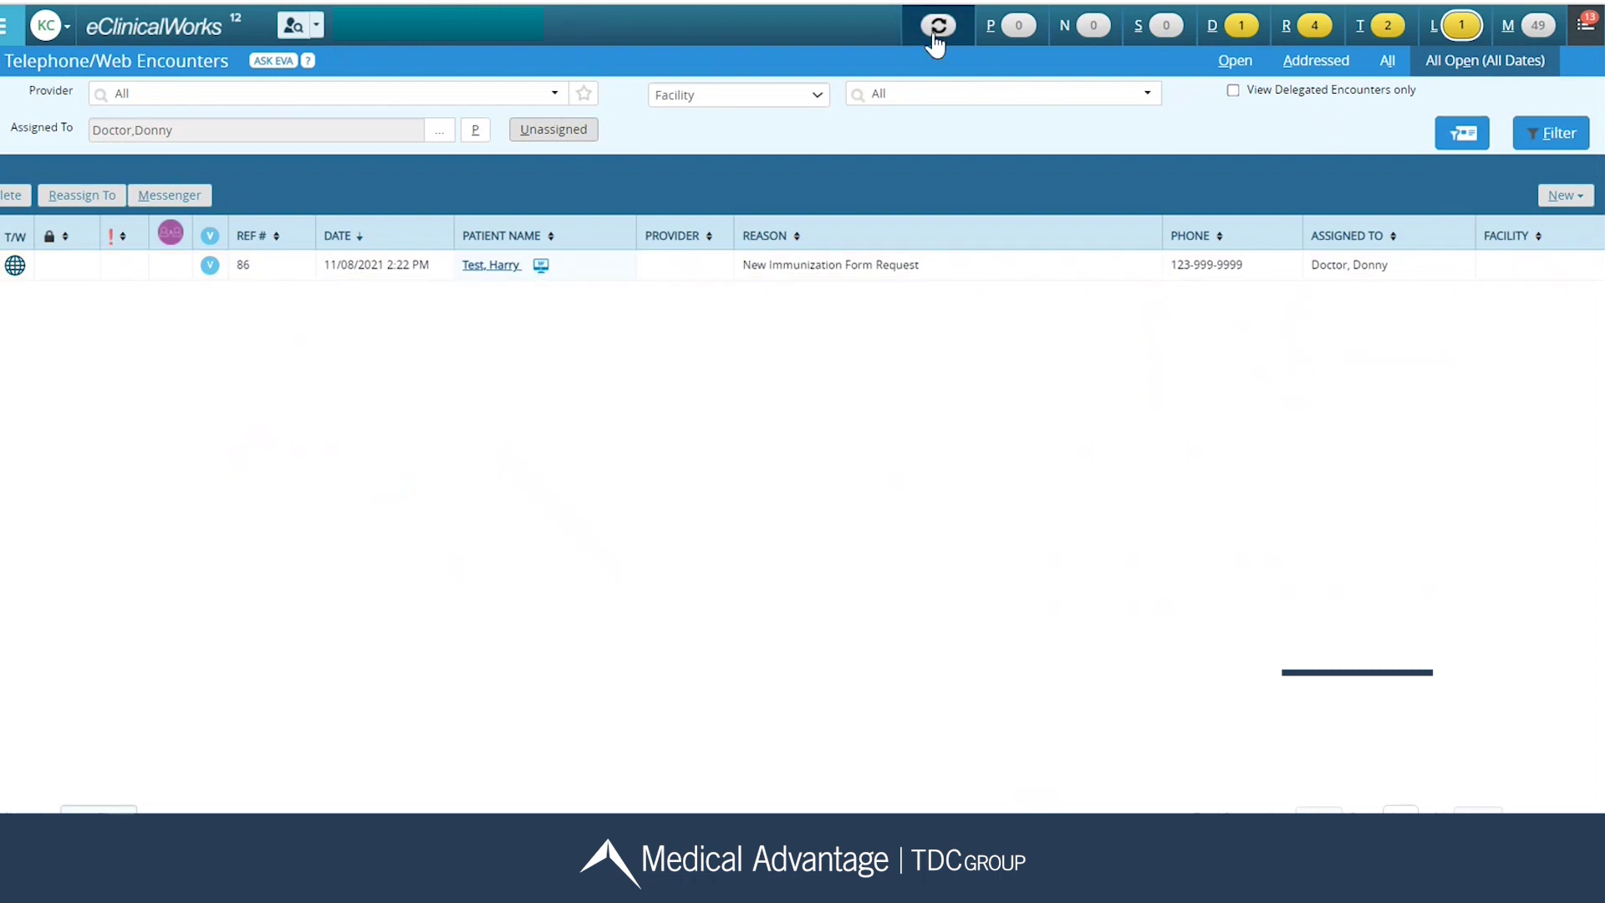
left_click(438, 134)
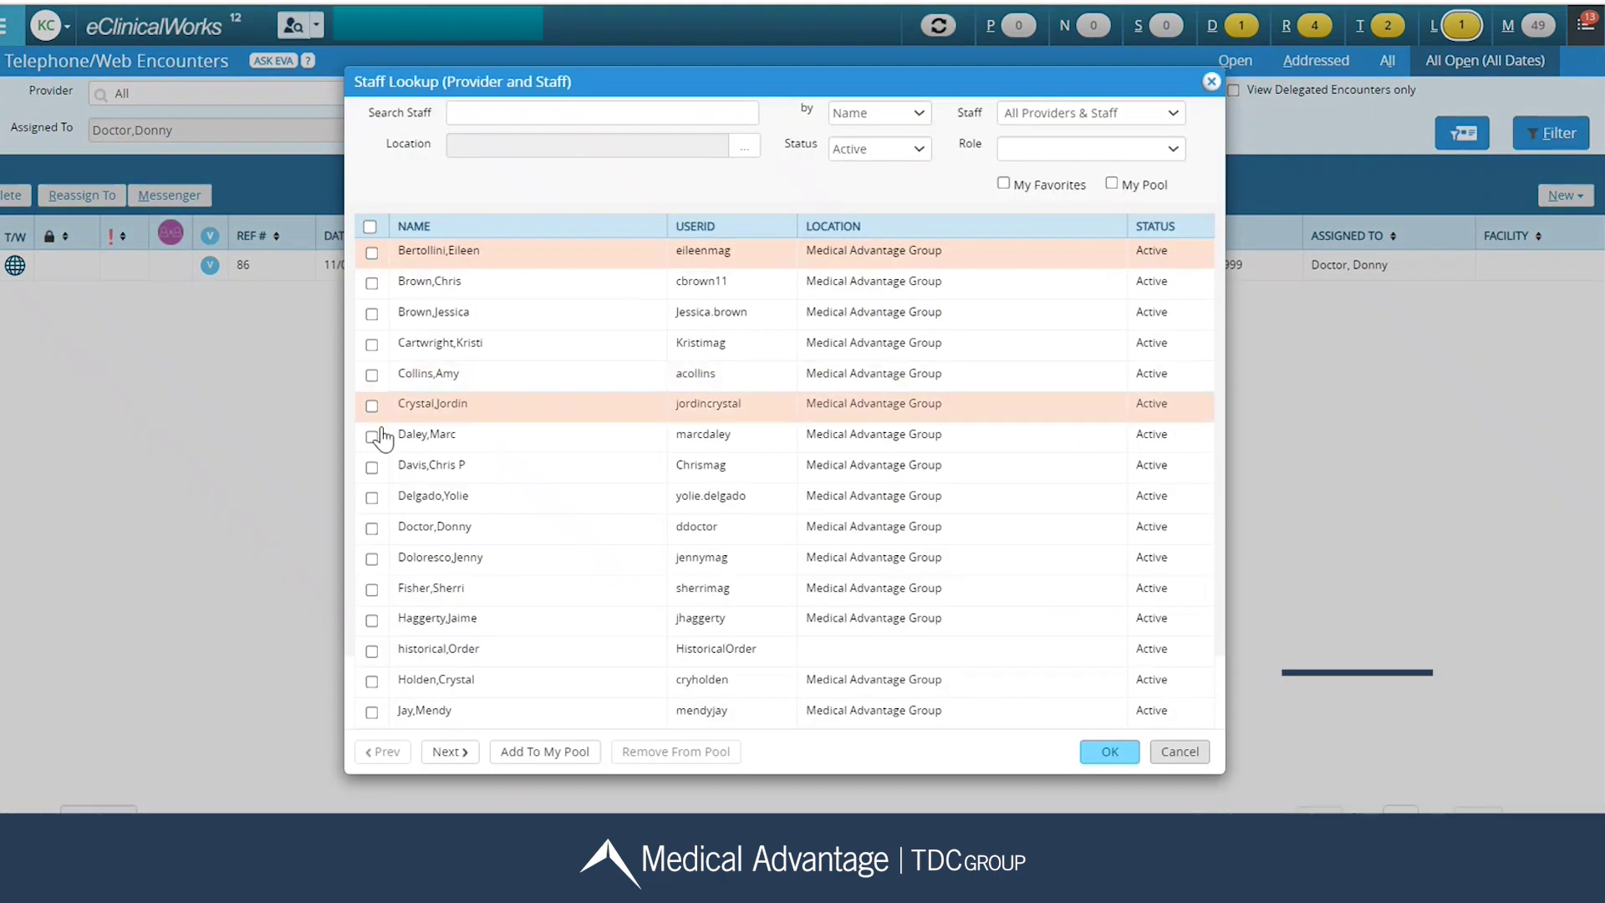
left_click(372, 528)
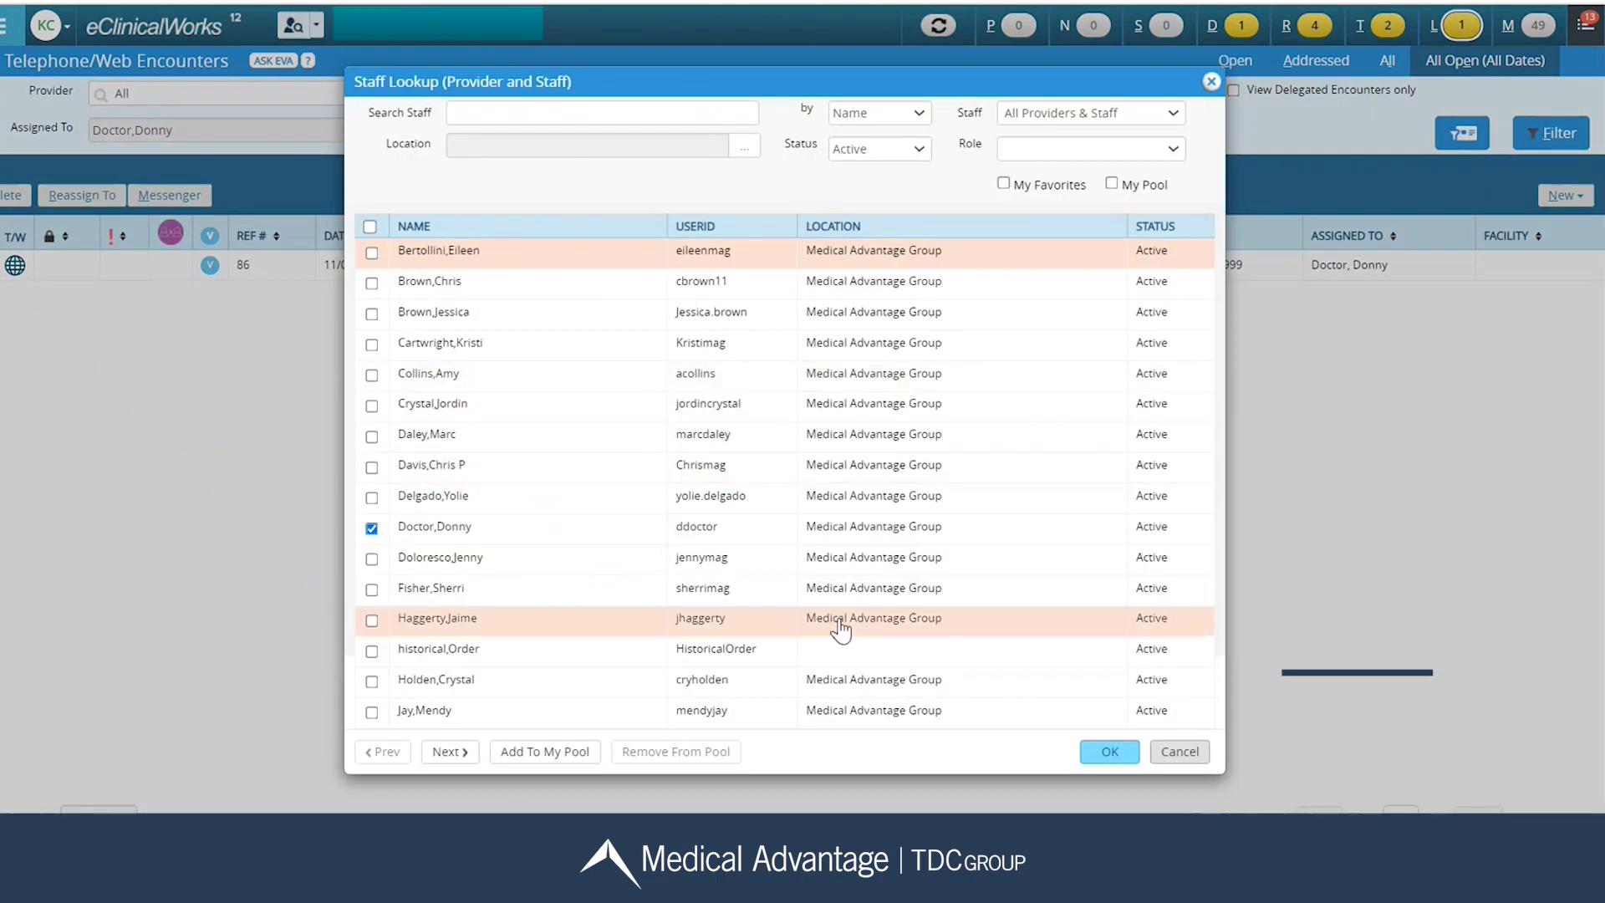
left_click(1107, 753)
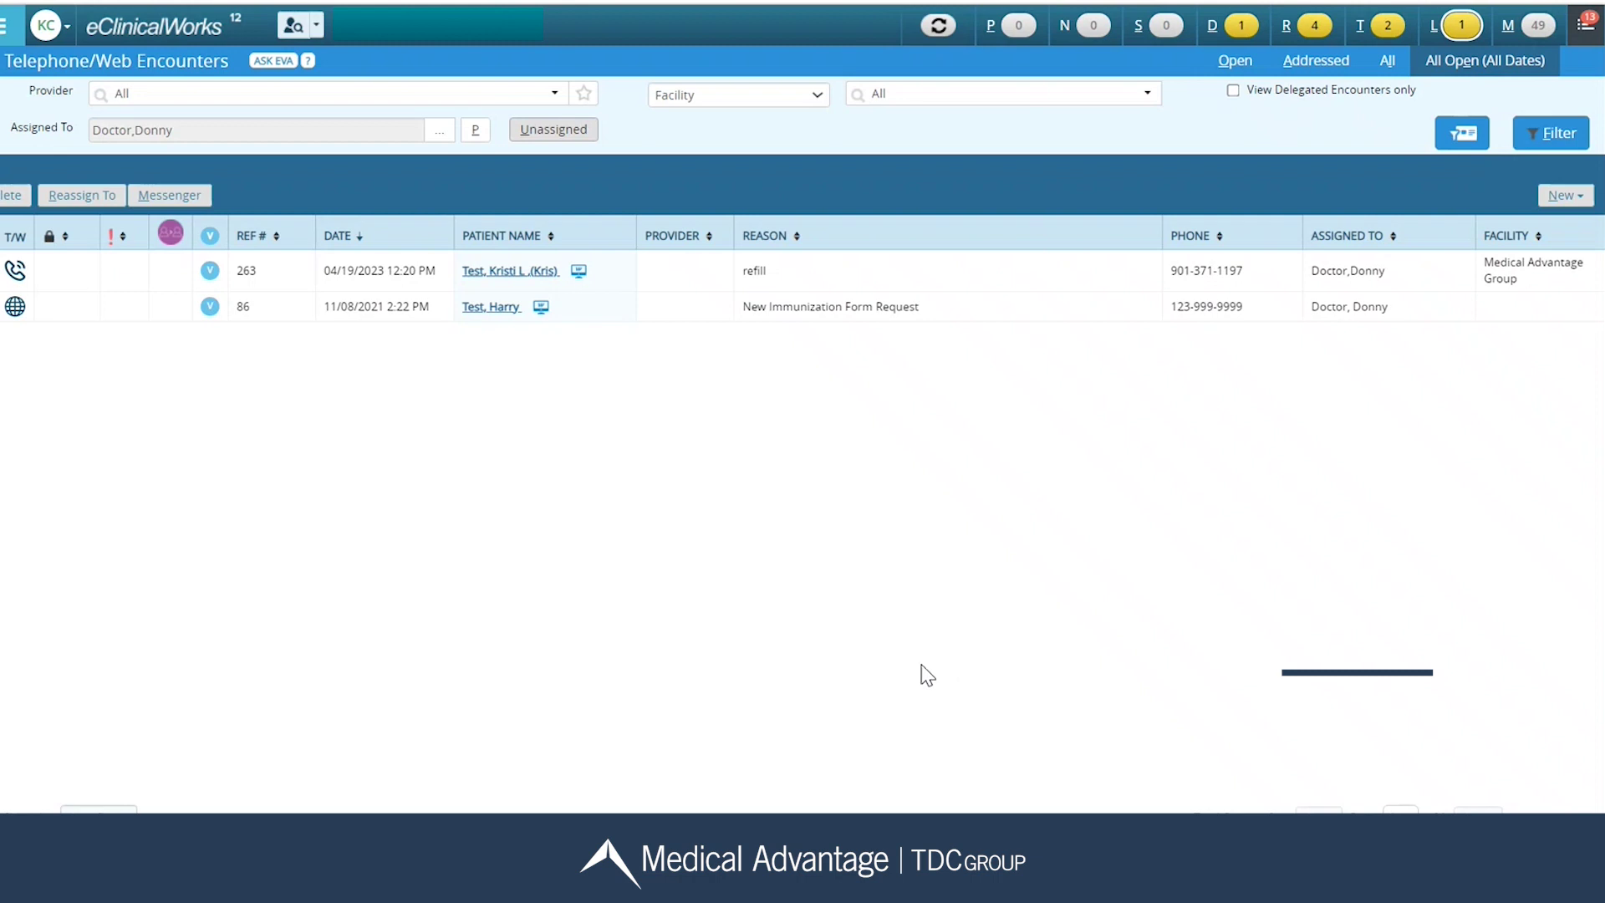
Step: Open the patient's refill telephone encounter dated 04/19/2023 from the provider's encounters list
left_click(19, 272)
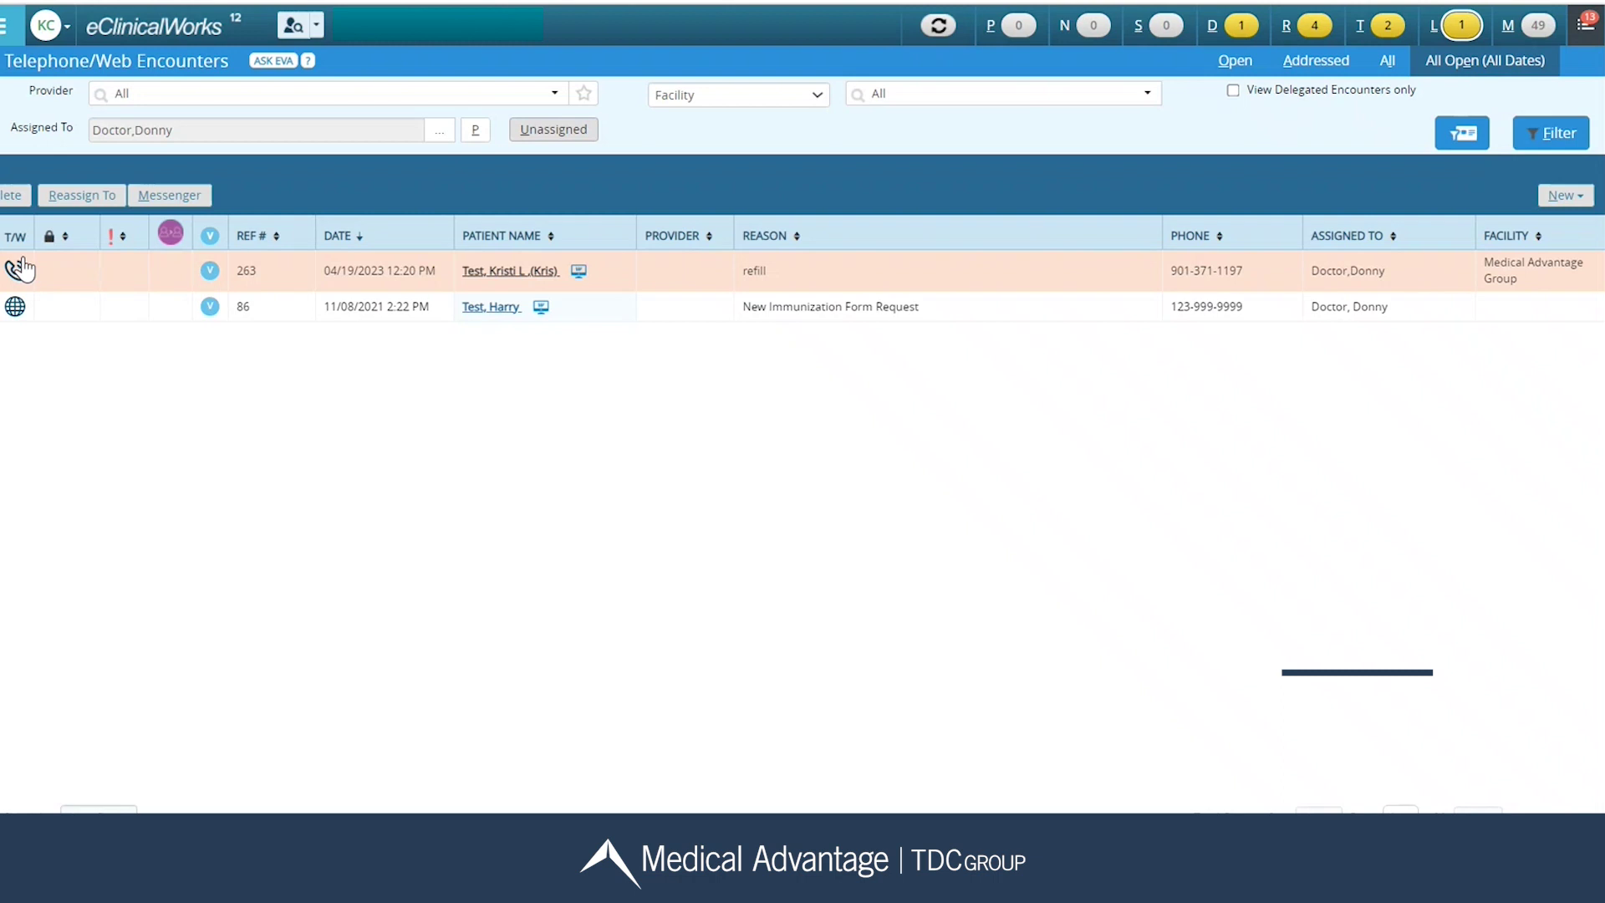
left_click(15, 306)
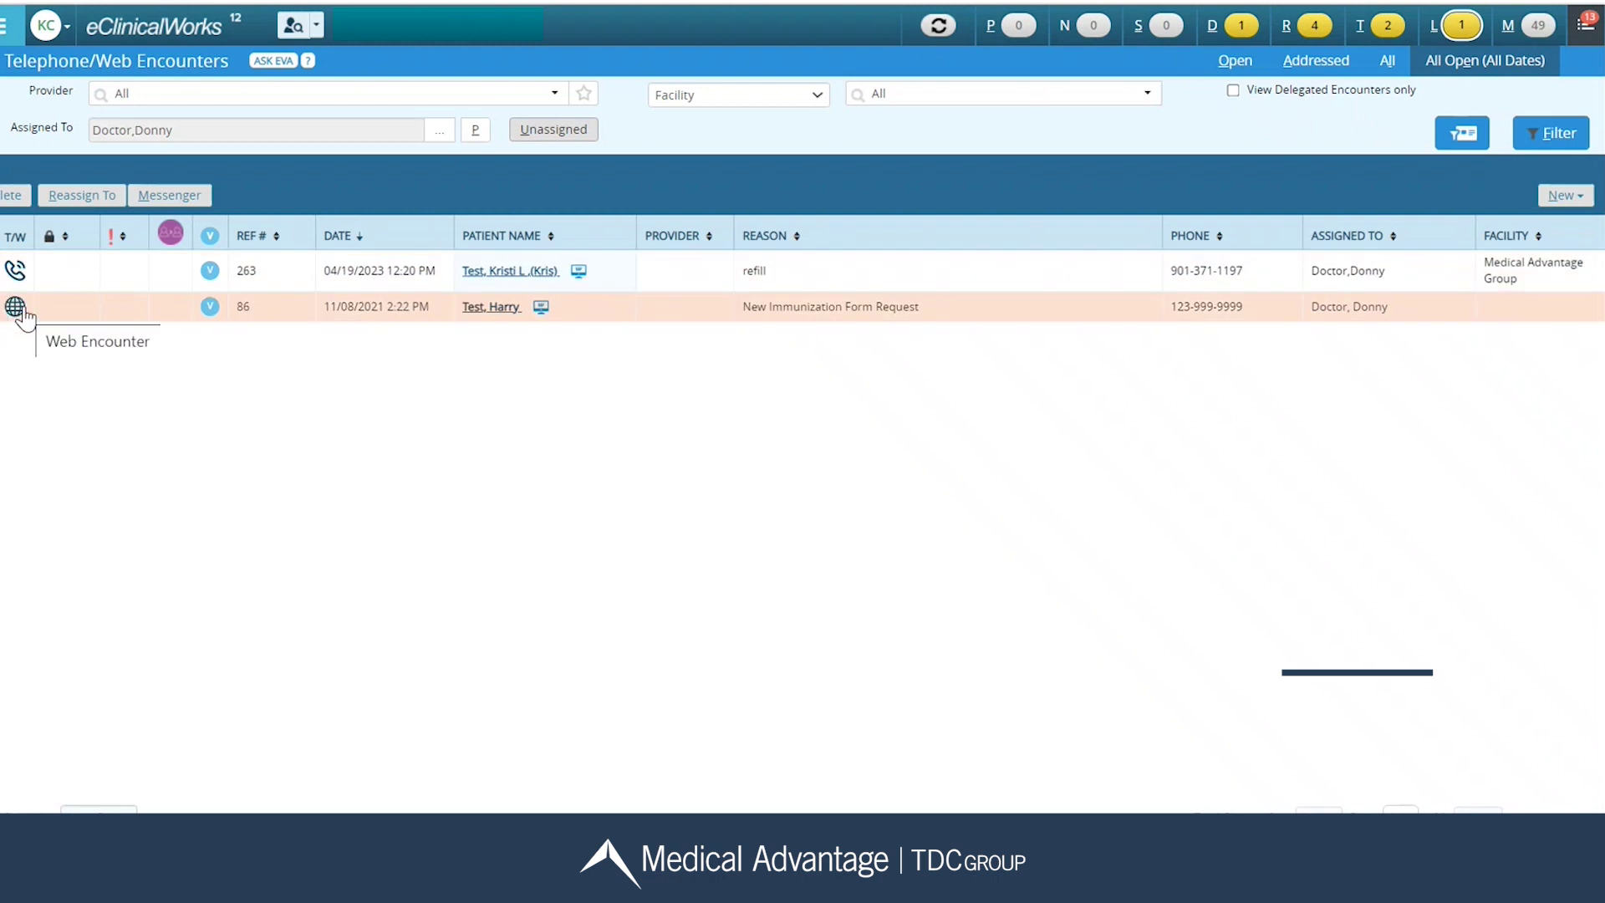
left_click(400, 280)
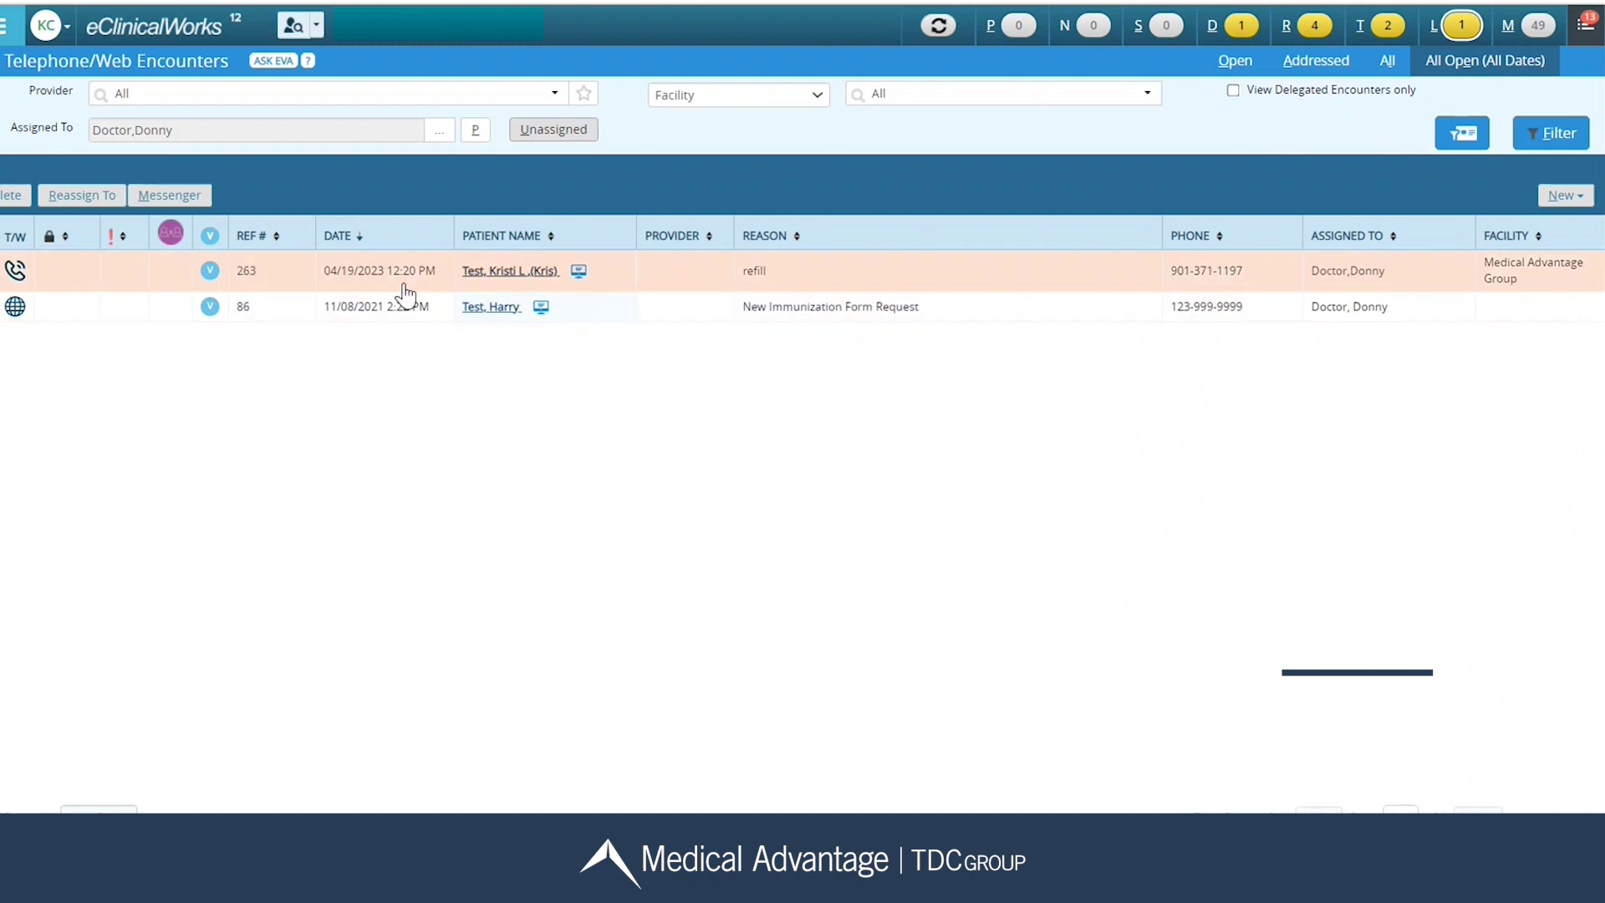
double_click(510, 272)
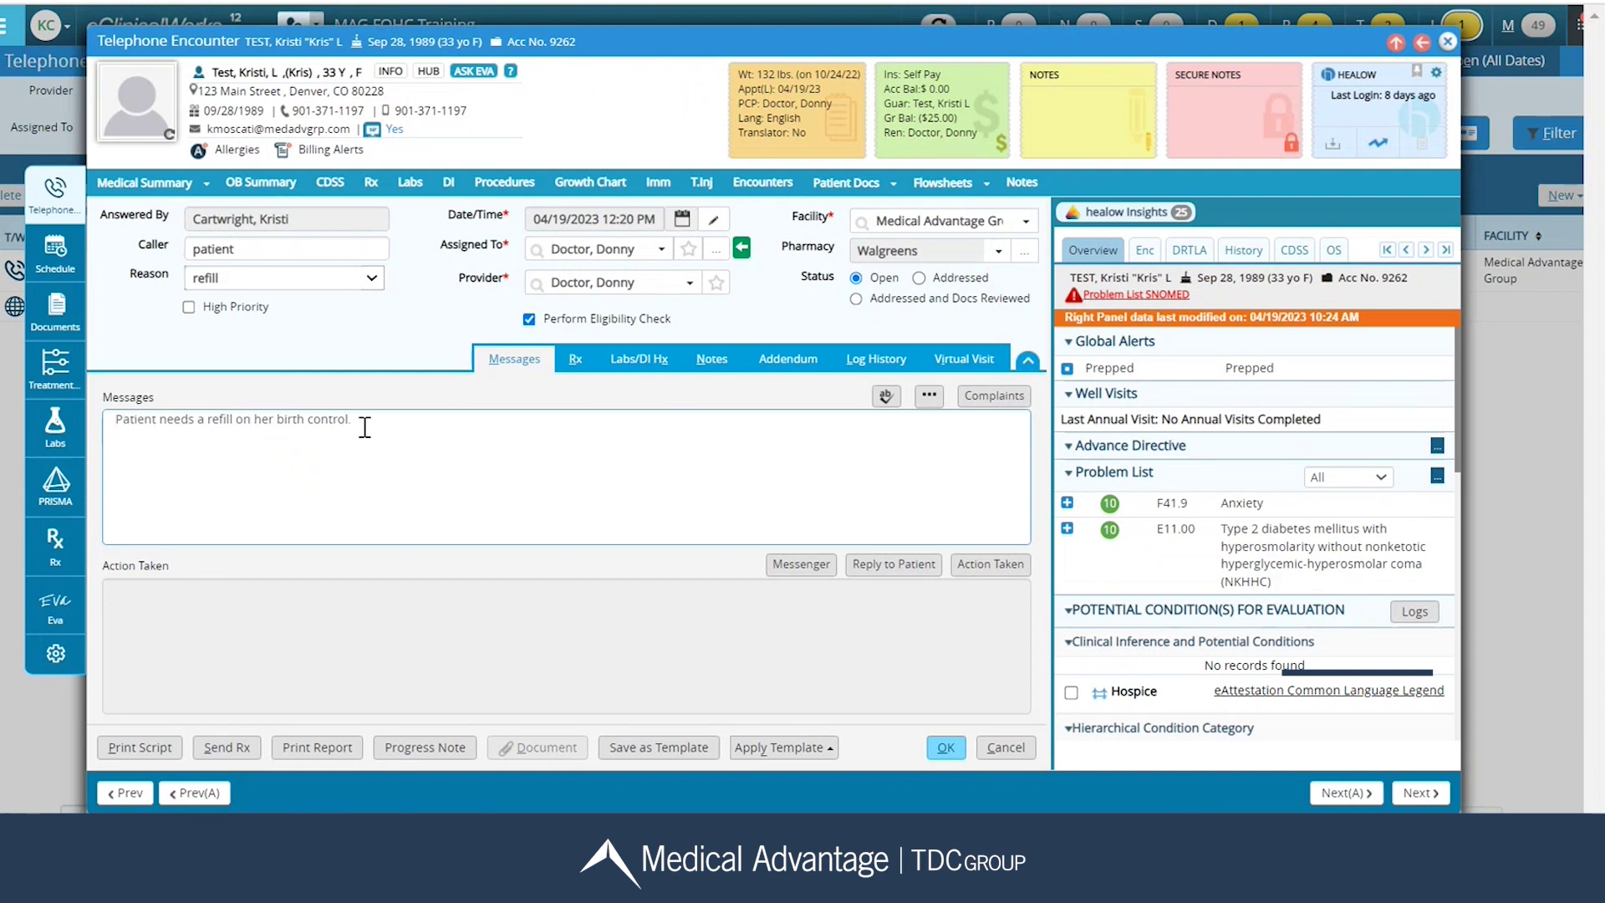
Step: Review the Ortho Tri-Cyclen Lo refill in the encounter and its prescription sending options, and close those options without sending
left_click(574, 361)
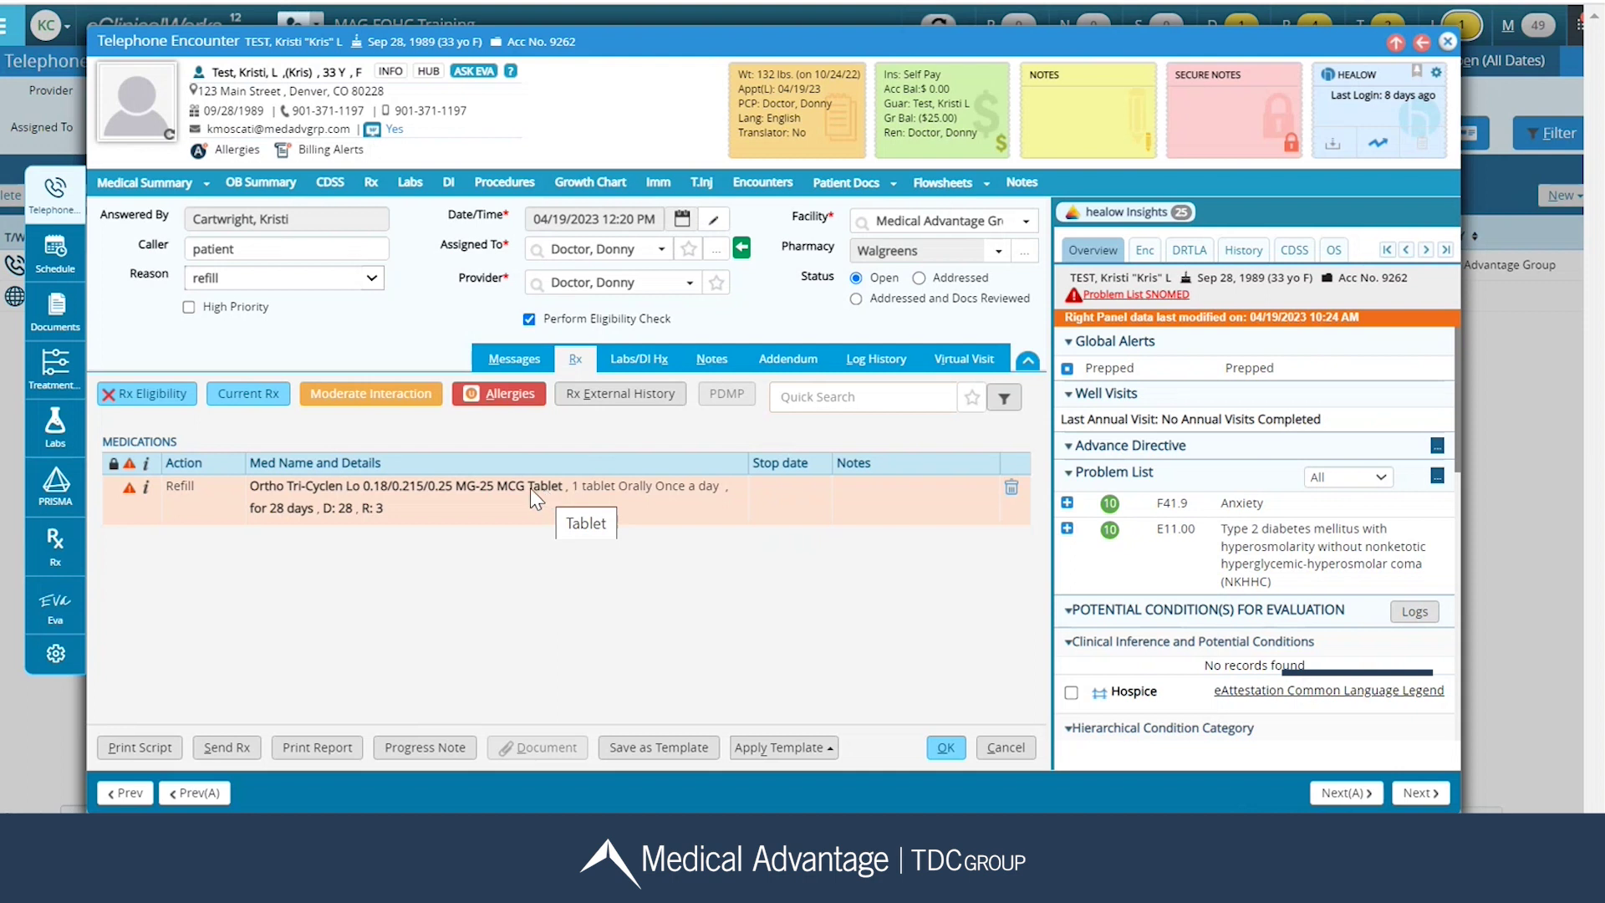
left_click(238, 752)
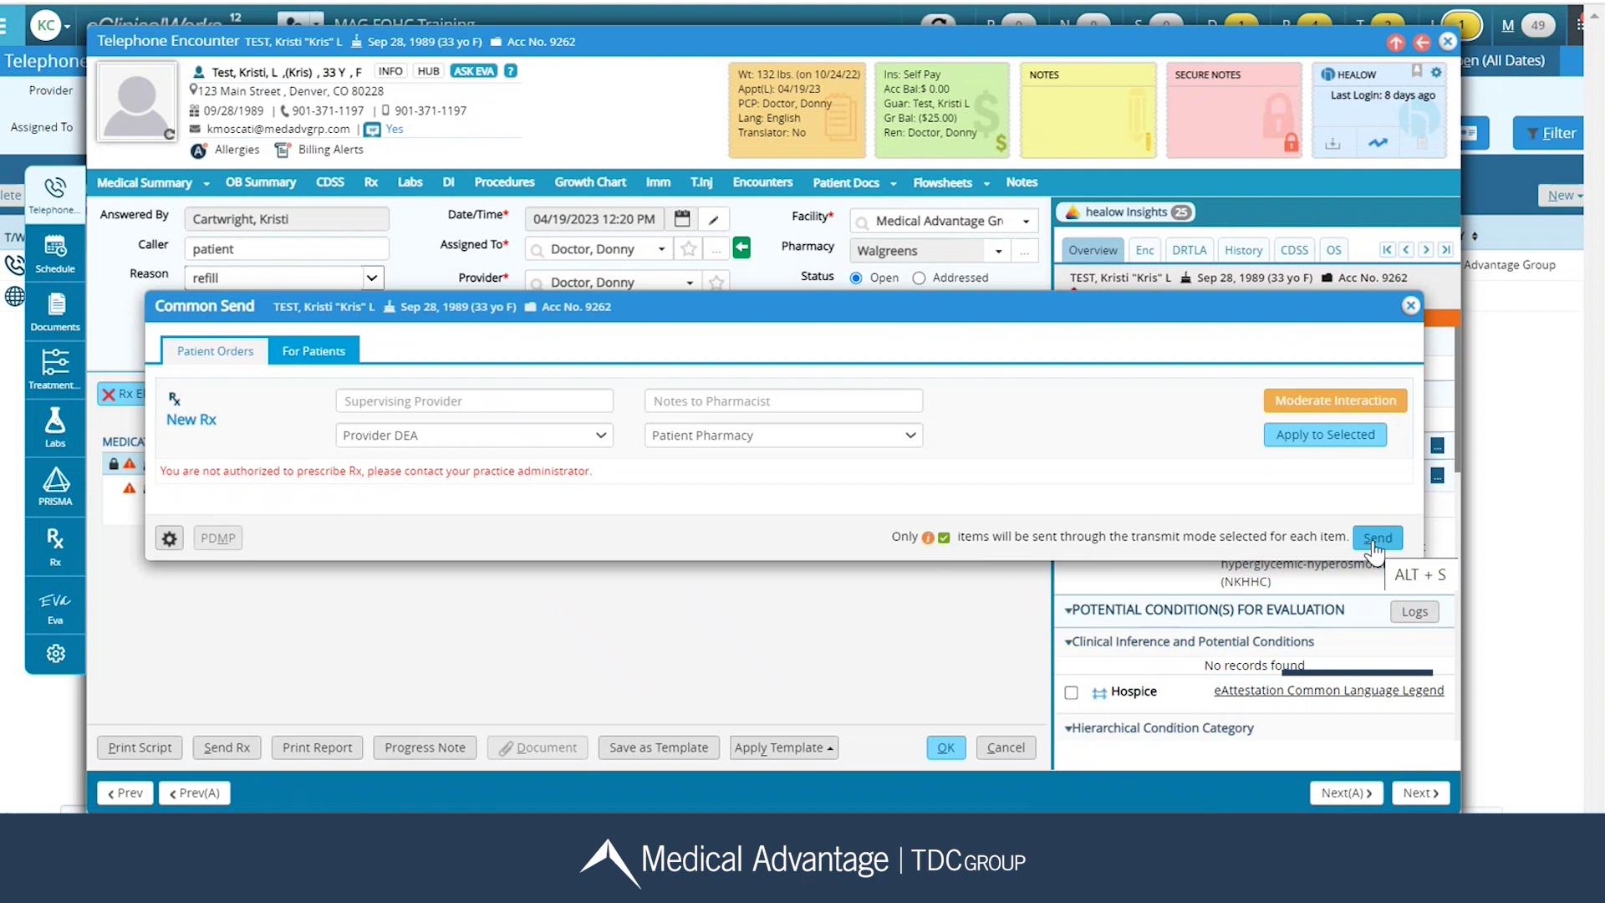
left_click(1411, 306)
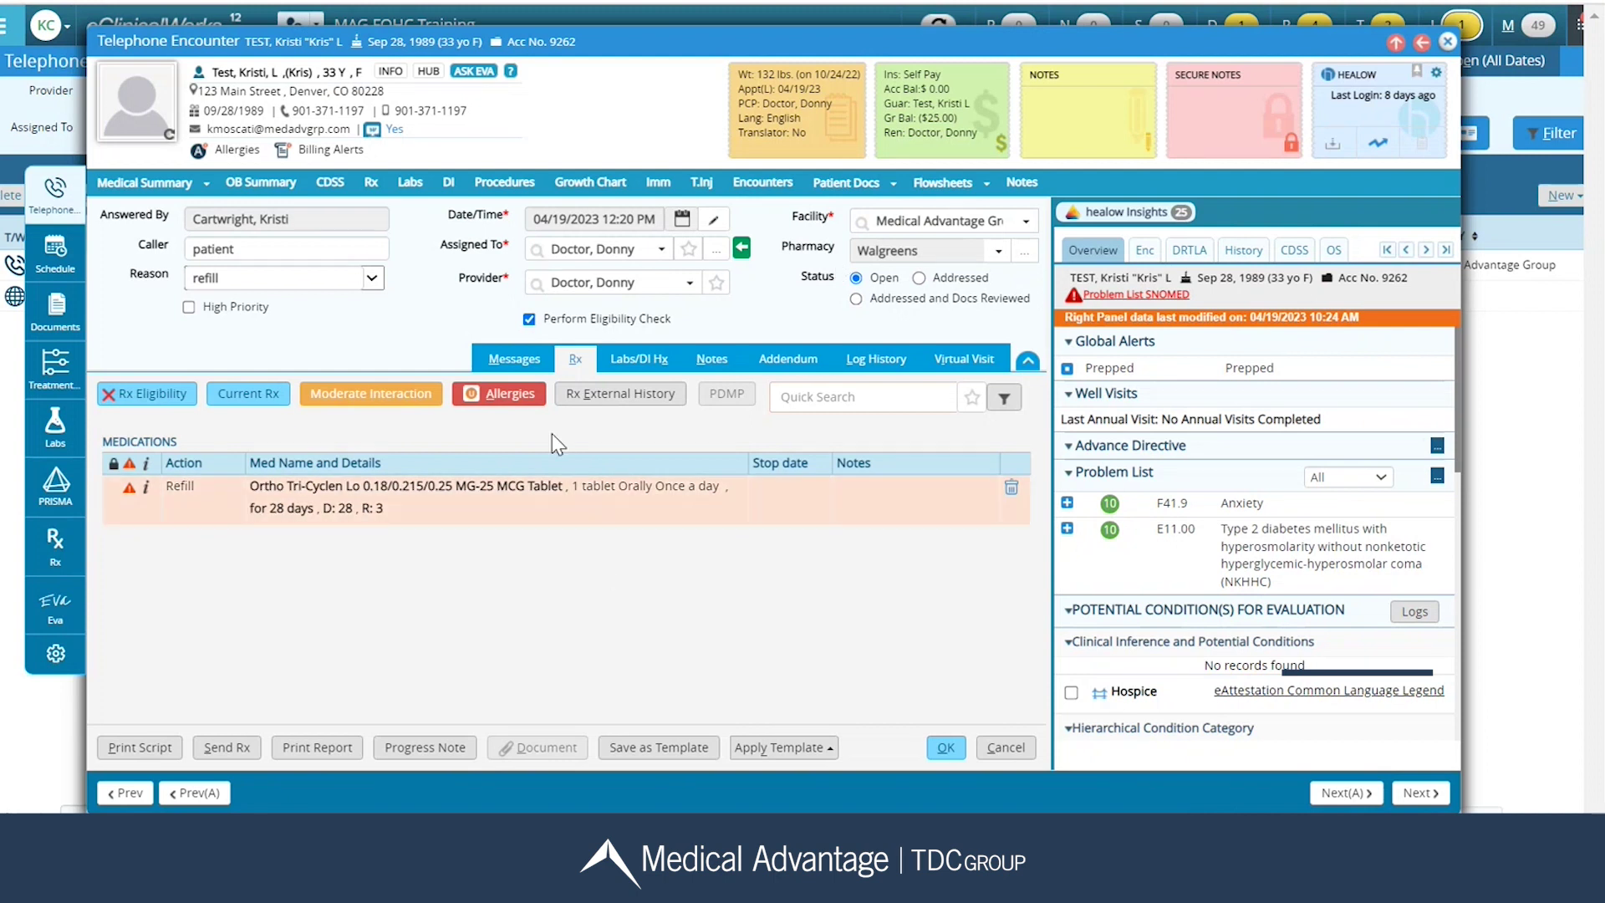
Step: Record the action taken "Rx sent. Patient notified." and address and close the refill encounter
left_click(511, 359)
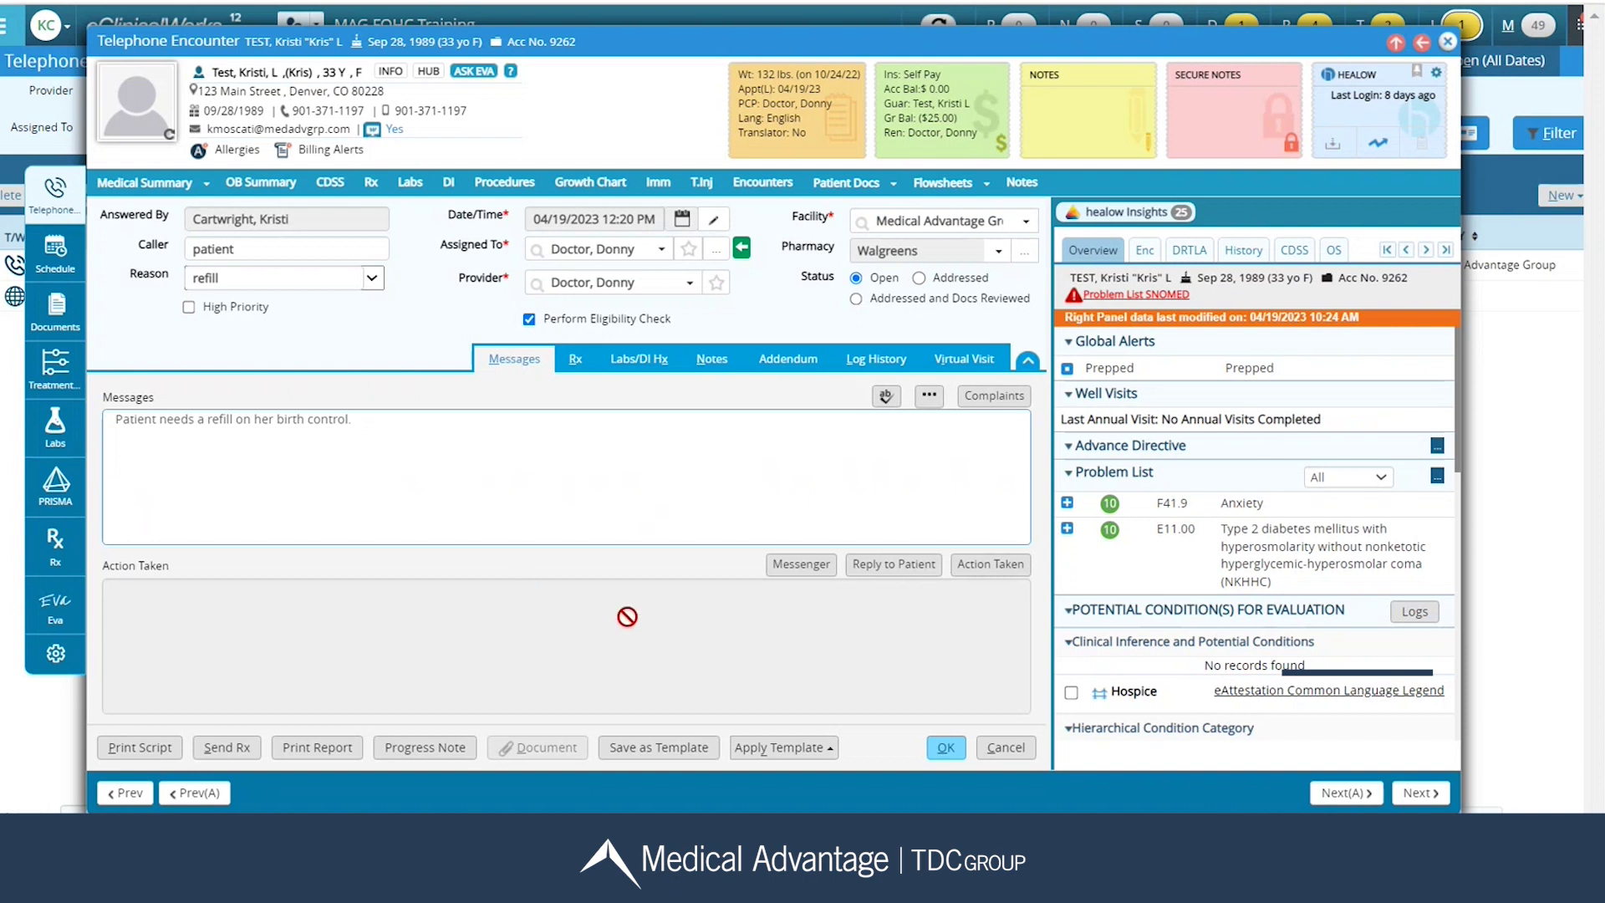
left_click(990, 569)
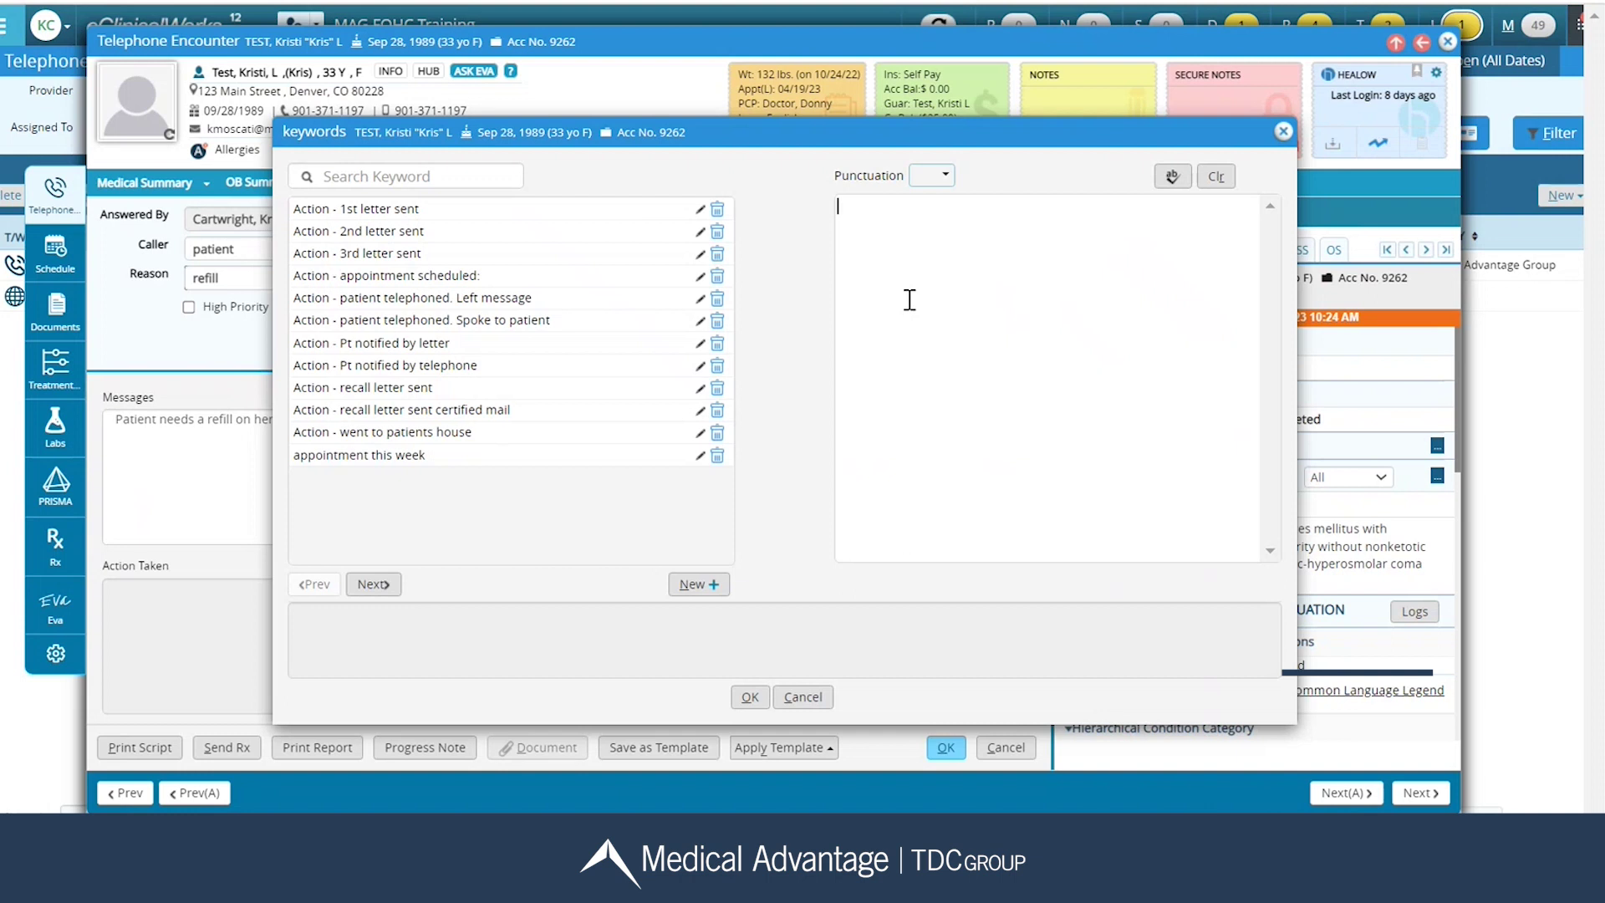
type("Rx sent. Patient notified.")
left_click(749, 698)
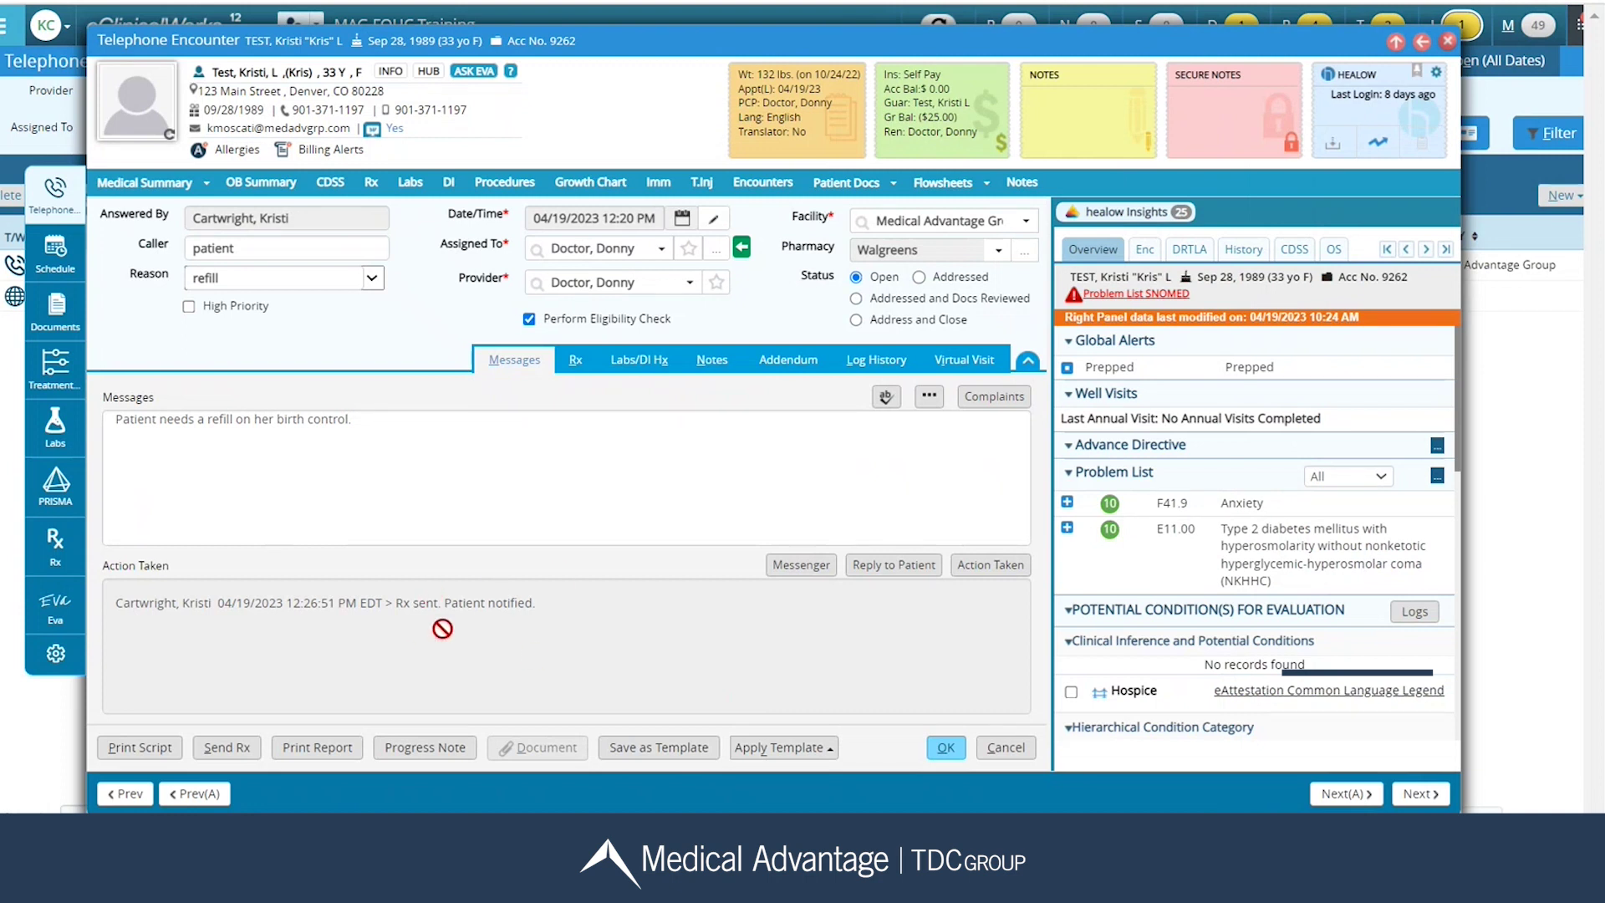
left_click(918, 278)
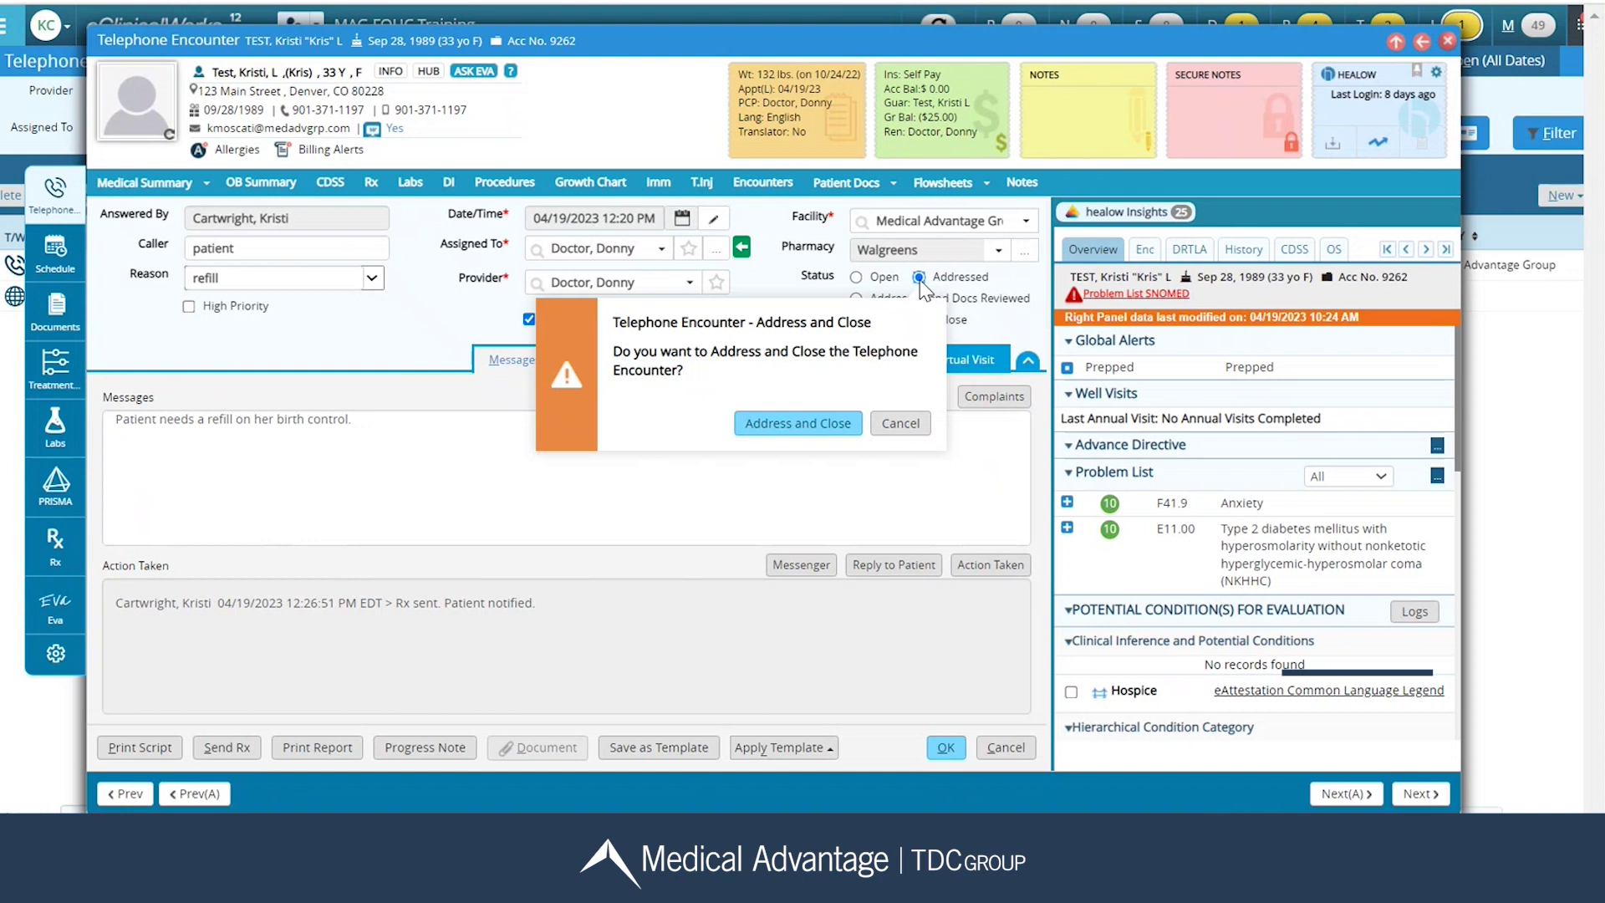
left_click(792, 428)
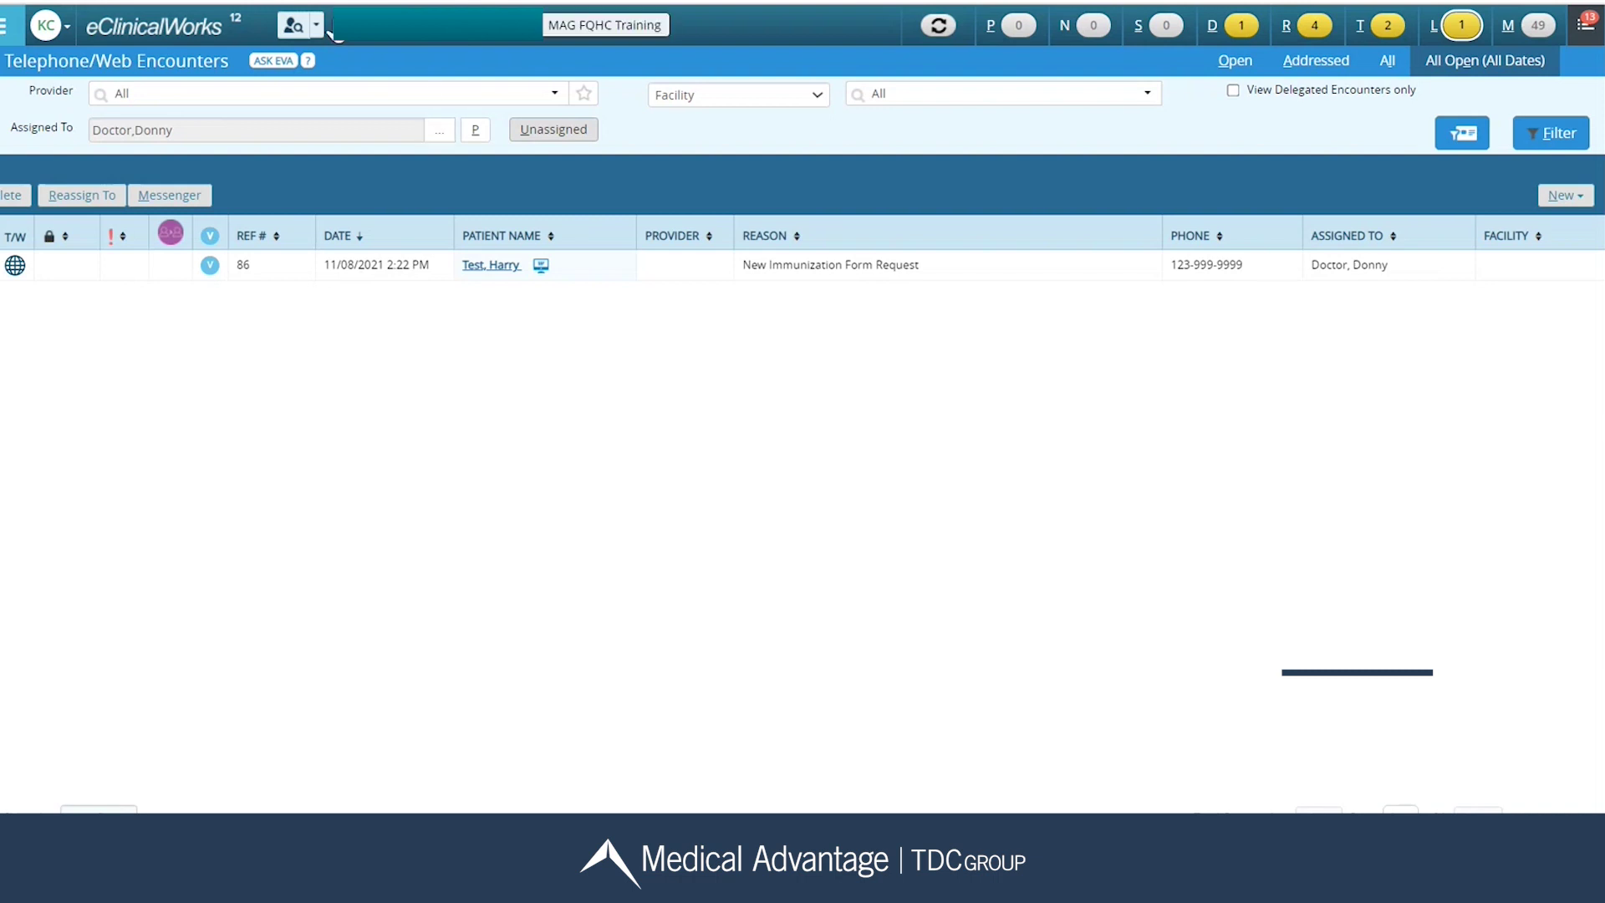
Step: Look up the patient by name and start a new telephone encounter from the patient hub
left_click(294, 28)
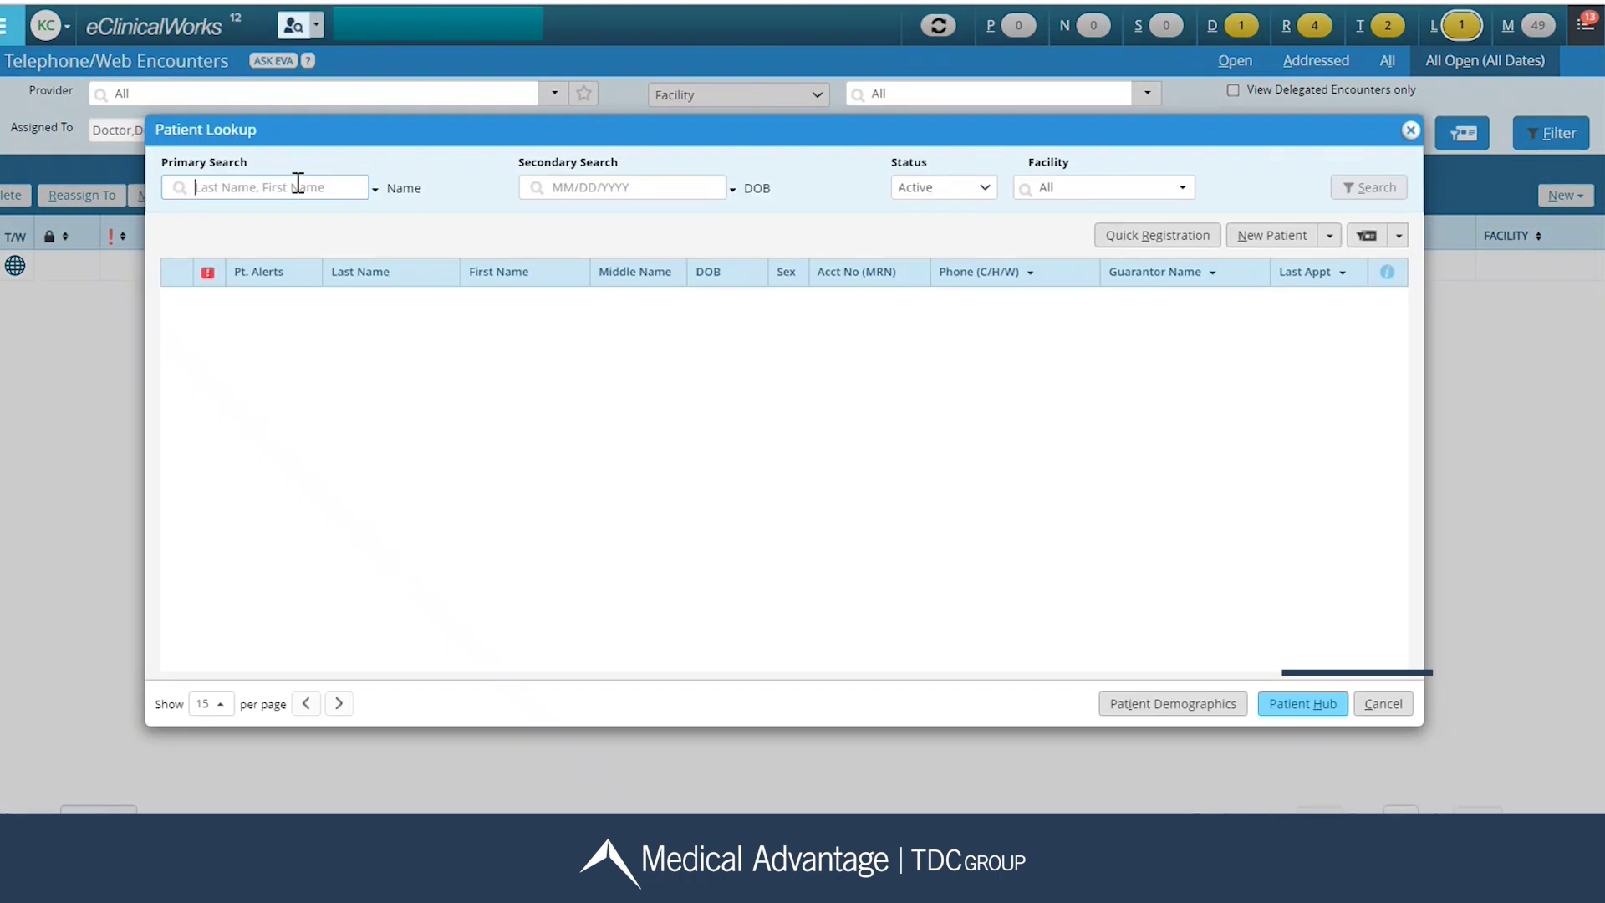
type("test,kris")
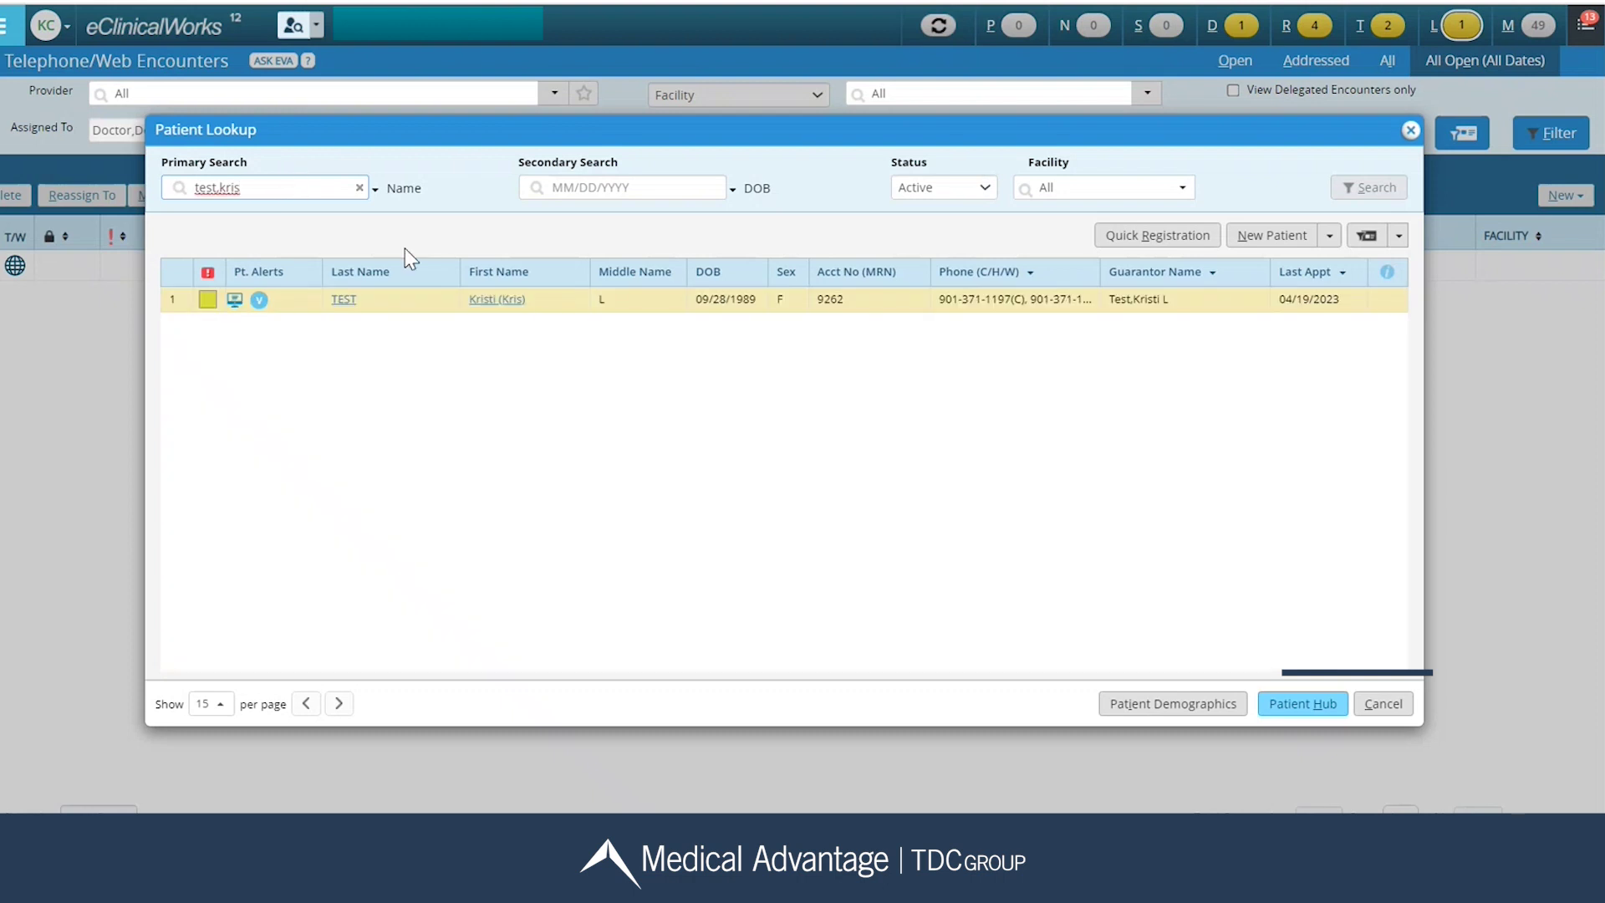
left_click(484, 306)
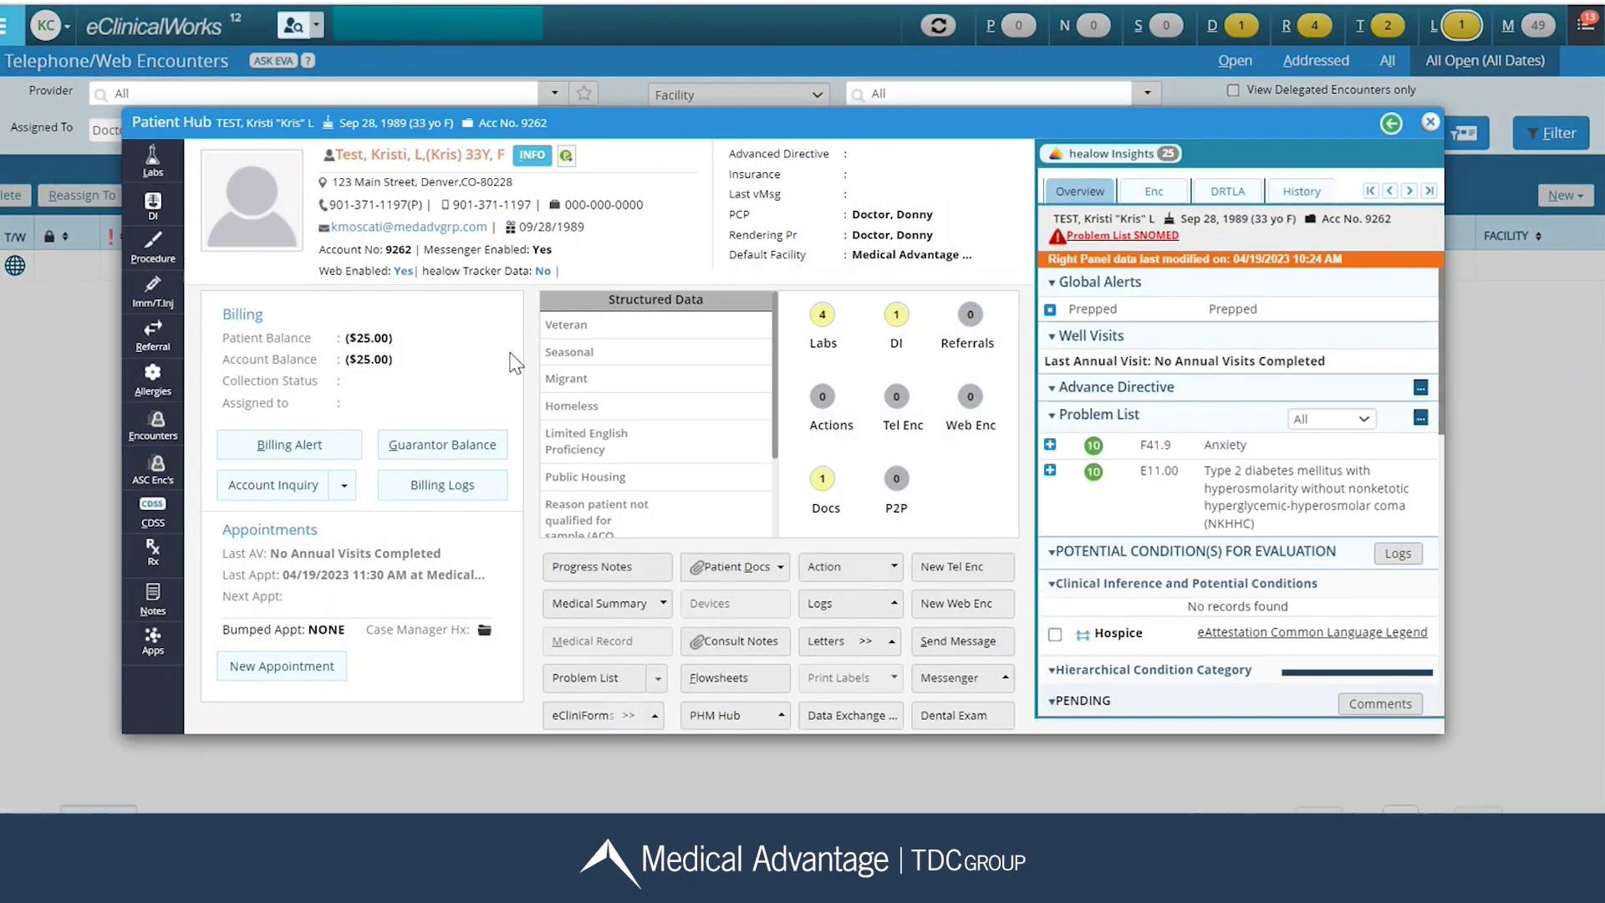
left_click(955, 570)
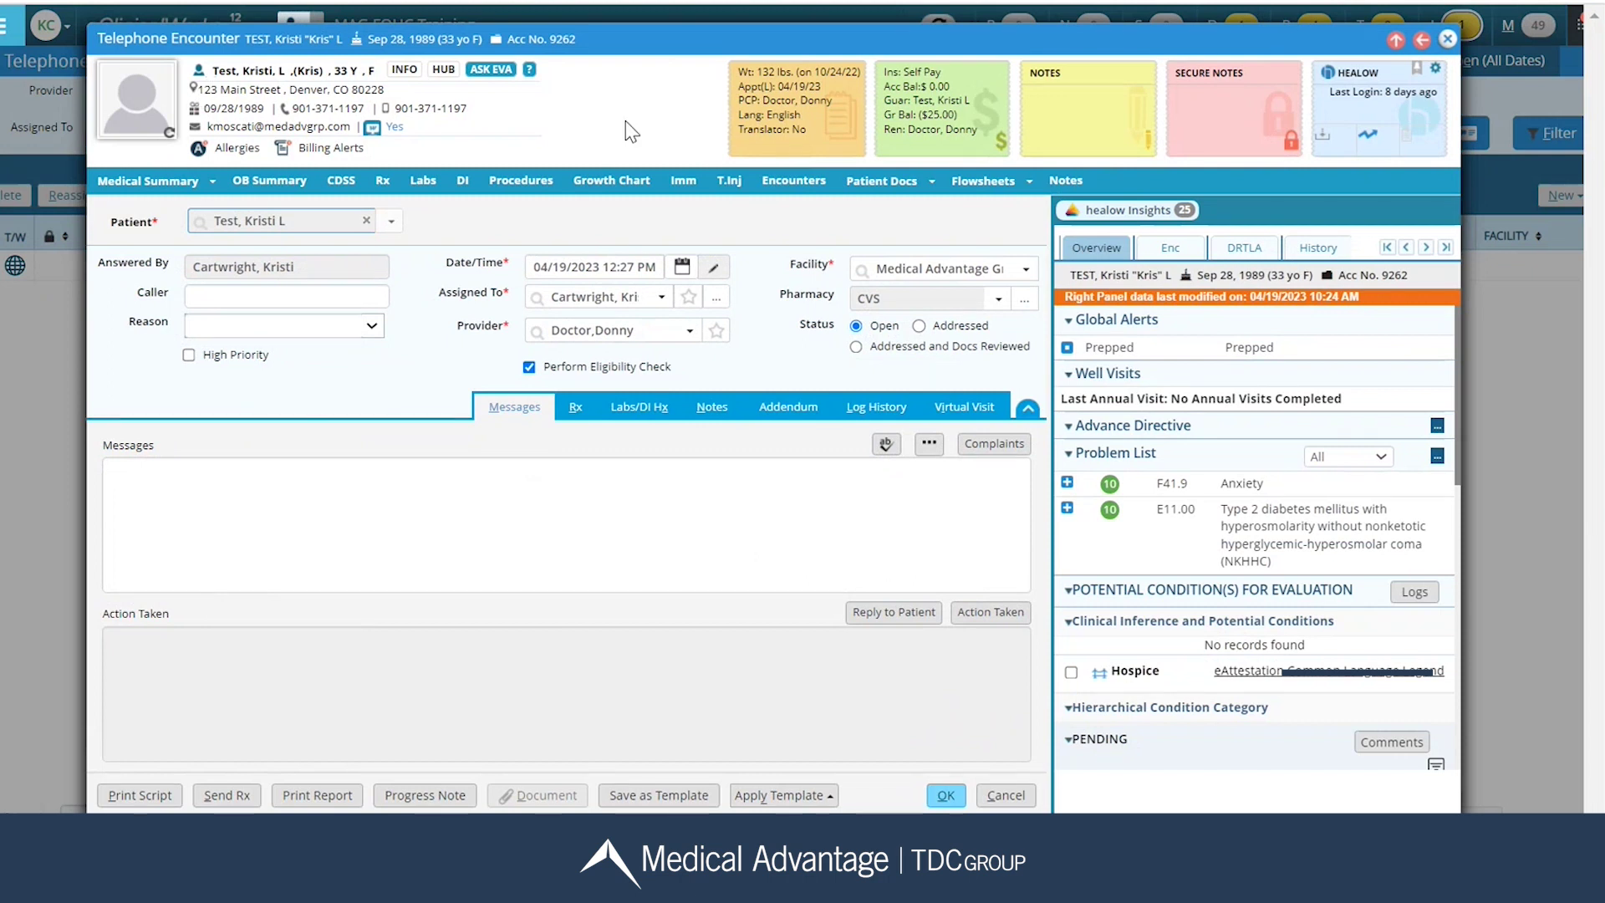
Step: Collapse and restore the encounter's patient header and its healow Insights panel
left_click(1395, 40)
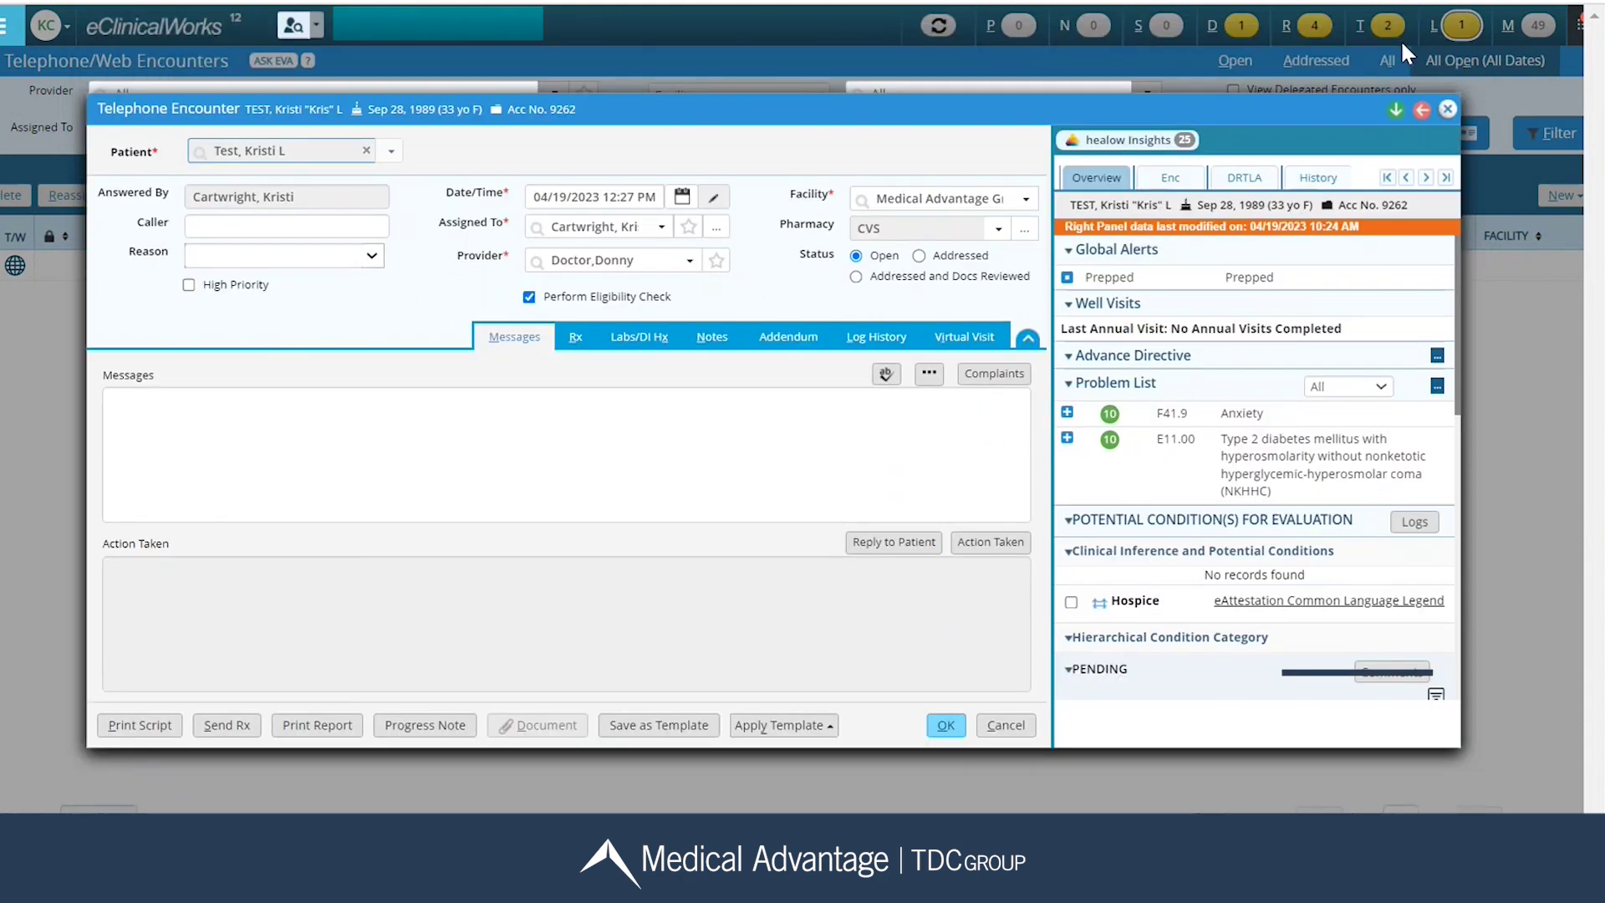
left_click(1396, 111)
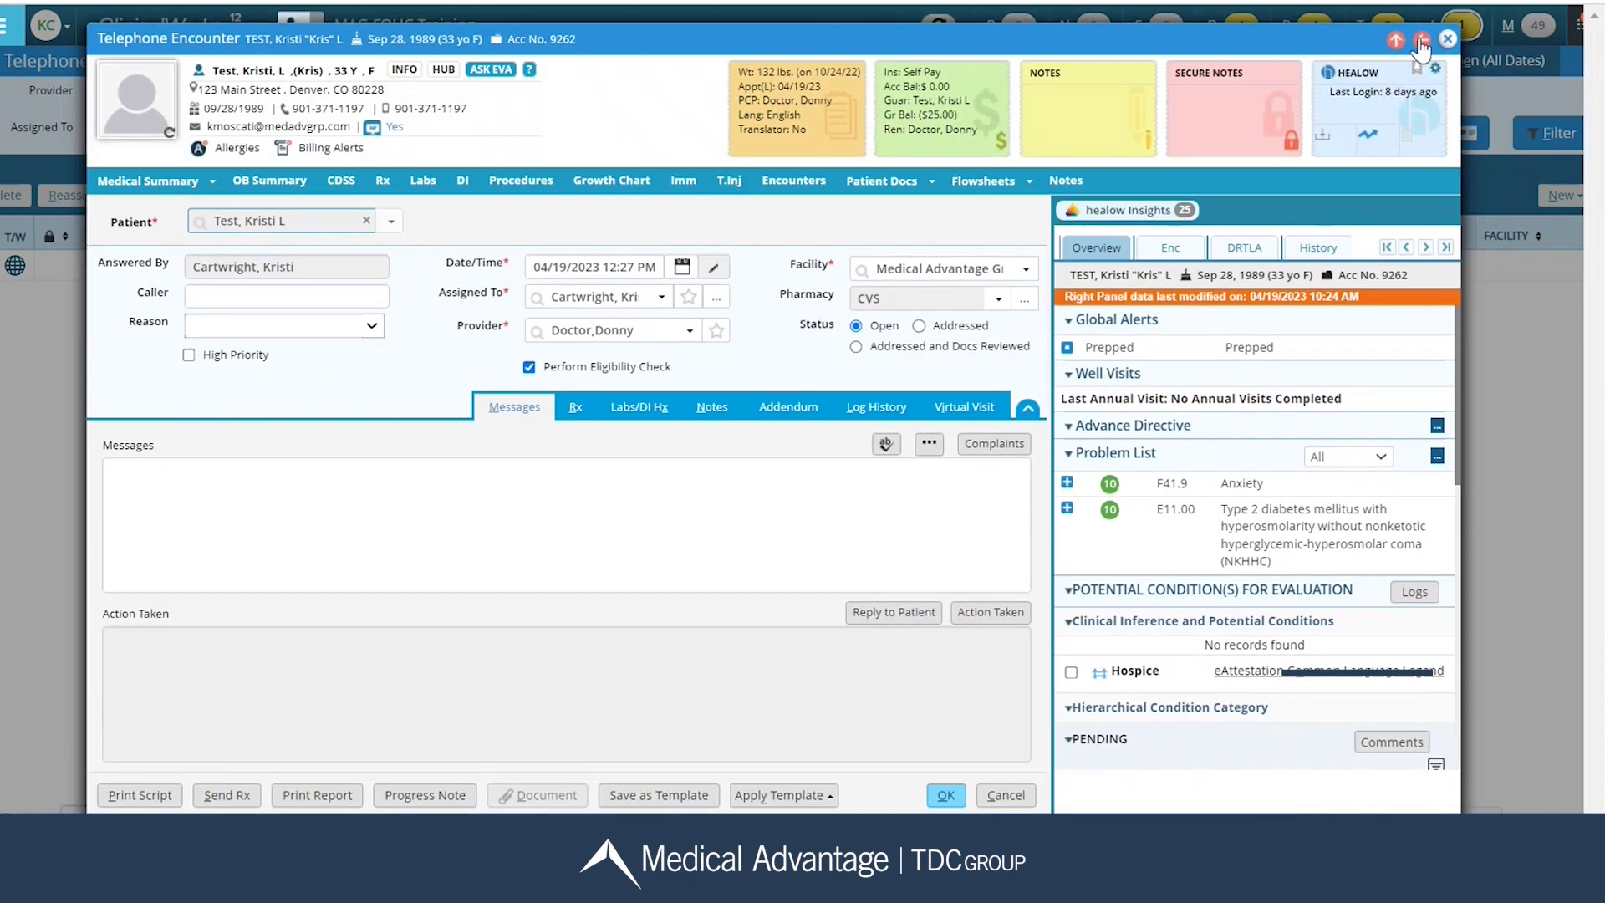
left_click(1421, 40)
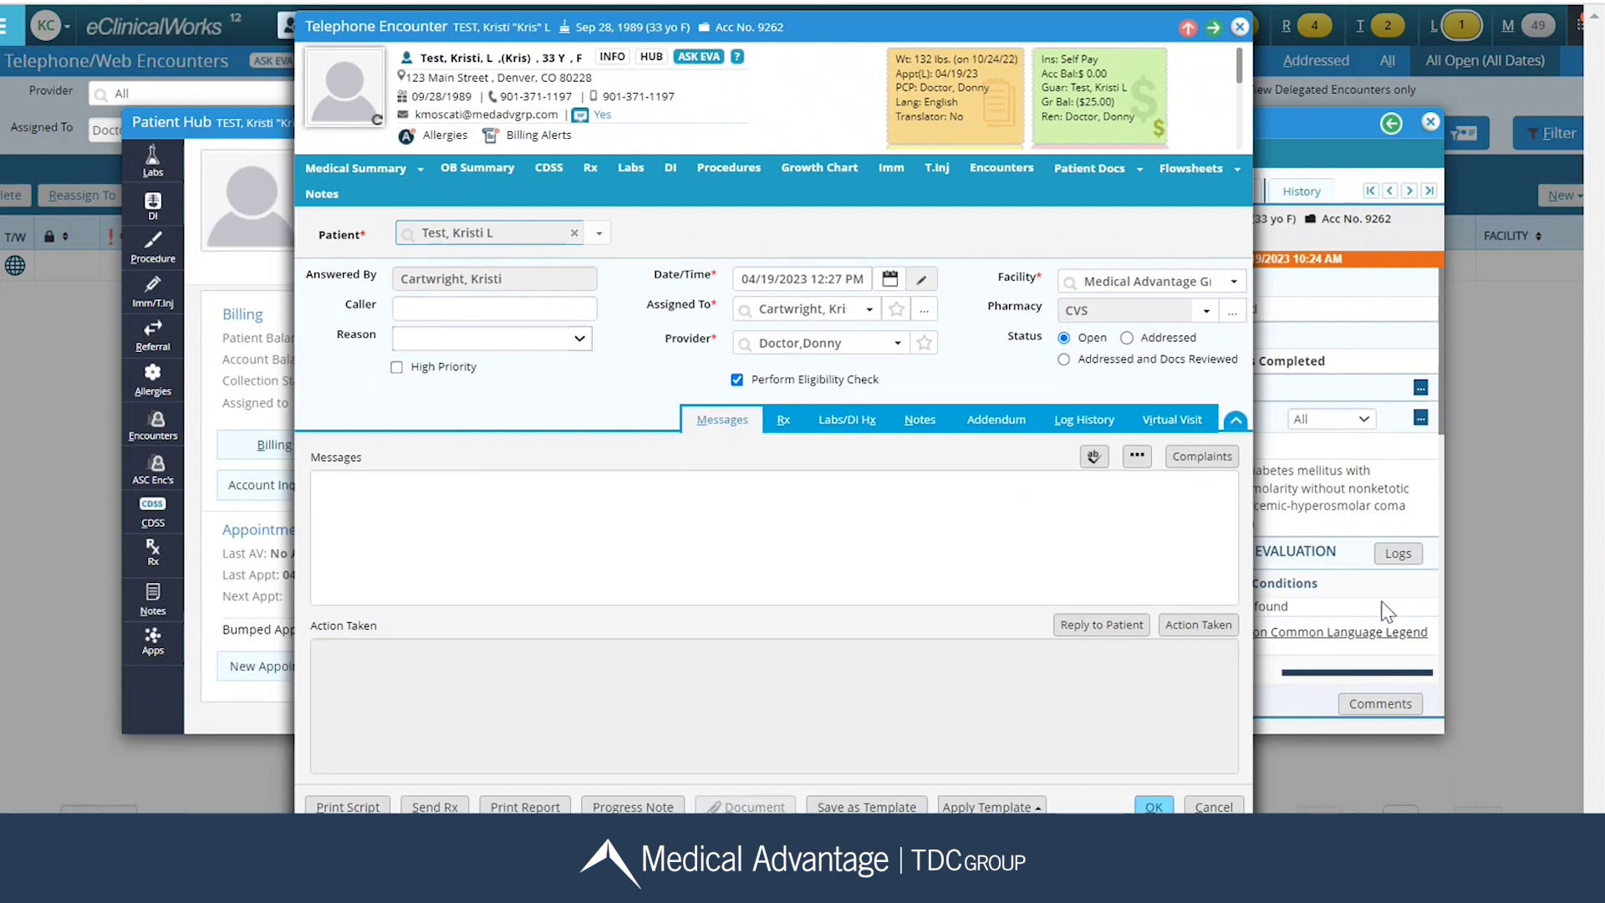
left_click(1214, 27)
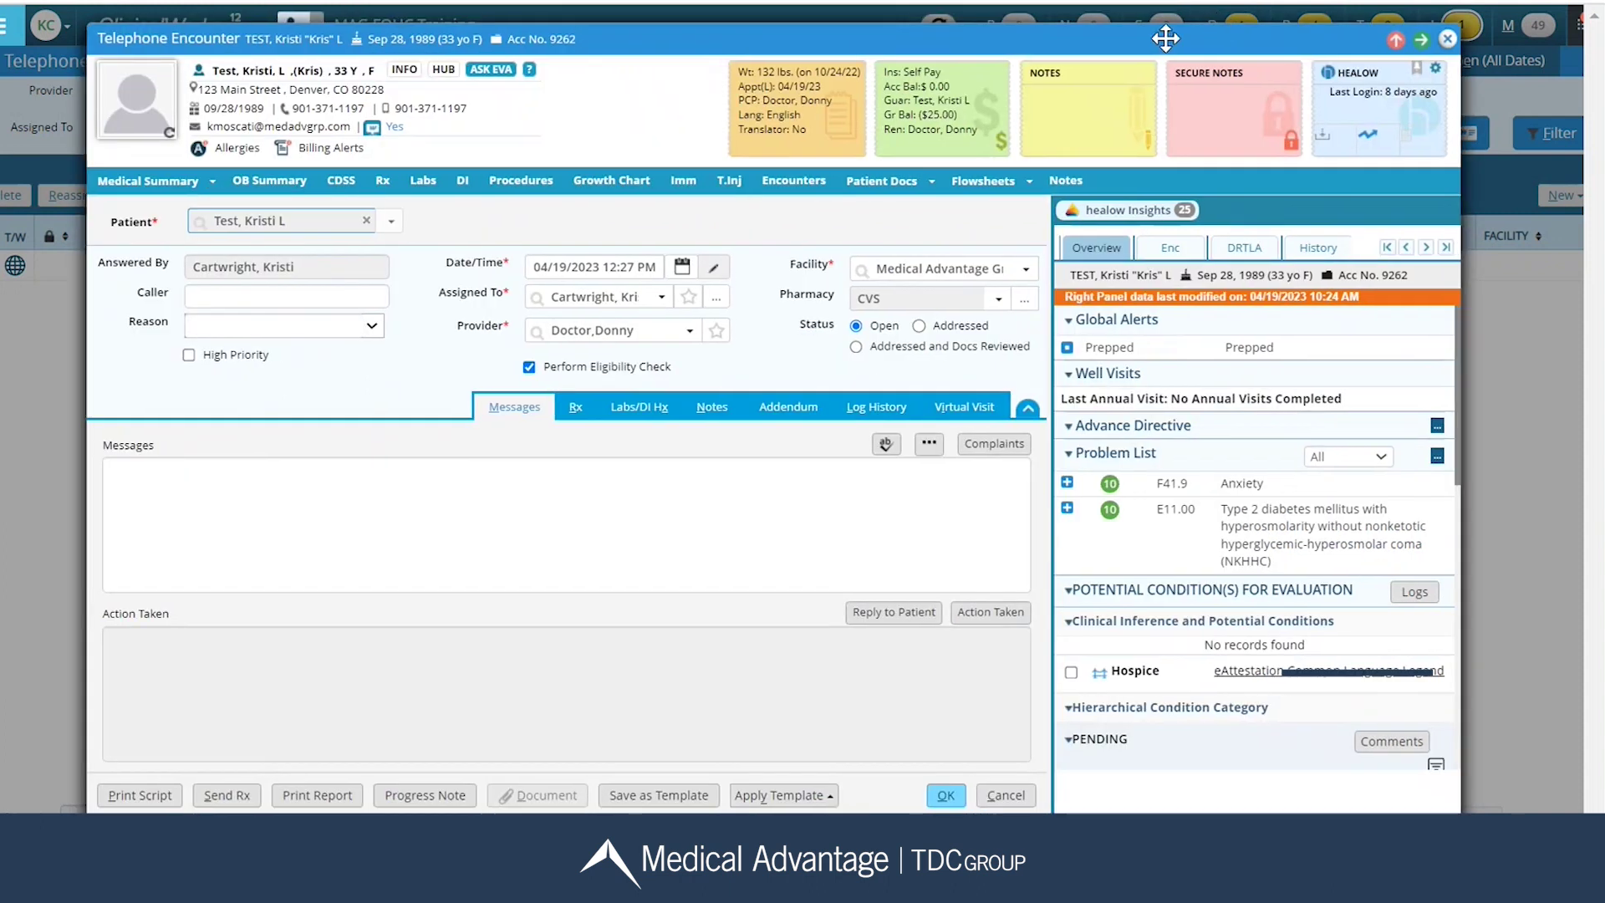
Step: Review the patient's clinical overview beside the new encounter, including allergies and medication summary
left_click(1095, 249)
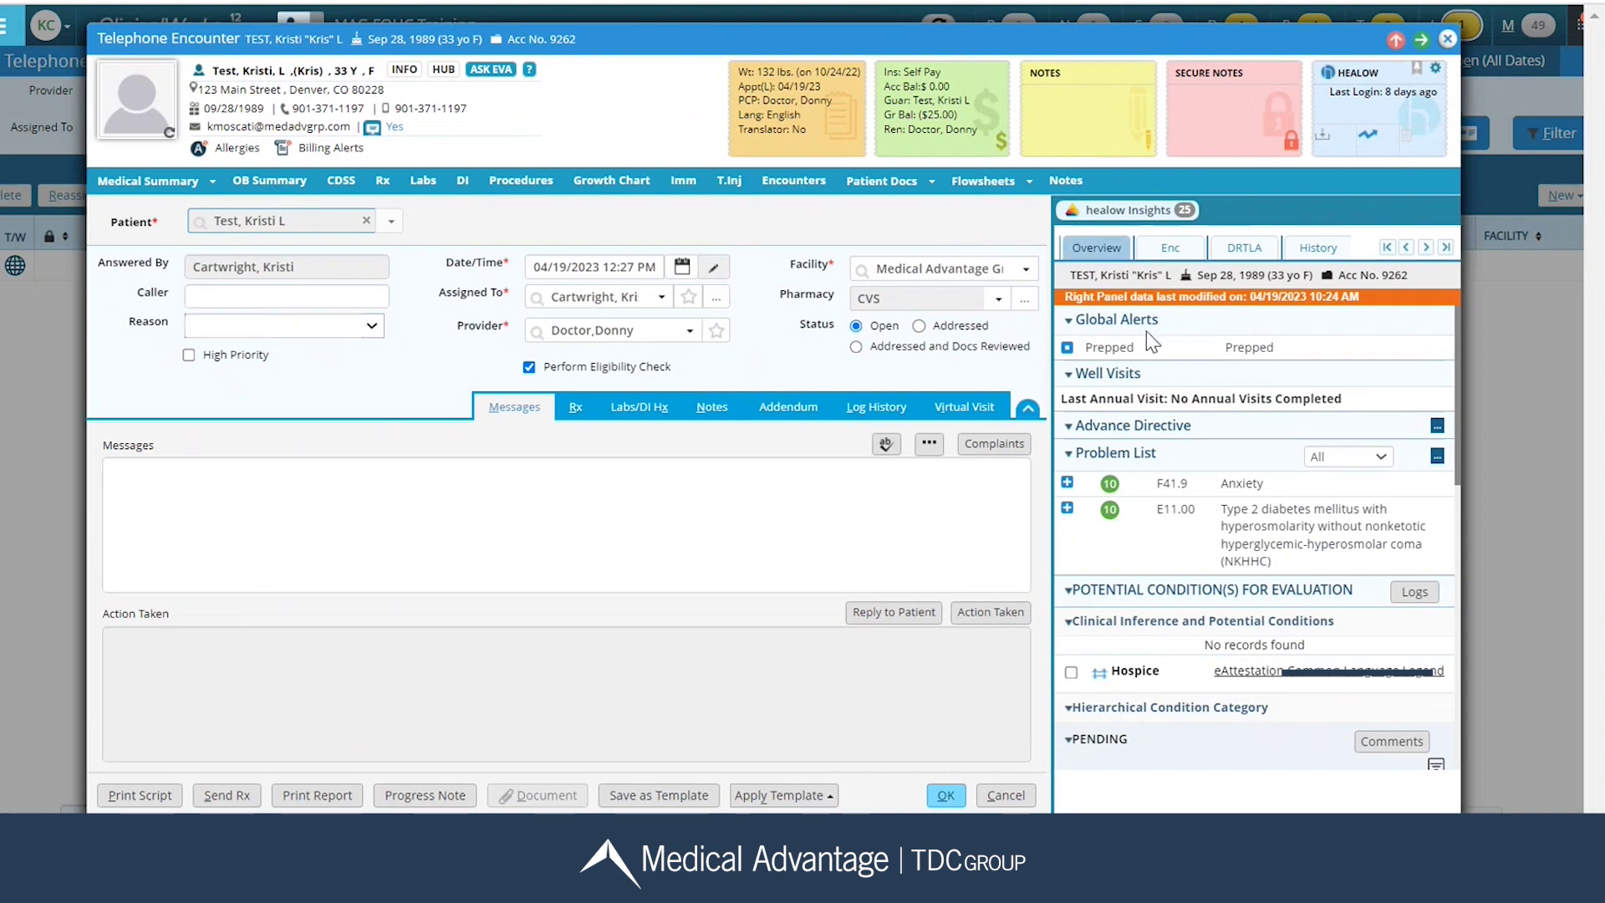
scroll(1178, 414, "down", 1)
scroll(1179, 418, "down", 5)
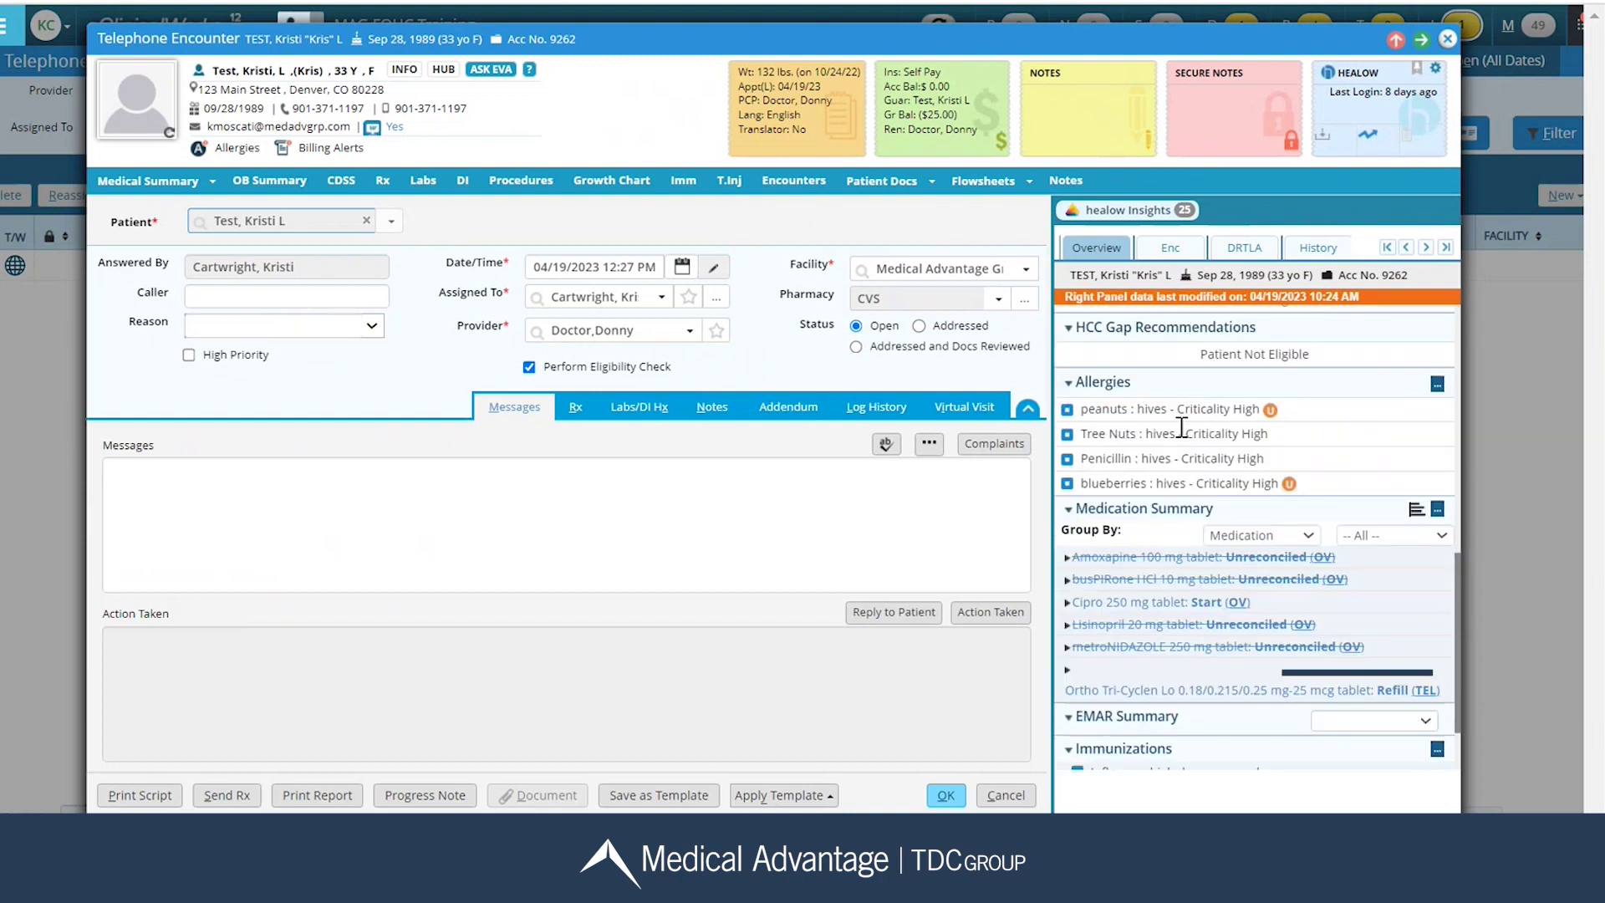
scroll(1180, 423, "up", 6)
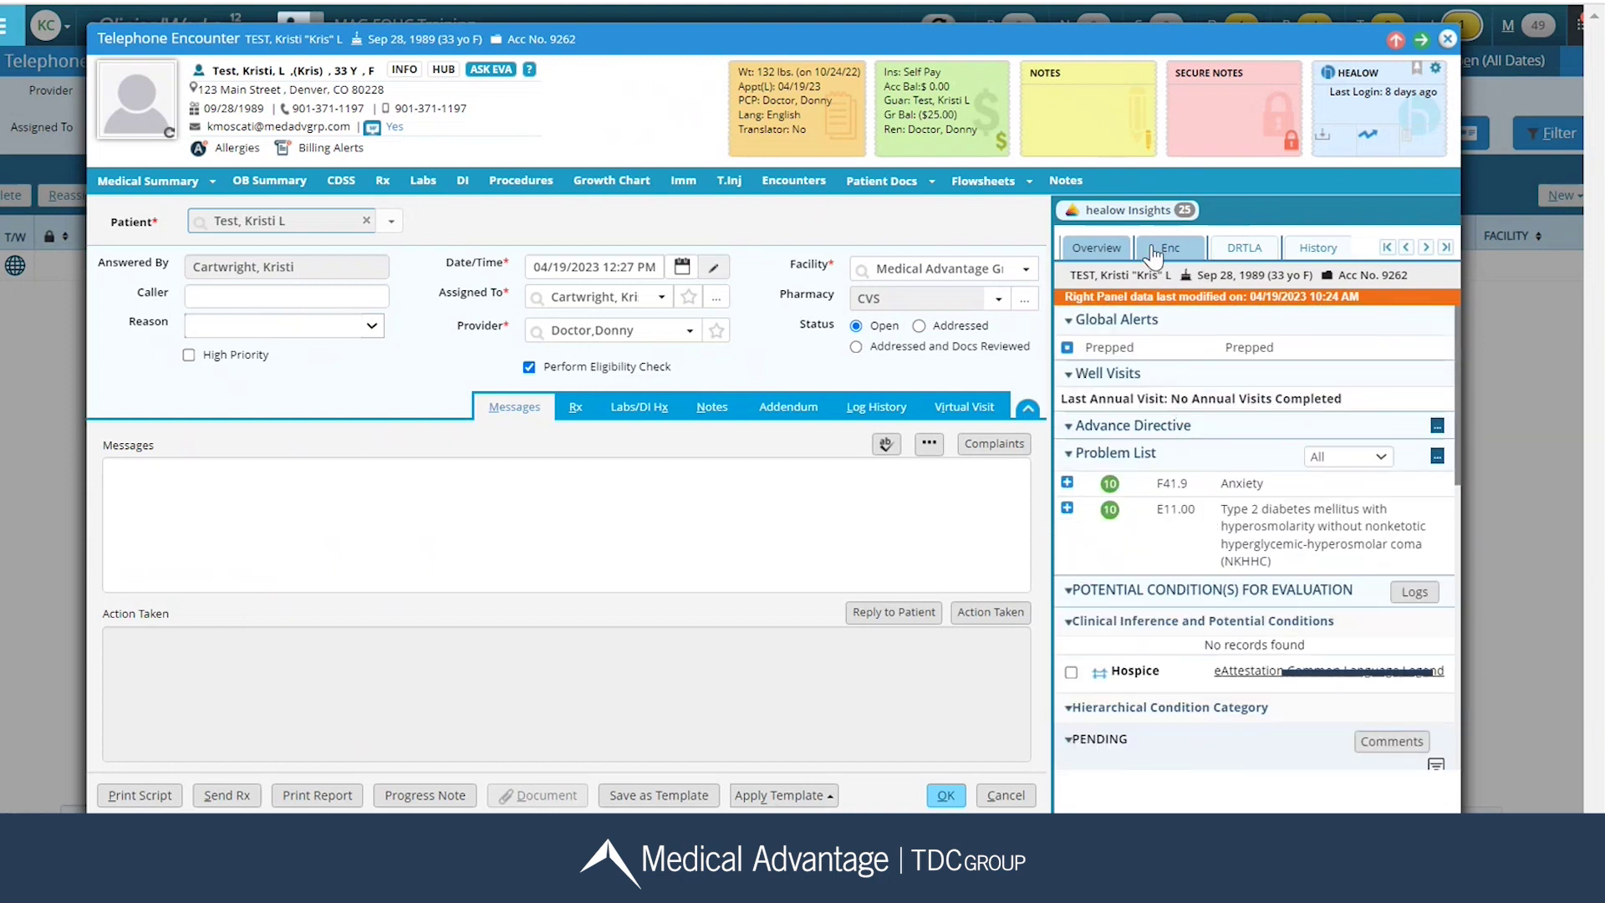
Step: Find the consult-pending Urology referral among the patient's orders and documents, check its appointment details and close it
left_click(1246, 251)
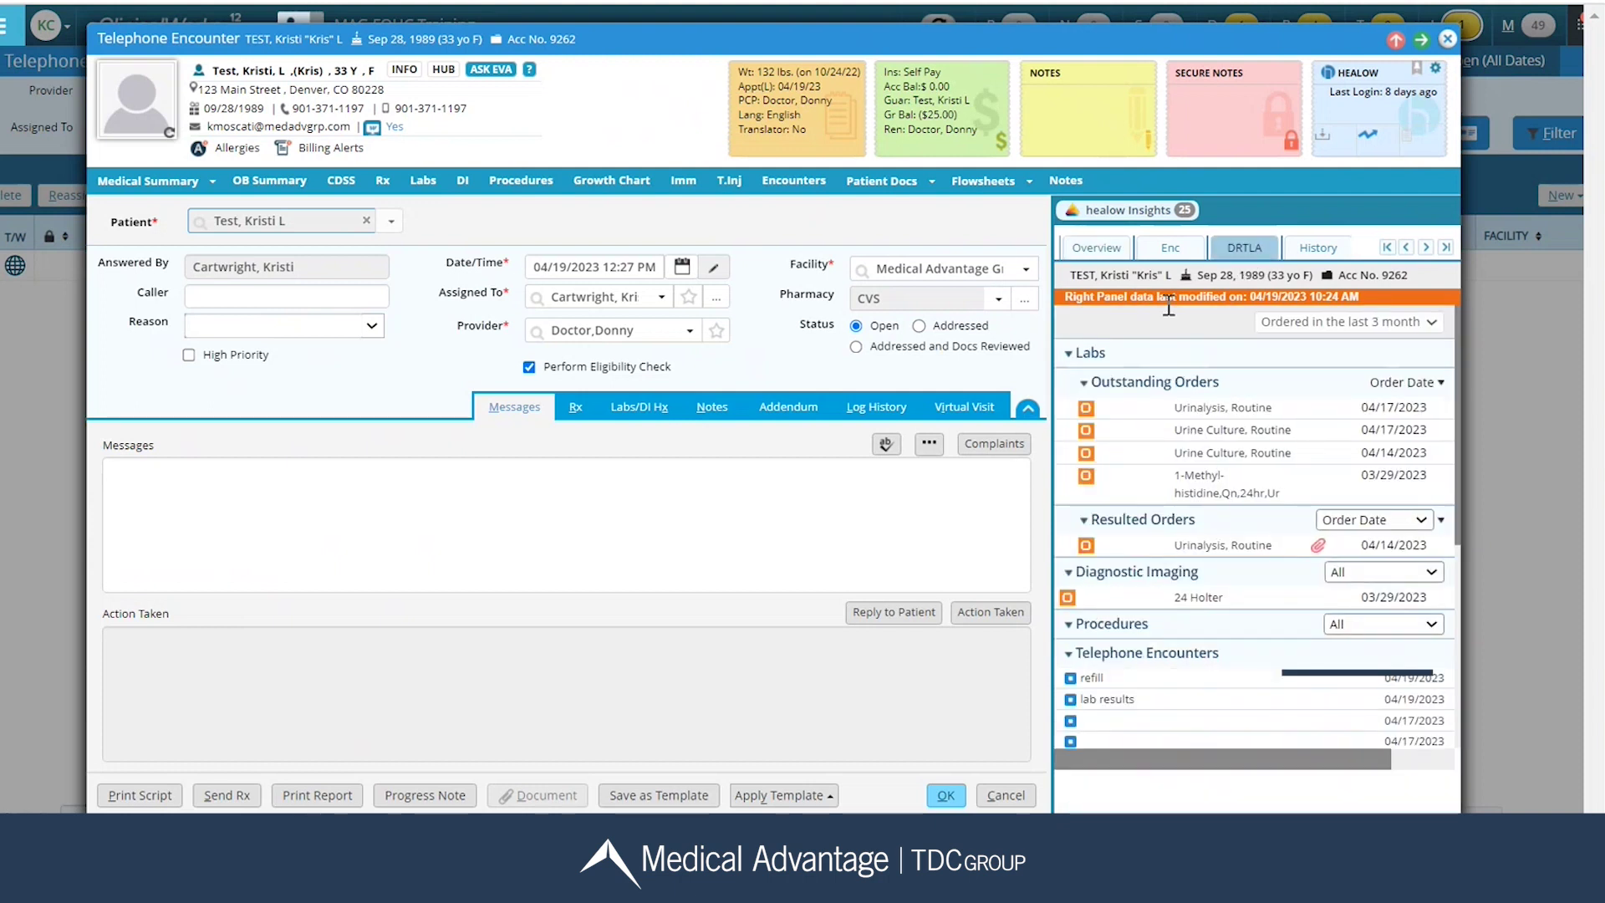
scroll(1122, 465, "down", 1)
scroll(1122, 463, "down", 4)
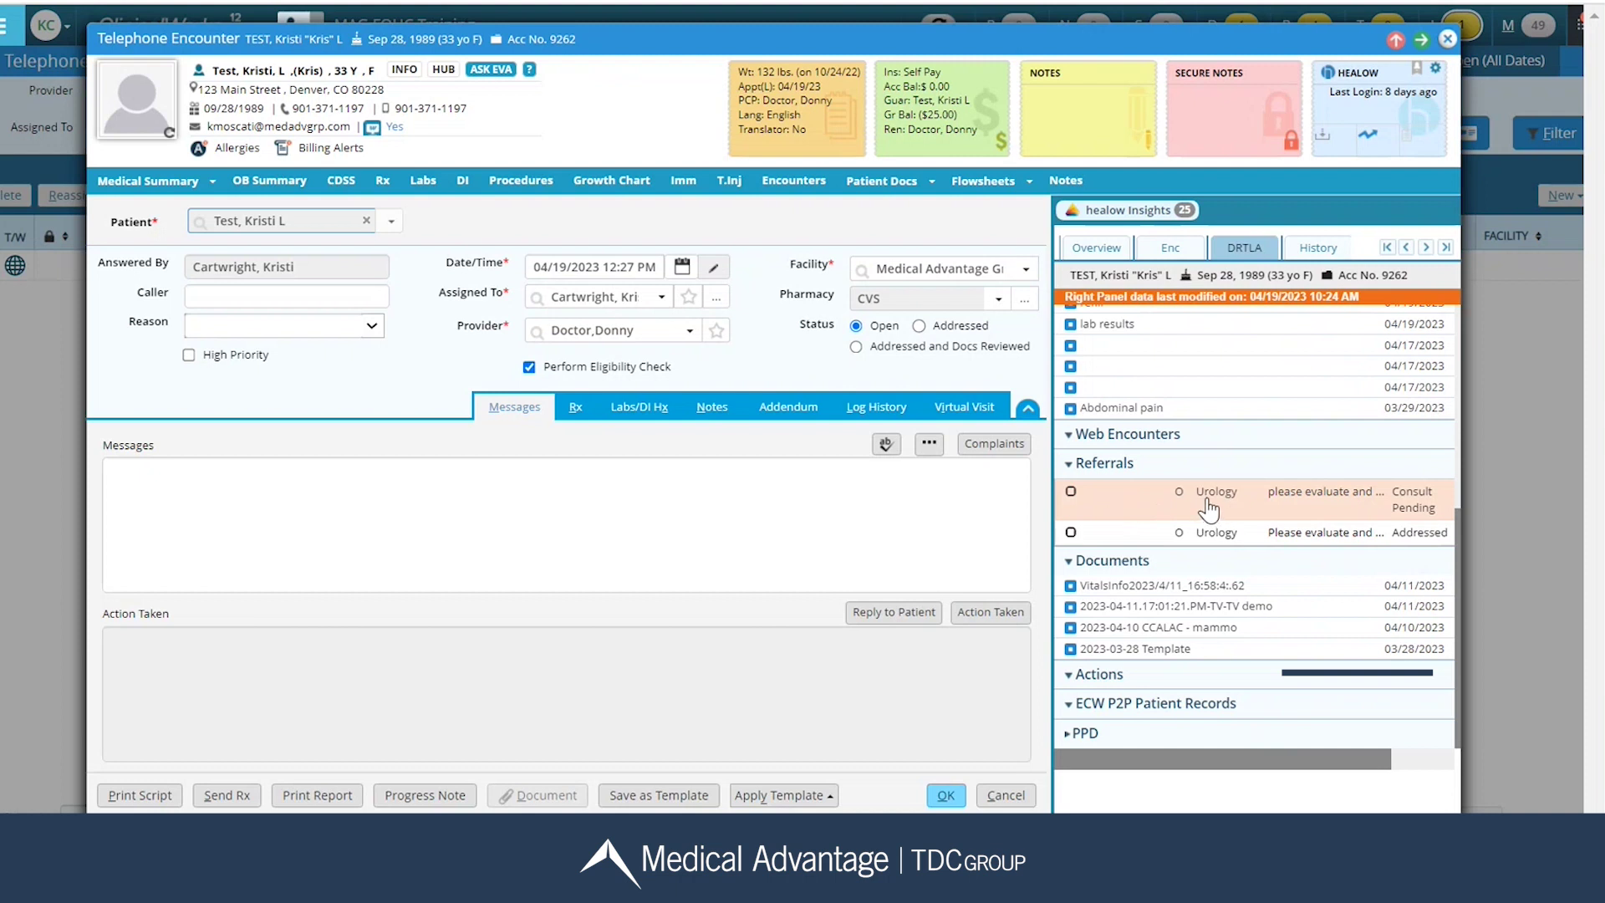
double_click(1336, 501)
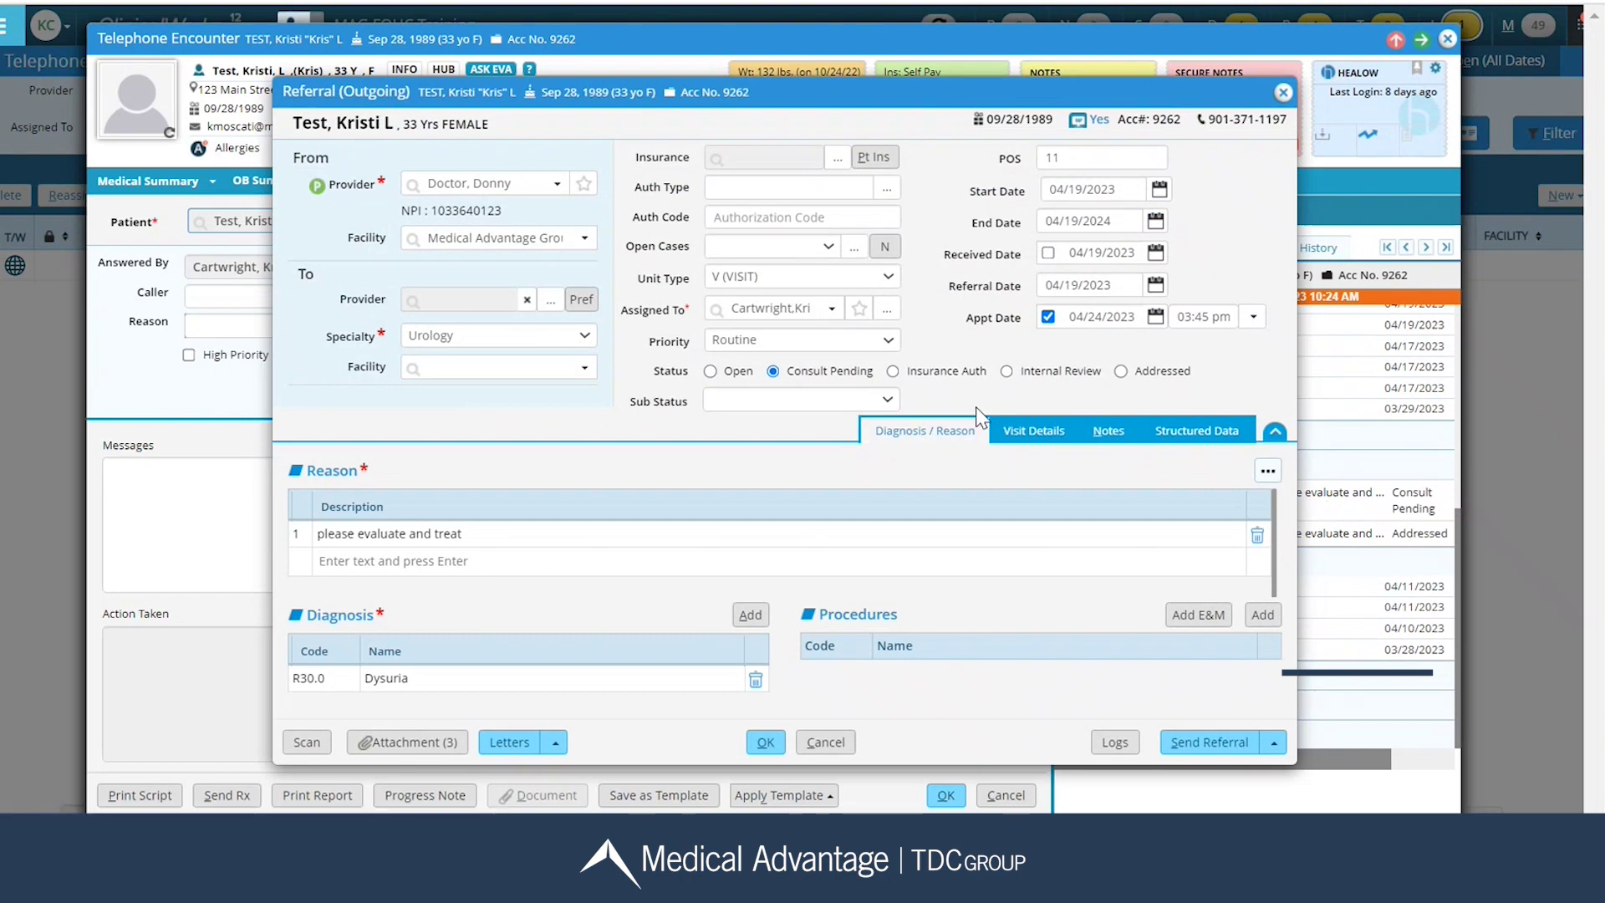
left_click(766, 742)
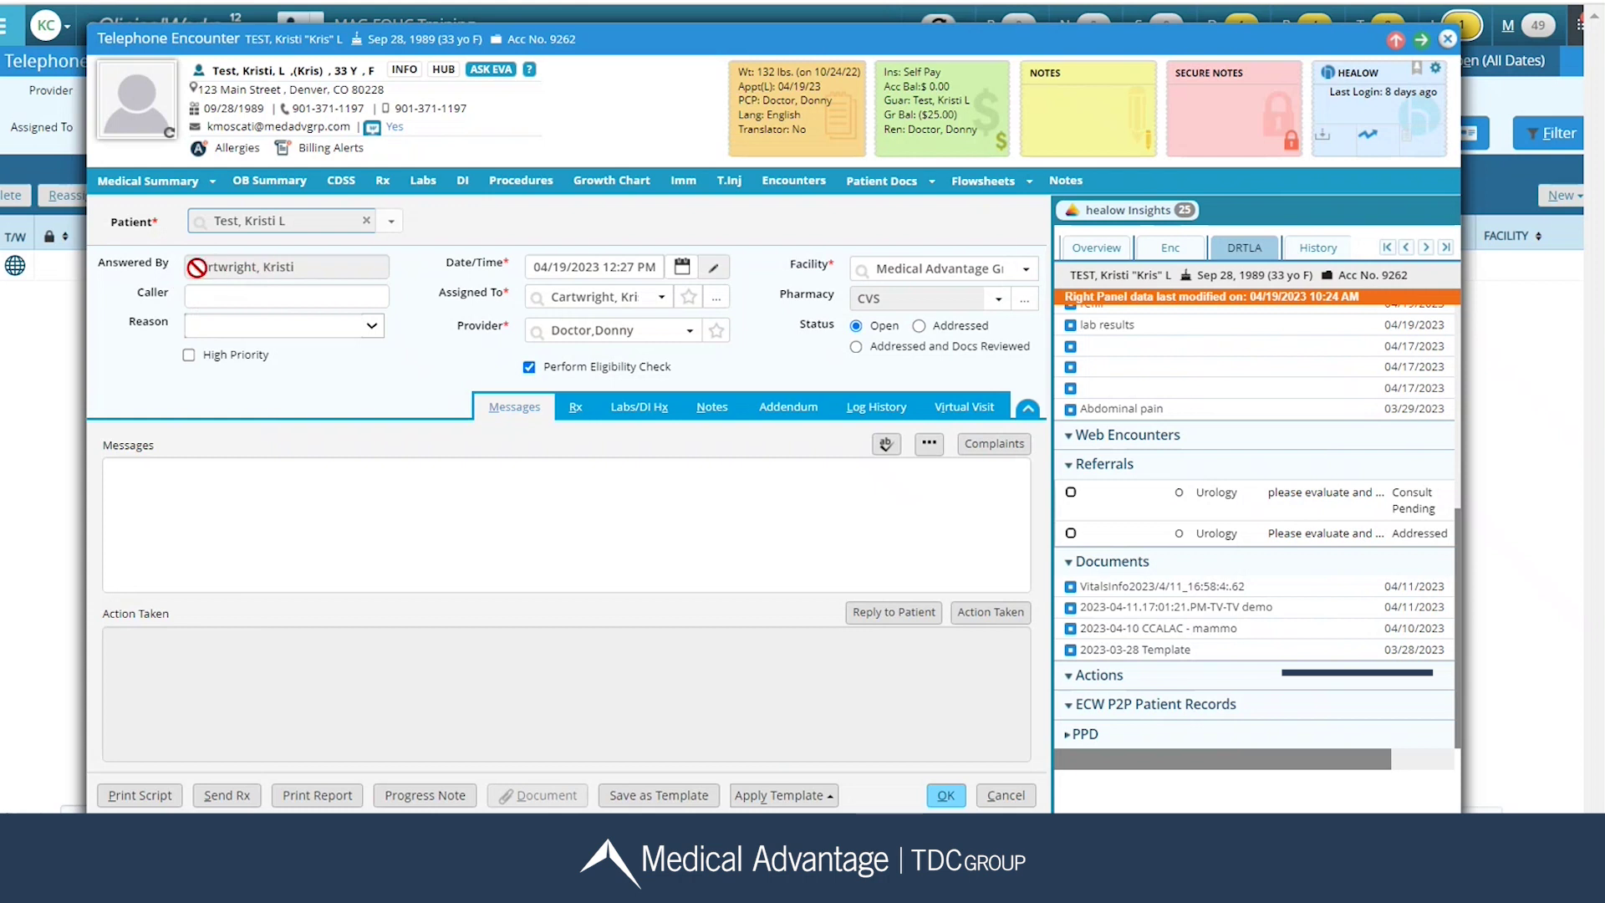
Step: Enter "patient" as the caller of the new telephone encounter
left_click(226, 294)
type("patien")
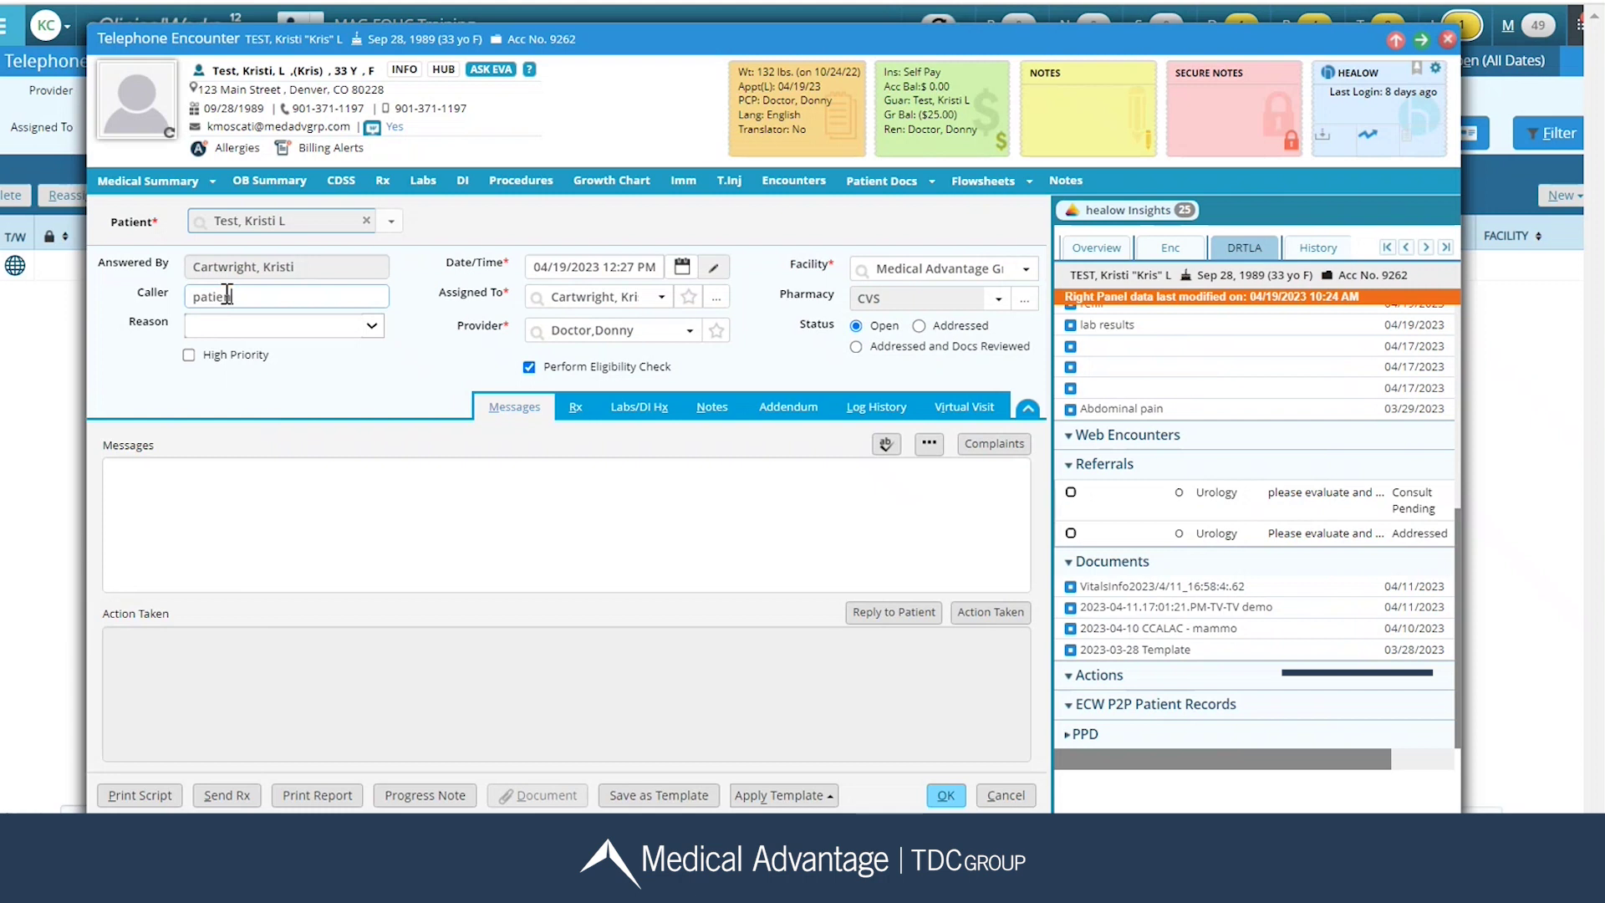
type("t")
Step: Look through the preset call reasons and enter "dysuria and pelvic pain" as the encounter's reason
left_click(210, 329)
left_click(372, 327)
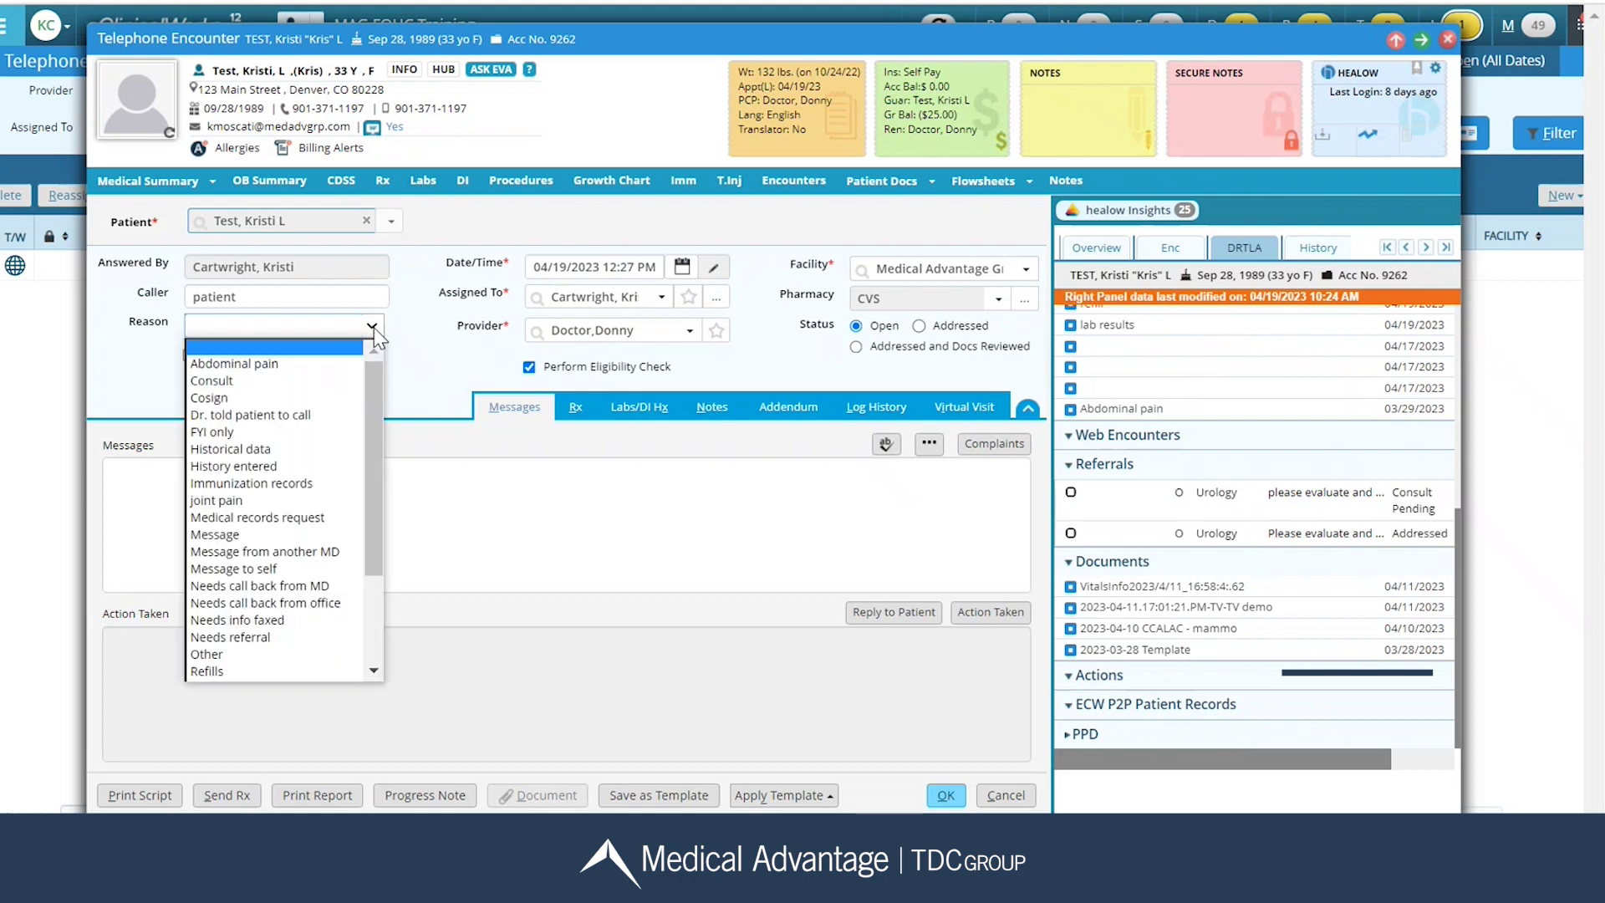
scroll(371, 389, "down", 3)
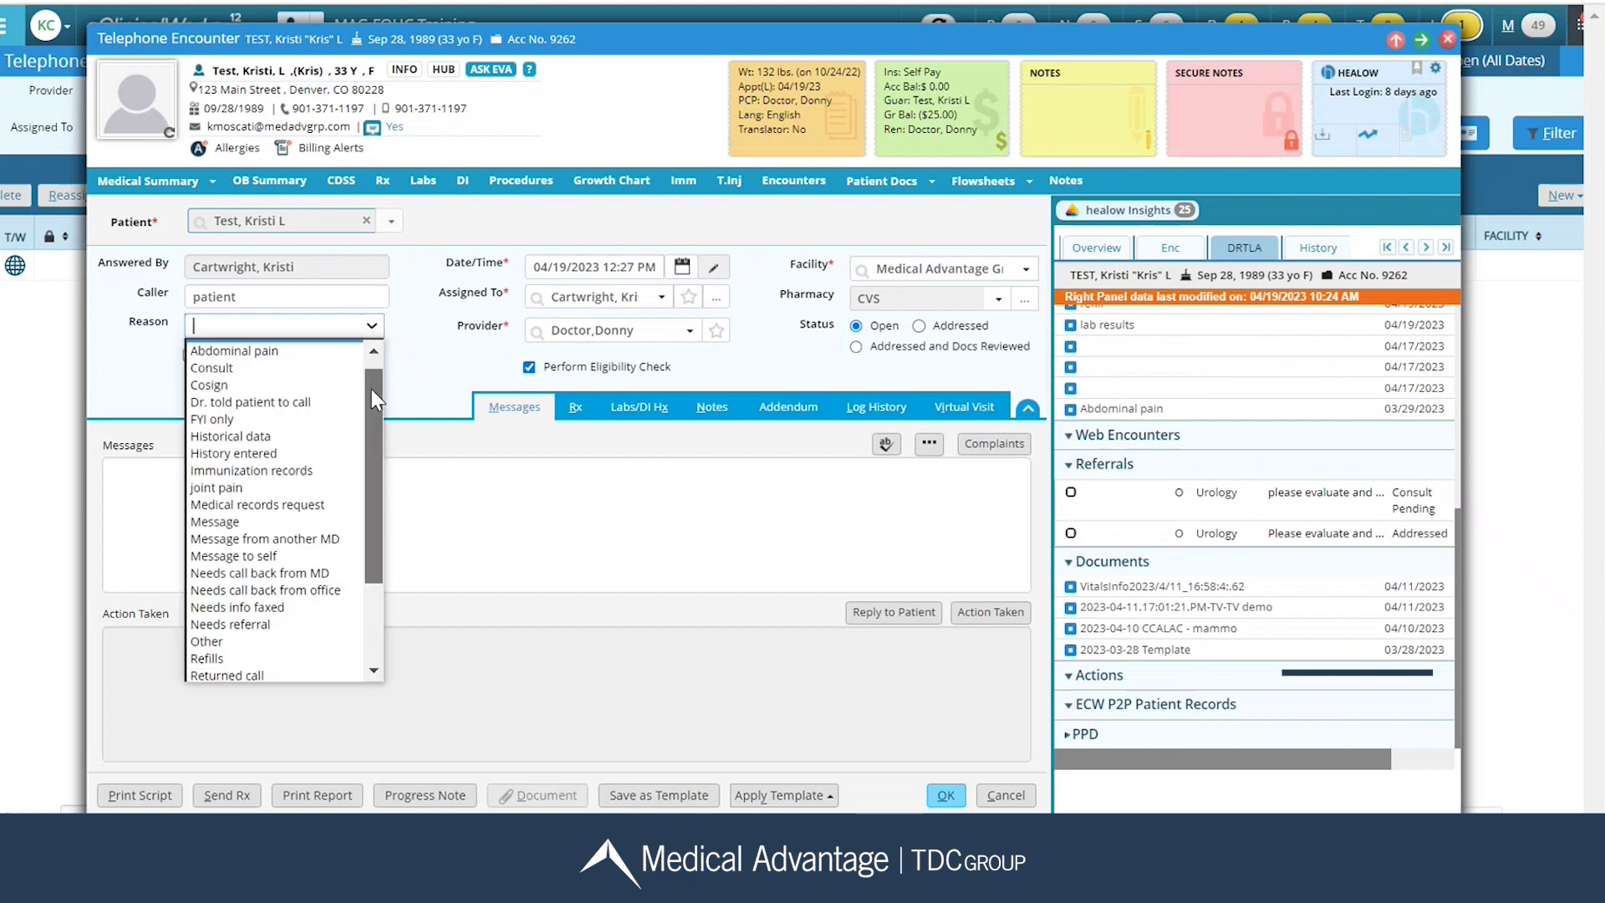
left_click_drag(385, 495, 375, 368)
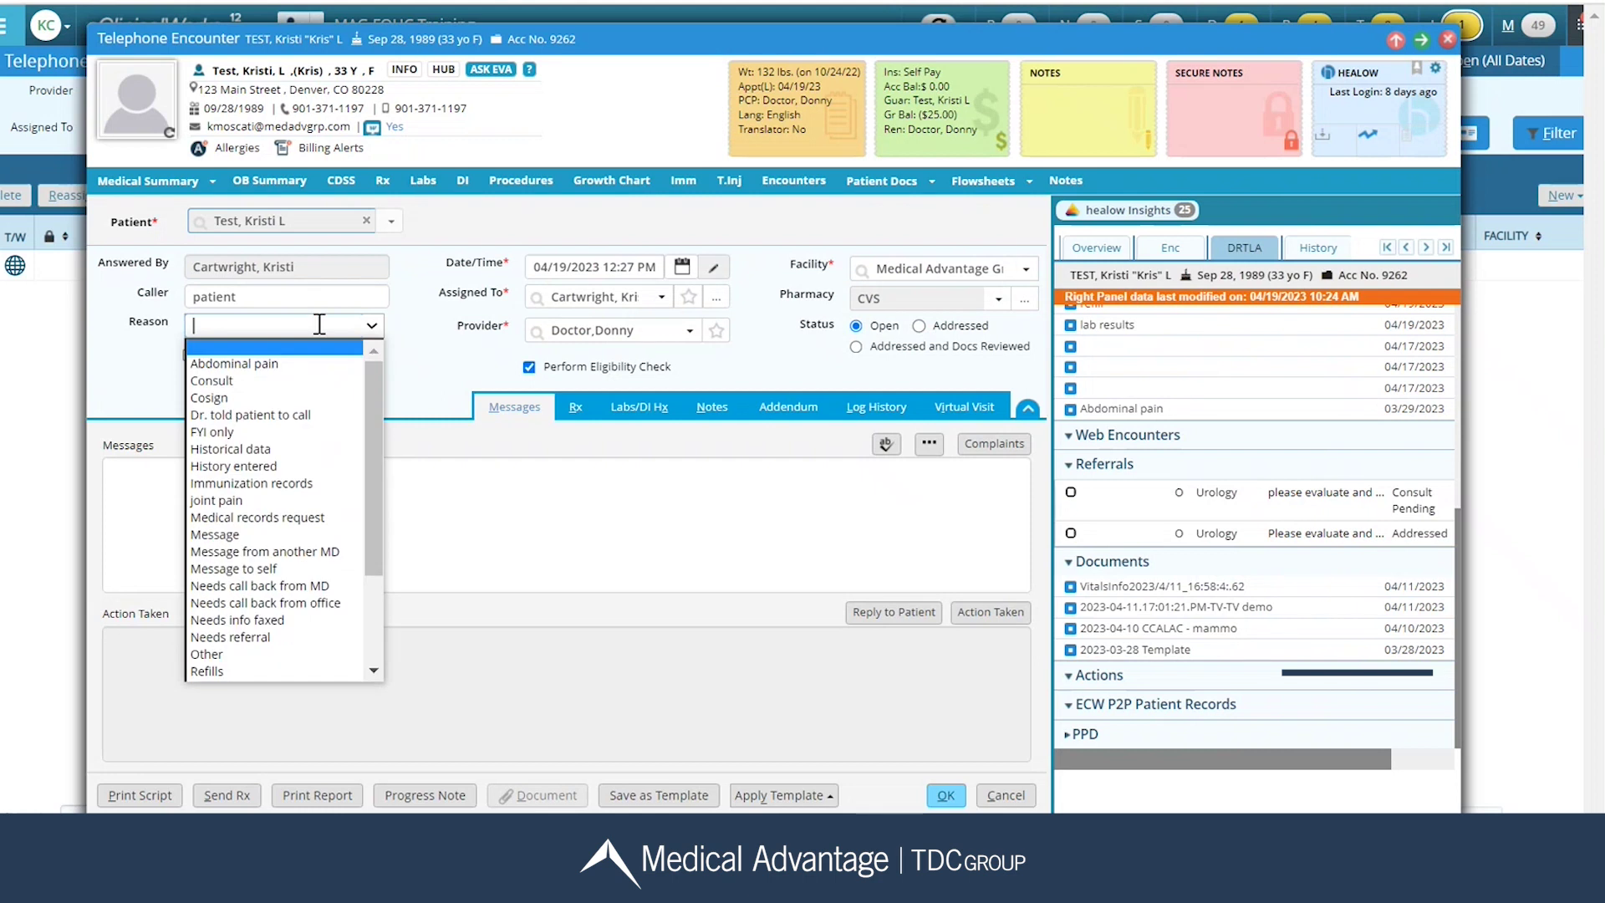
left_click(313, 319)
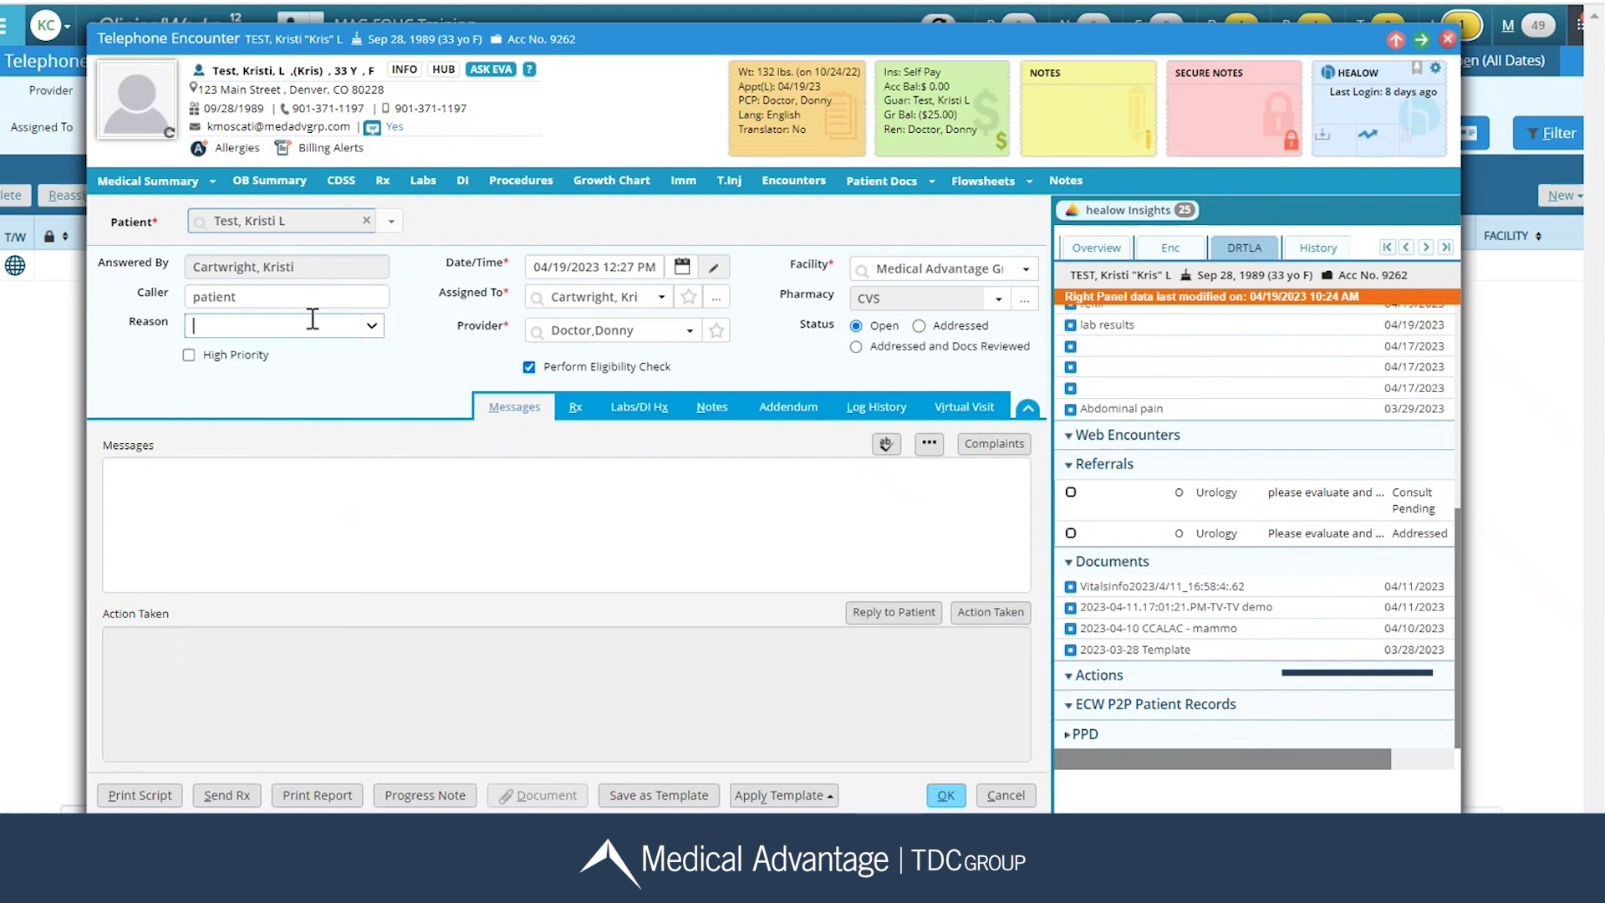
type("dysrual")
key("BackSpace")
key("BackSpace")
key("BackSpace")
type("uria and pelvic pain")
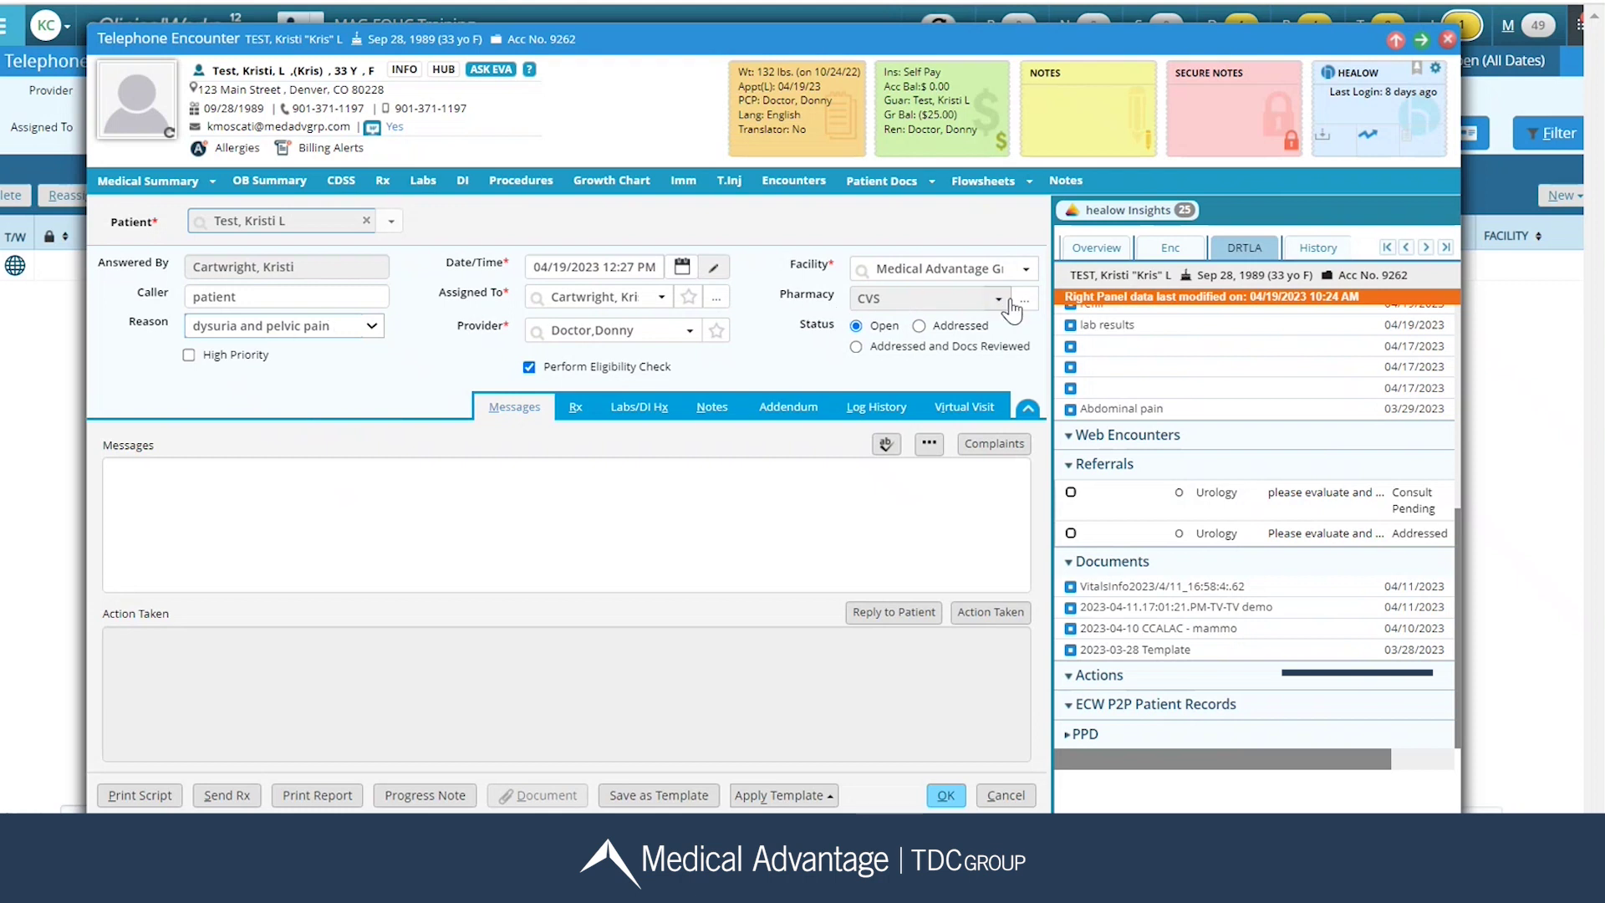
Step: Change the encounter's pharmacy to the Walgreens on Washington Ave and view the local pharmacy database before closing it
left_click(1000, 303)
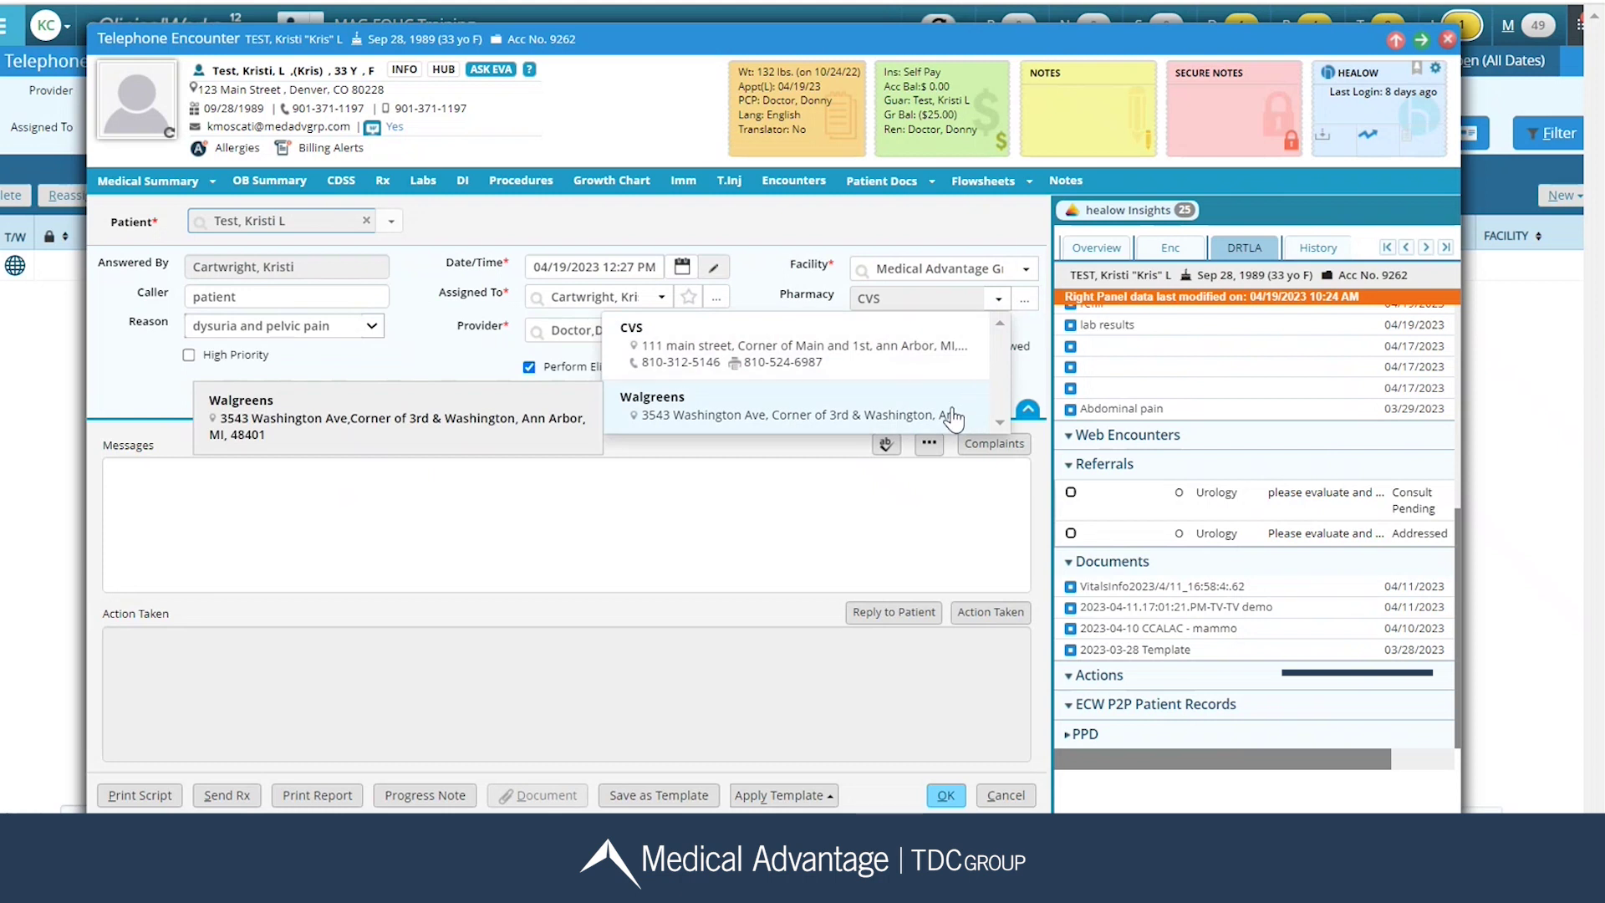
left_click(953, 415)
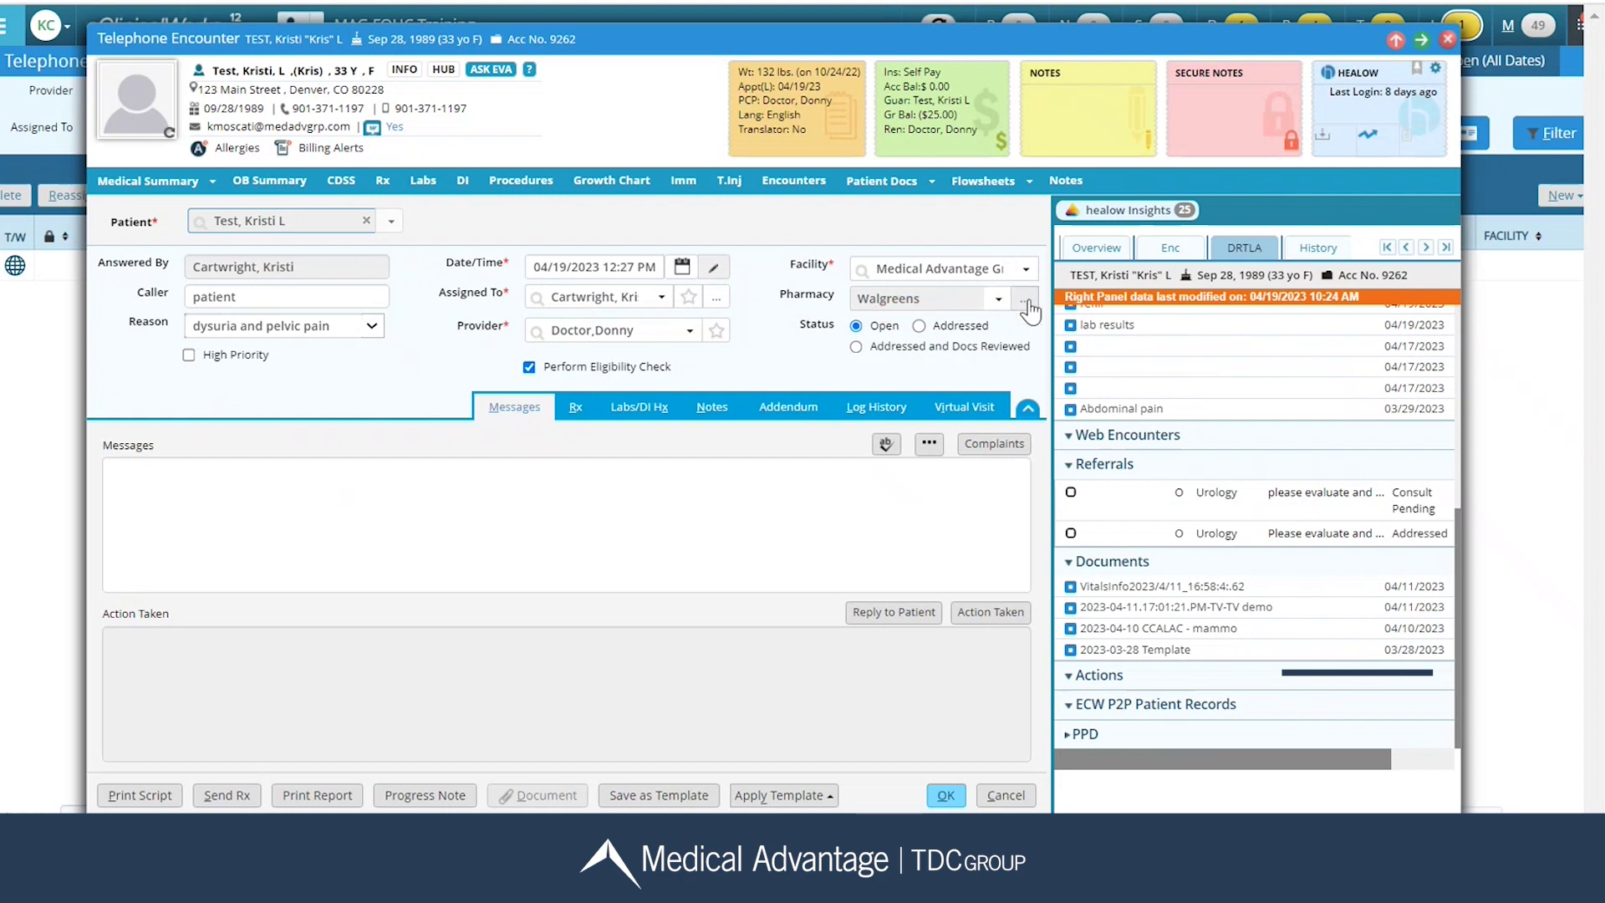
left_click(1029, 301)
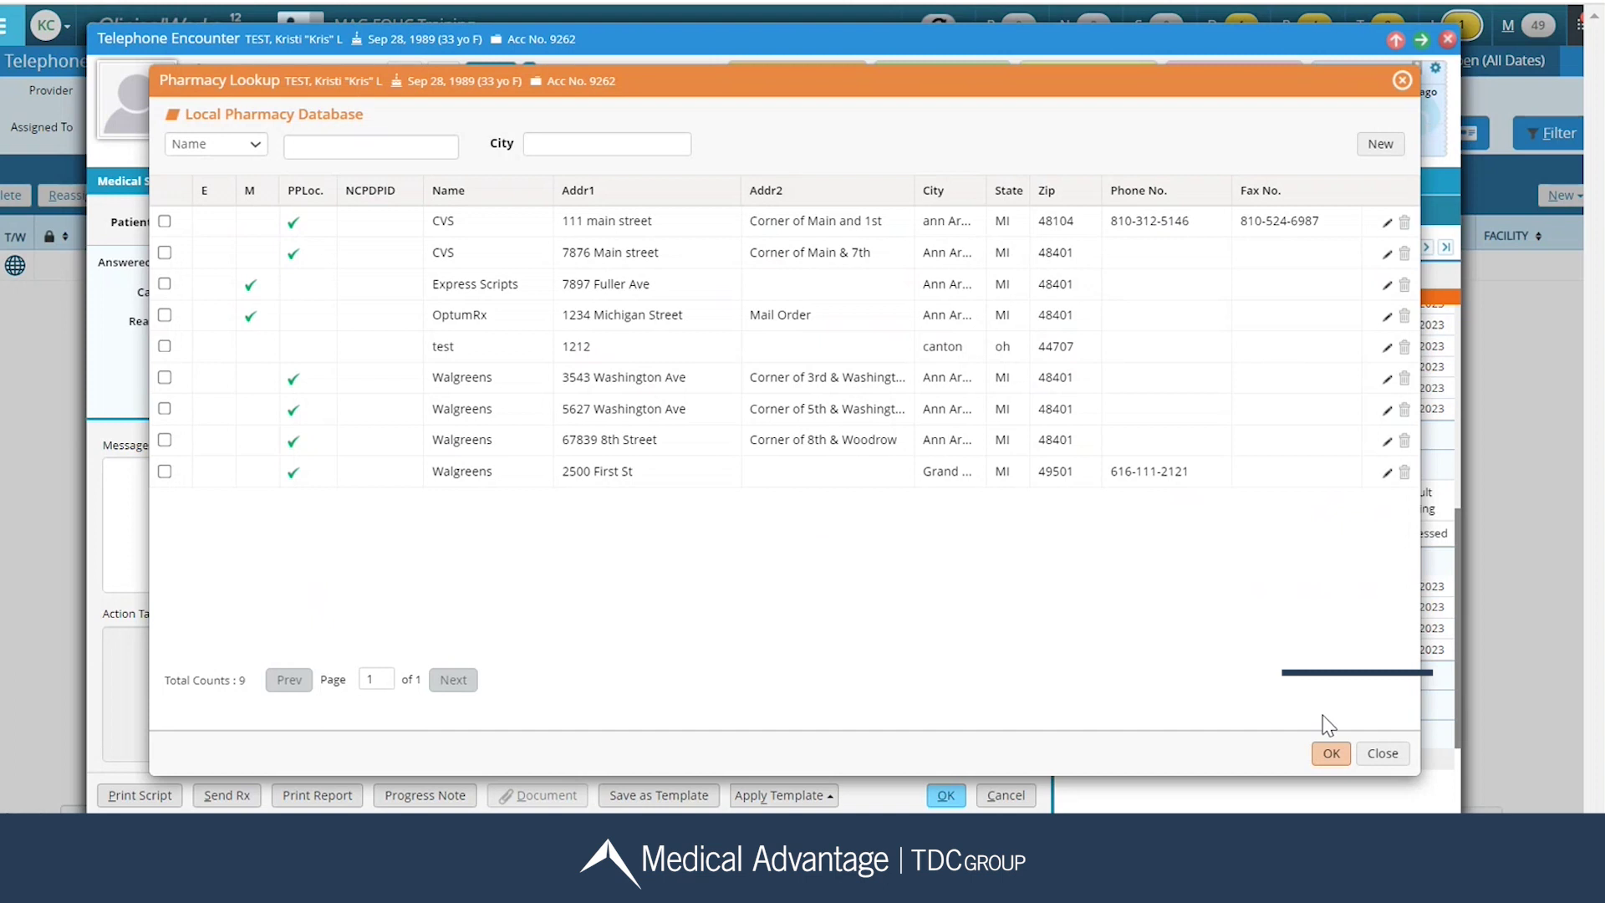
left_click(1331, 754)
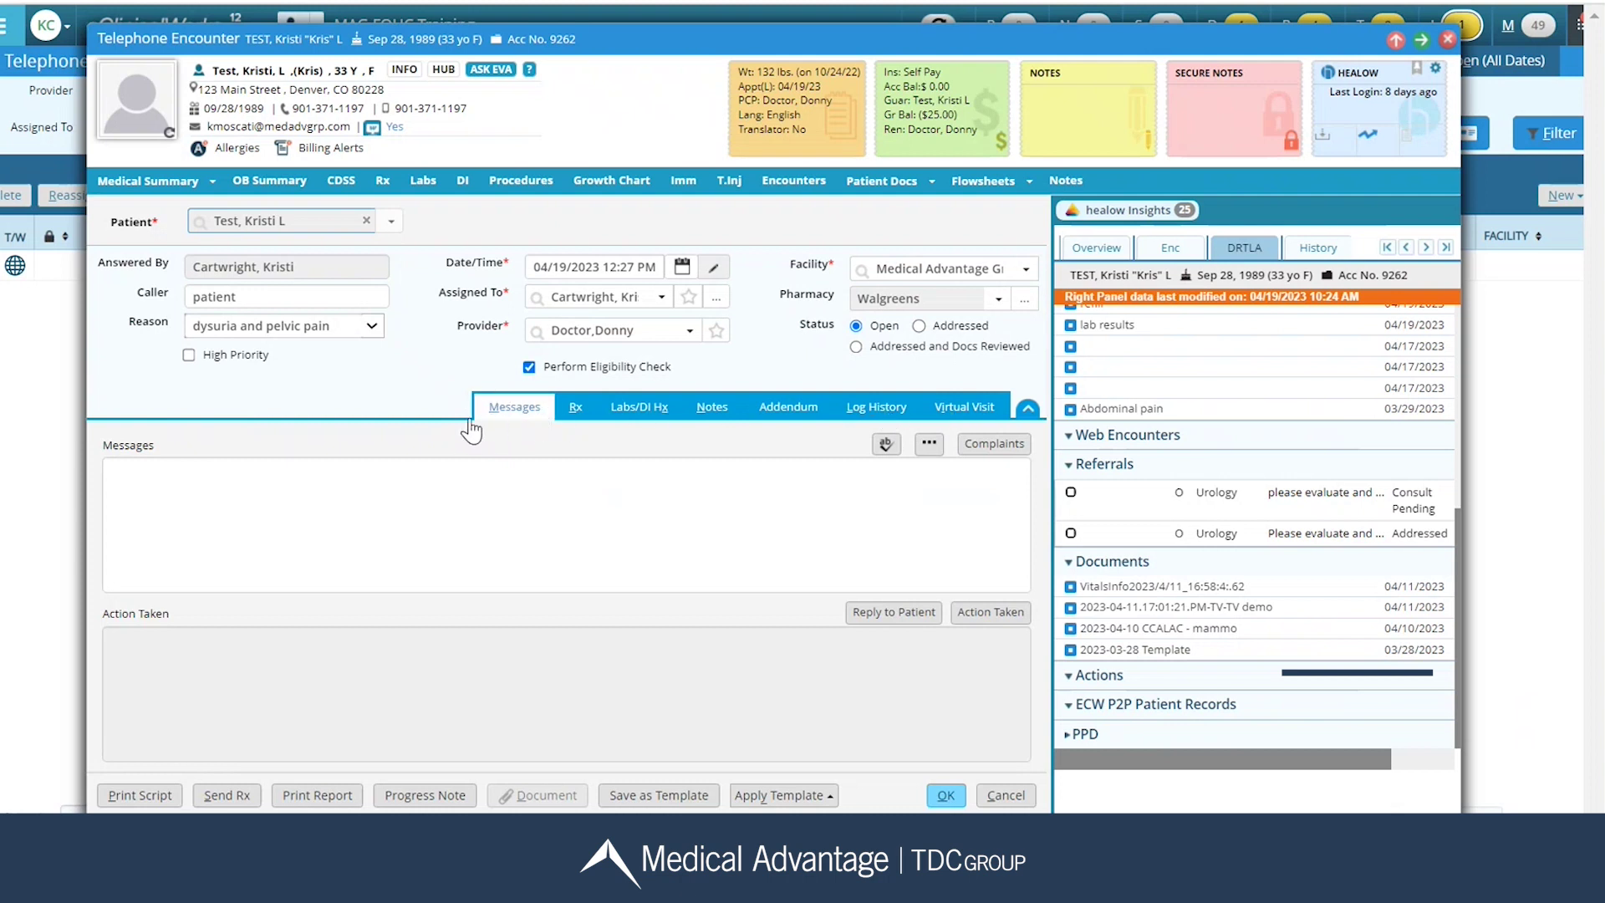
left_click(171, 491)
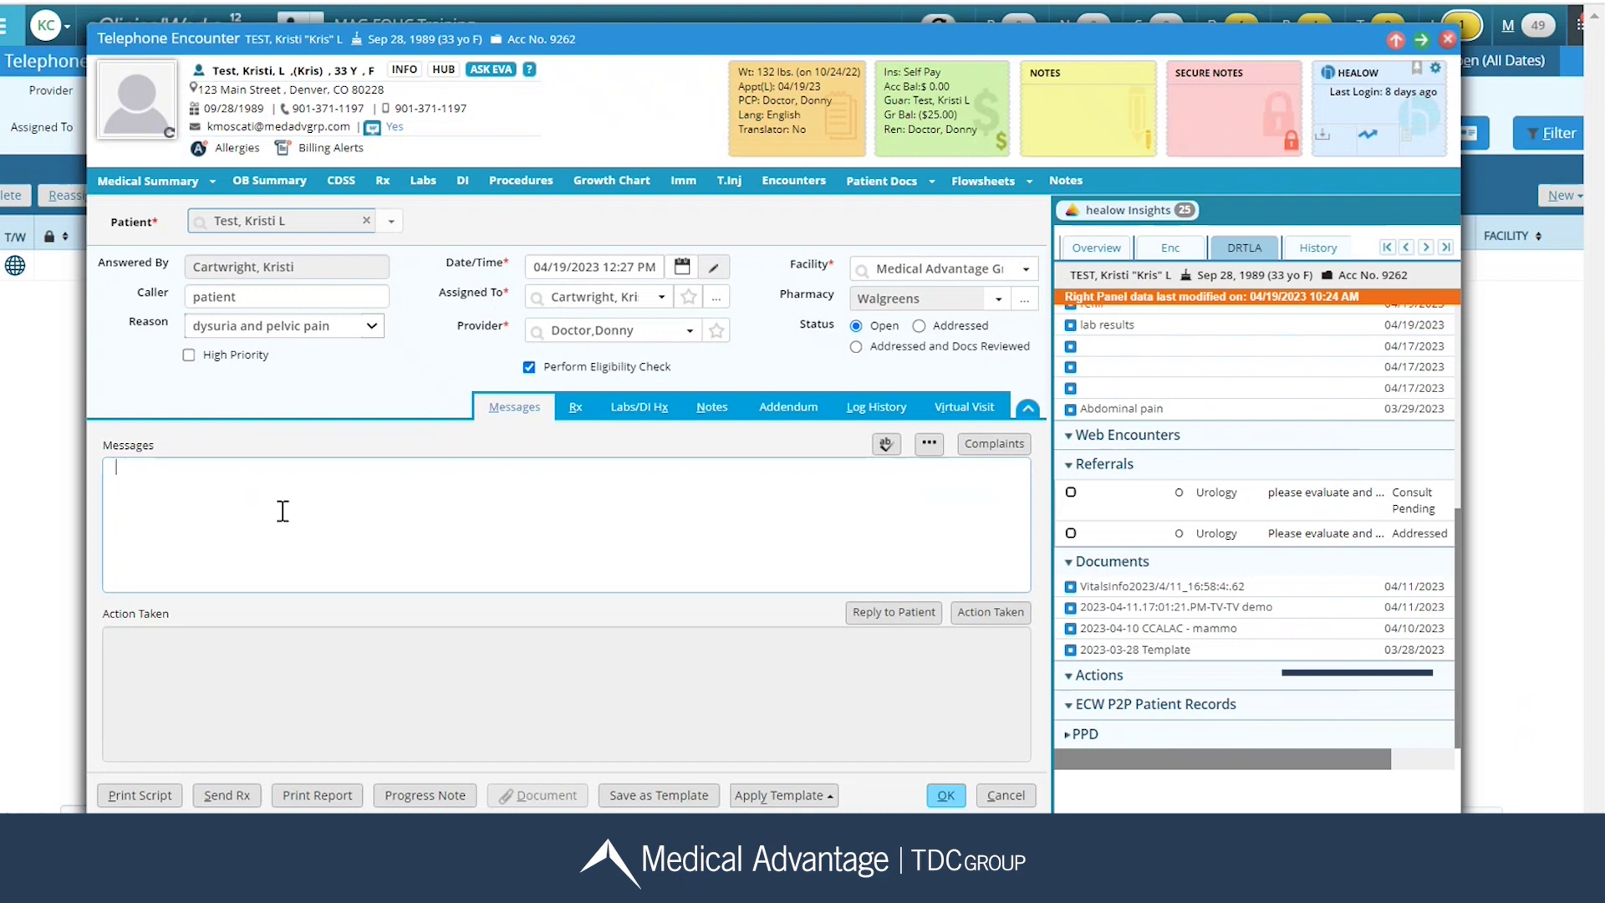
type("@do")
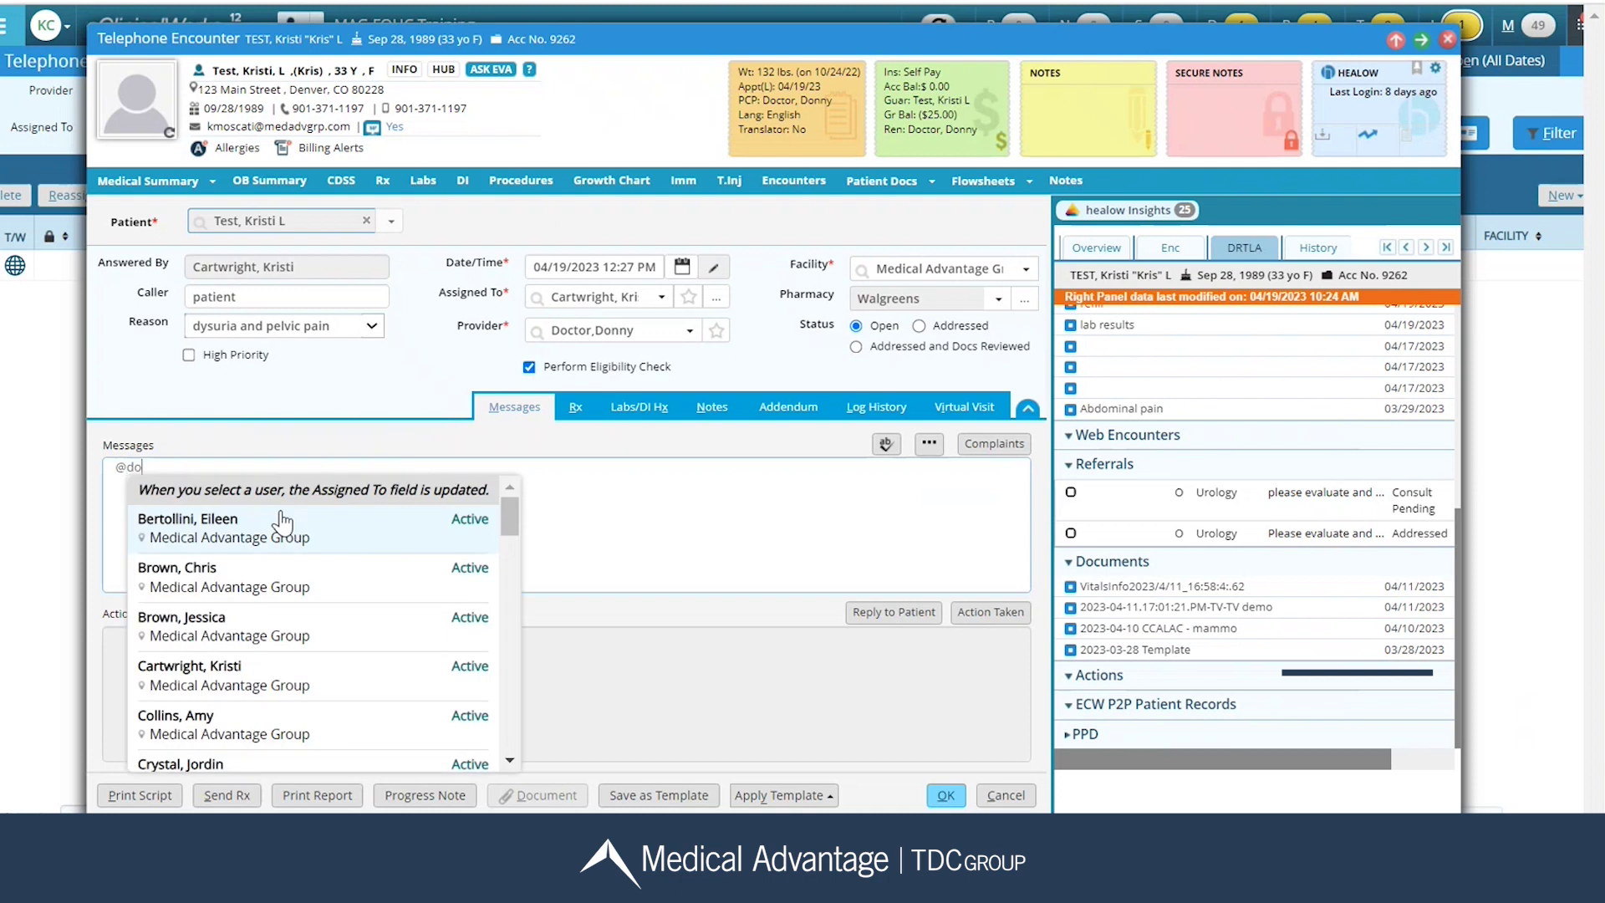
type("c")
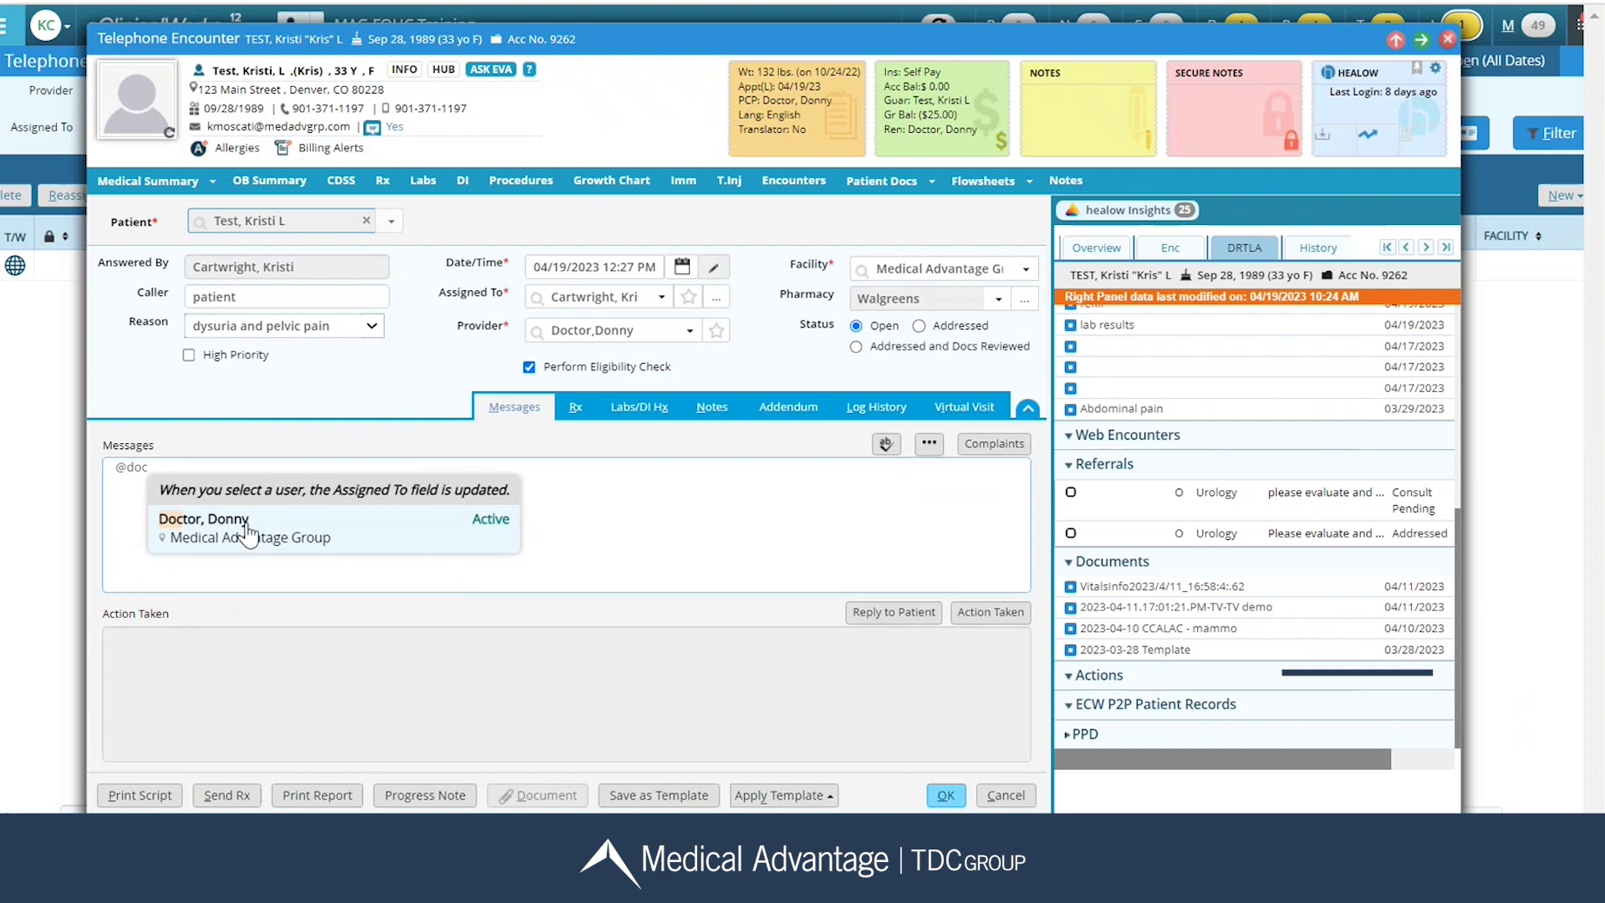
left_click(244, 527)
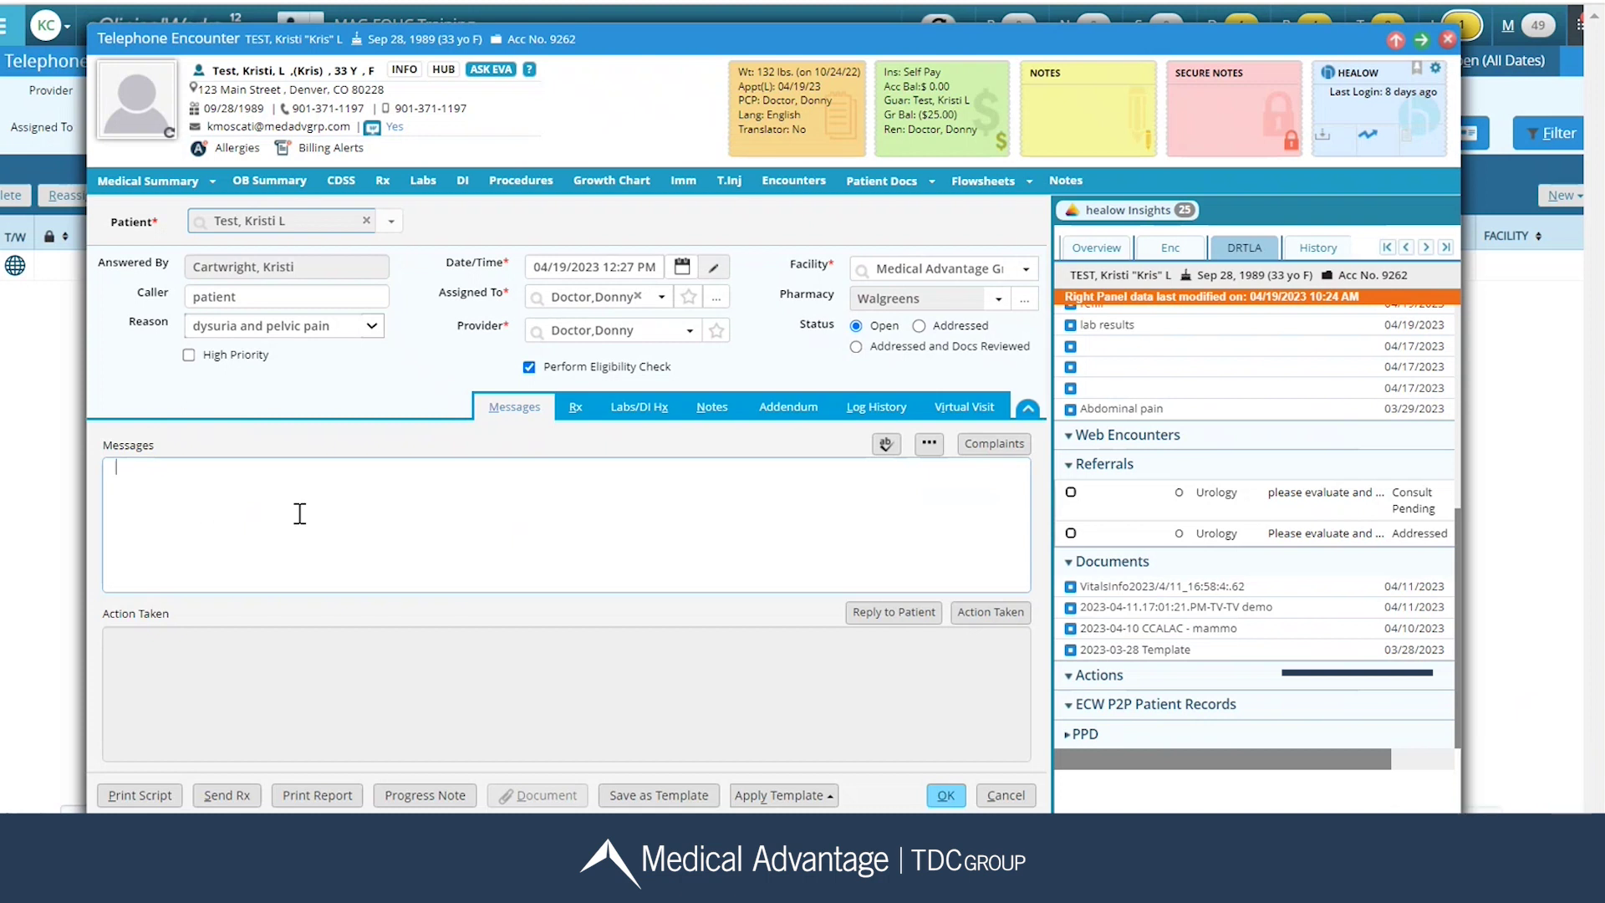
type("Patient is having pelvic pain.")
Step: Review the encounter's virtual visit note from the call details through the Subjective, Objective, Assessment and Plan sections
left_click(966, 410)
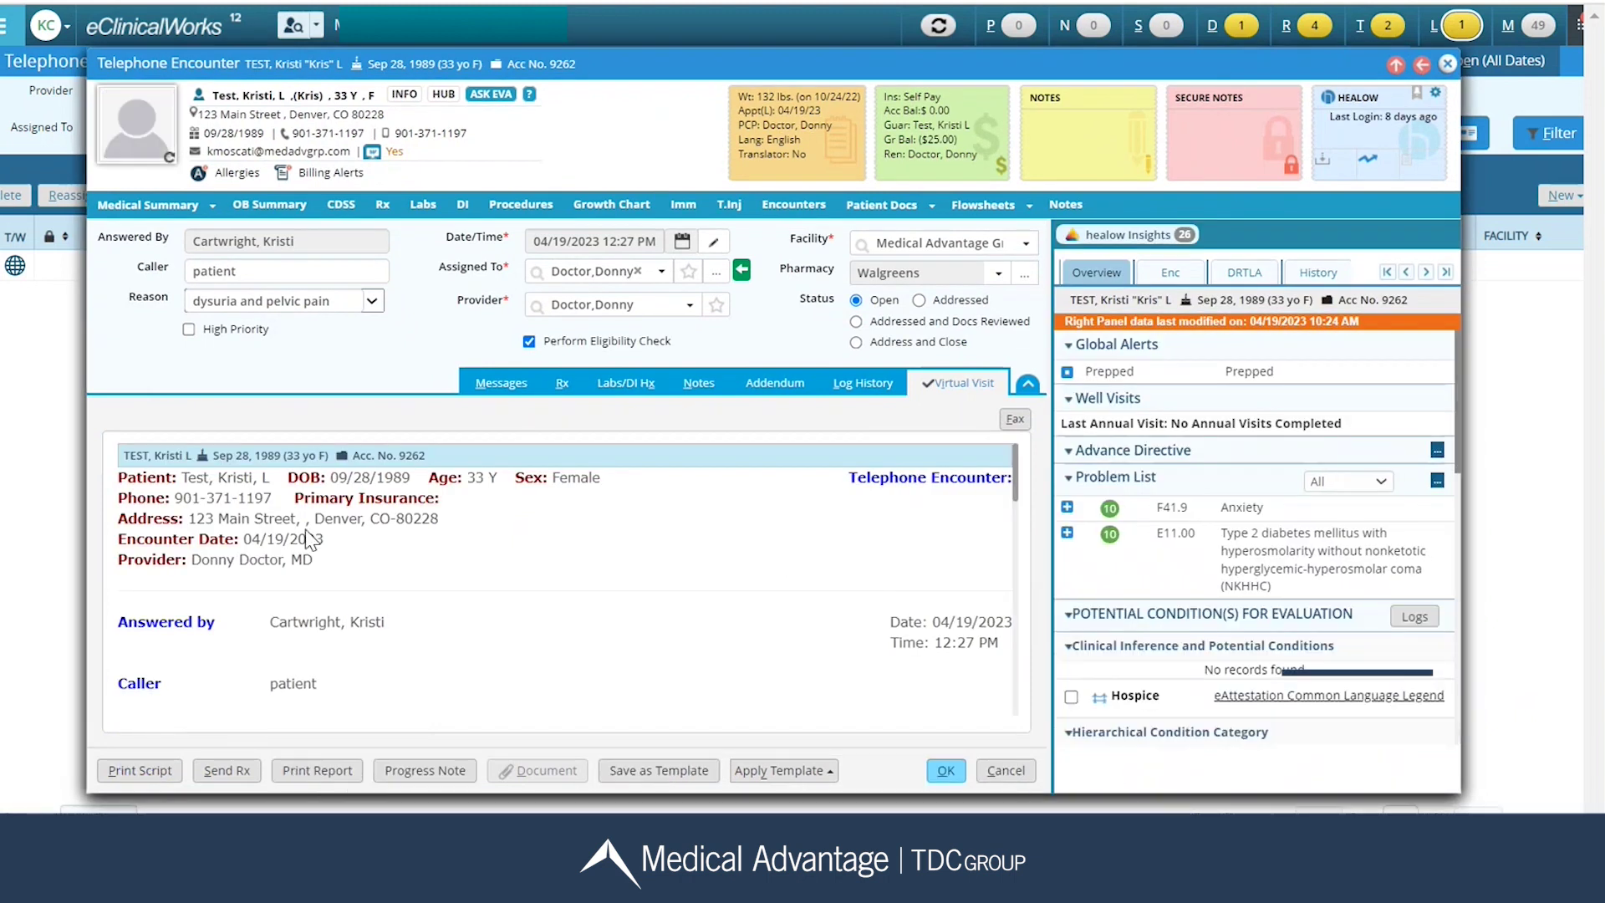
scroll(275, 509, "down", 2)
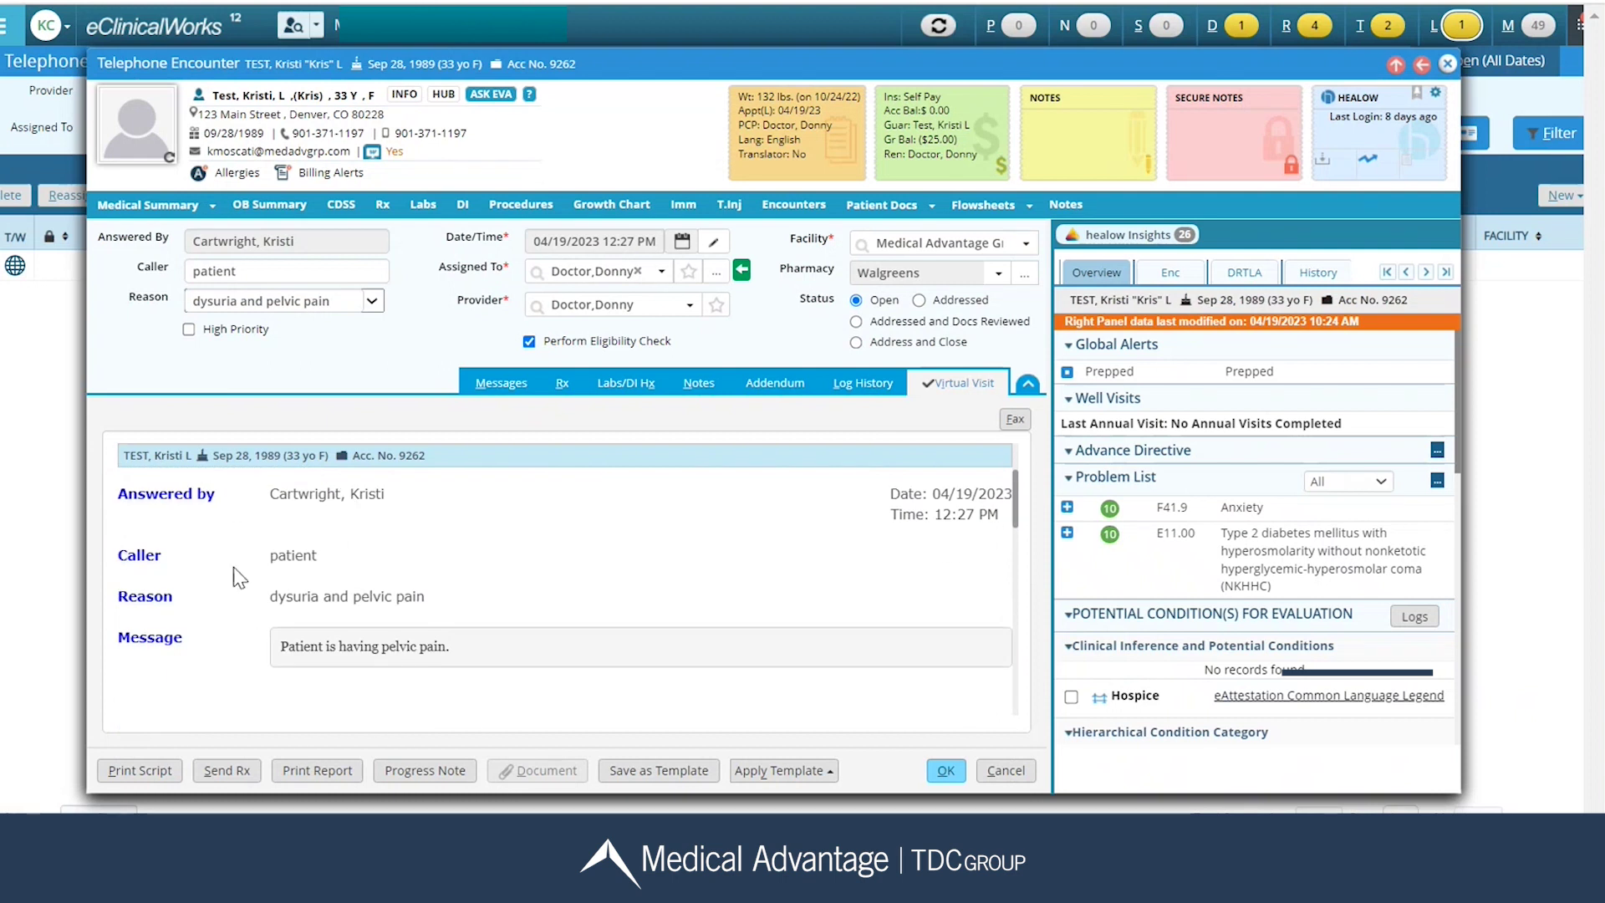
scroll(427, 555, "down", 5)
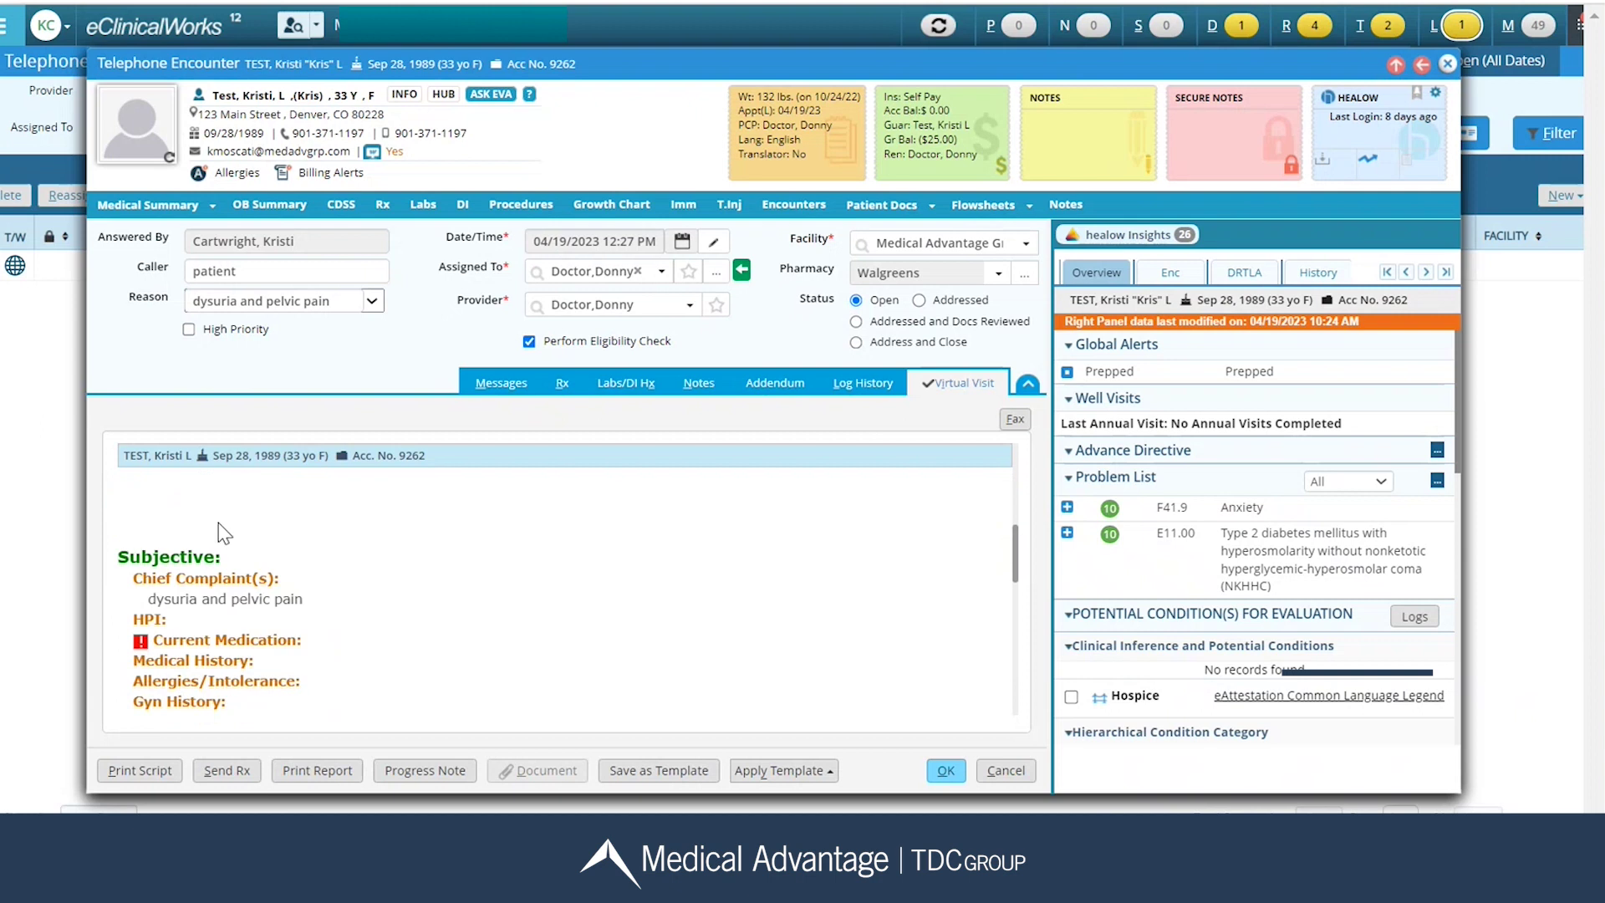
scroll(218, 524, "down", 5)
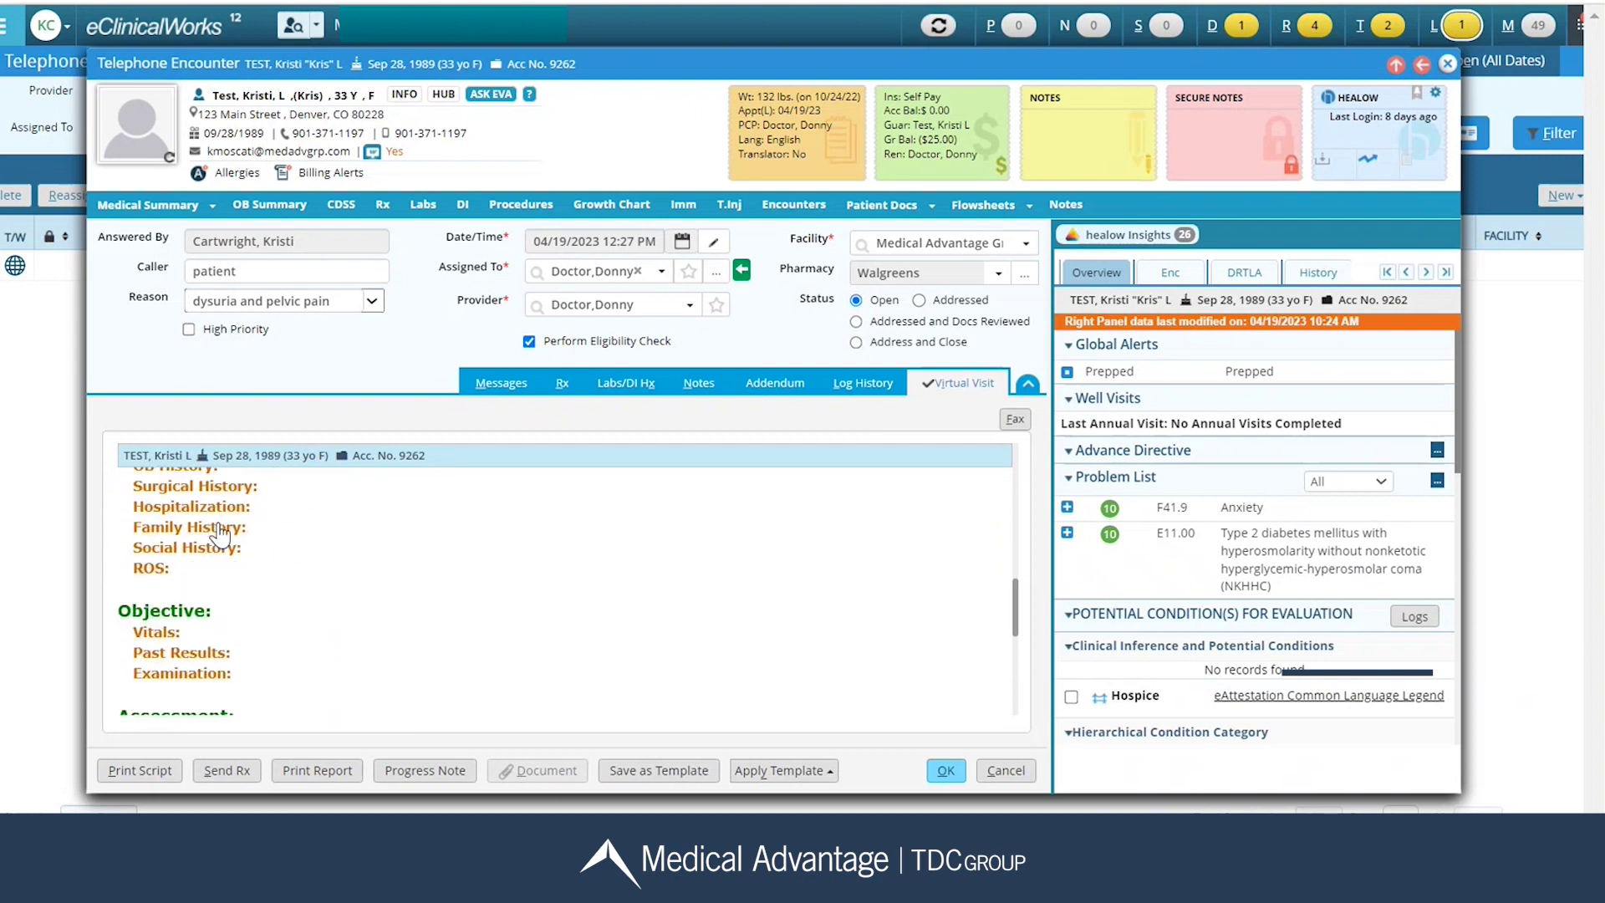
scroll(218, 532, "down", 4)
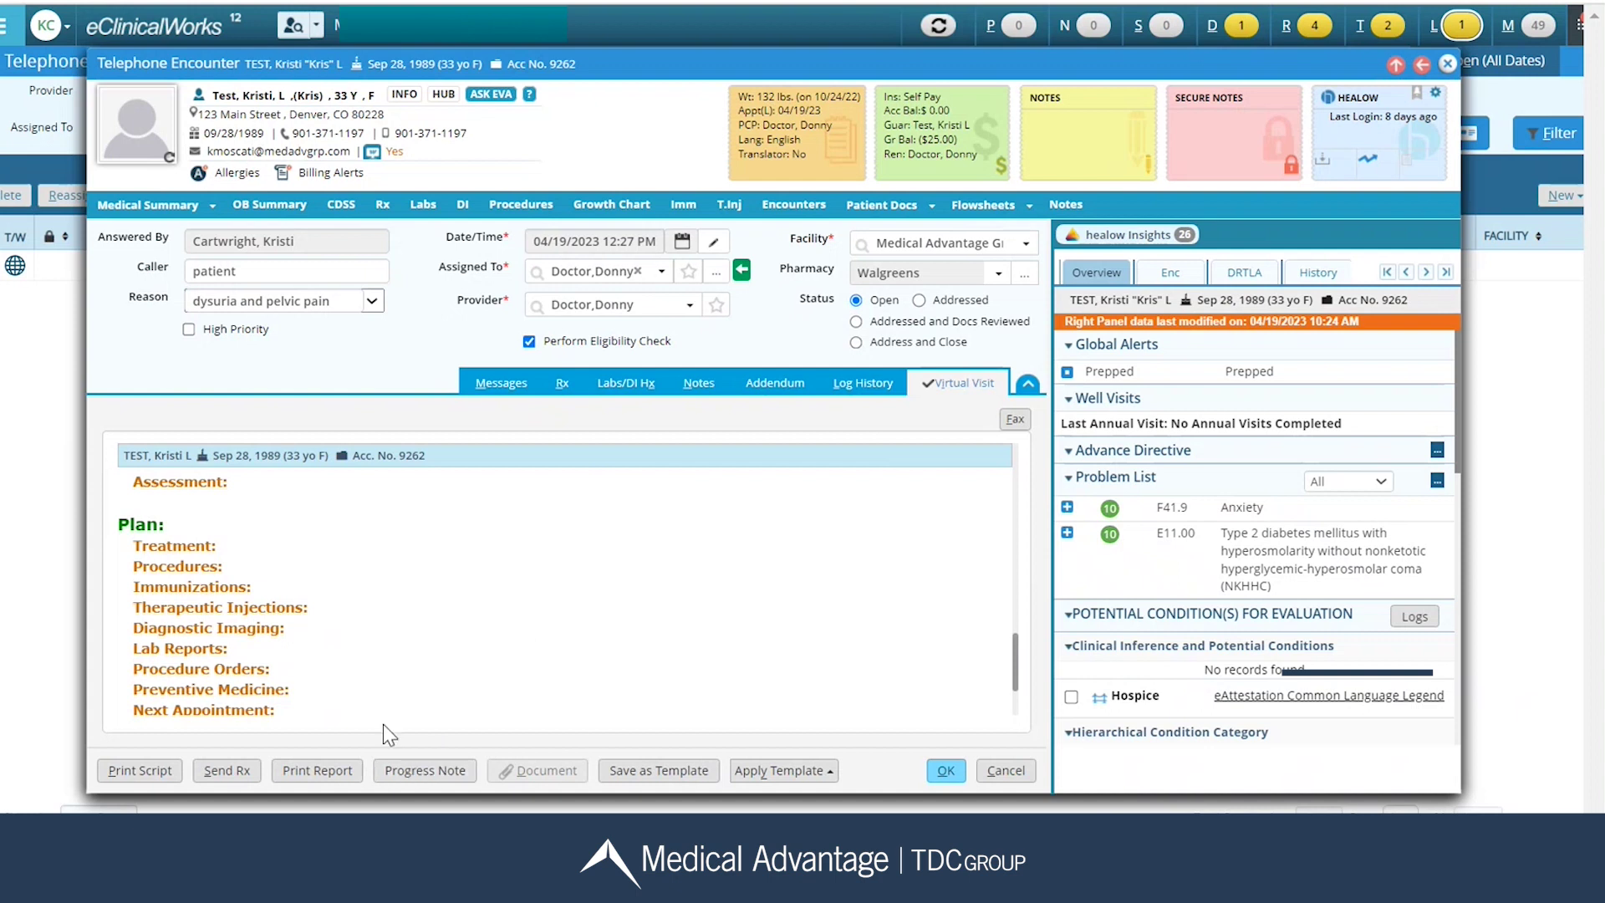
Step: Open the encounter's full progress note, close the patient hub over it and review the note's call details and clinical sections
left_click(410, 771)
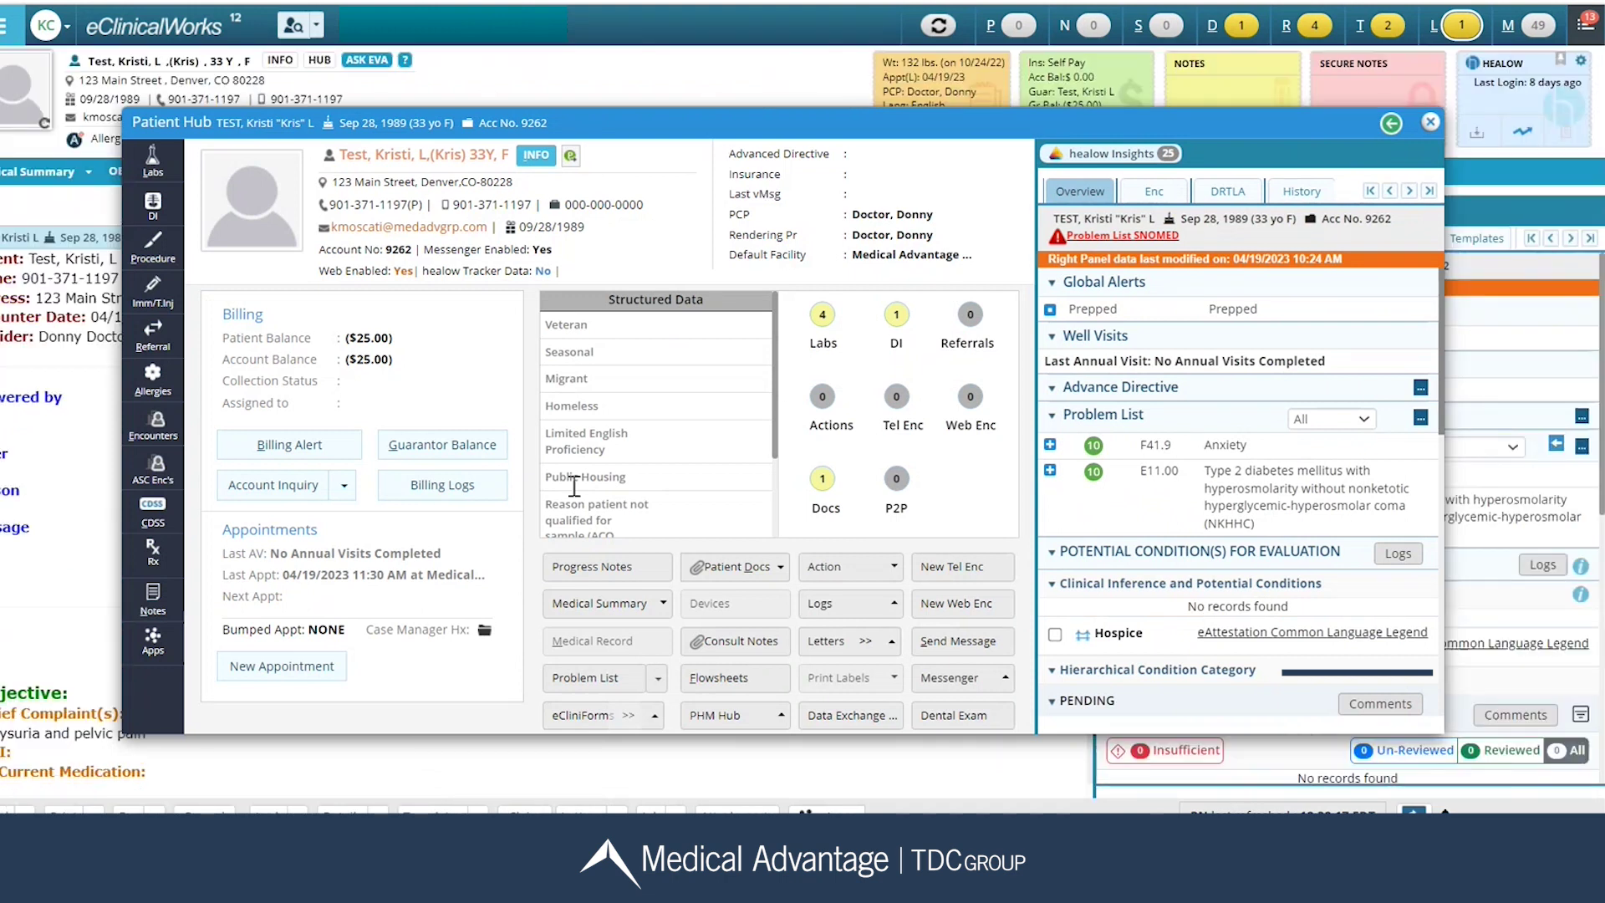
left_click(1430, 123)
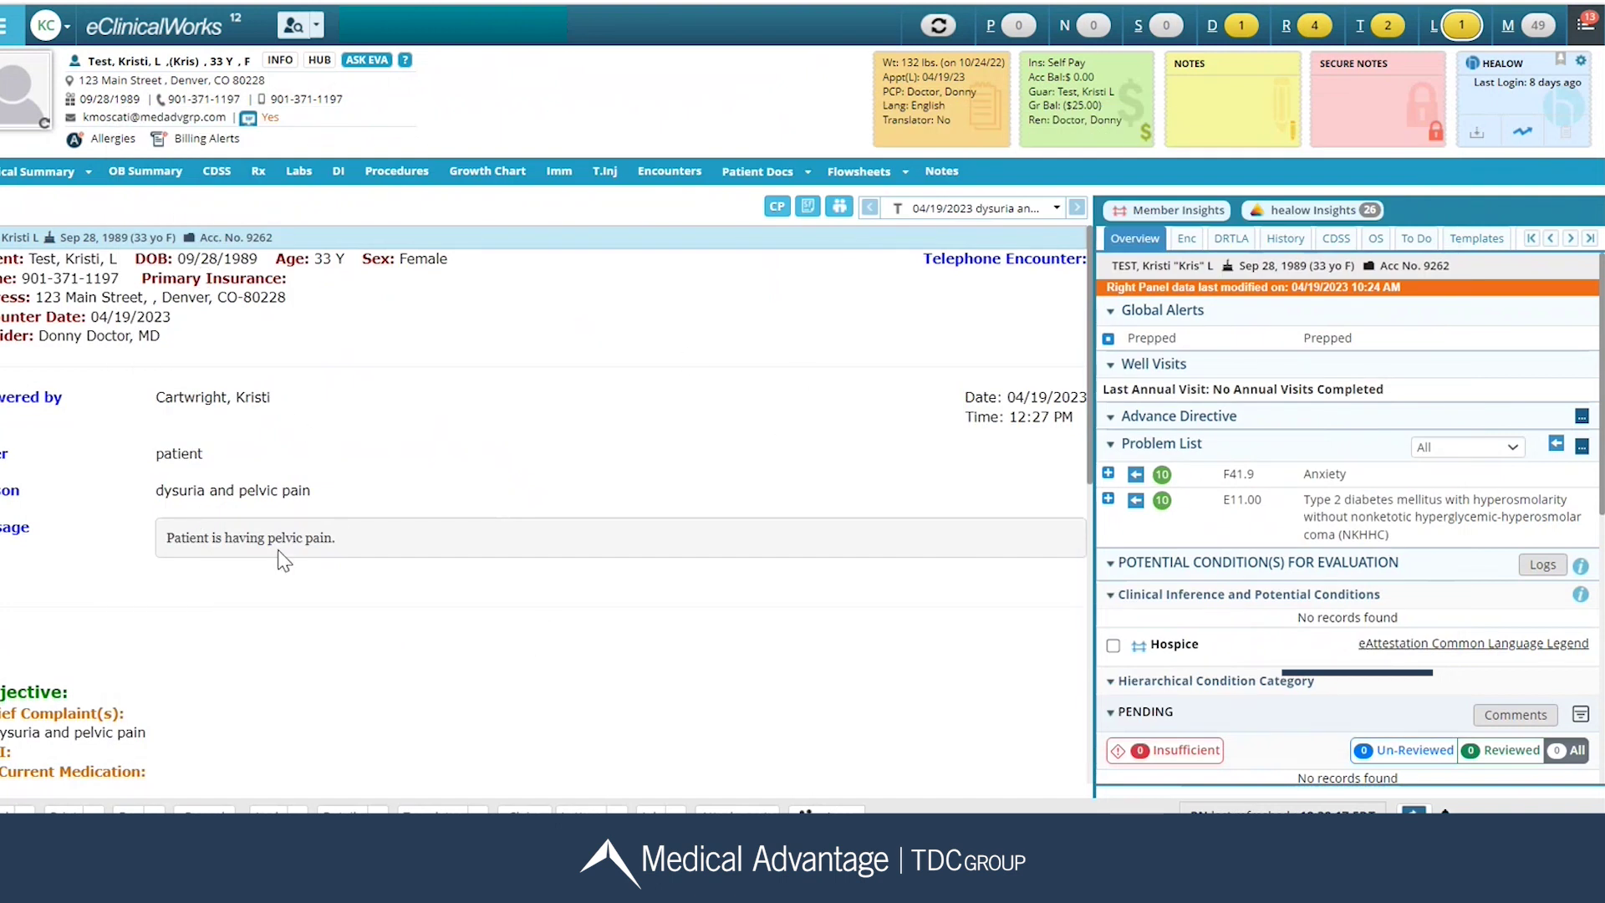
left_click_drag(155, 408, 176, 535)
left_click(360, 438)
scroll(288, 619, "down", 6)
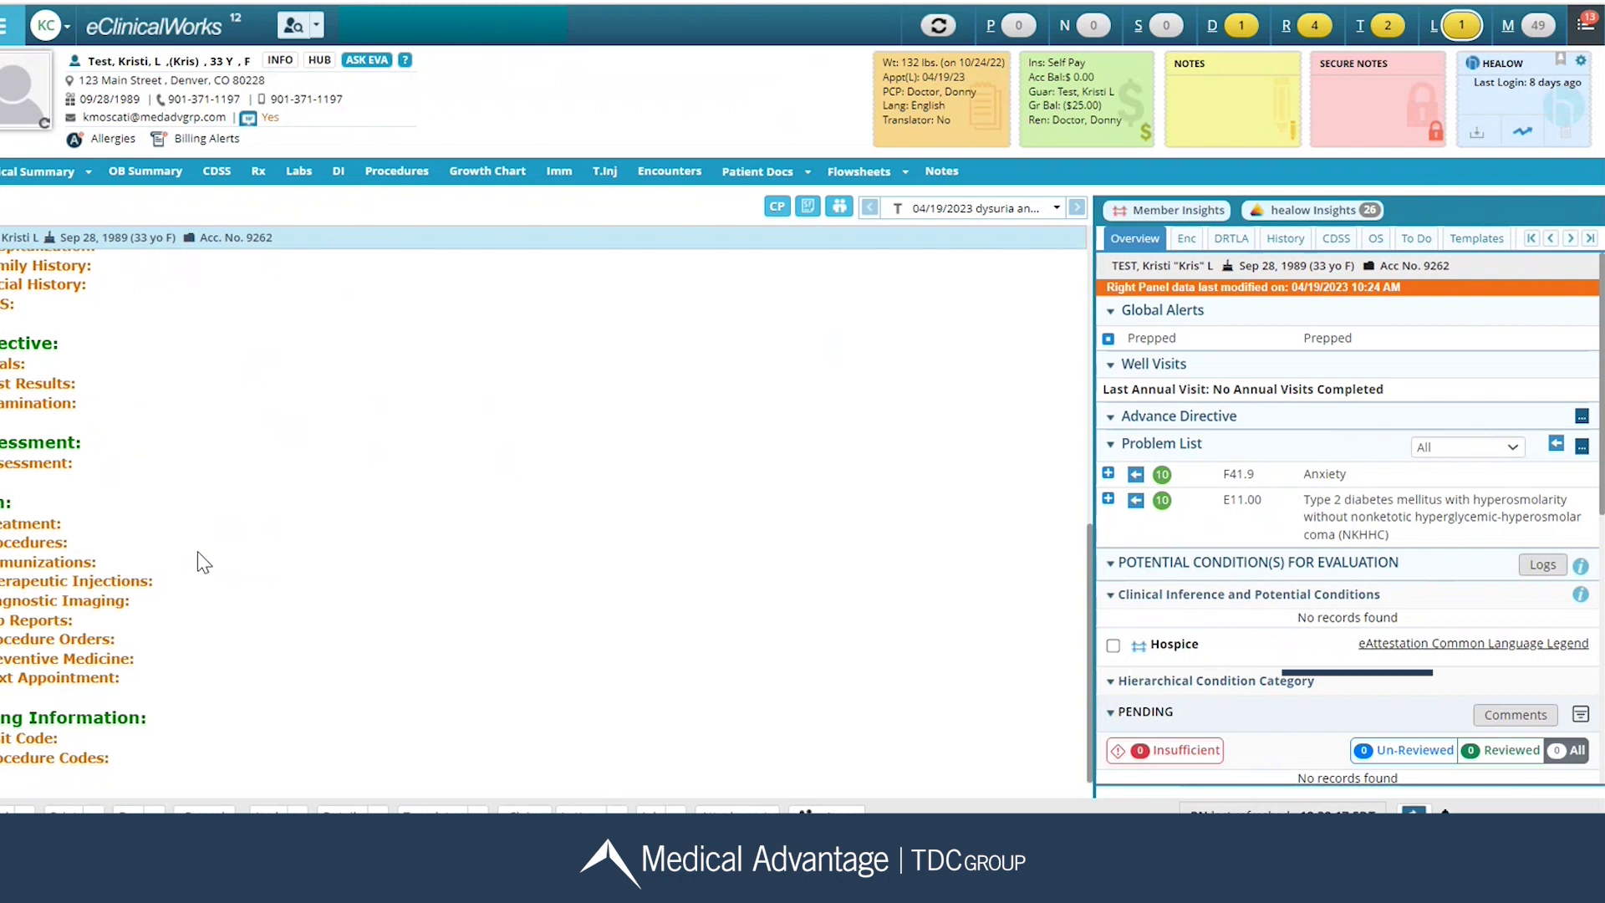
scroll(198, 550, "up", 5)
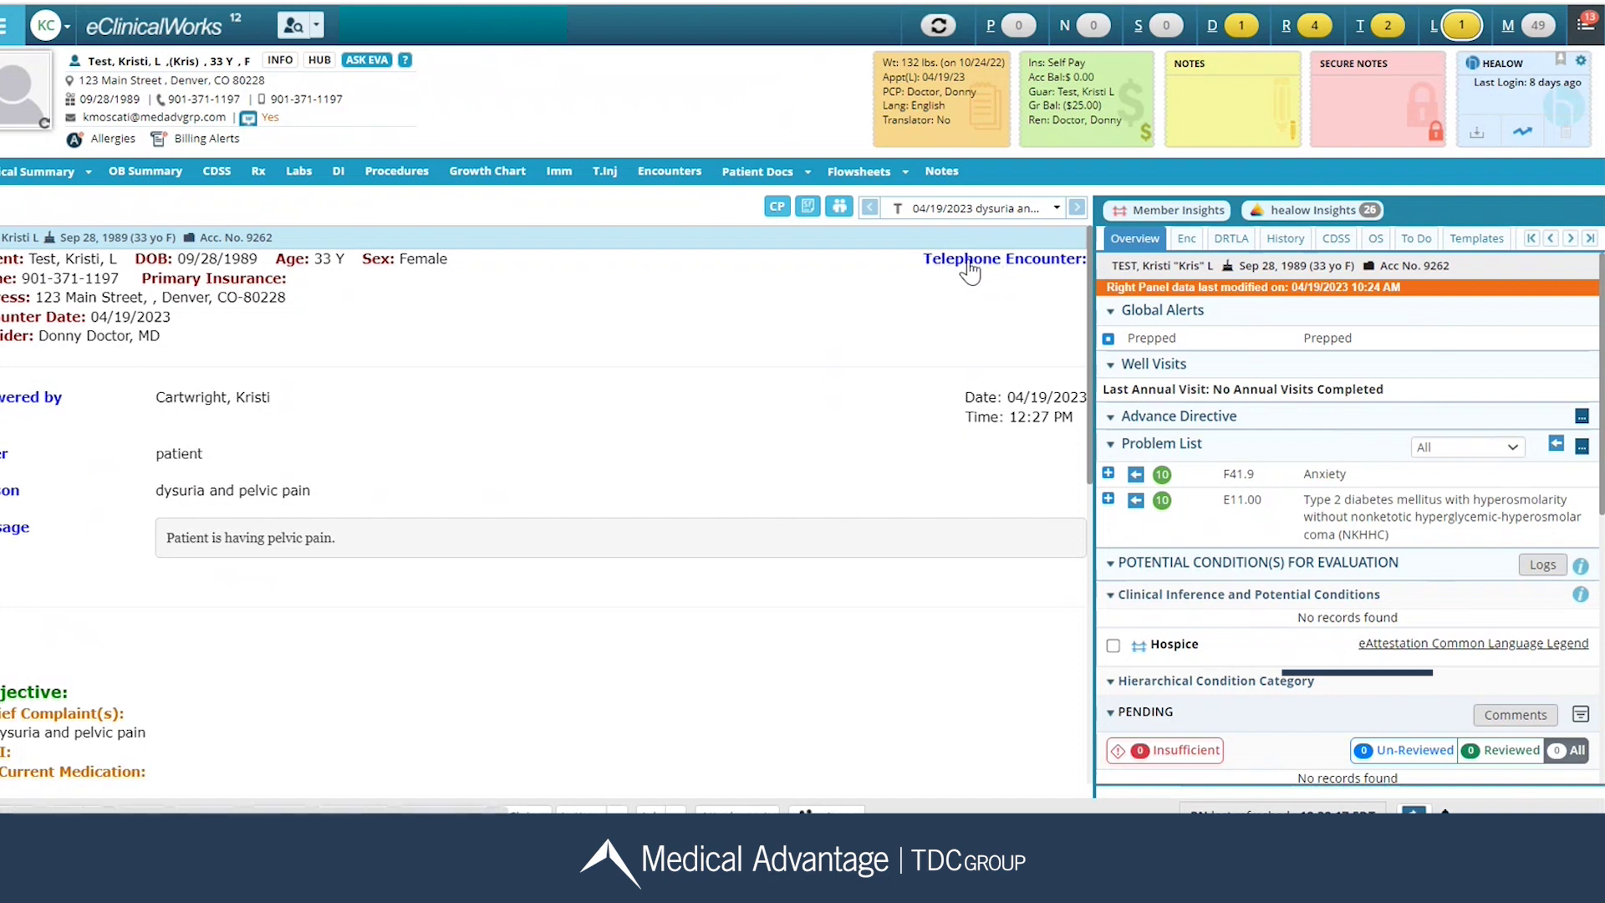
Step: Reopen the telephone encounter from the progress note, check its virtual visit view and cancel back to the note
left_click(968, 266)
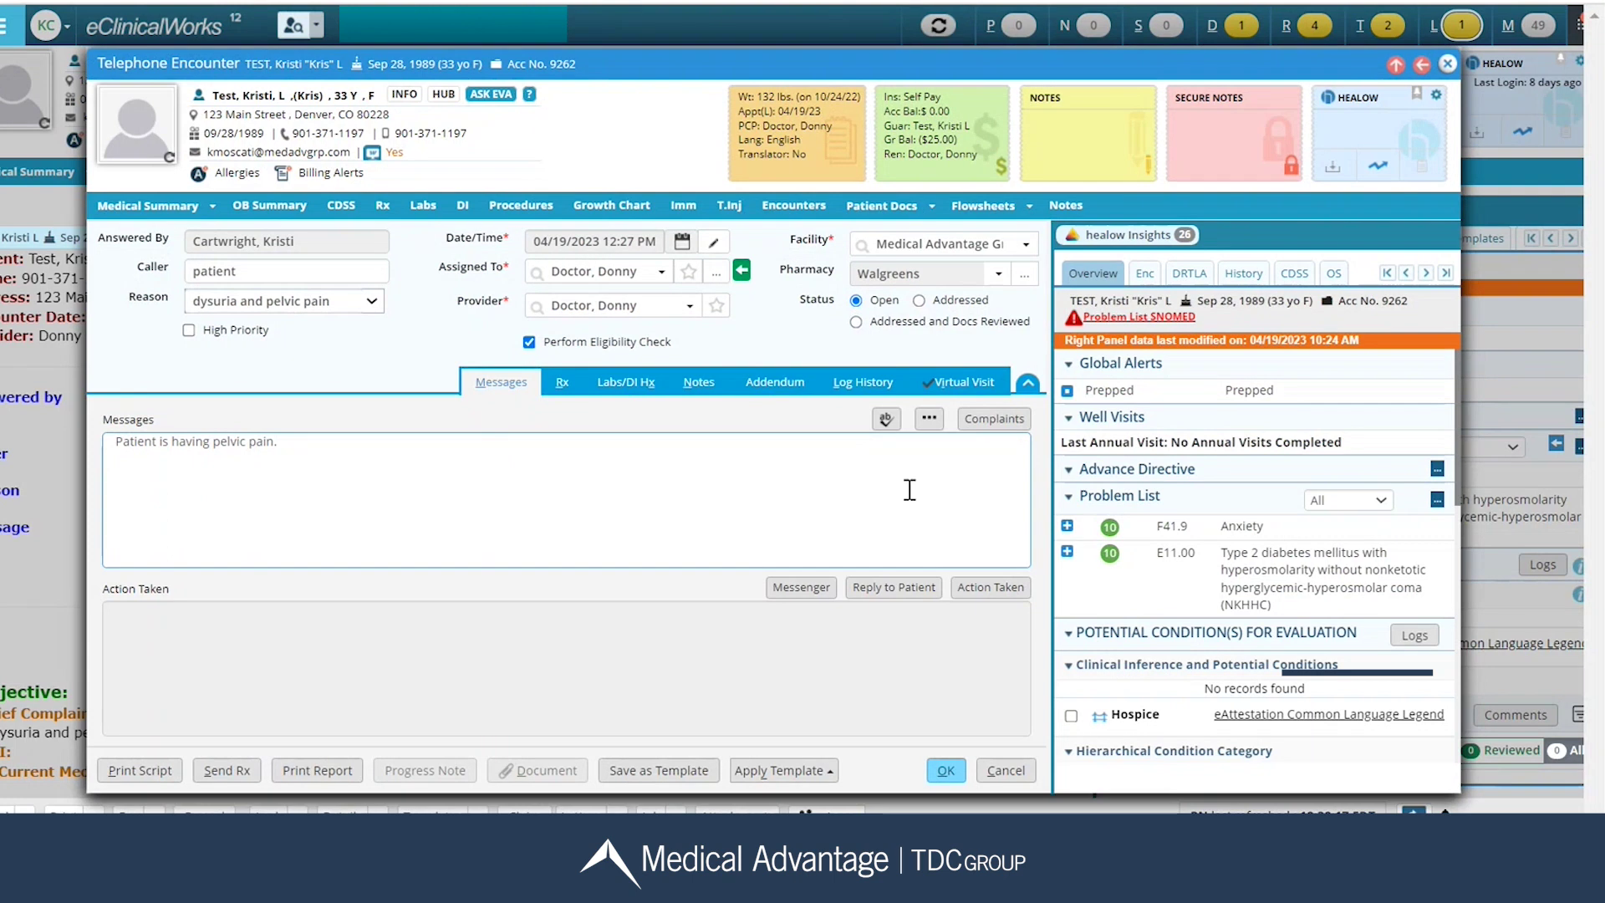
left_click(950, 384)
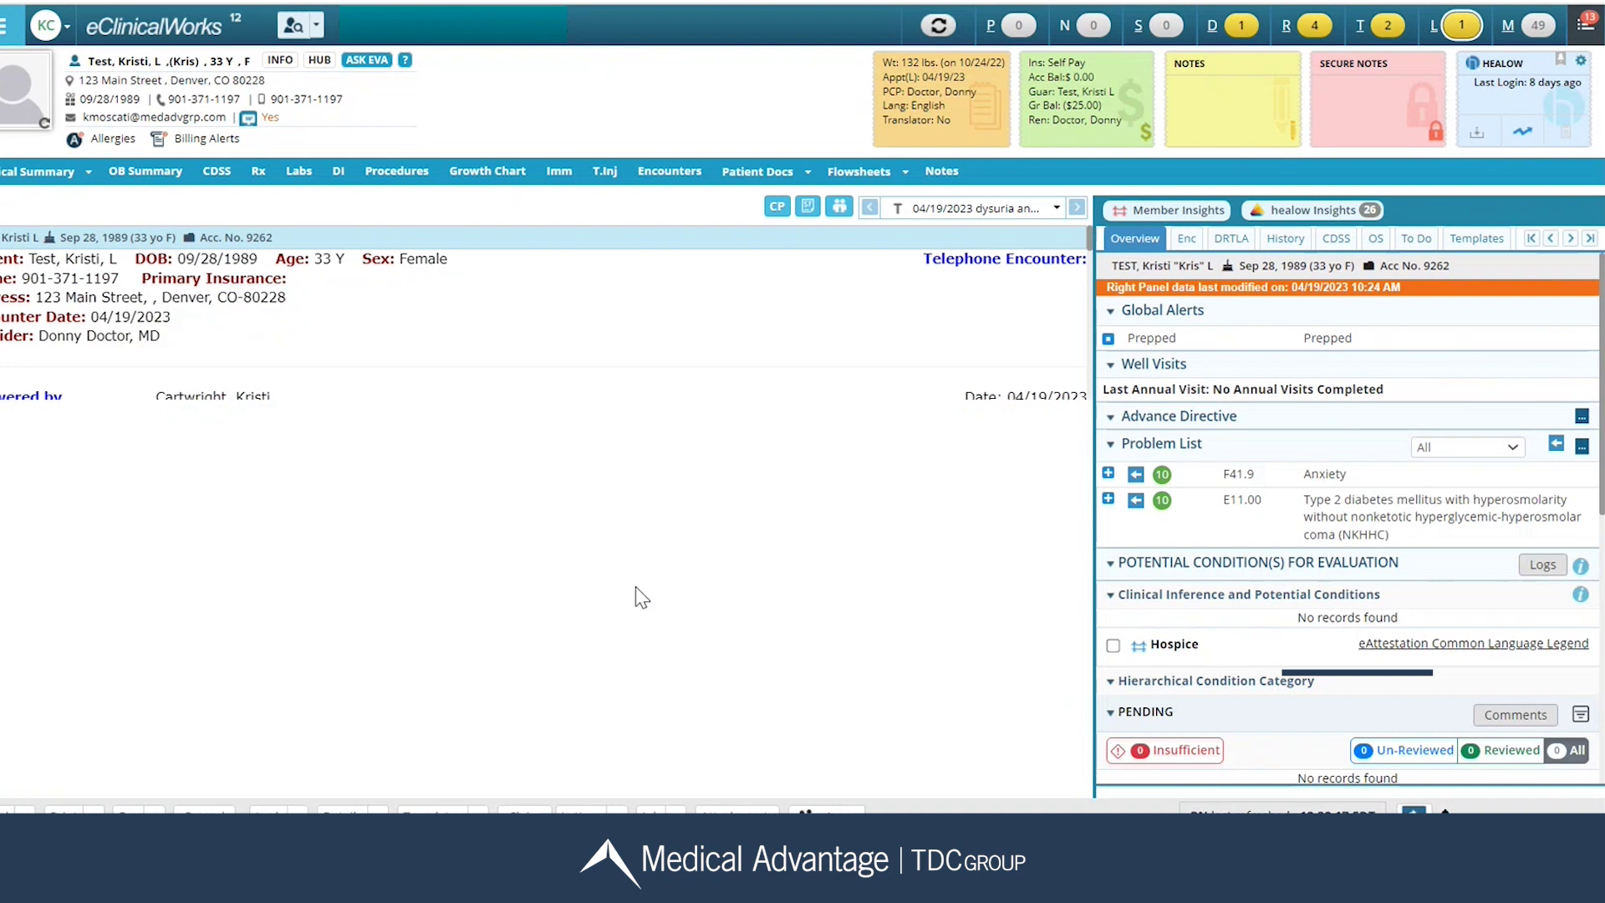
left_click(1028, 270)
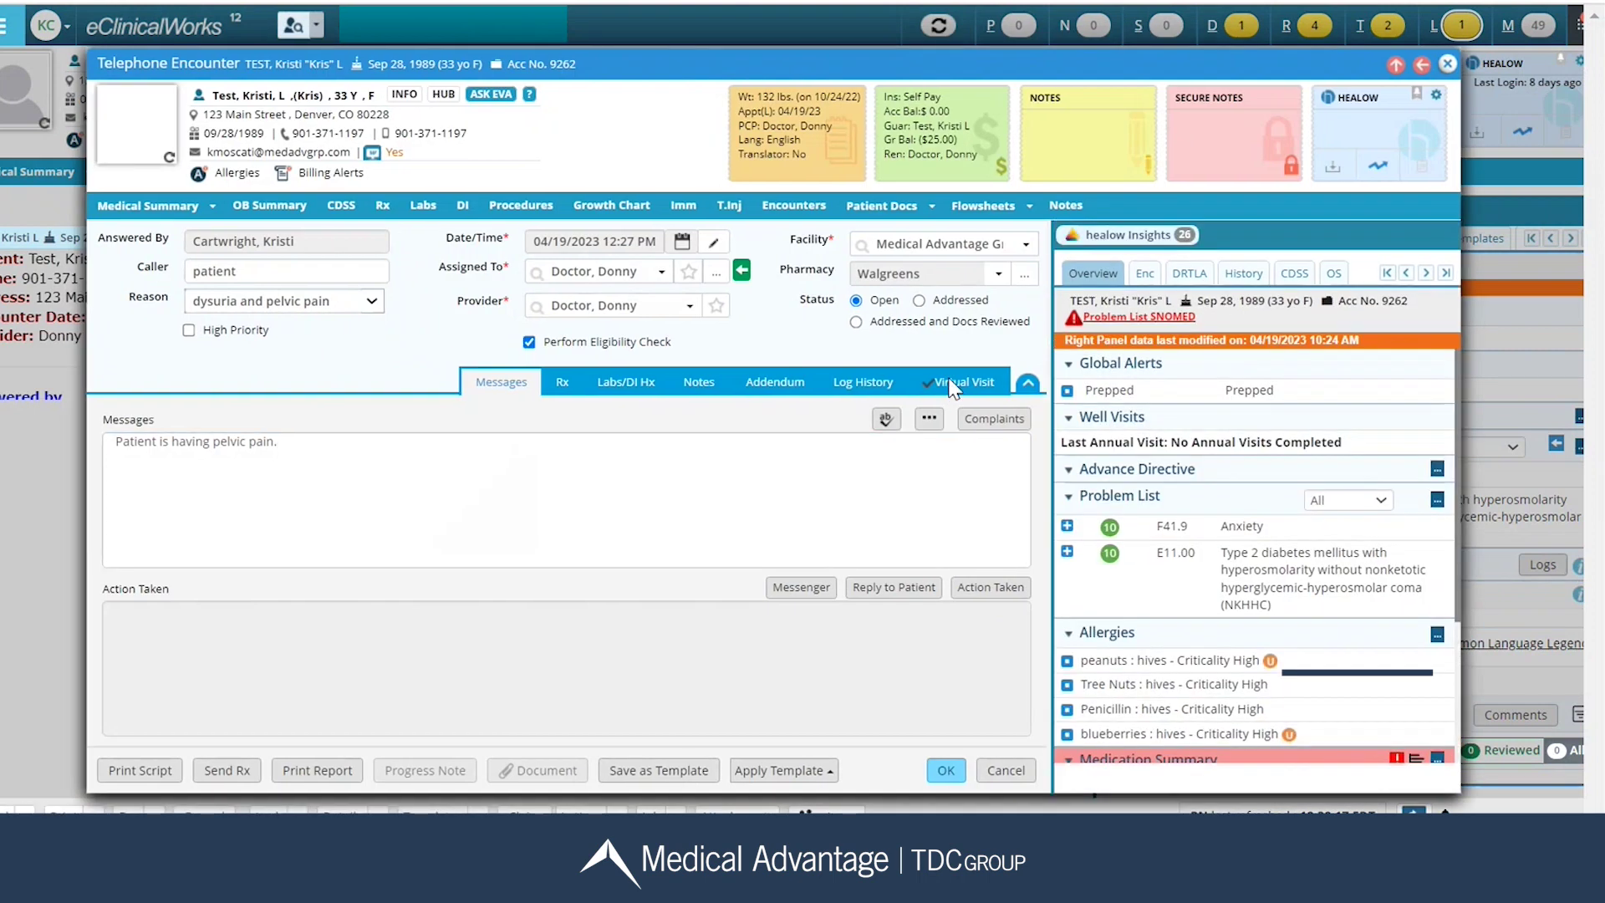
left_click(951, 384)
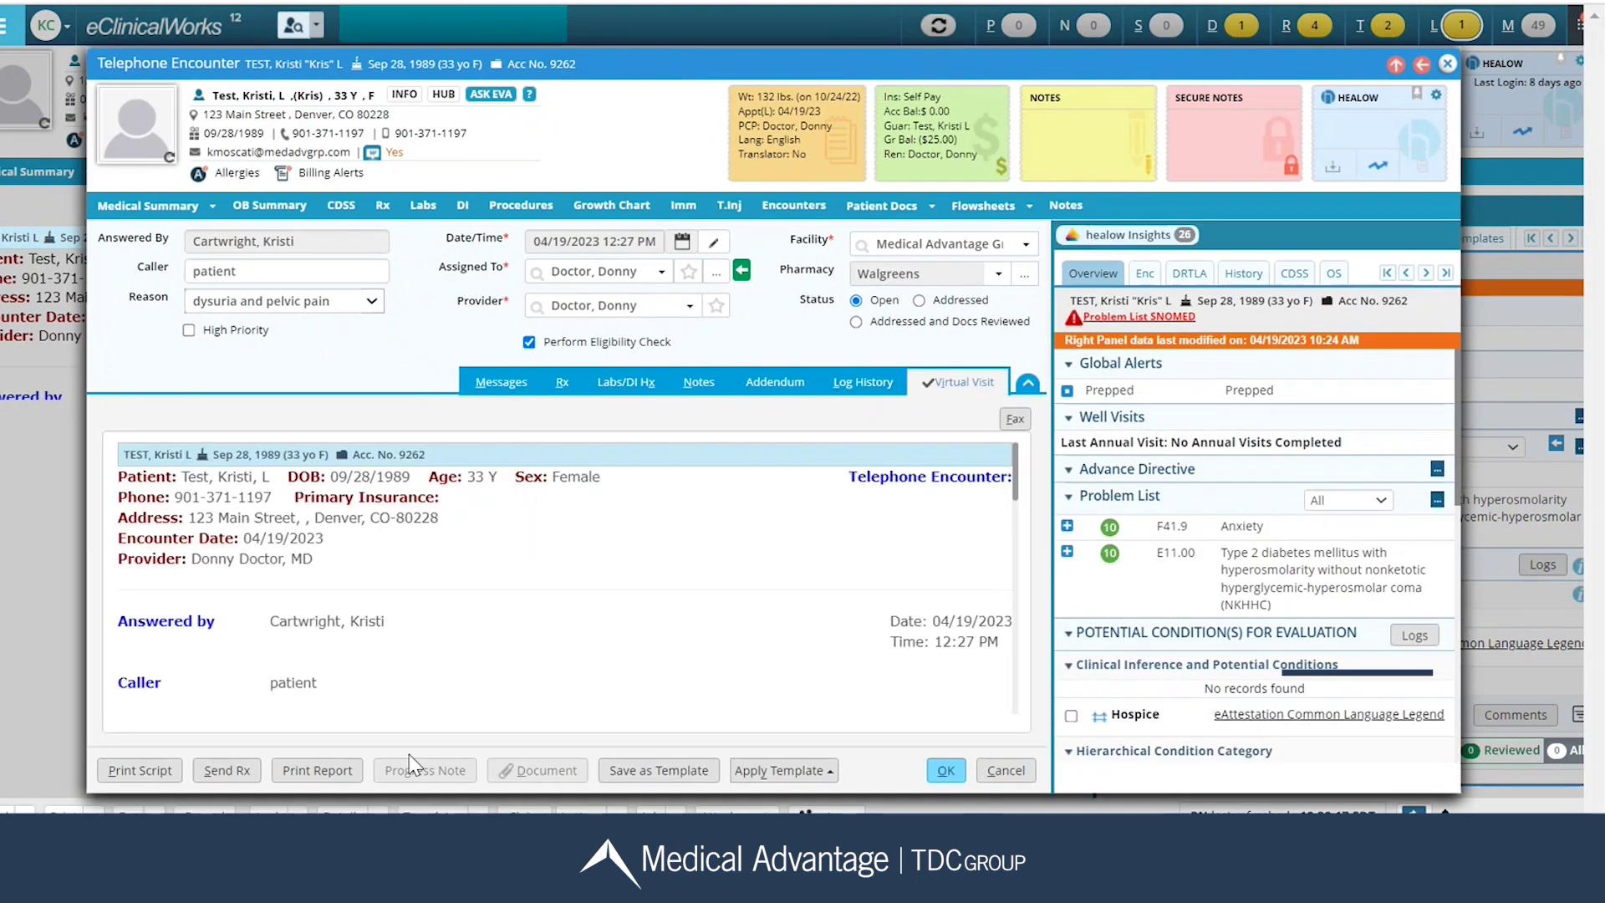
left_click(982, 763)
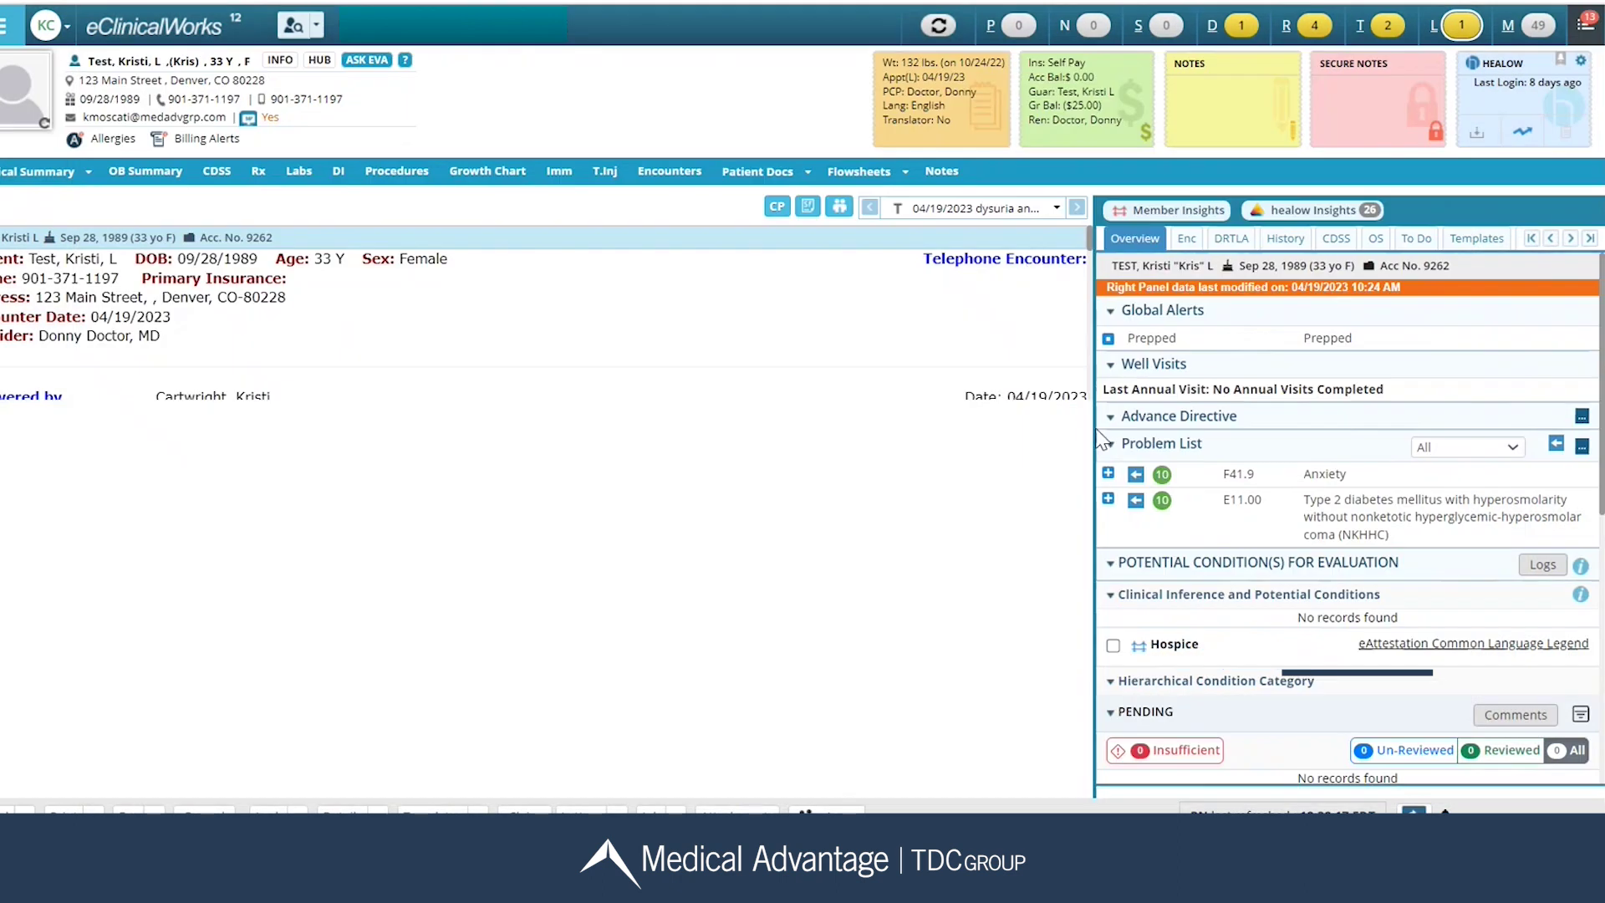
Step: Reload the 04/19/2023 dysuria and pelvic pain encounter in the progress note and go to its Assessment section
left_click(1056, 209)
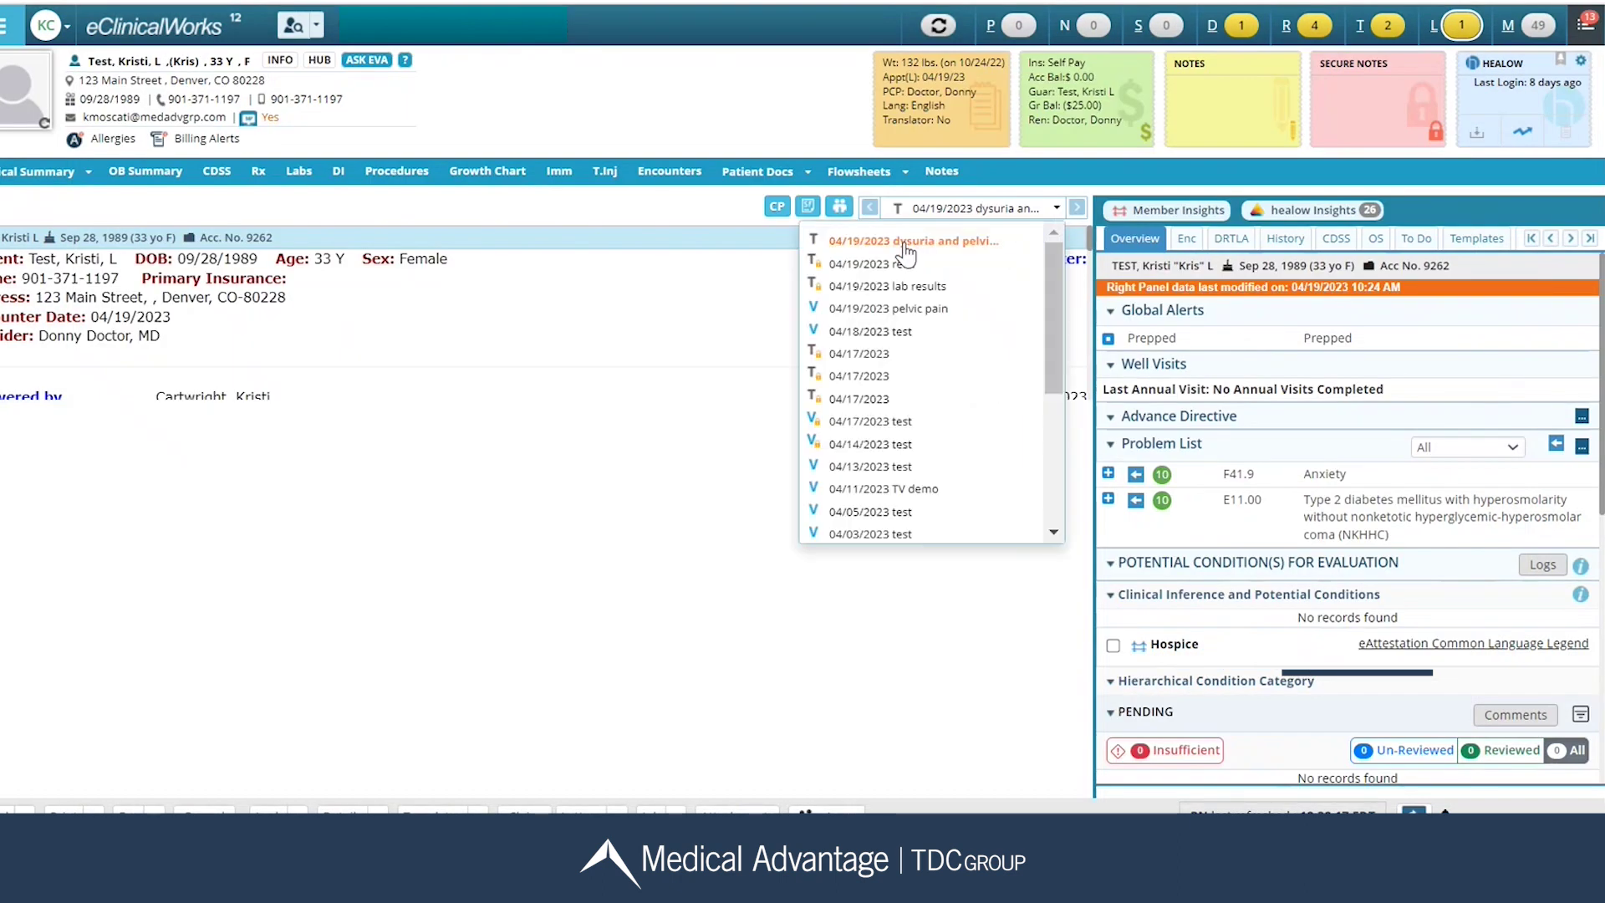
left_click(905, 242)
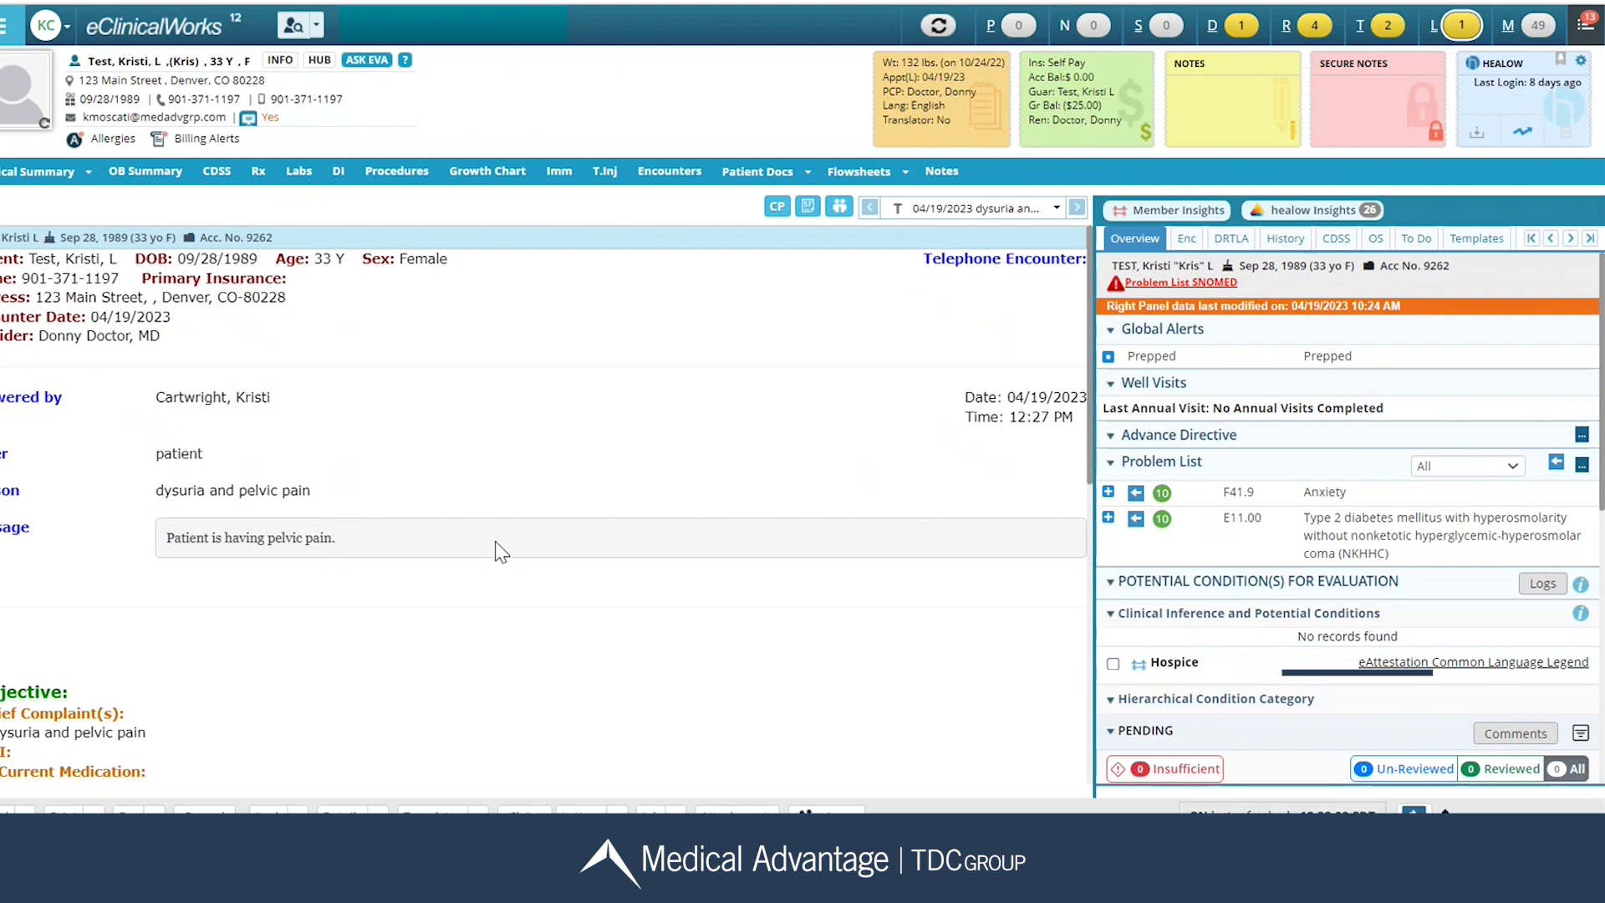
scroll(494, 542, "down", 3)
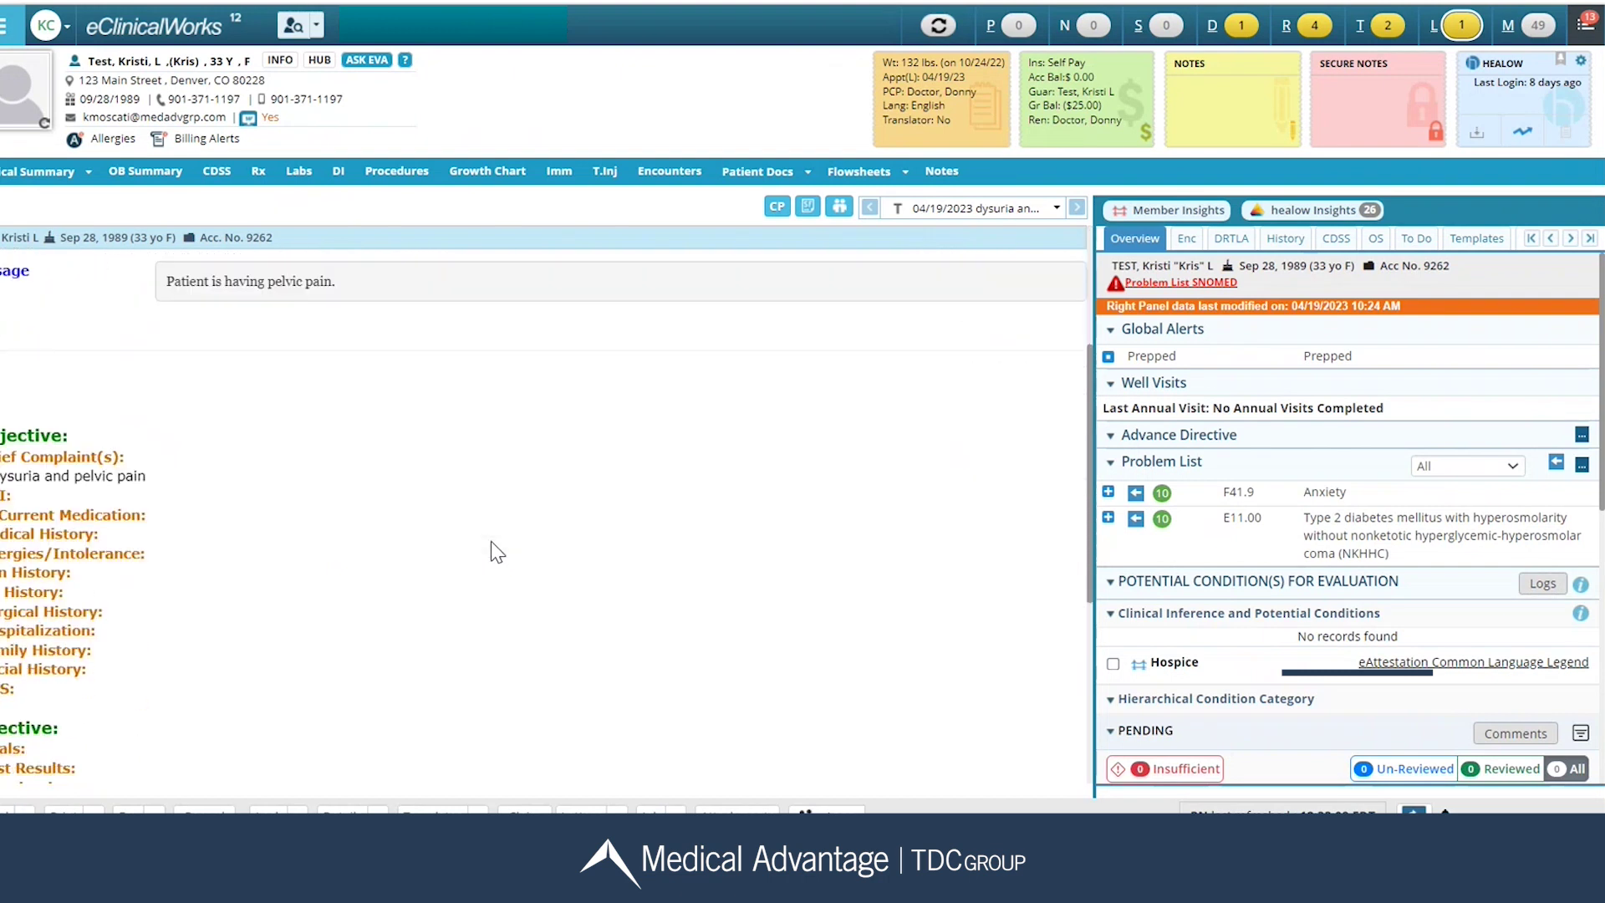
scroll(490, 540, "down", 5)
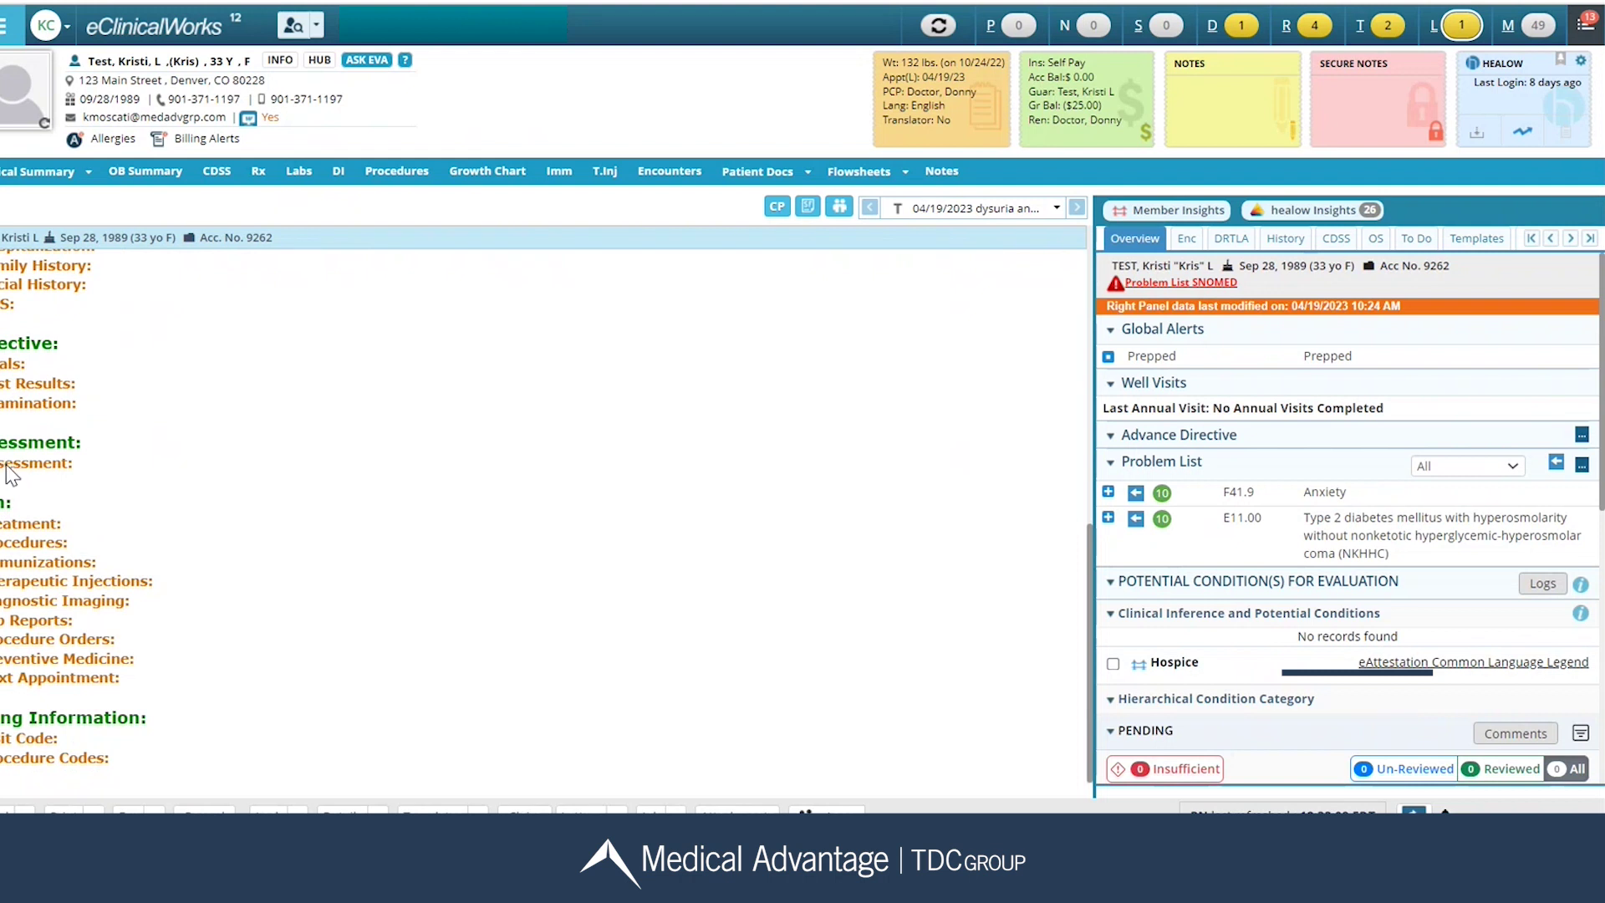
Step: Open the encounter's Assessment, search the ICD-10-CM codes for dysuria and add R30.0 Dysuria to the selected assessments
left_click(6, 467)
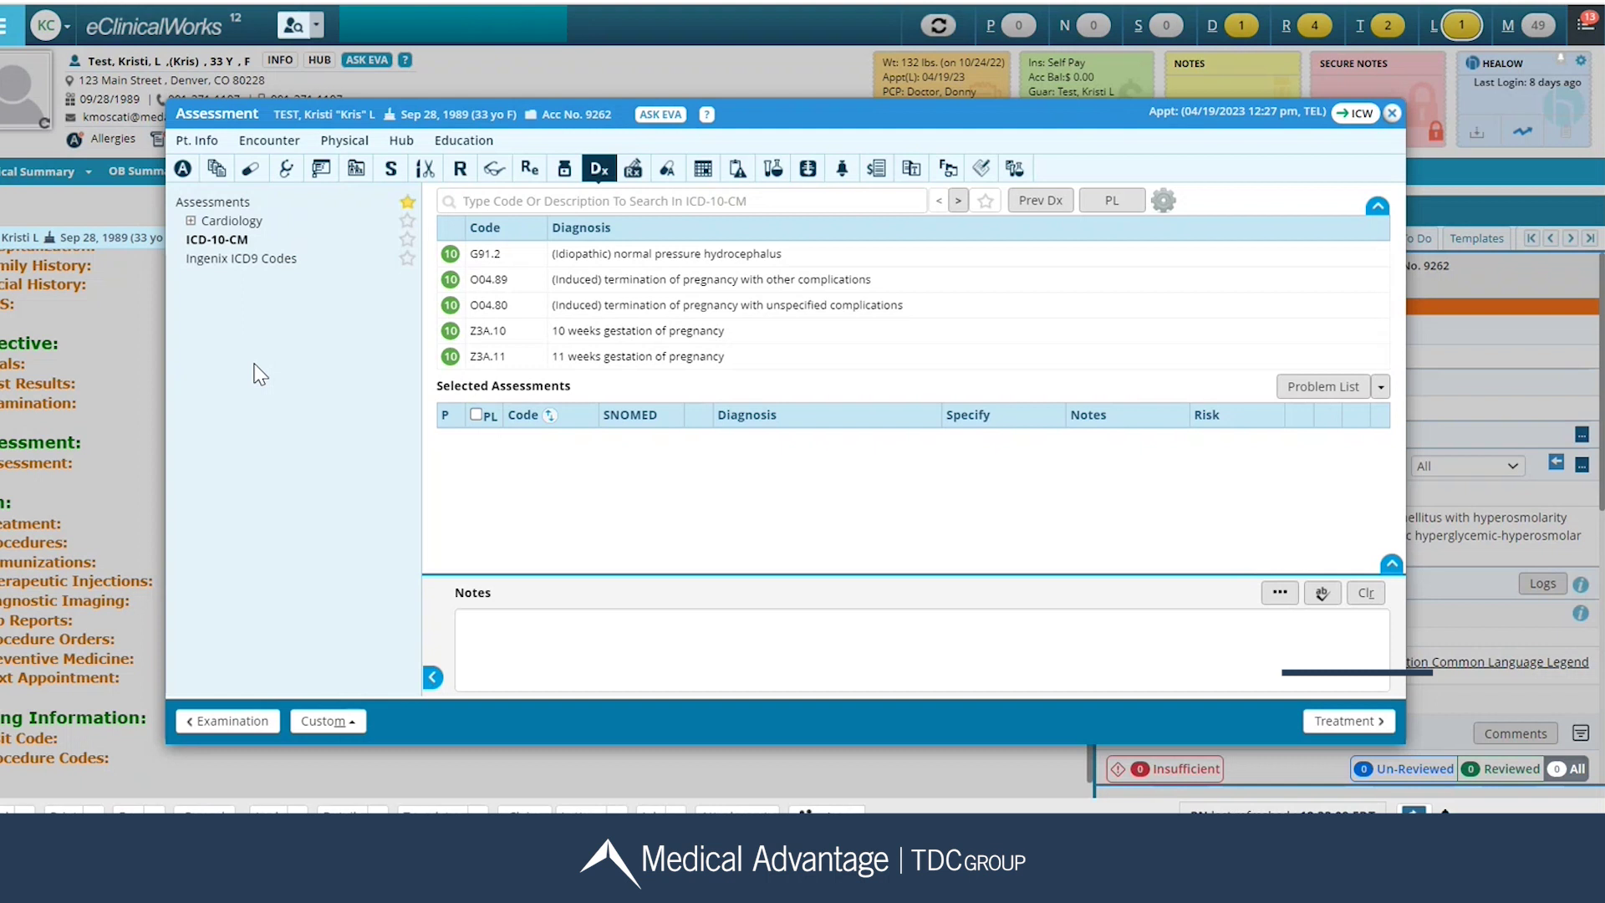
left_click(519, 203)
type("dy")
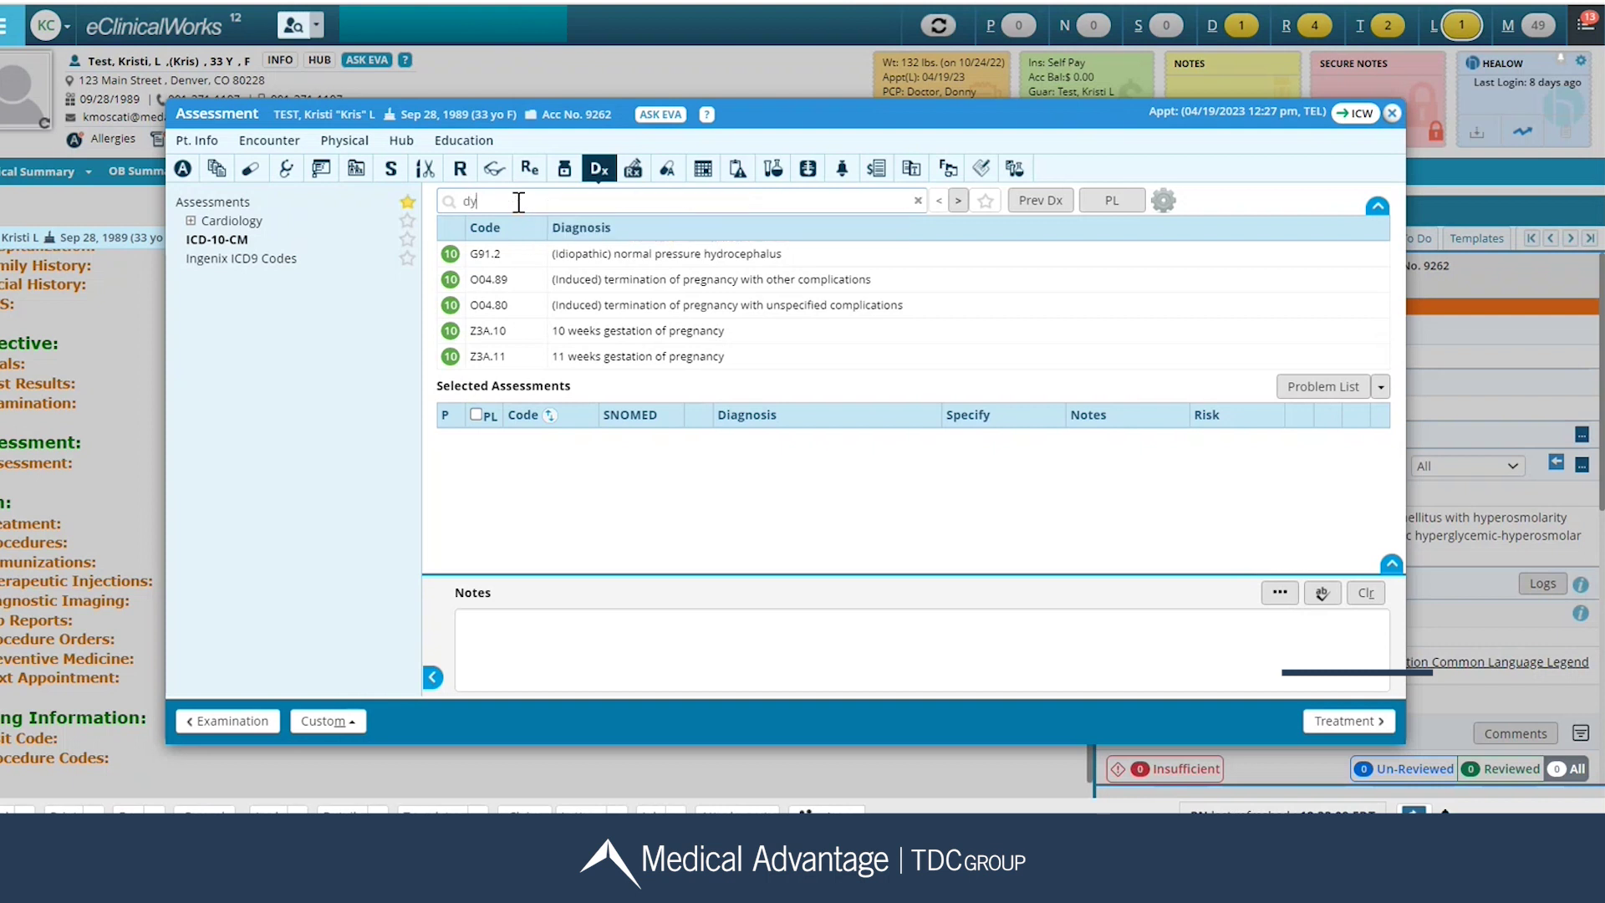
key("Return")
type("suri")
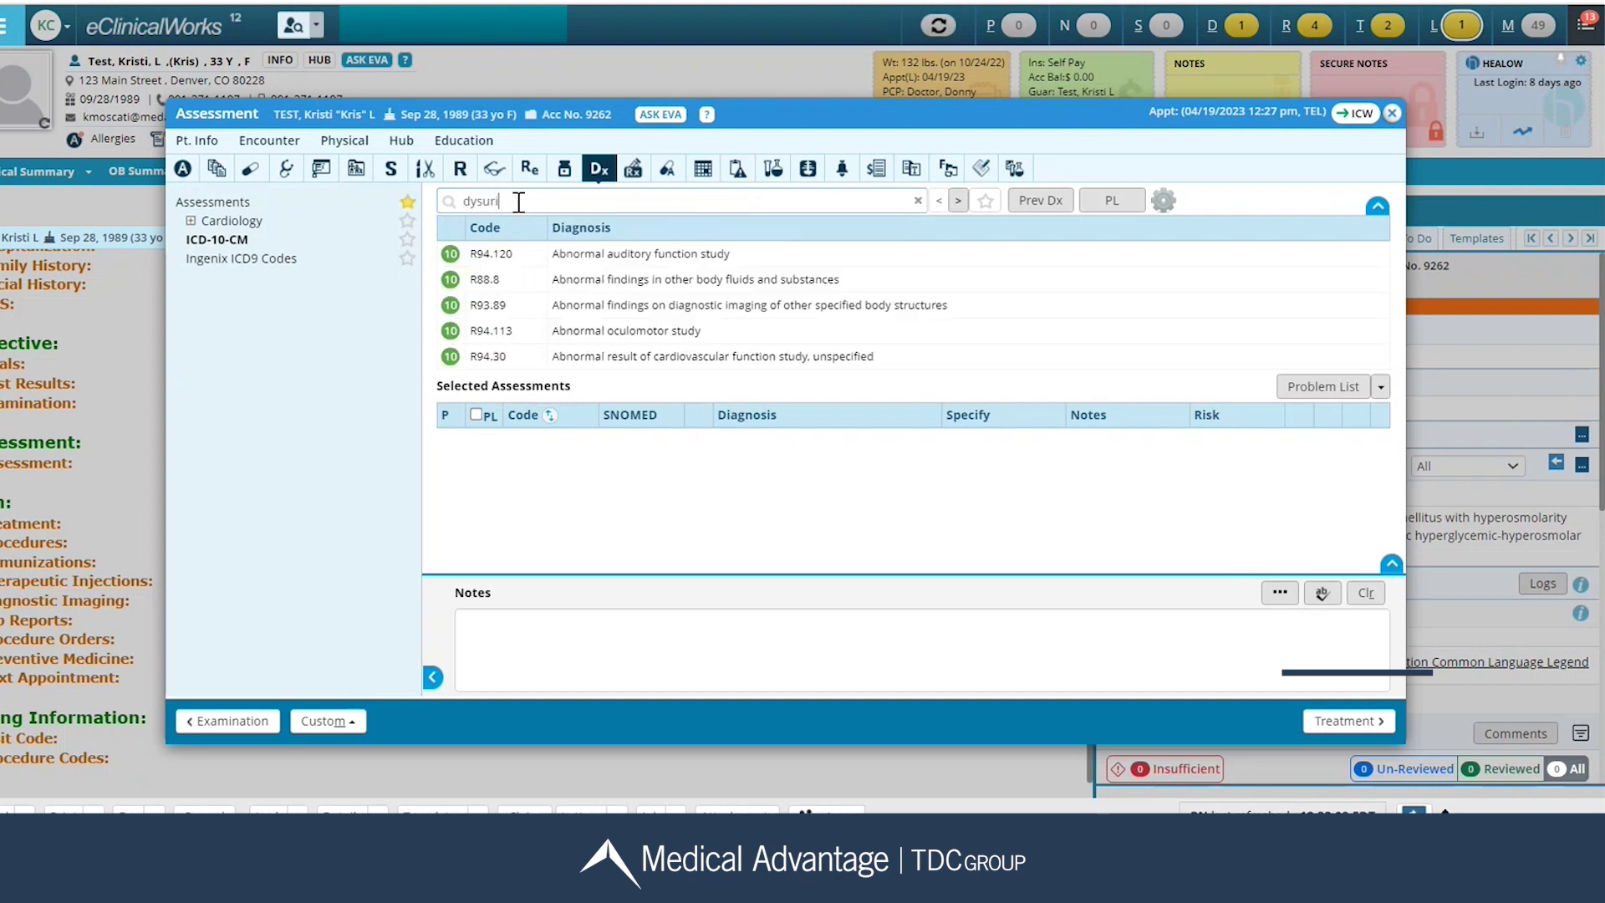
key("Return")
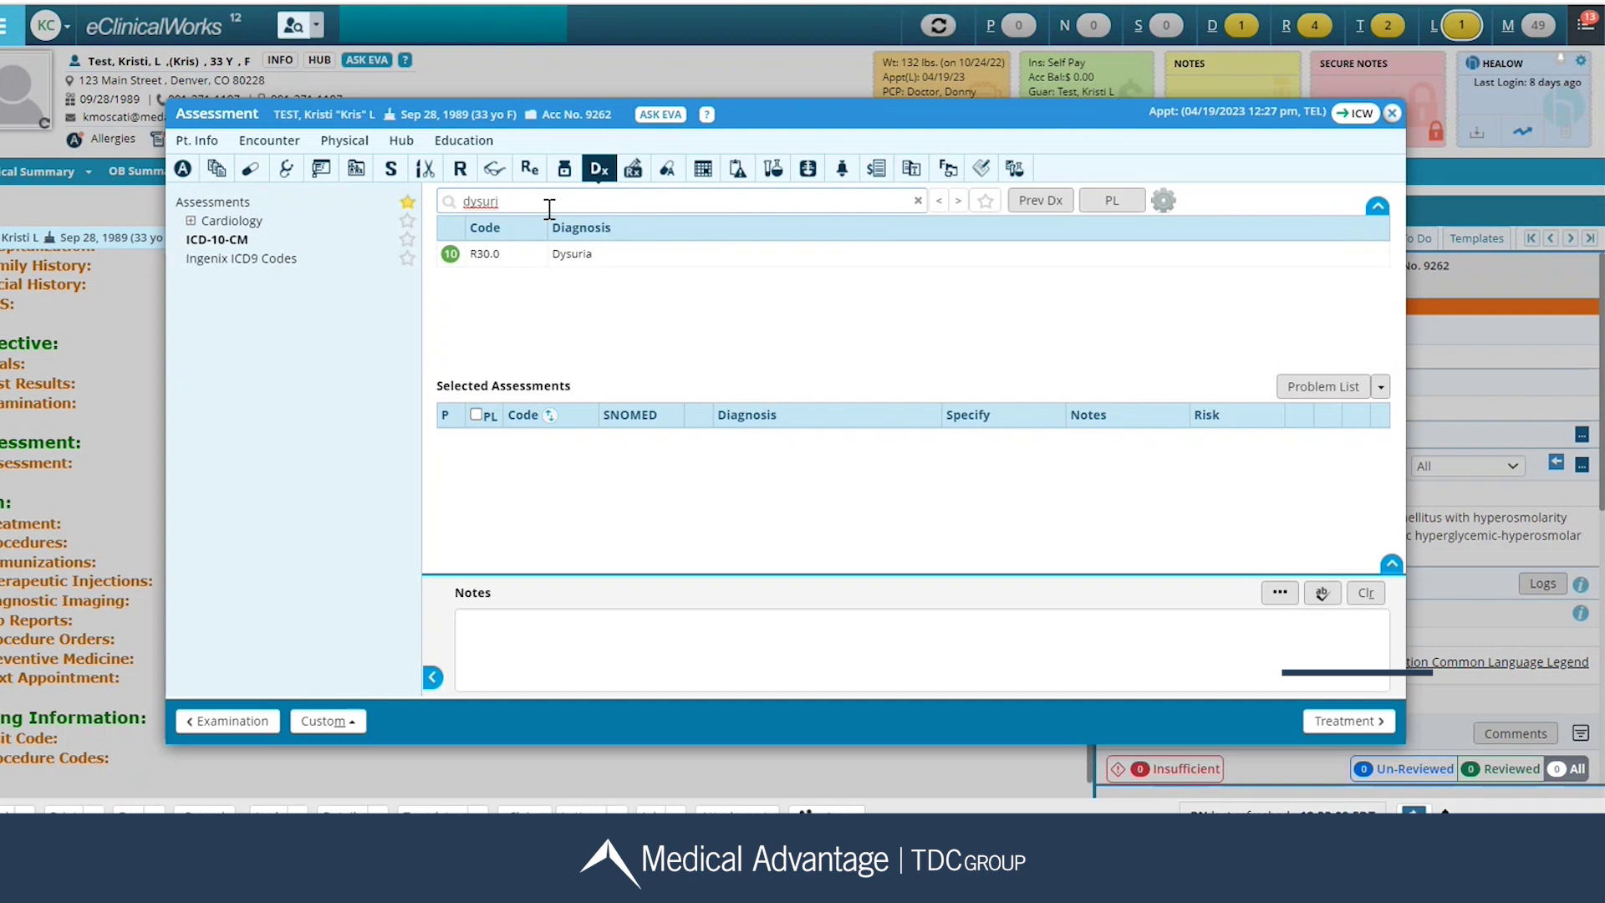
left_click(590, 265)
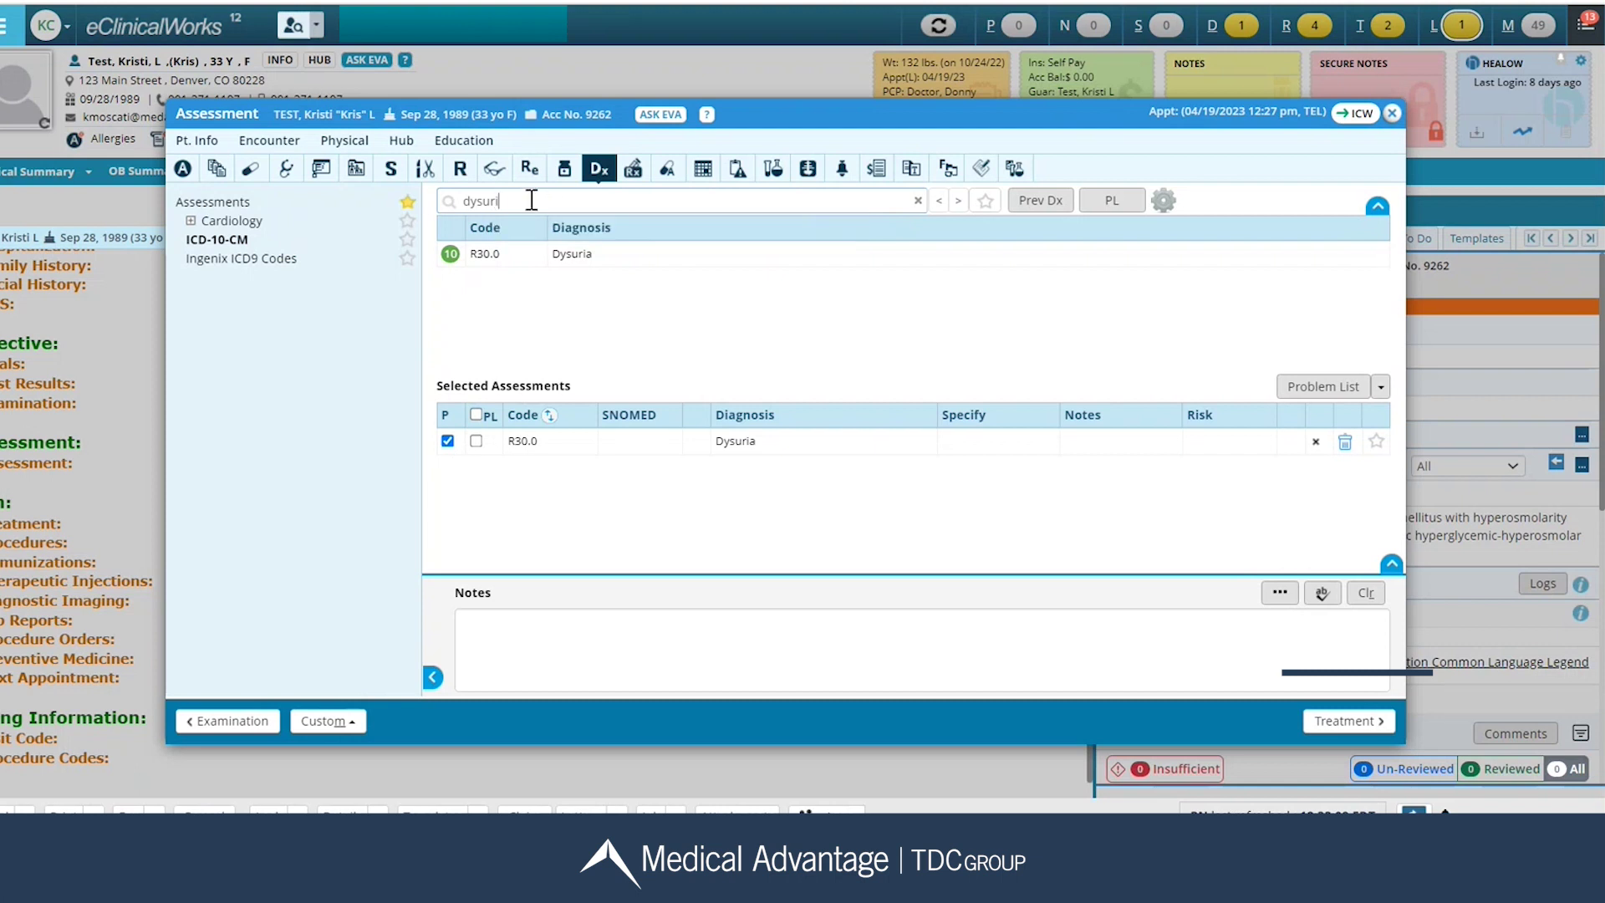
Step: Check the previous diagnoses and problem list, then find code R10.2 and add Pelvic and perineal pain to the selected assessments
left_click_drag(502, 201, 429, 203)
key("BackSpace")
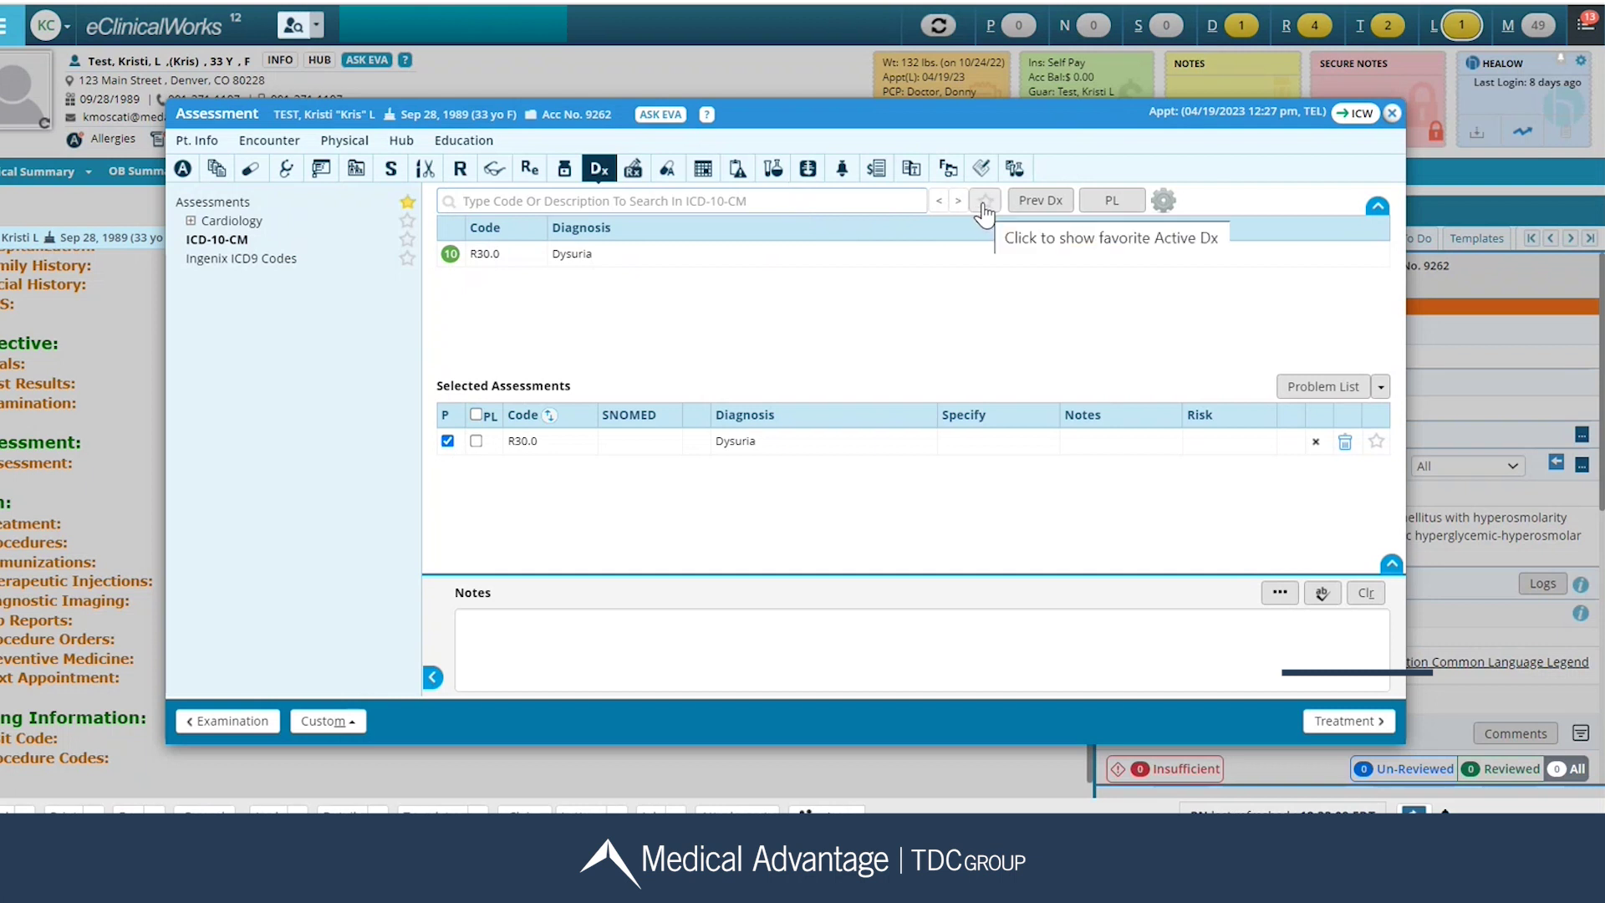
left_click(1033, 209)
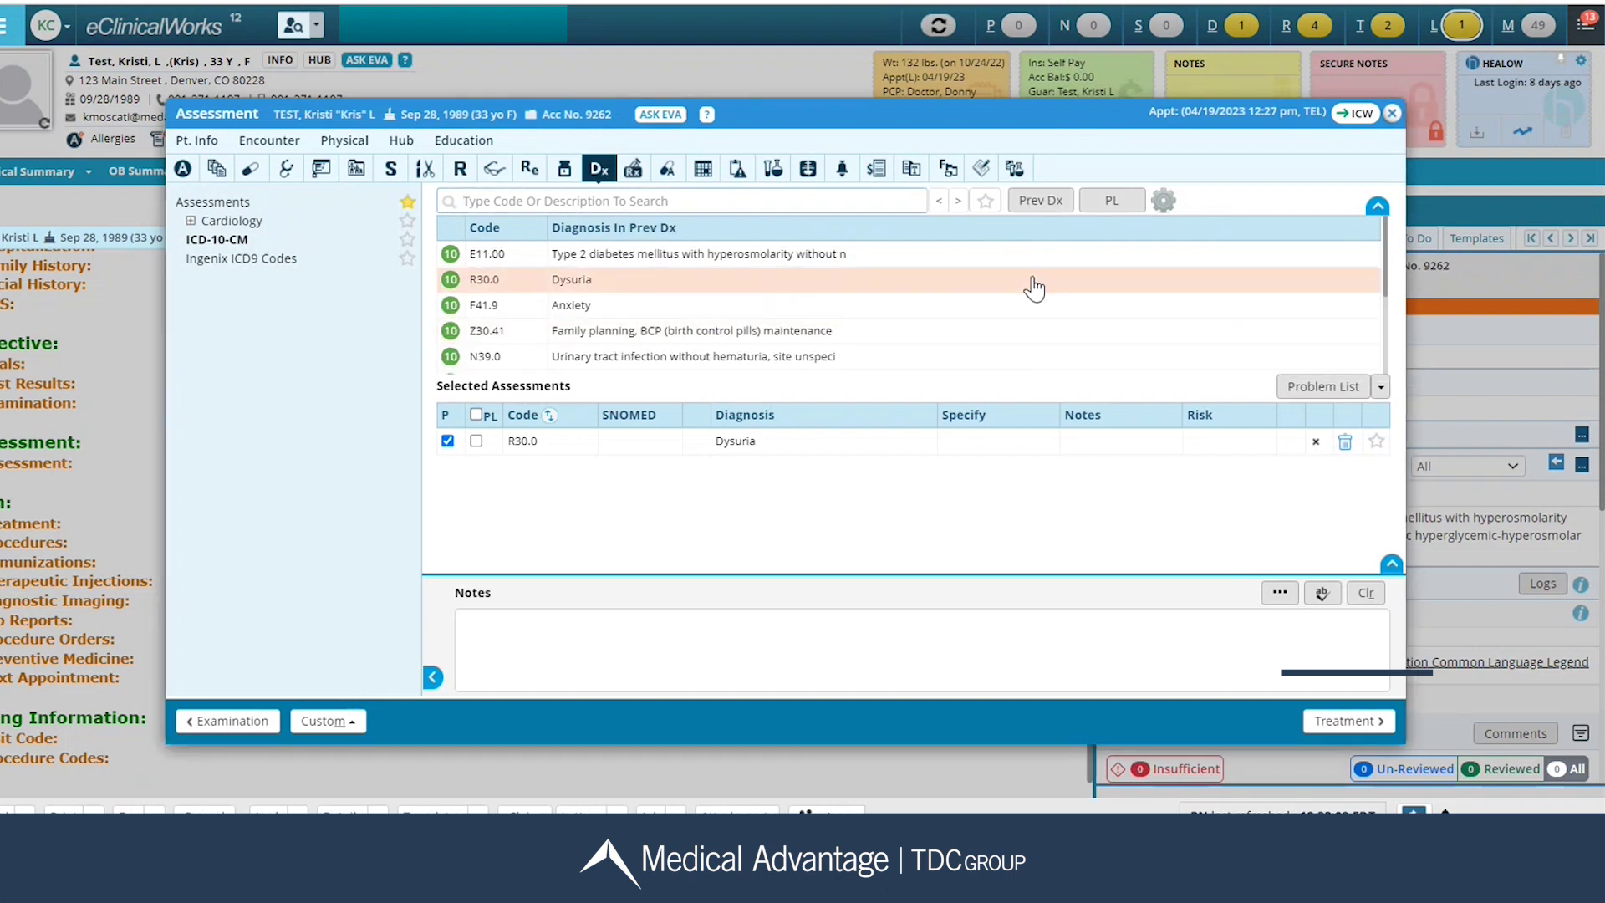
left_click(1118, 202)
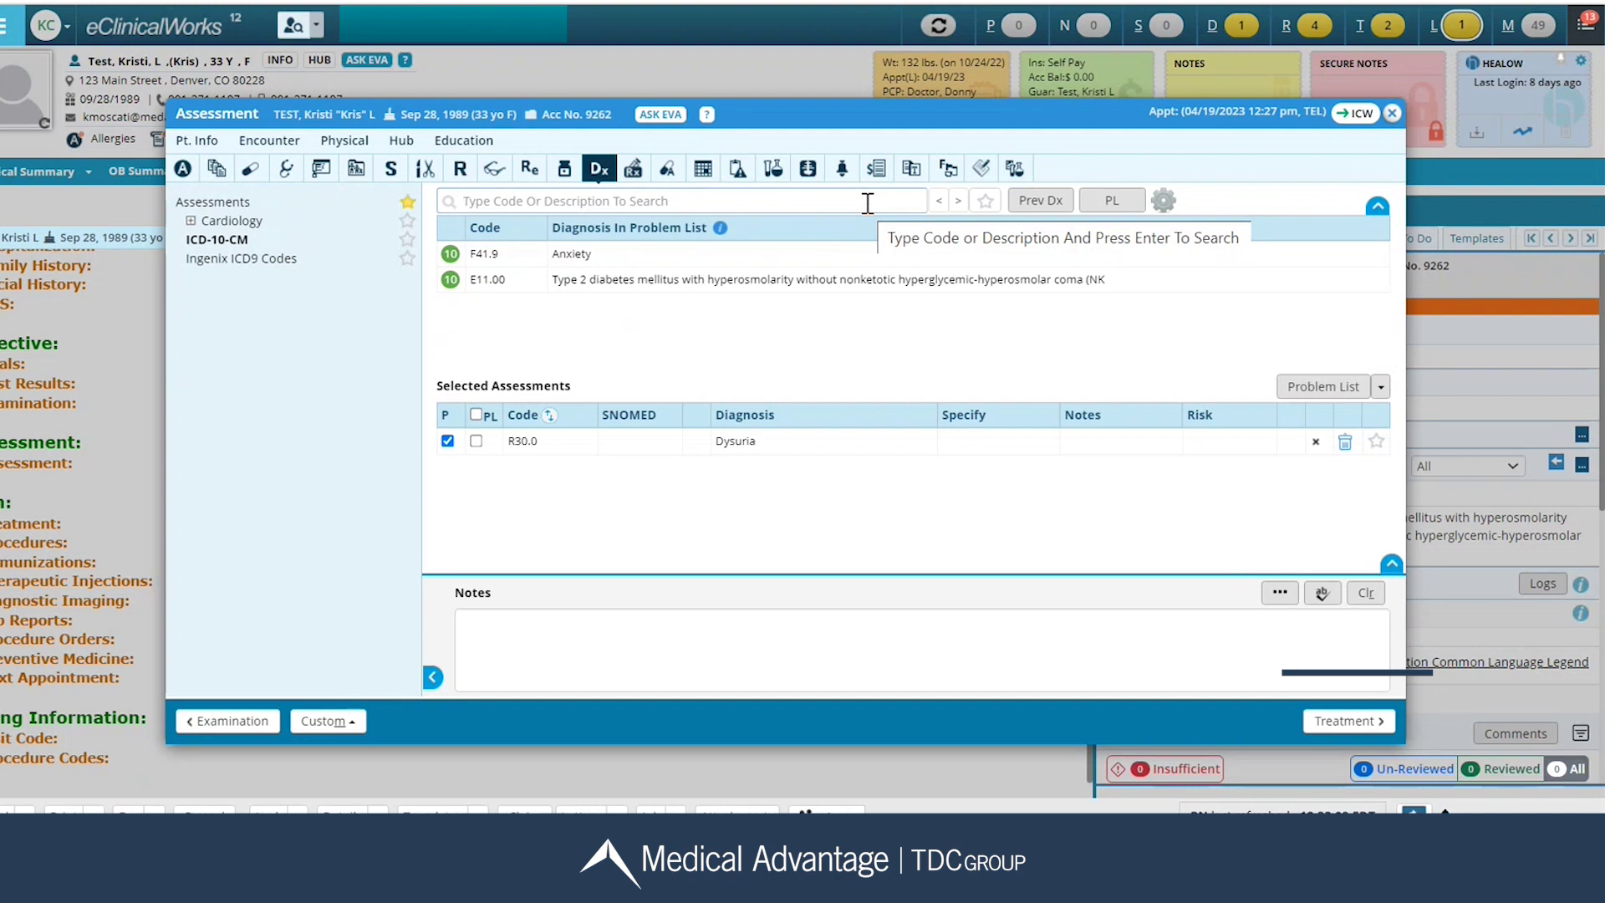
type("R10.2")
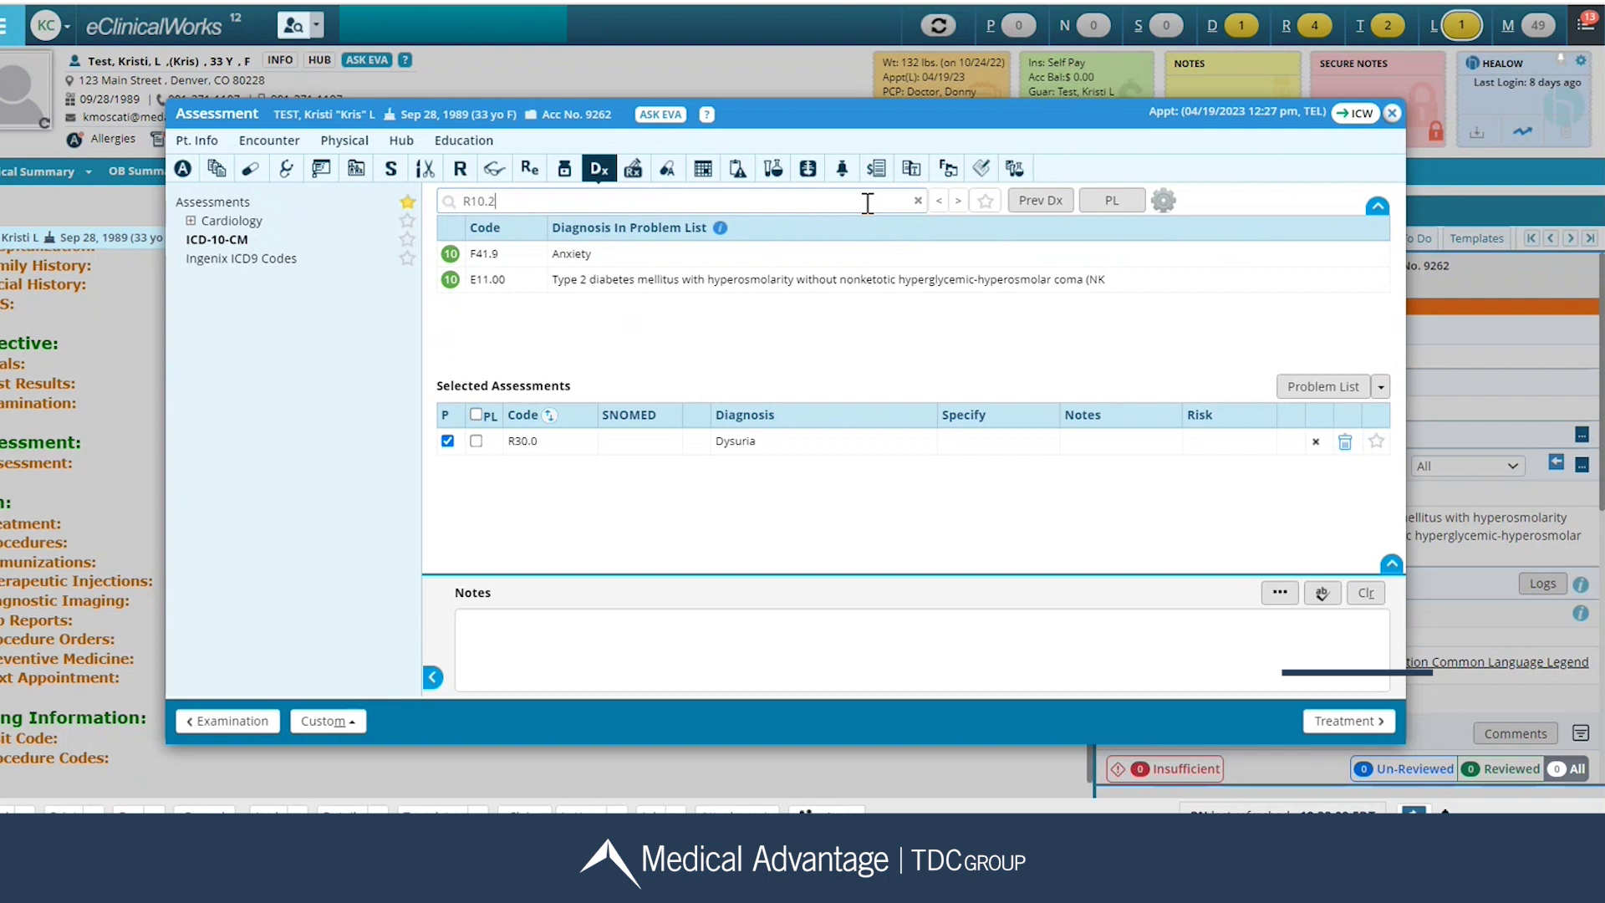
key("Return")
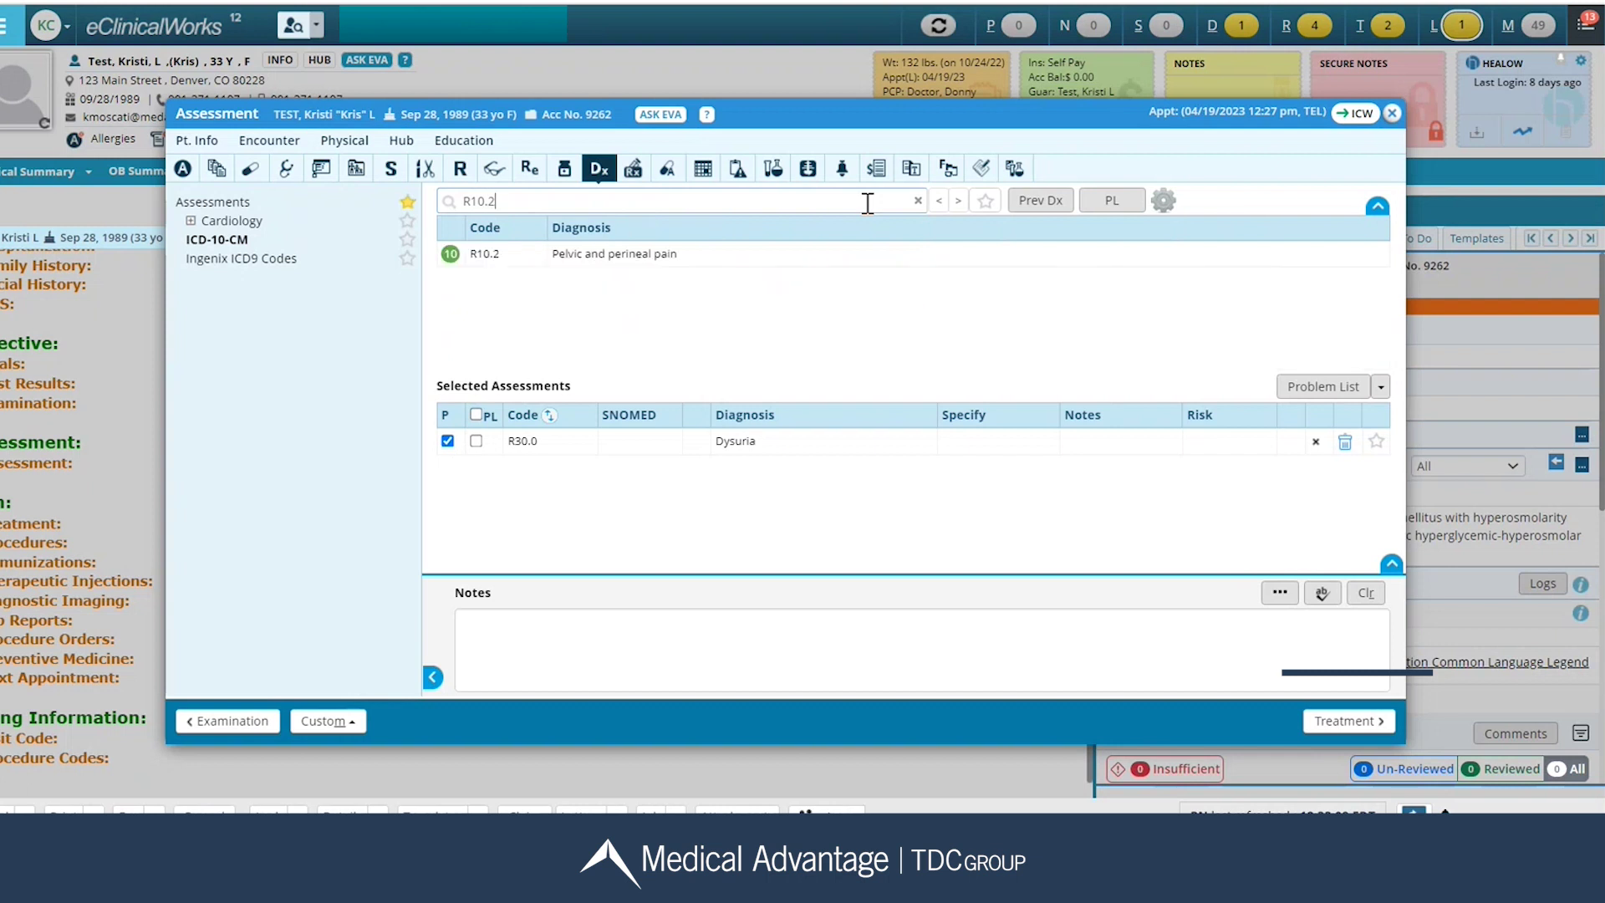
left_click(629, 264)
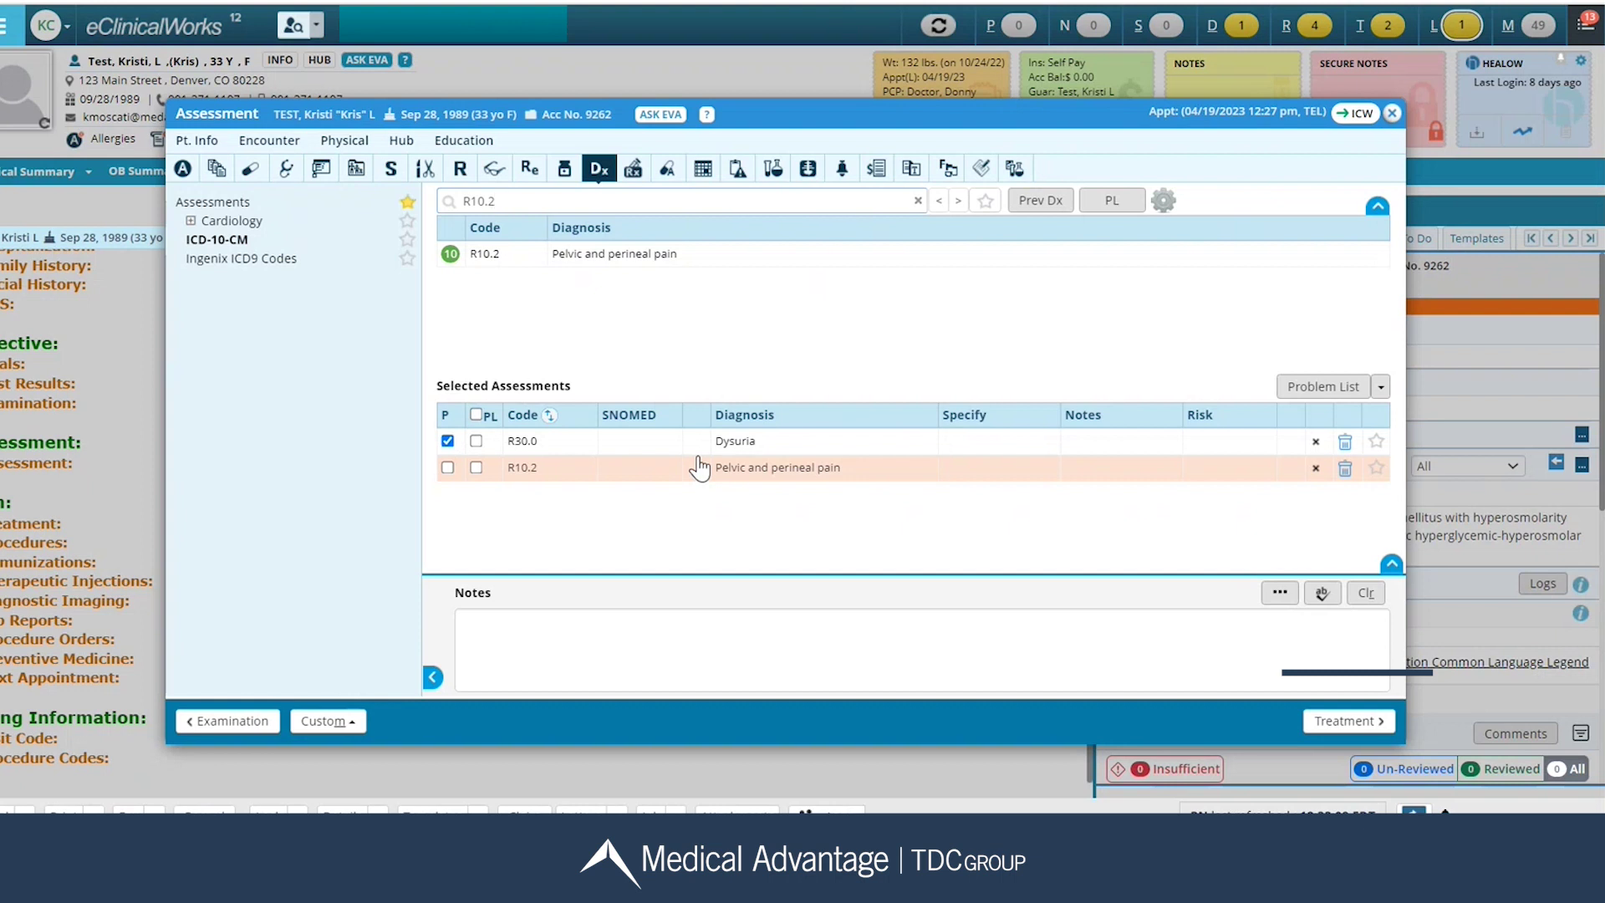
Step: Go to the encounter's Treatment, start a new prescription under R30.0 Dysuria and look up Cipro
left_click(633, 171)
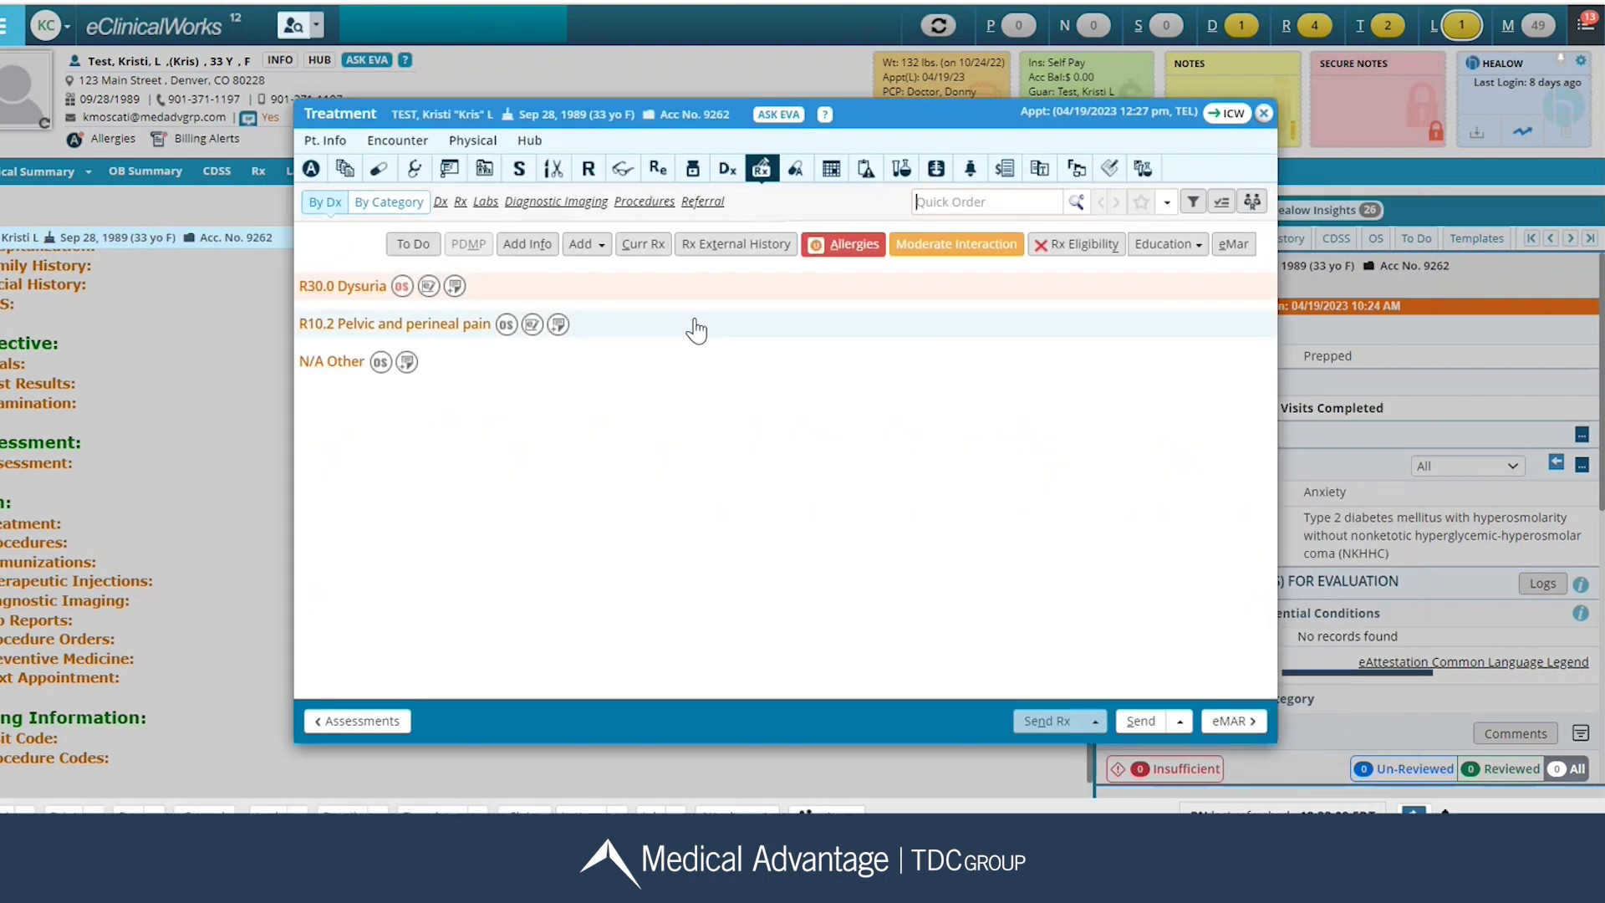
left_click(460, 209)
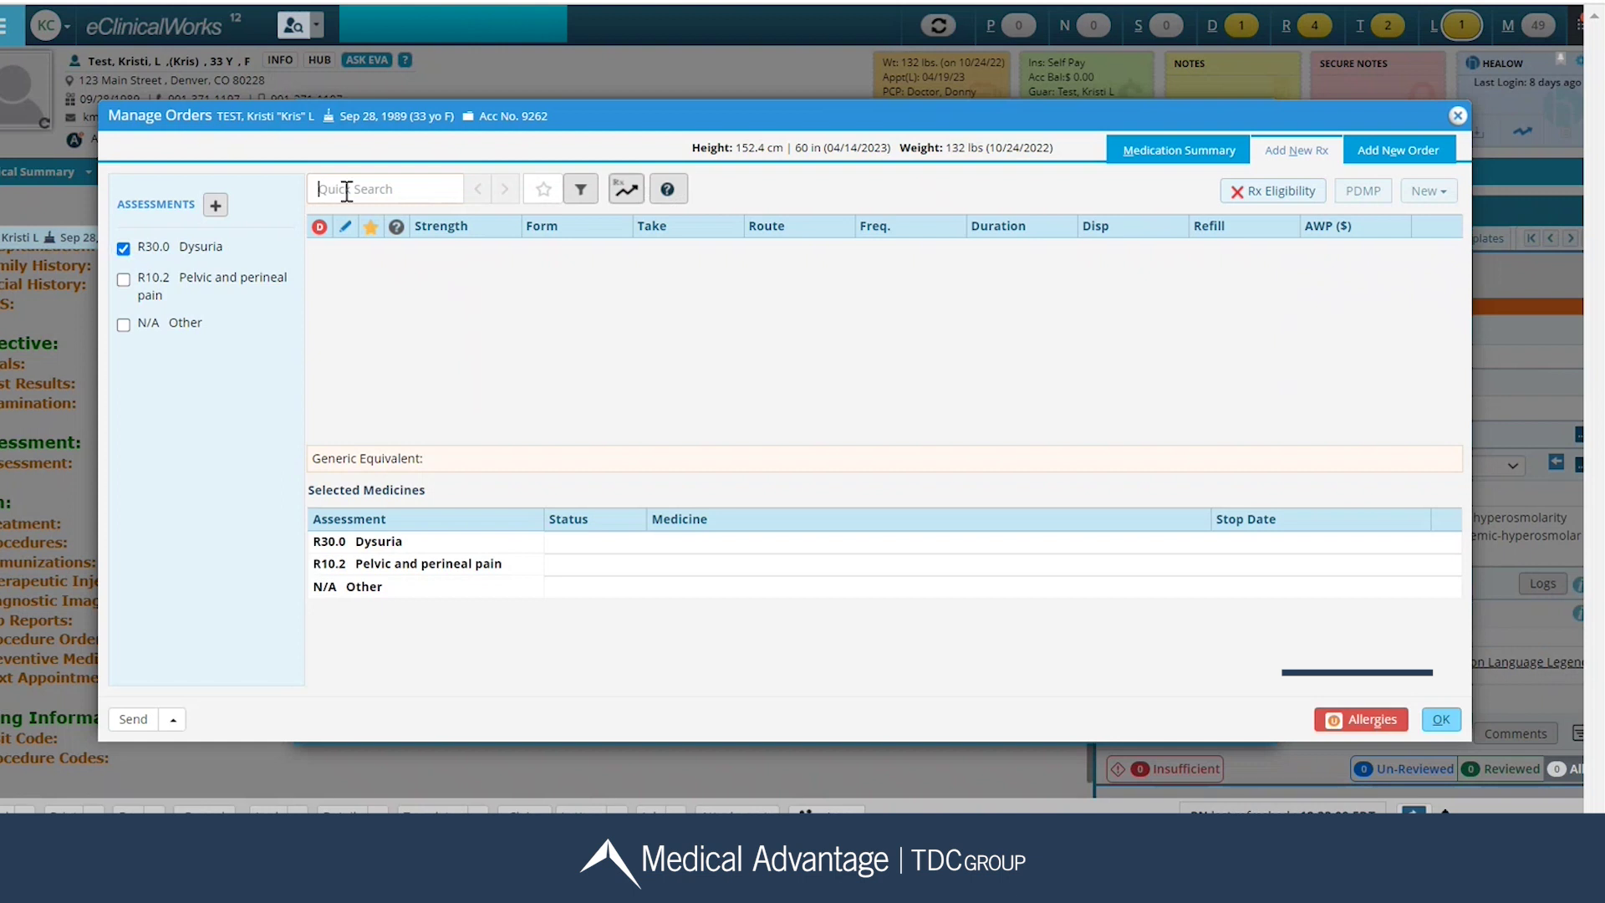
type("cipro")
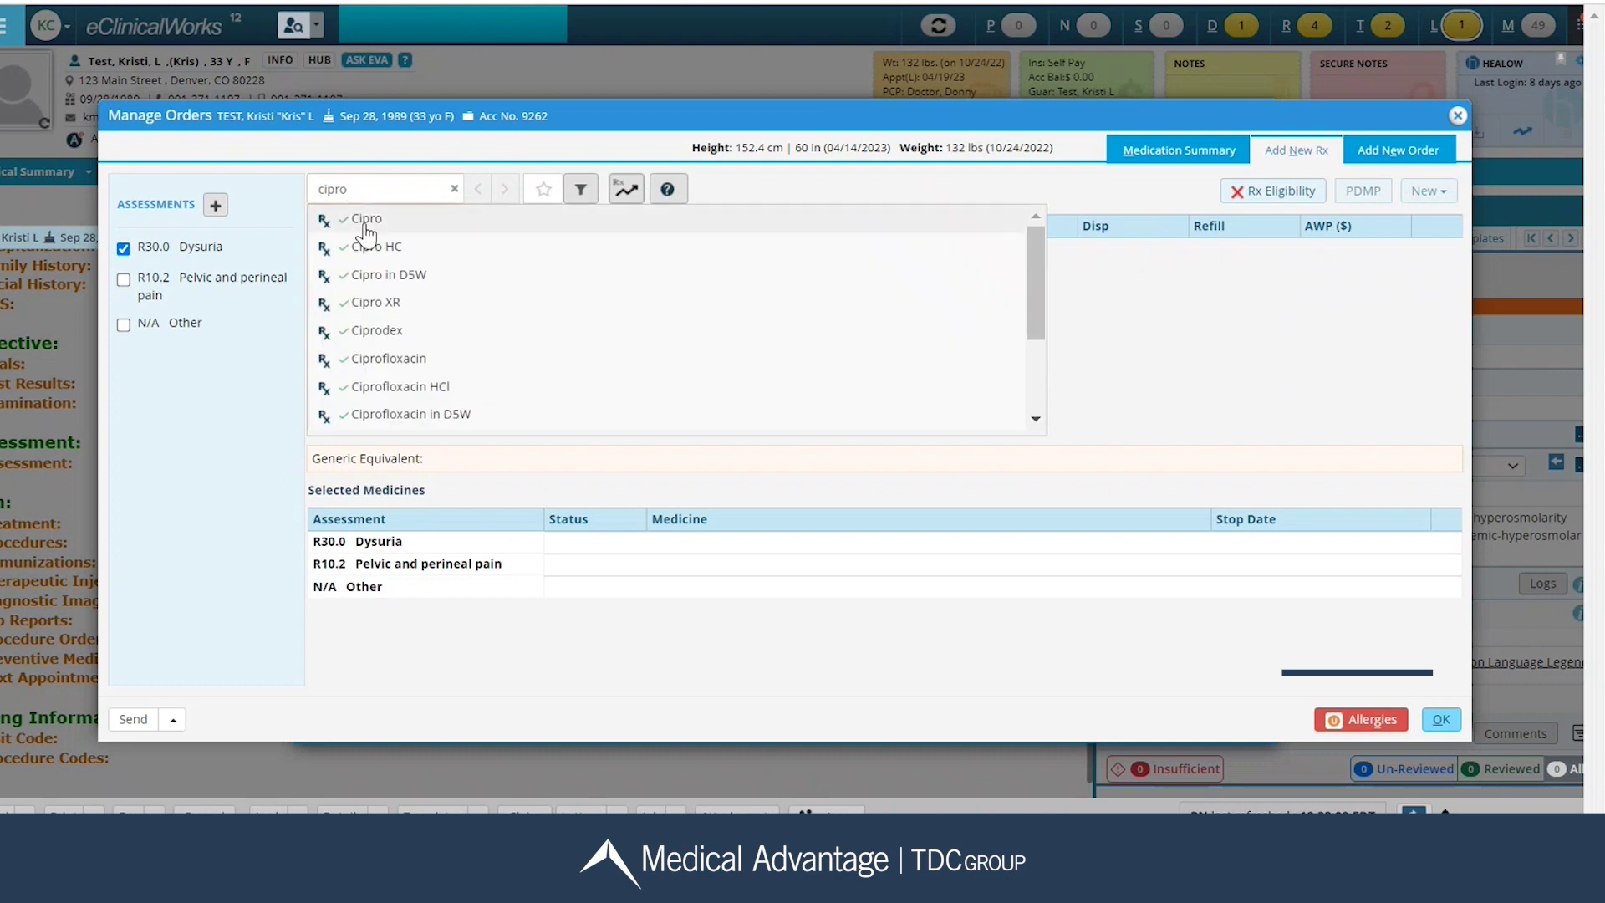
left_click(365, 220)
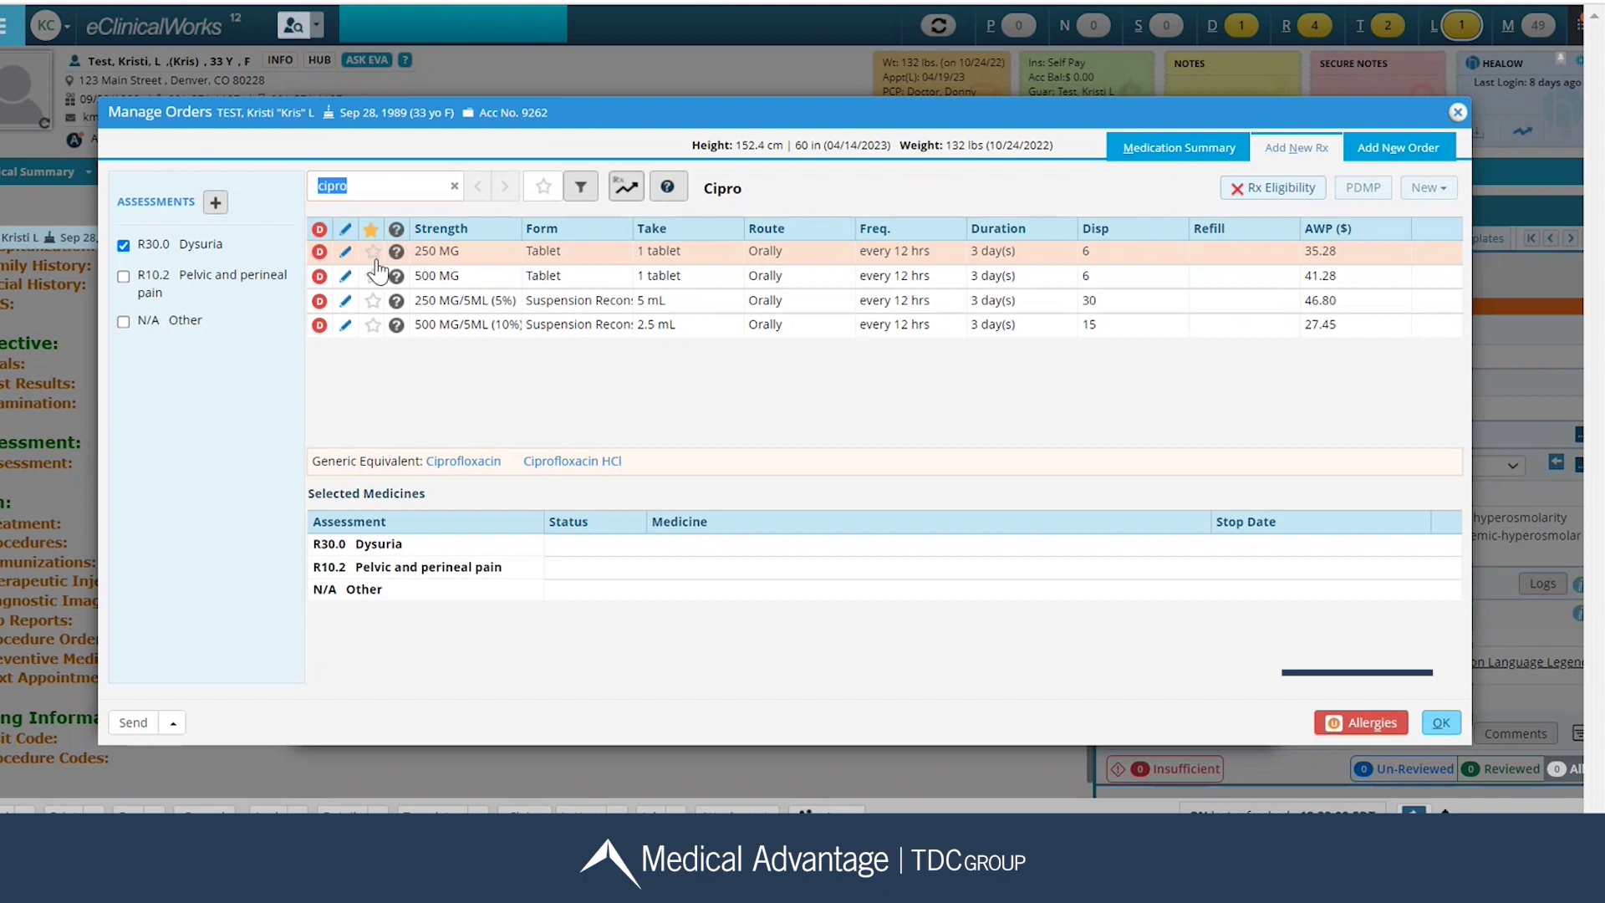
mouse_move(398, 266)
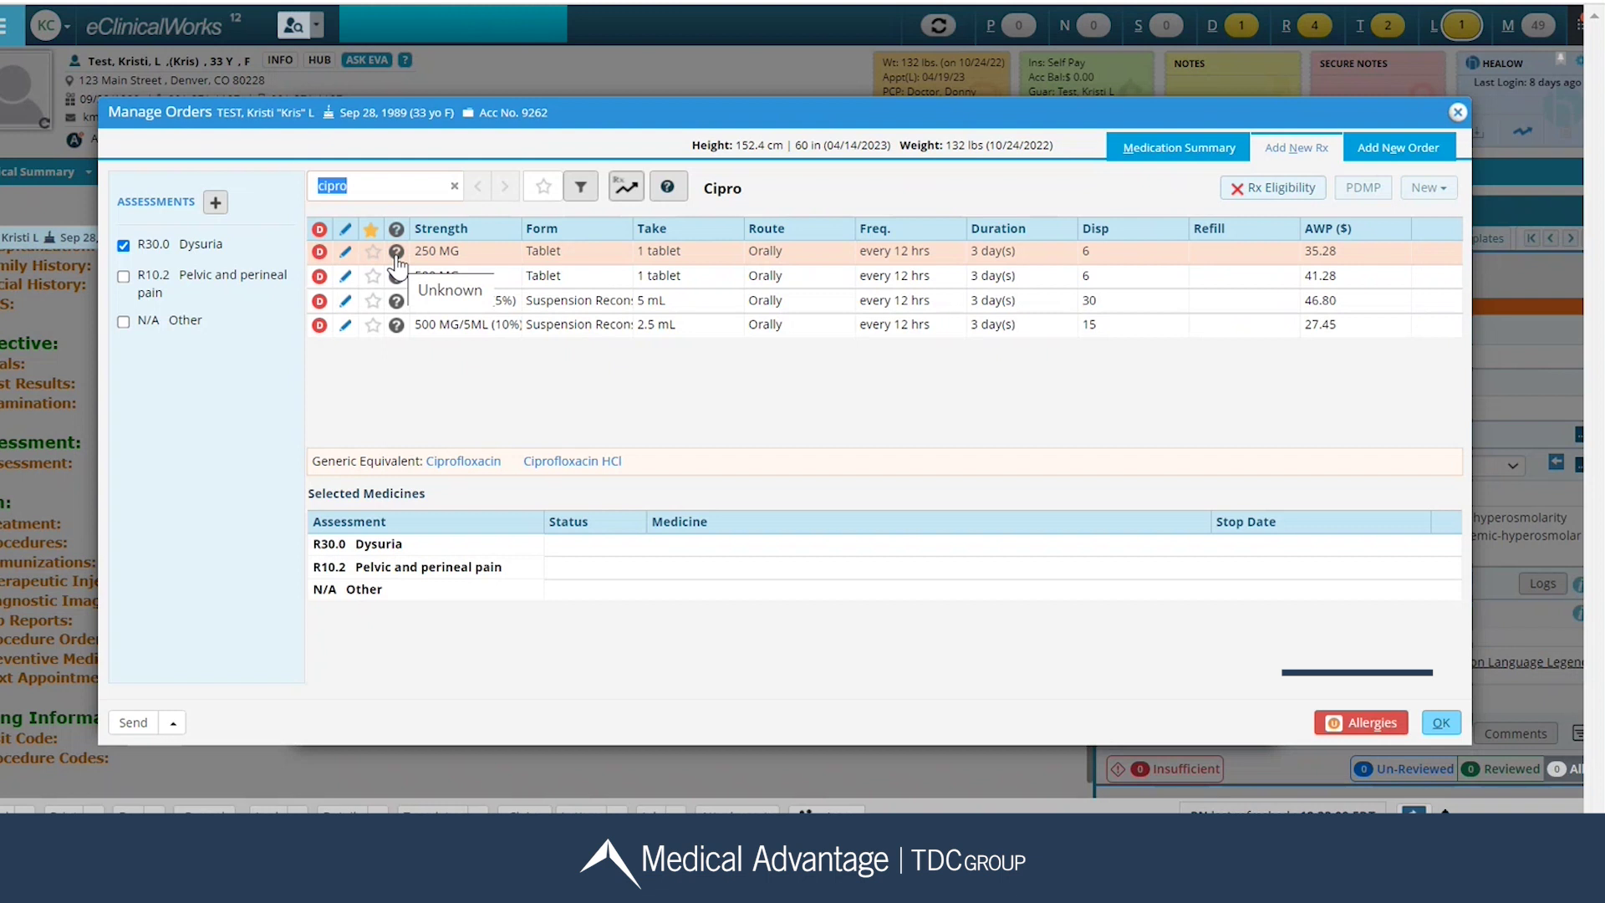
Step: Prescribe Cipro 250 MG tablets with 0 refills for Dysuria, also saving the prescription as a favorite and accepting the same-family duplicate
left_click(346, 254)
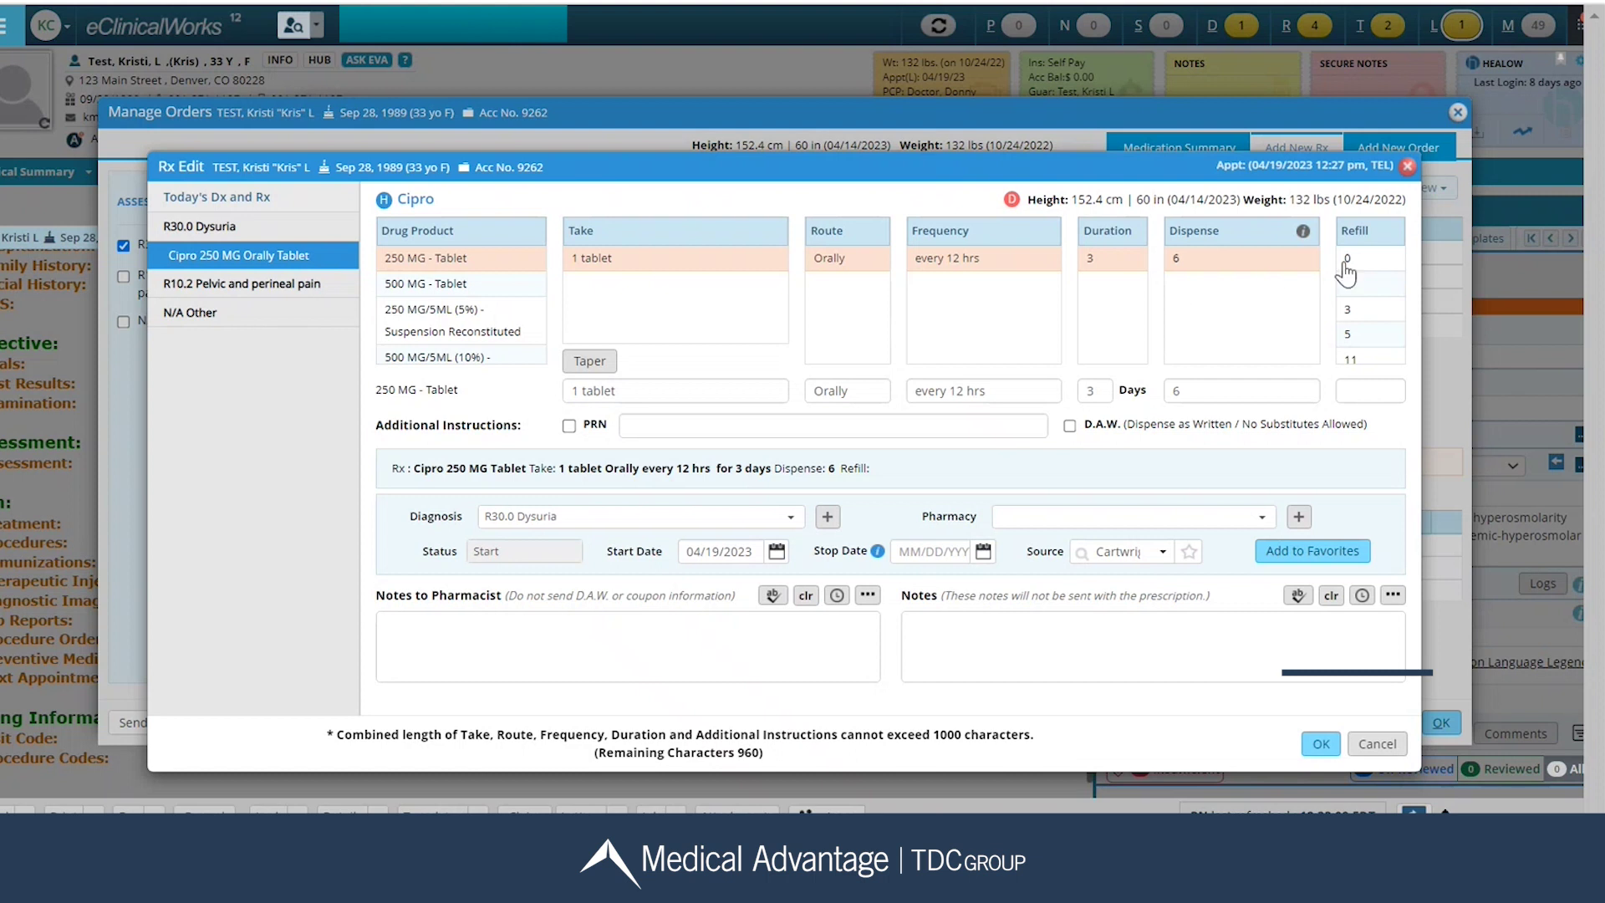
left_click(1371, 260)
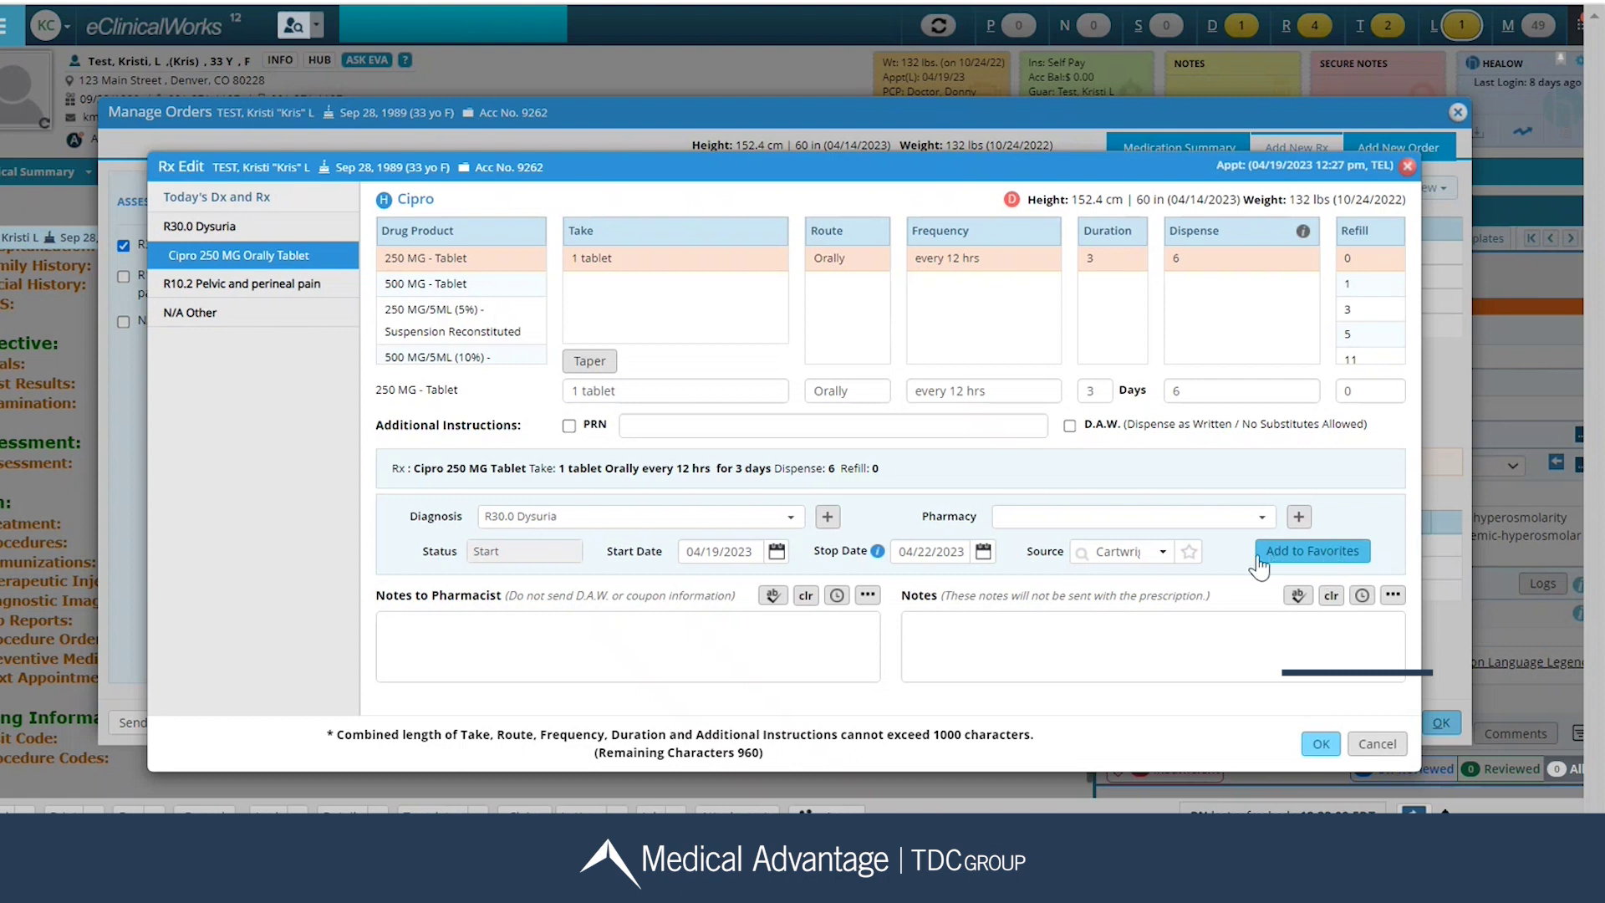
left_click(1311, 551)
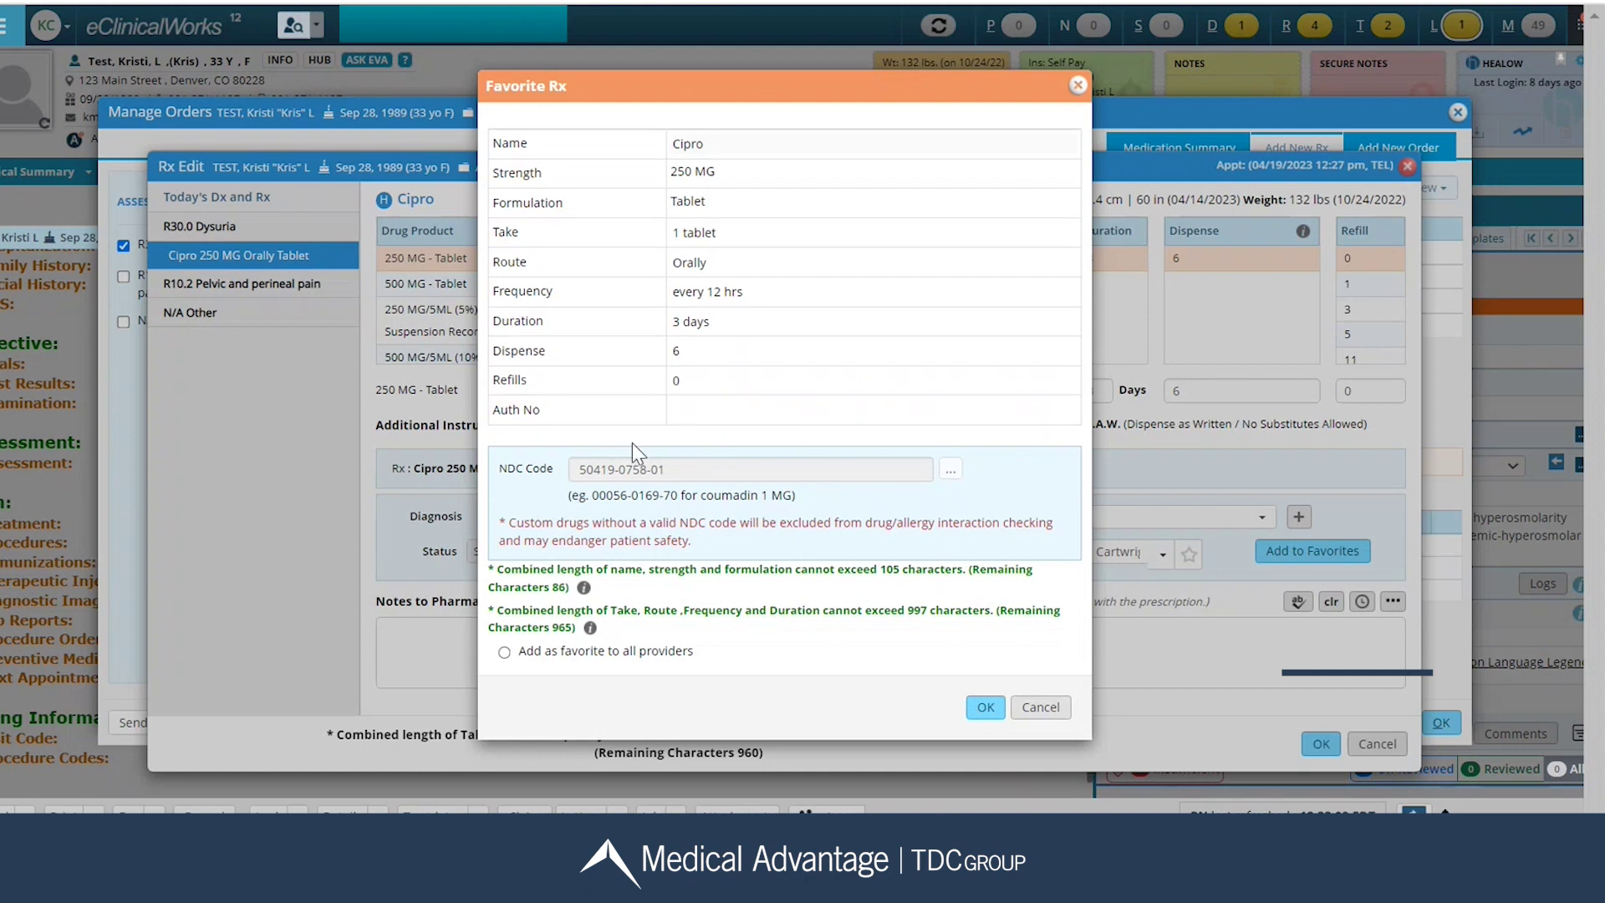
left_click(985, 709)
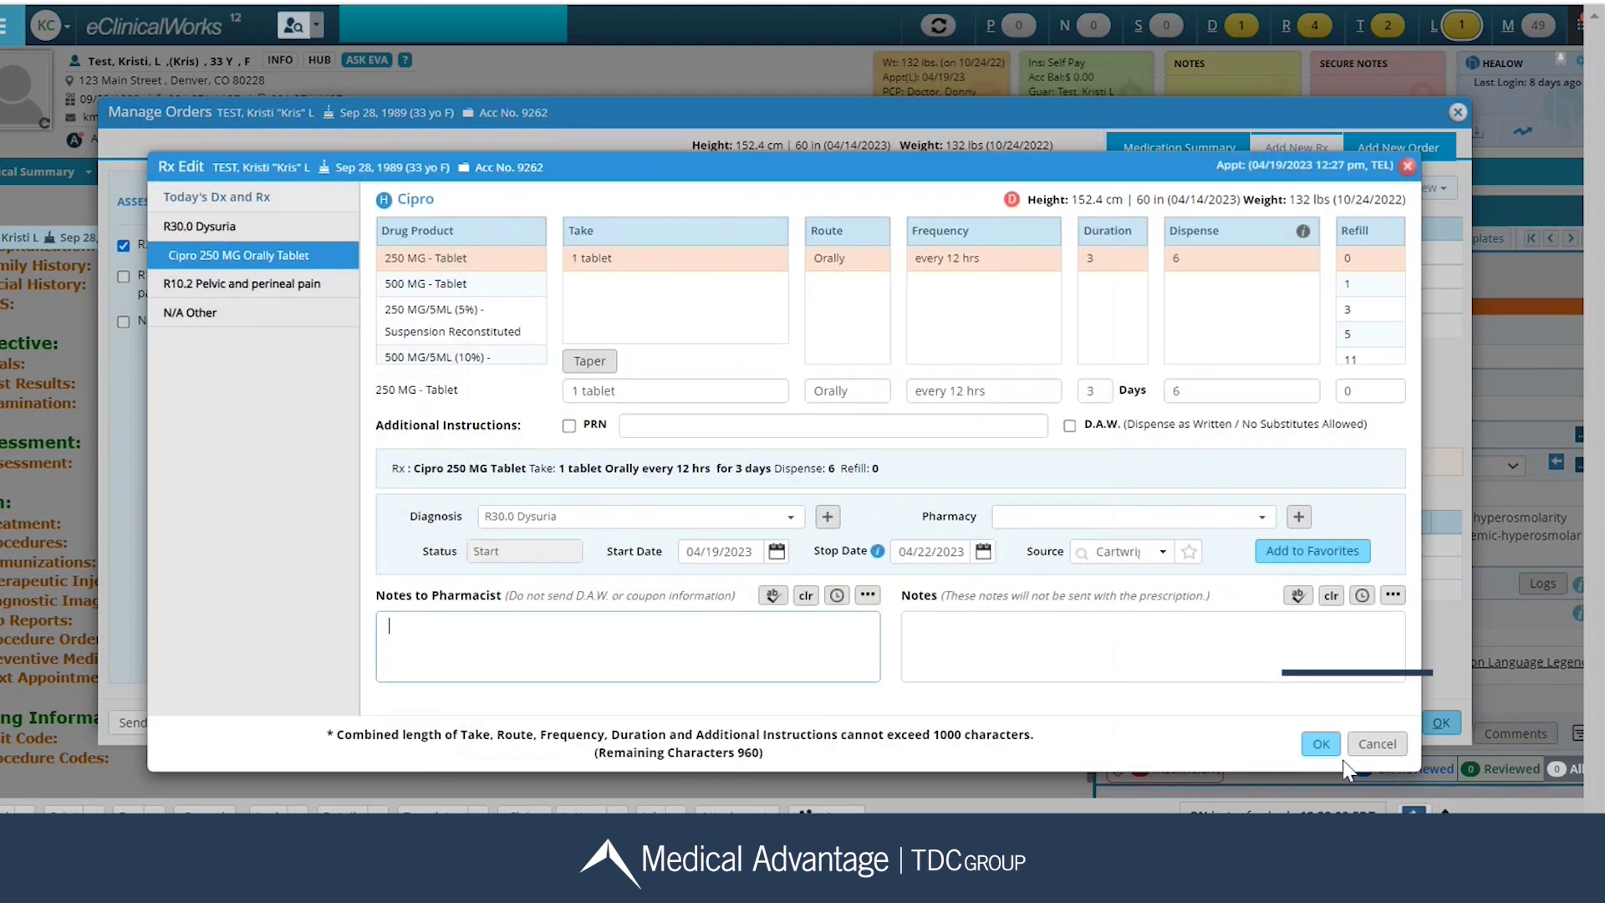
left_click(1316, 744)
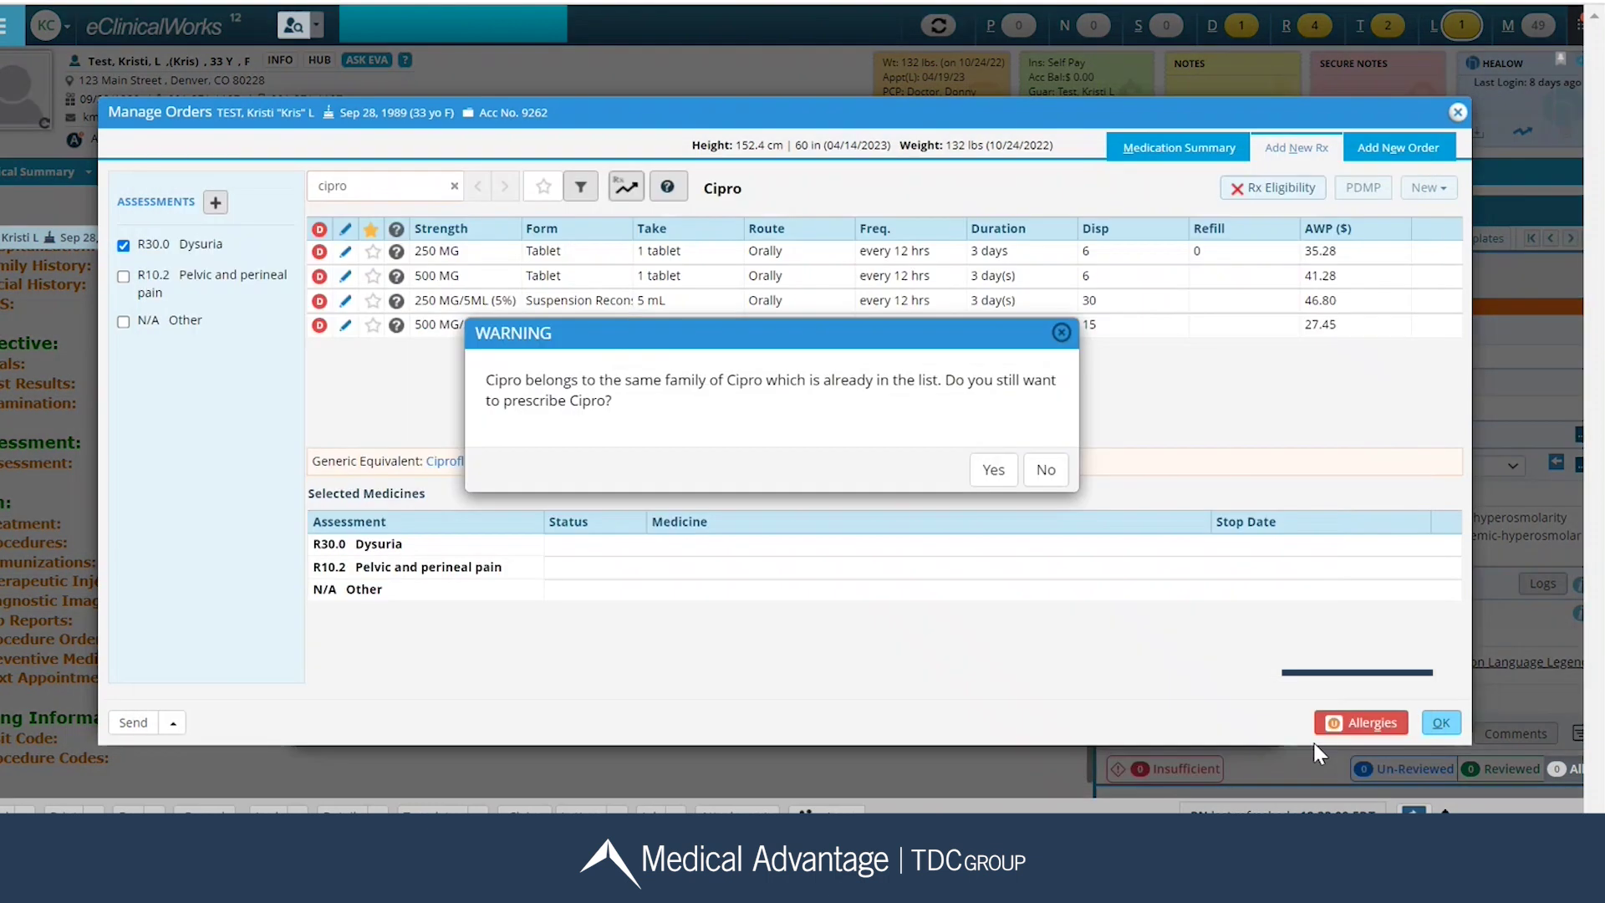
left_click(992, 471)
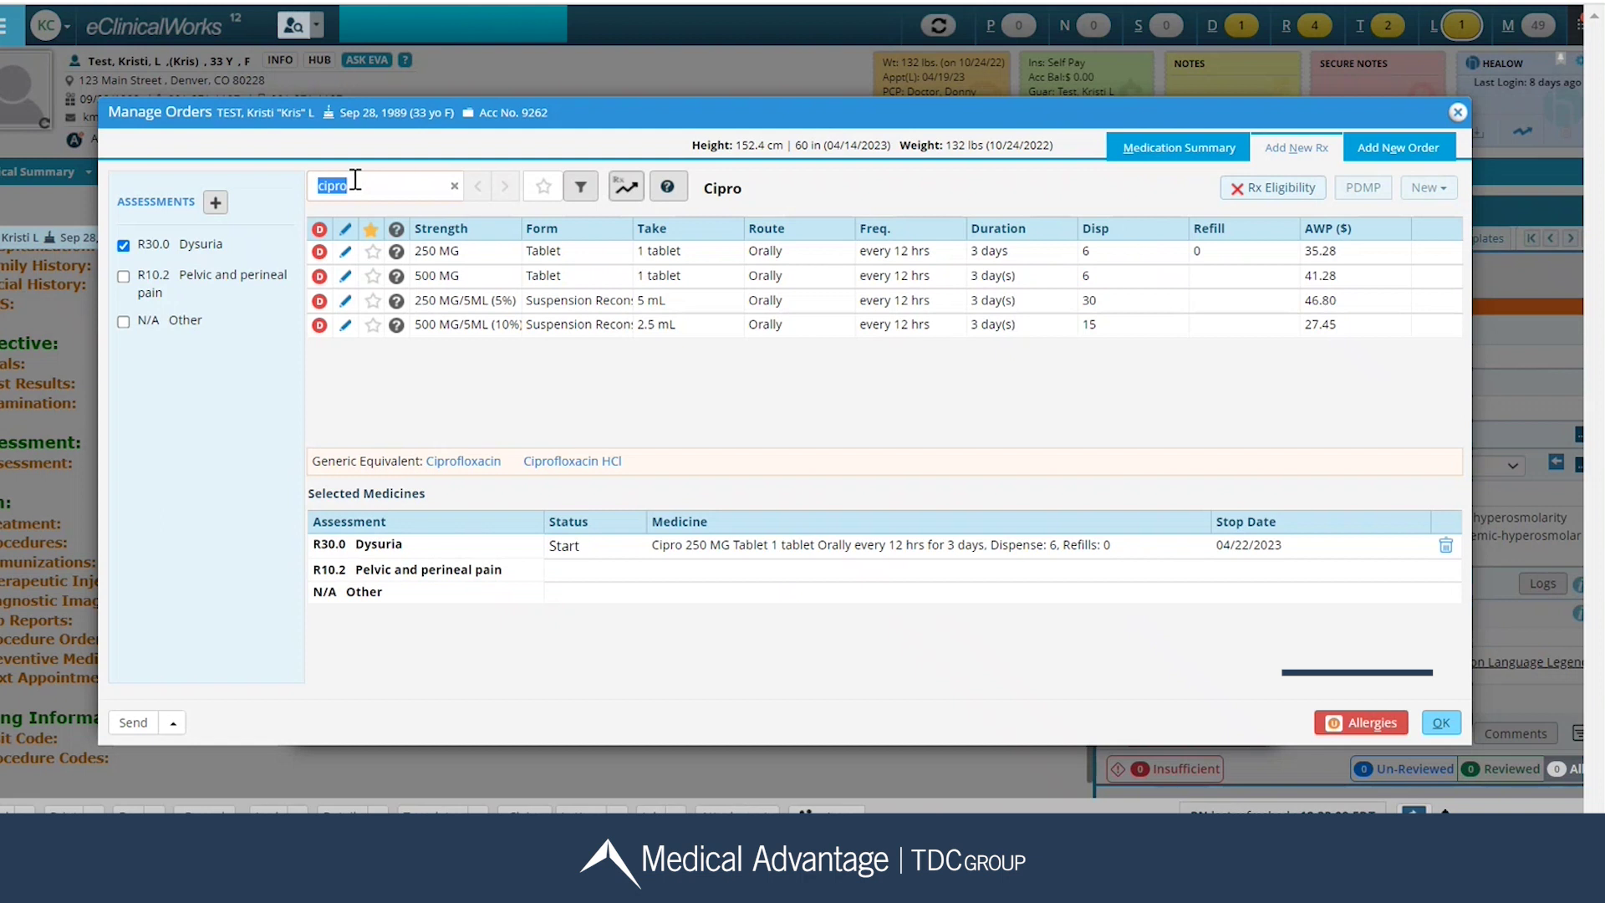
Step: Look up Cipro again and display the saved favorite prescriptions
key("BackSpace")
type("cipro")
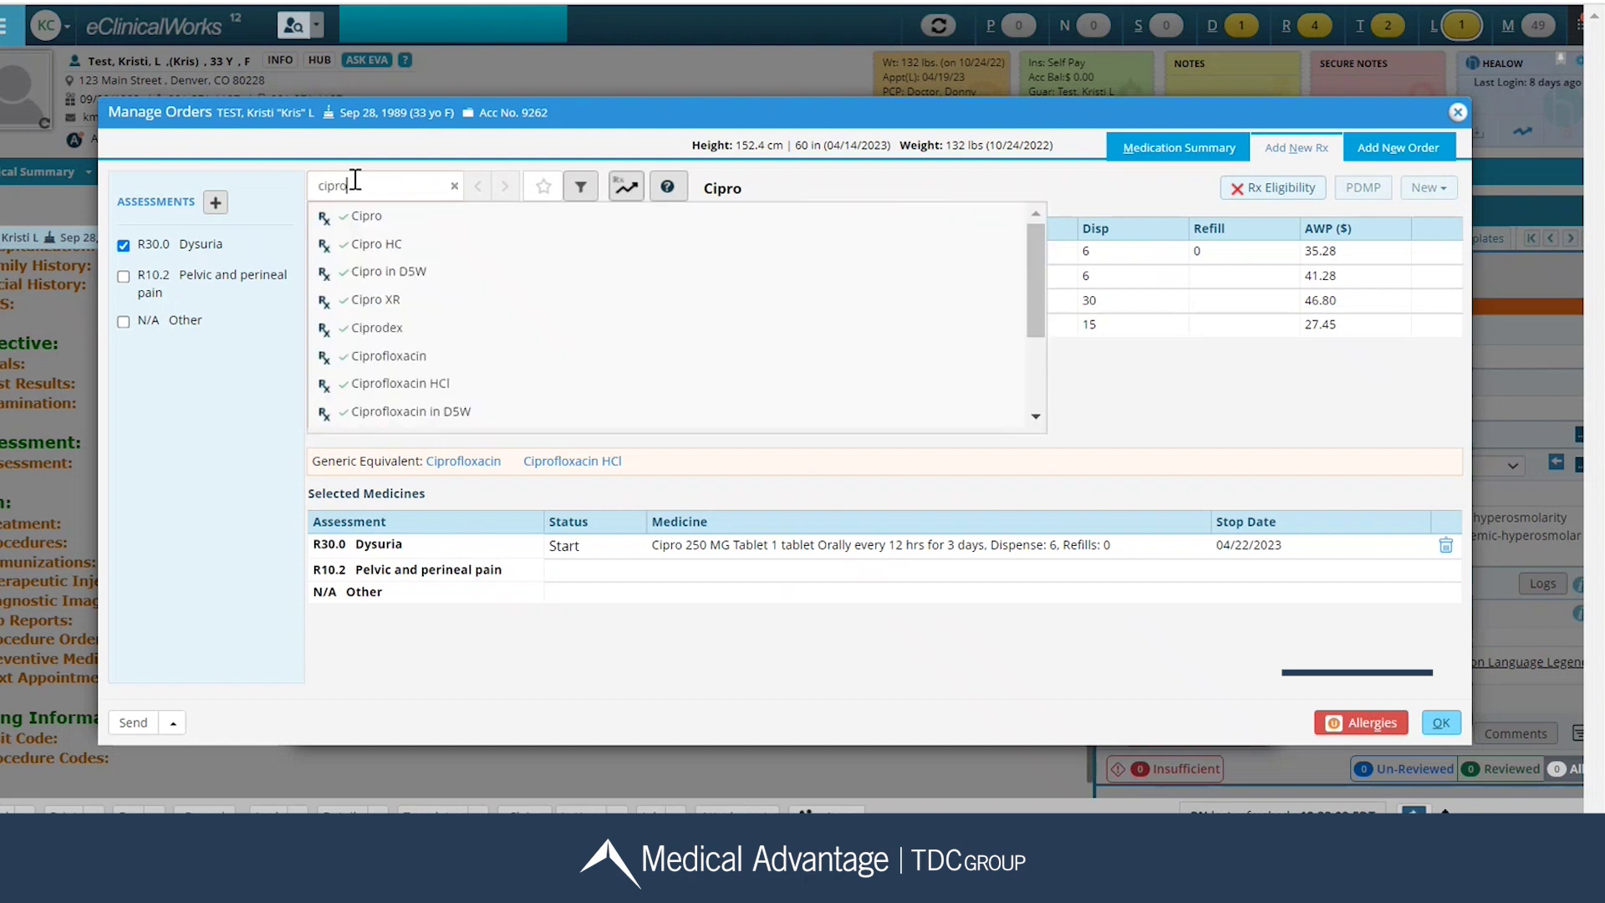
left_click(358, 221)
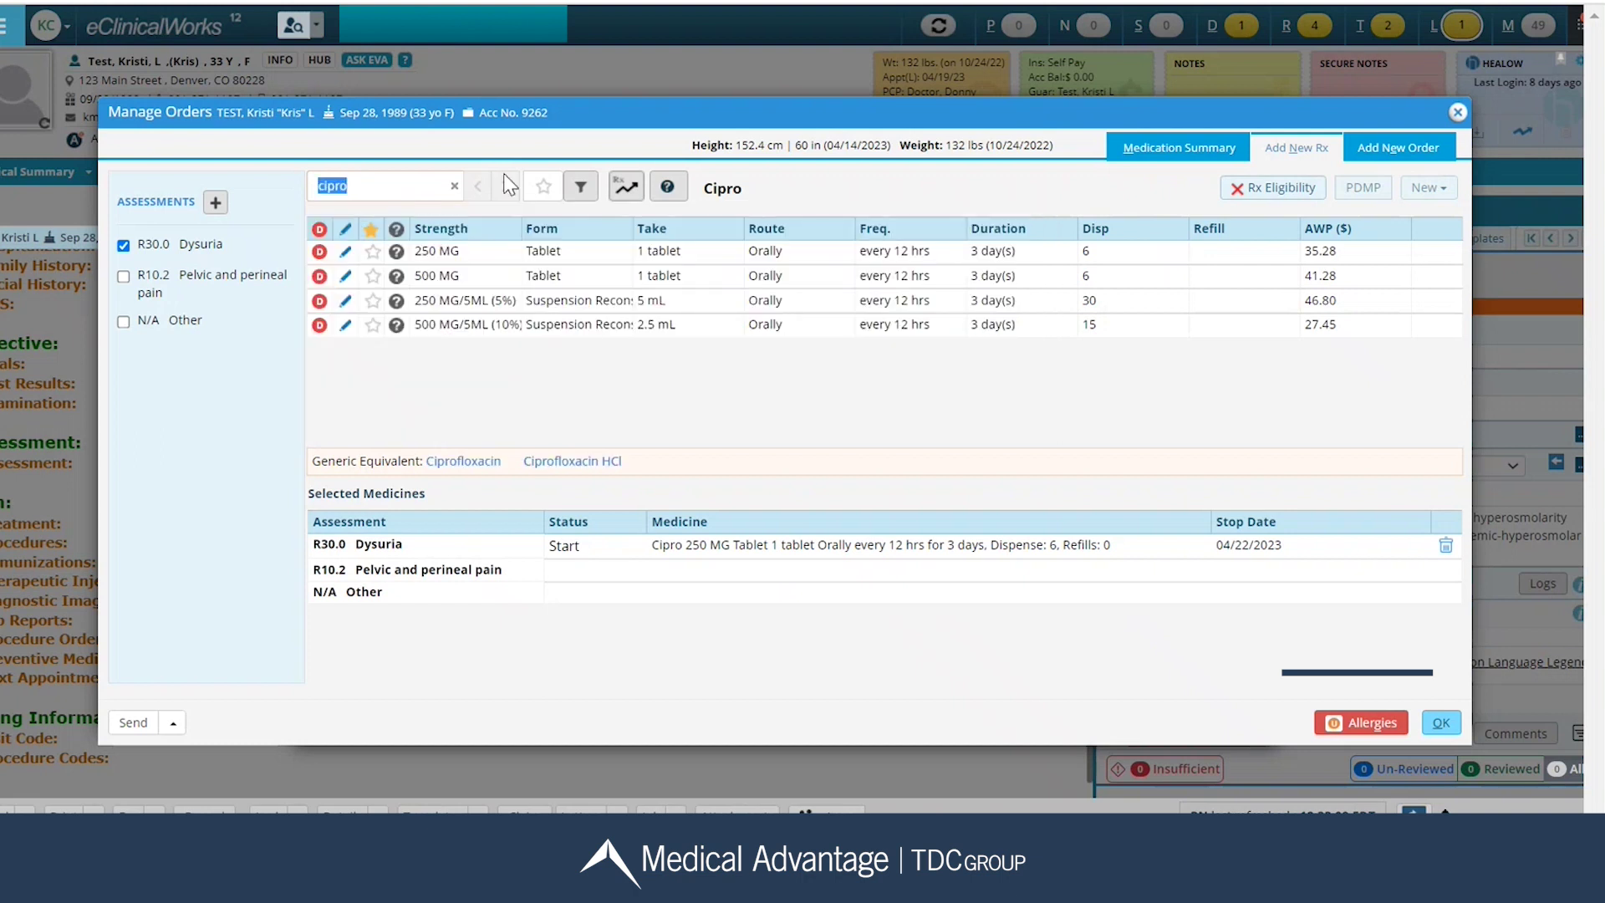
left_click(545, 189)
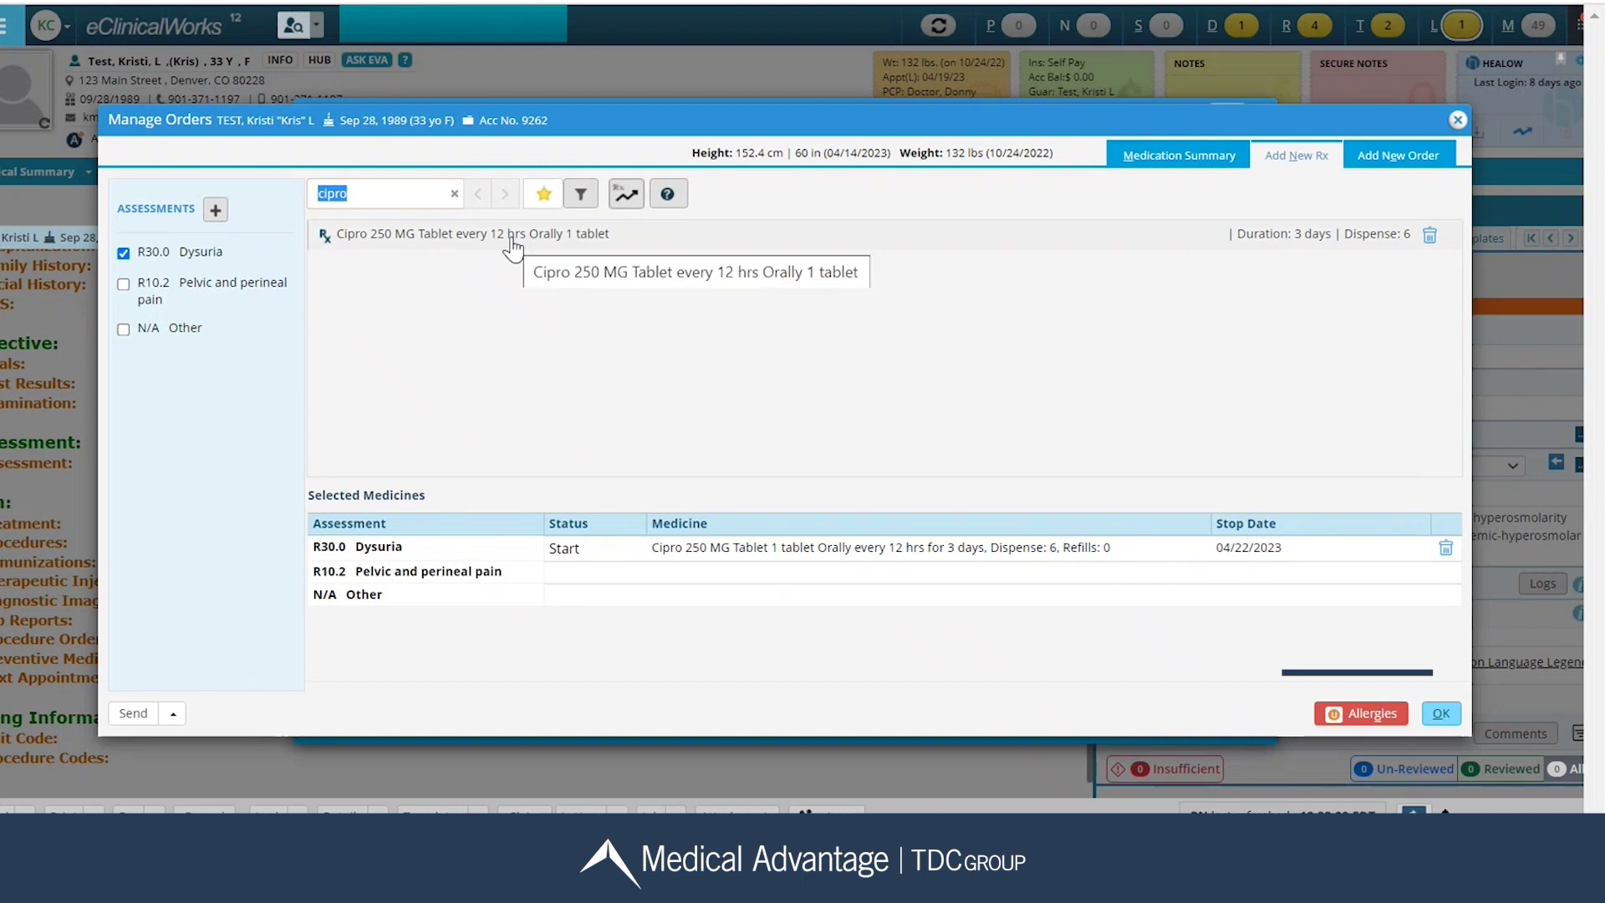
Step: Set the medication search filter to show All doses, leave the favorites list and look up Cipro again
left_click(580, 197)
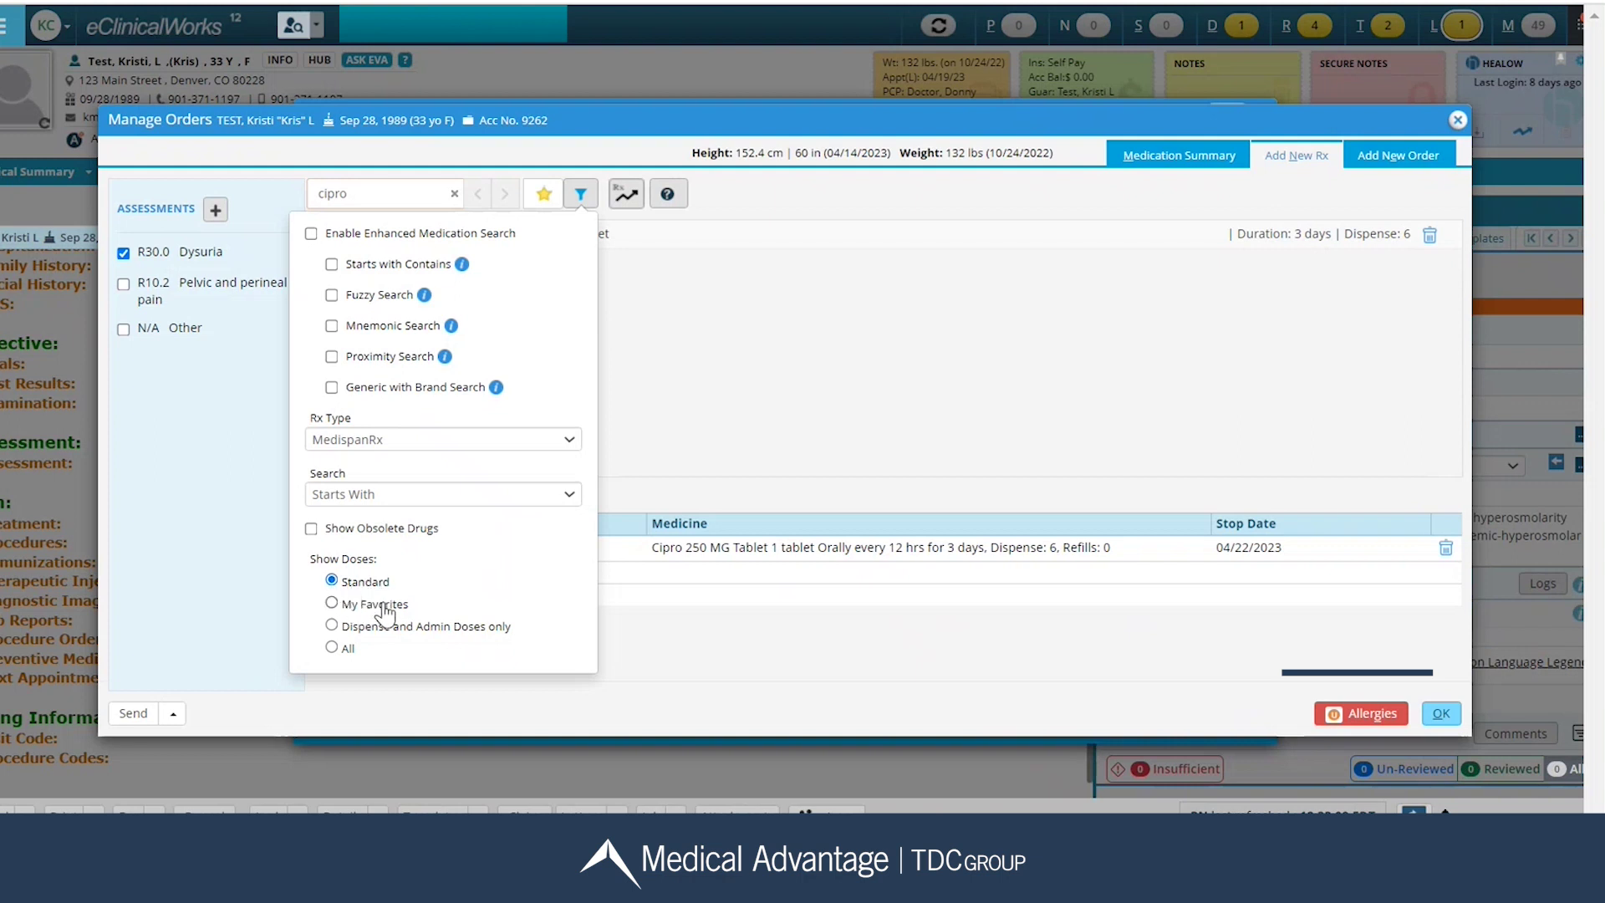
left_click(332, 649)
left_click(709, 441)
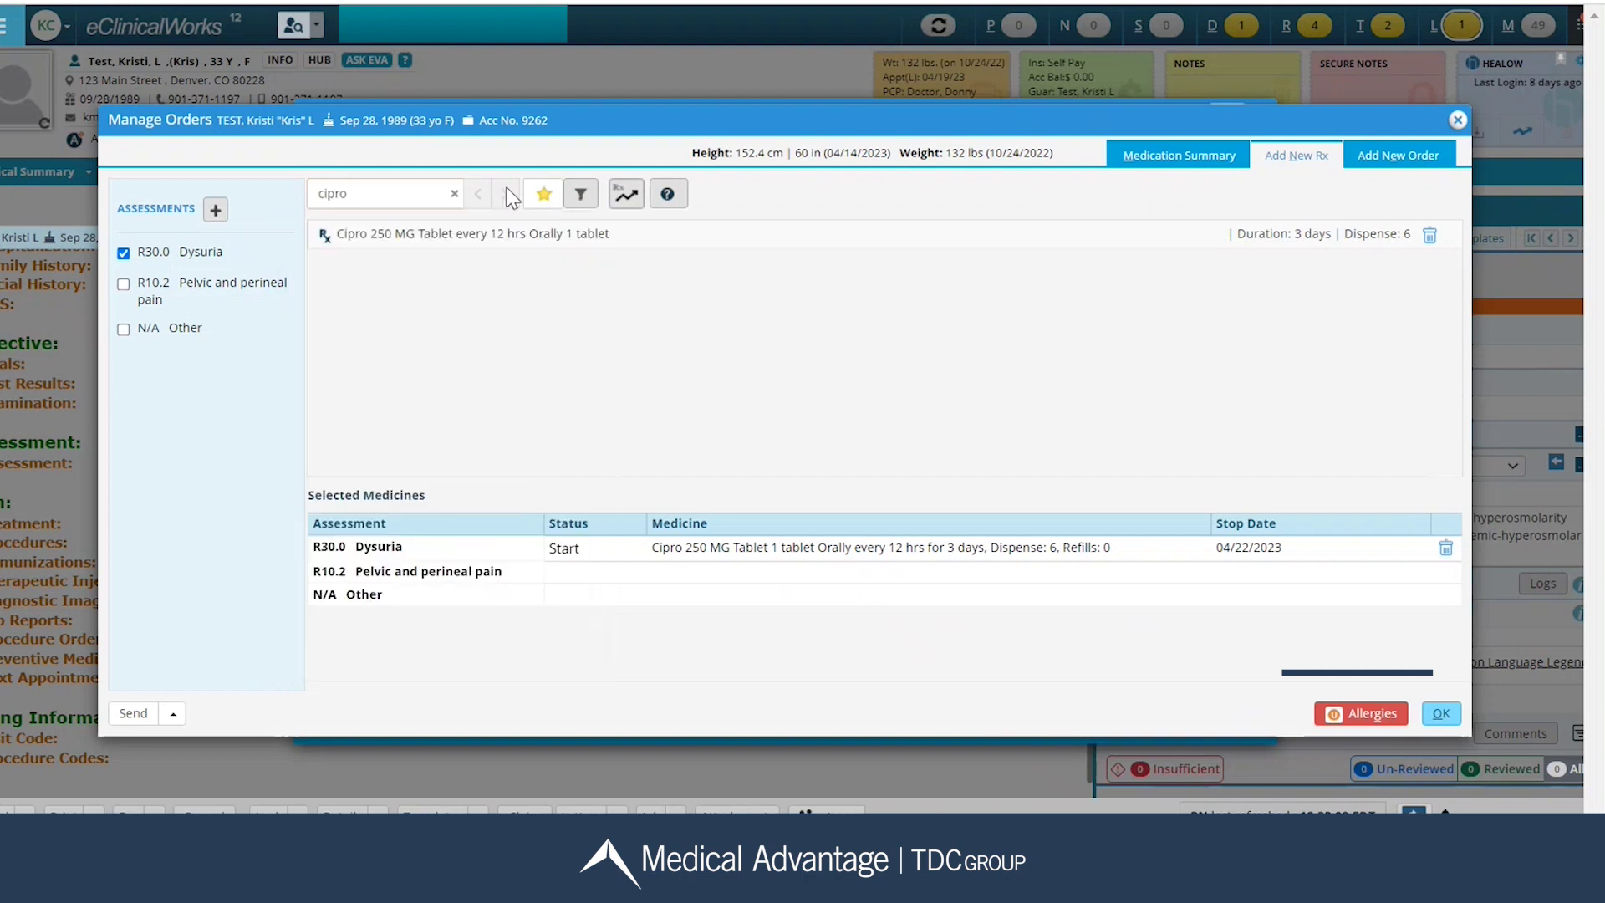
left_click(543, 194)
left_click(422, 193)
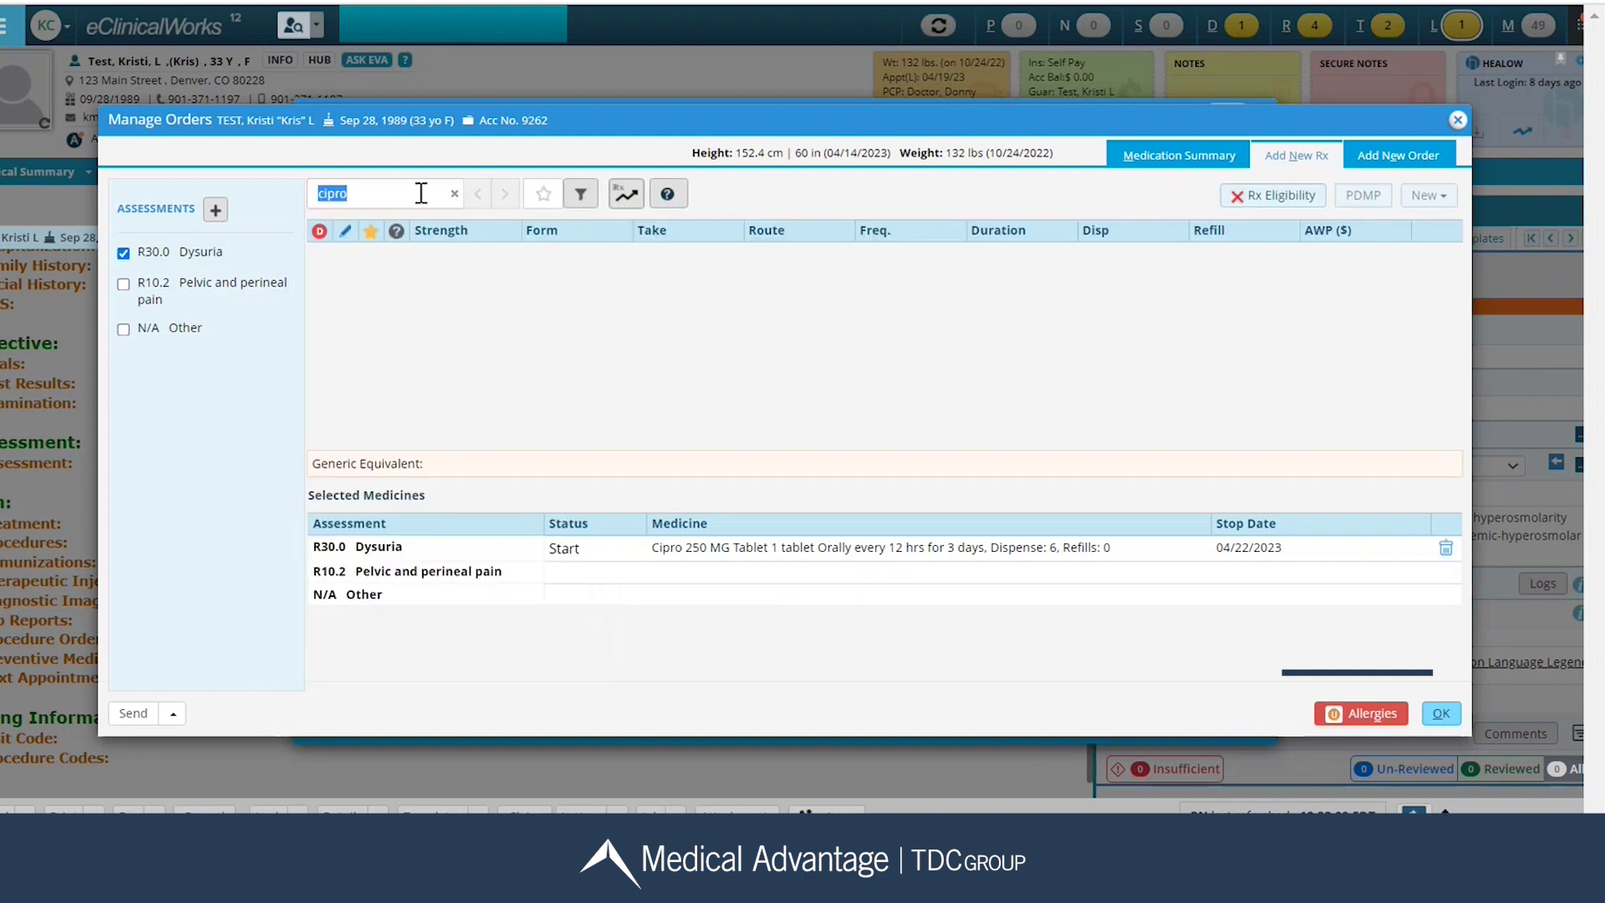
type("cipro")
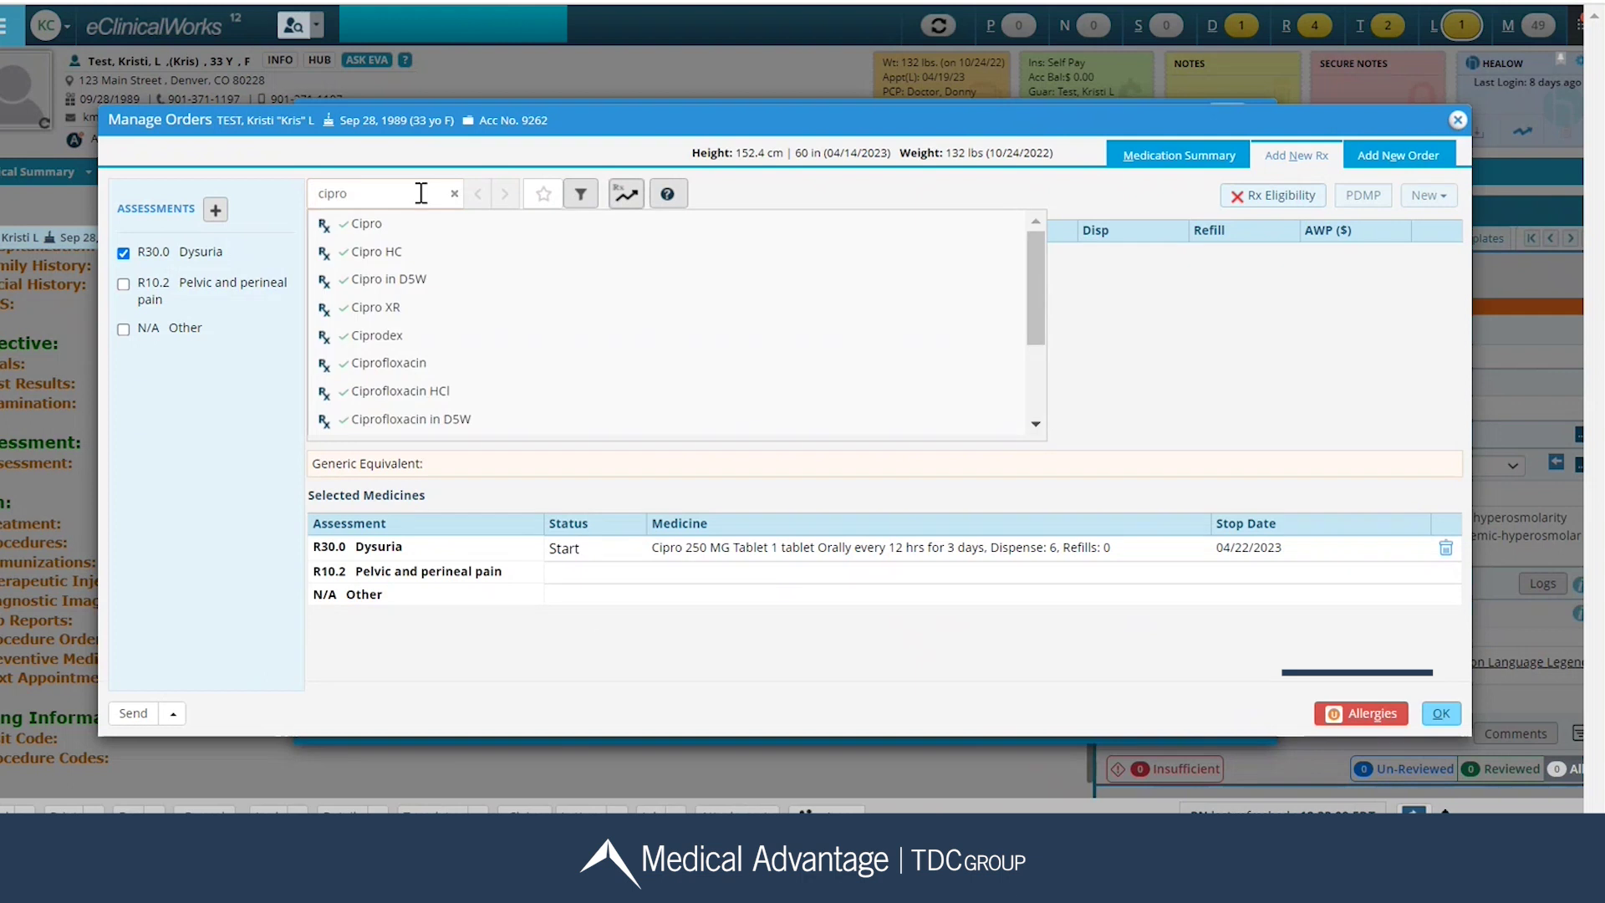
left_click(378, 223)
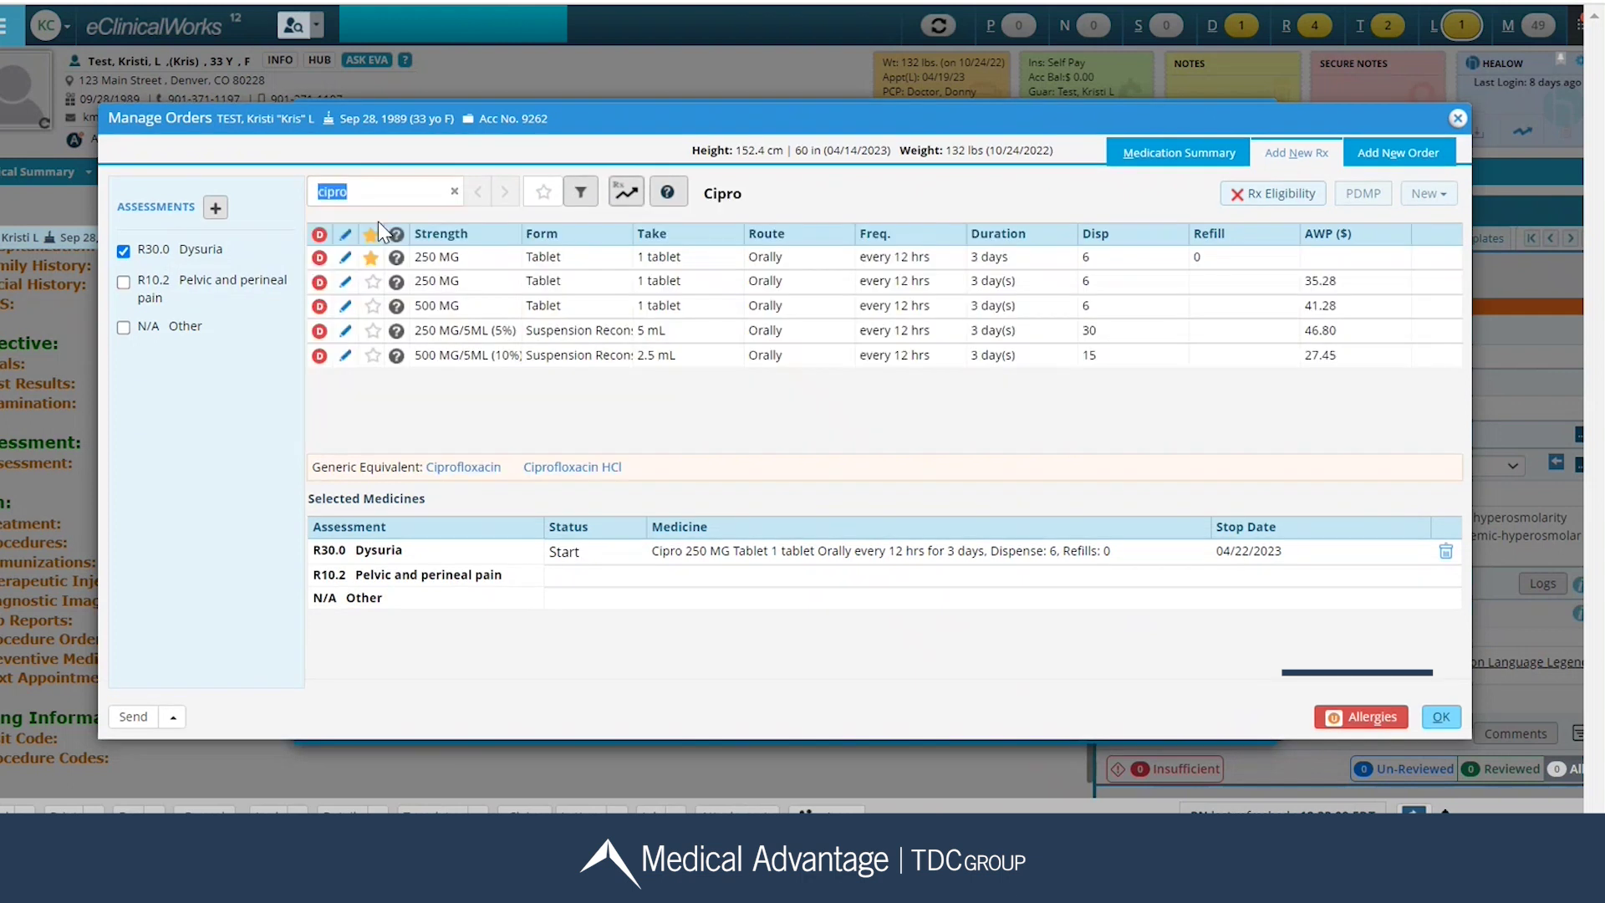
left_click(367, 255)
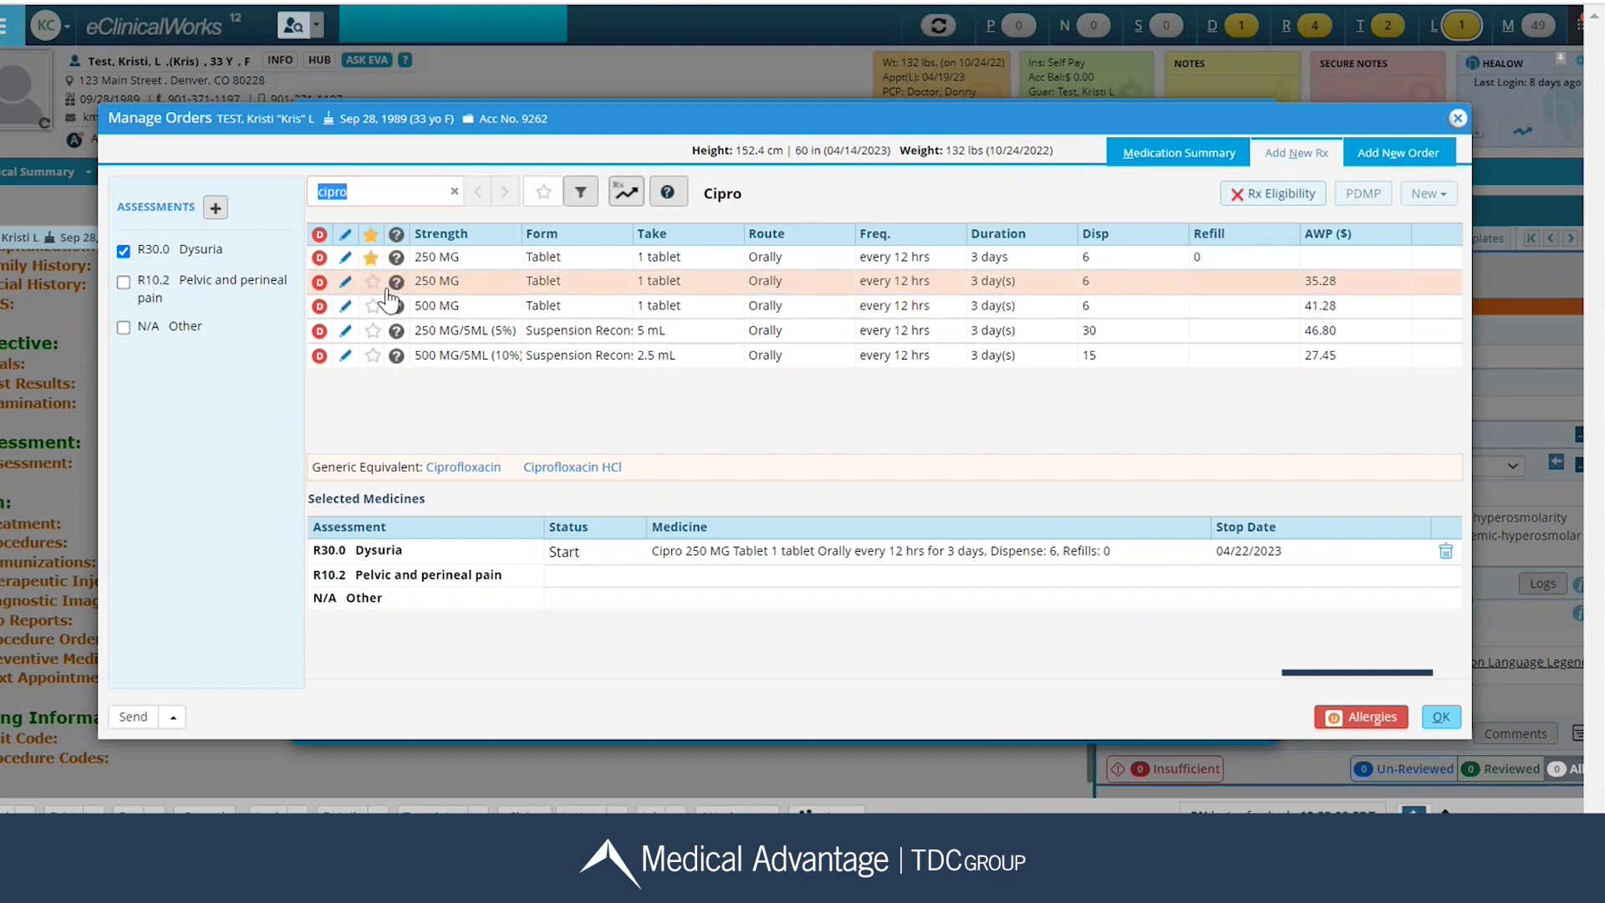
left_click(402, 394)
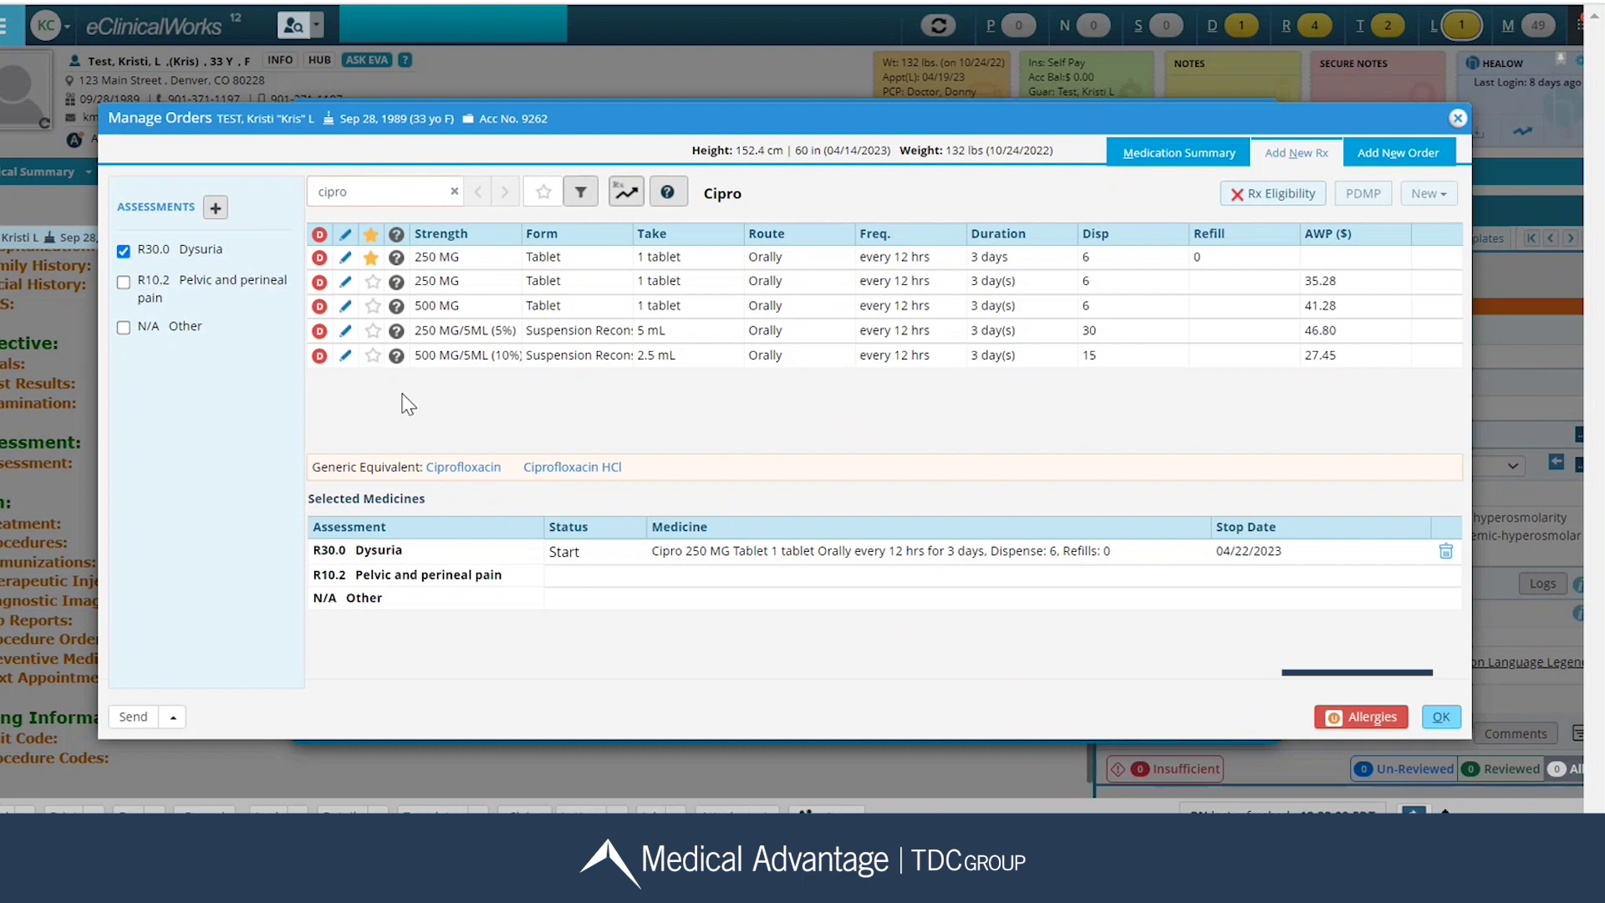
Step: Confirm the Cipro order, accept its drug interaction review, and open the prescription's sending options, closing them without sending
left_click(1441, 718)
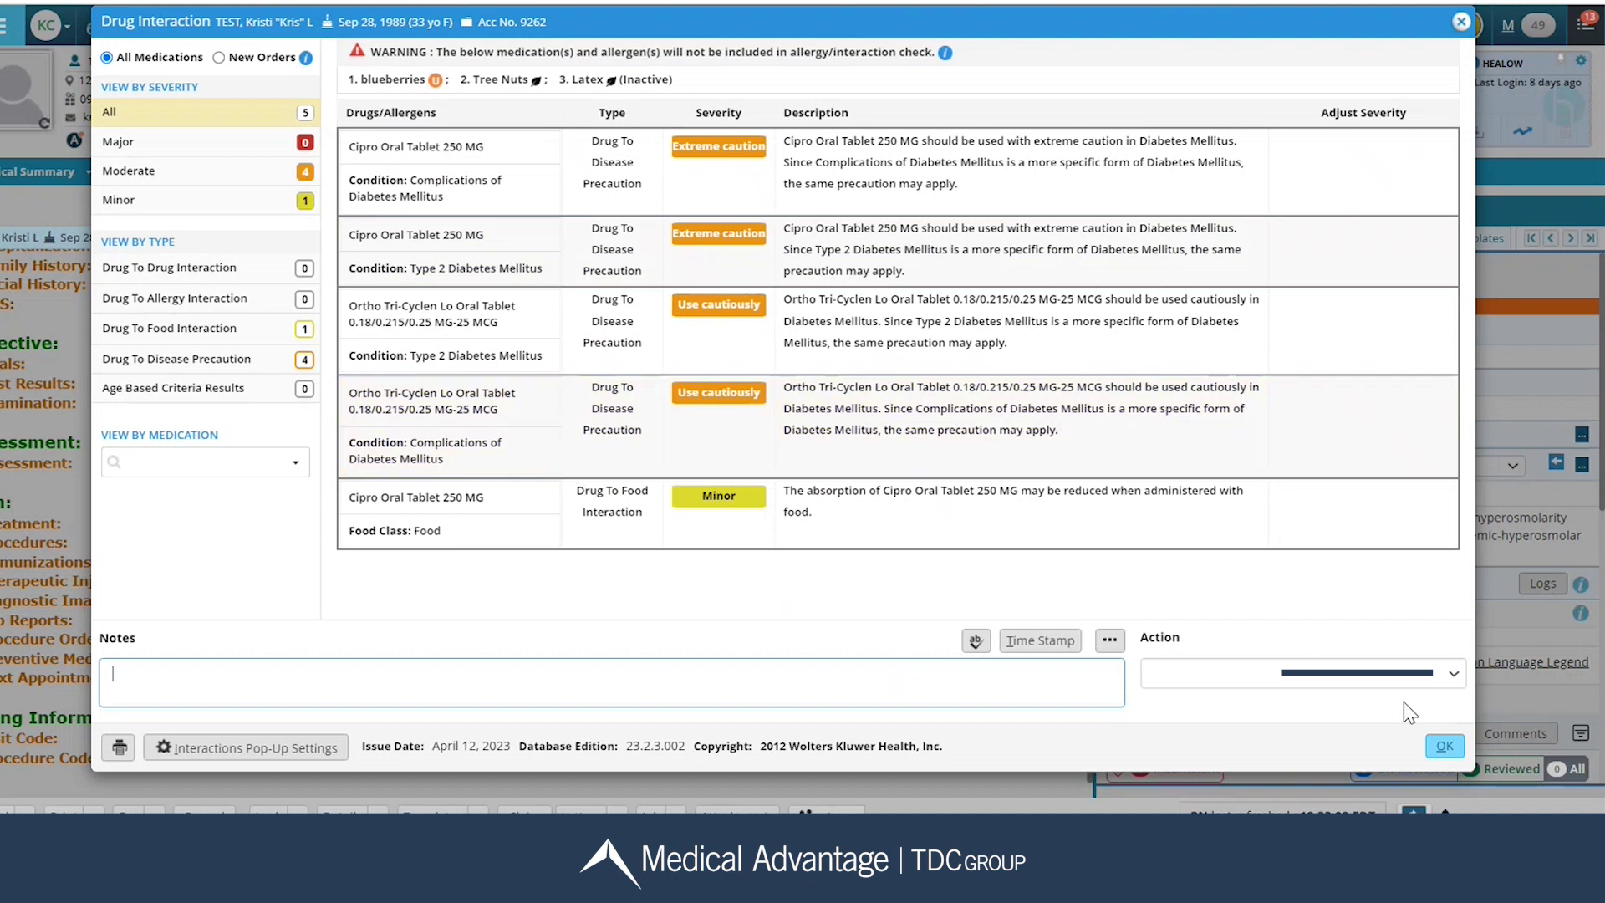
left_click(1443, 750)
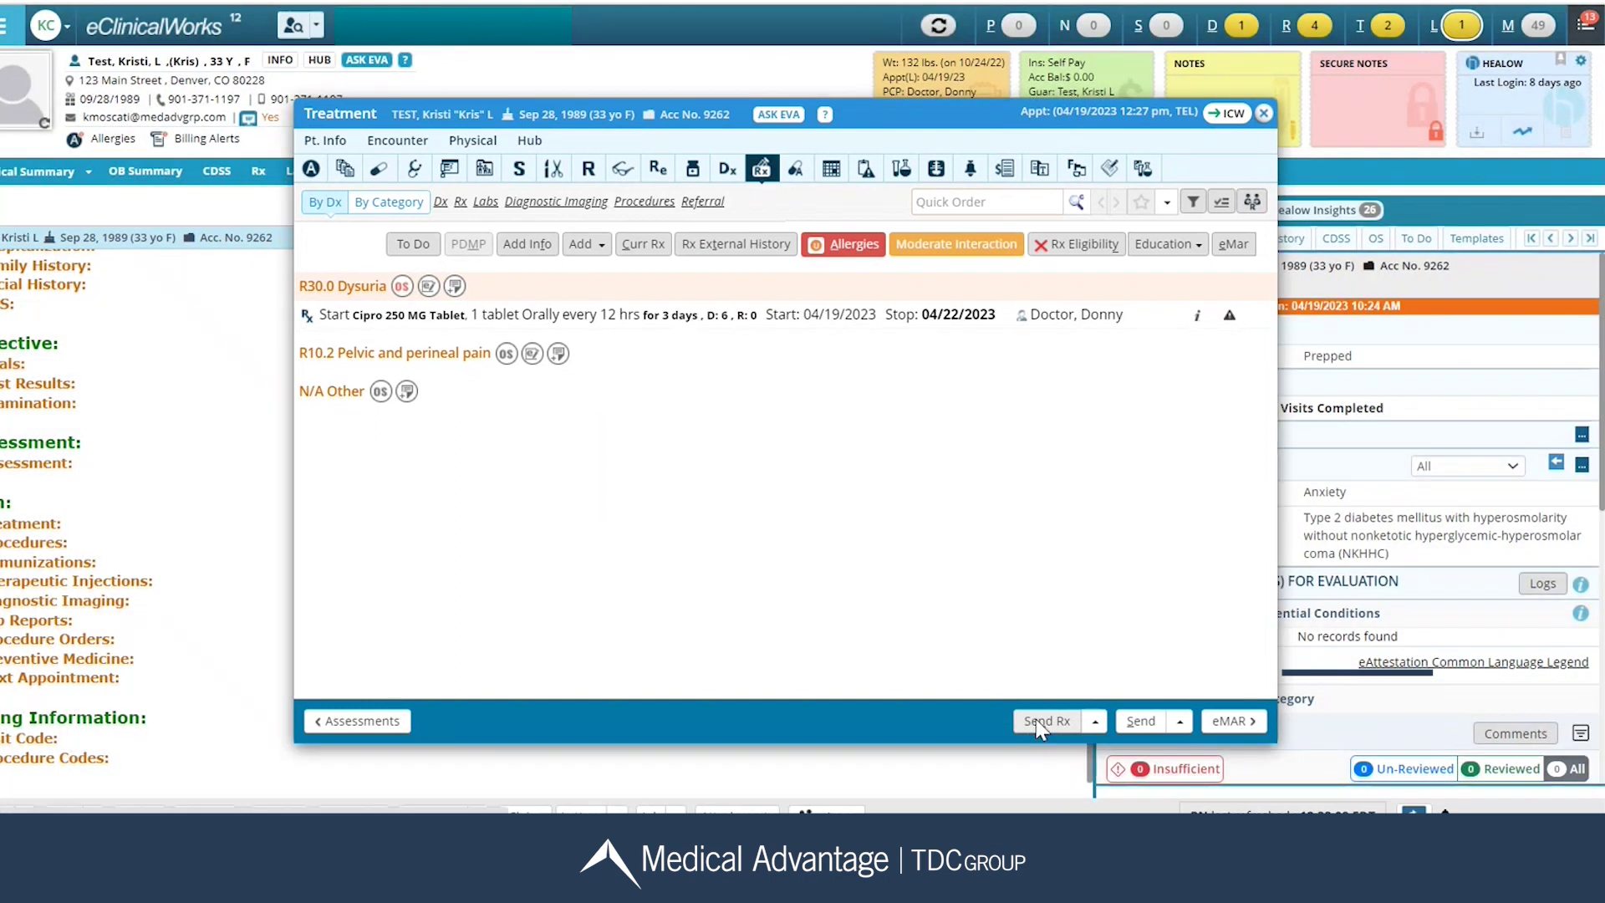
left_click(1037, 727)
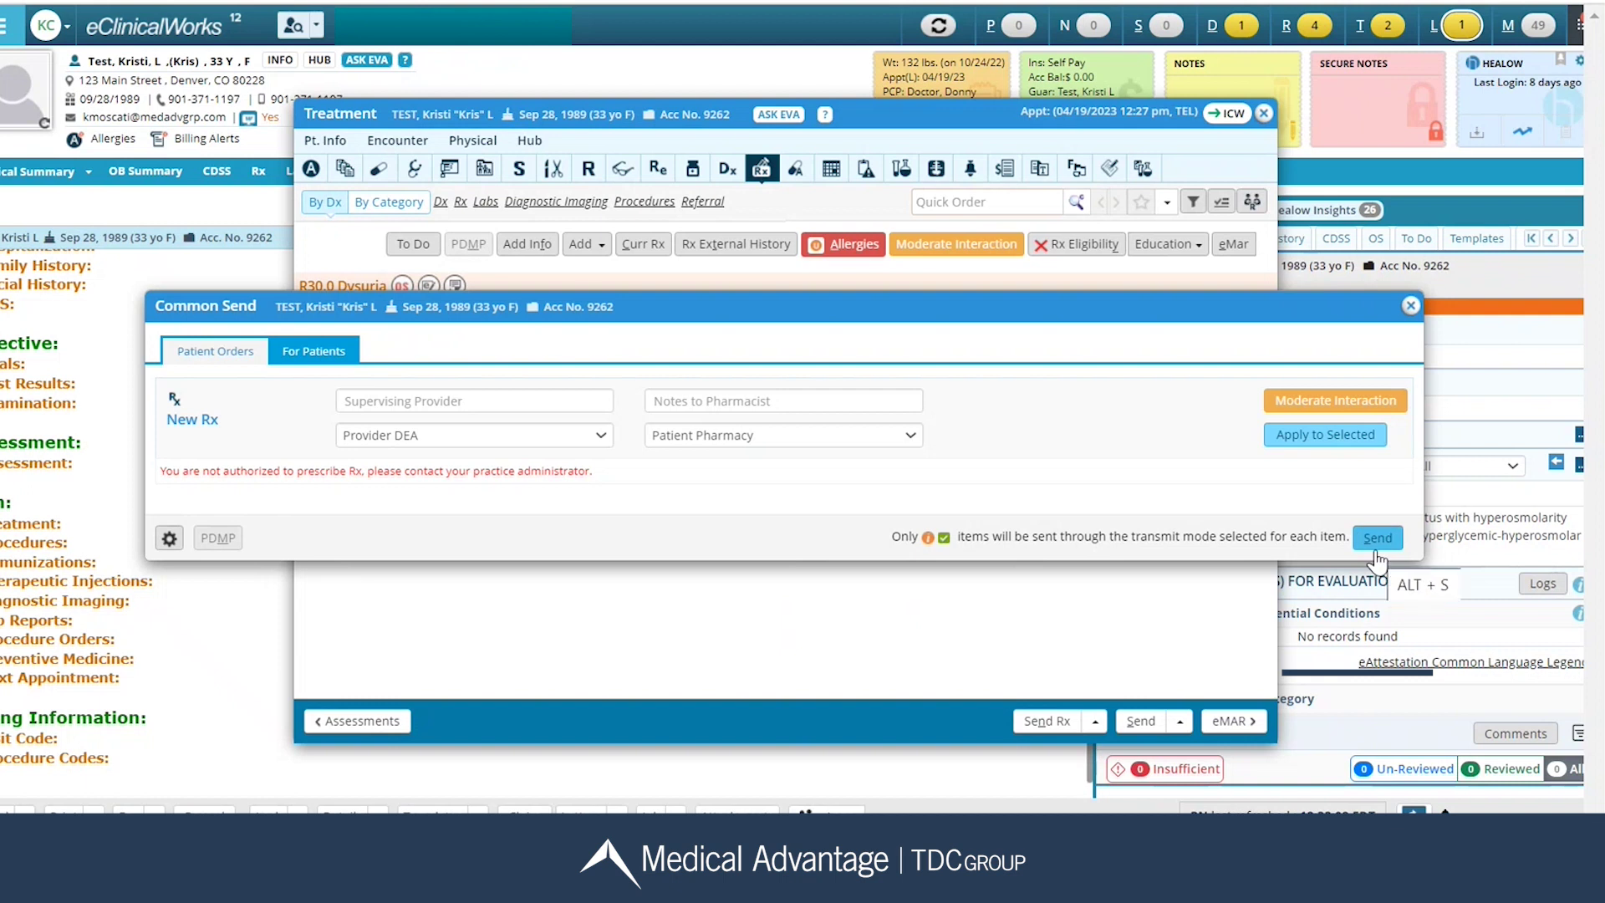
left_click(1411, 306)
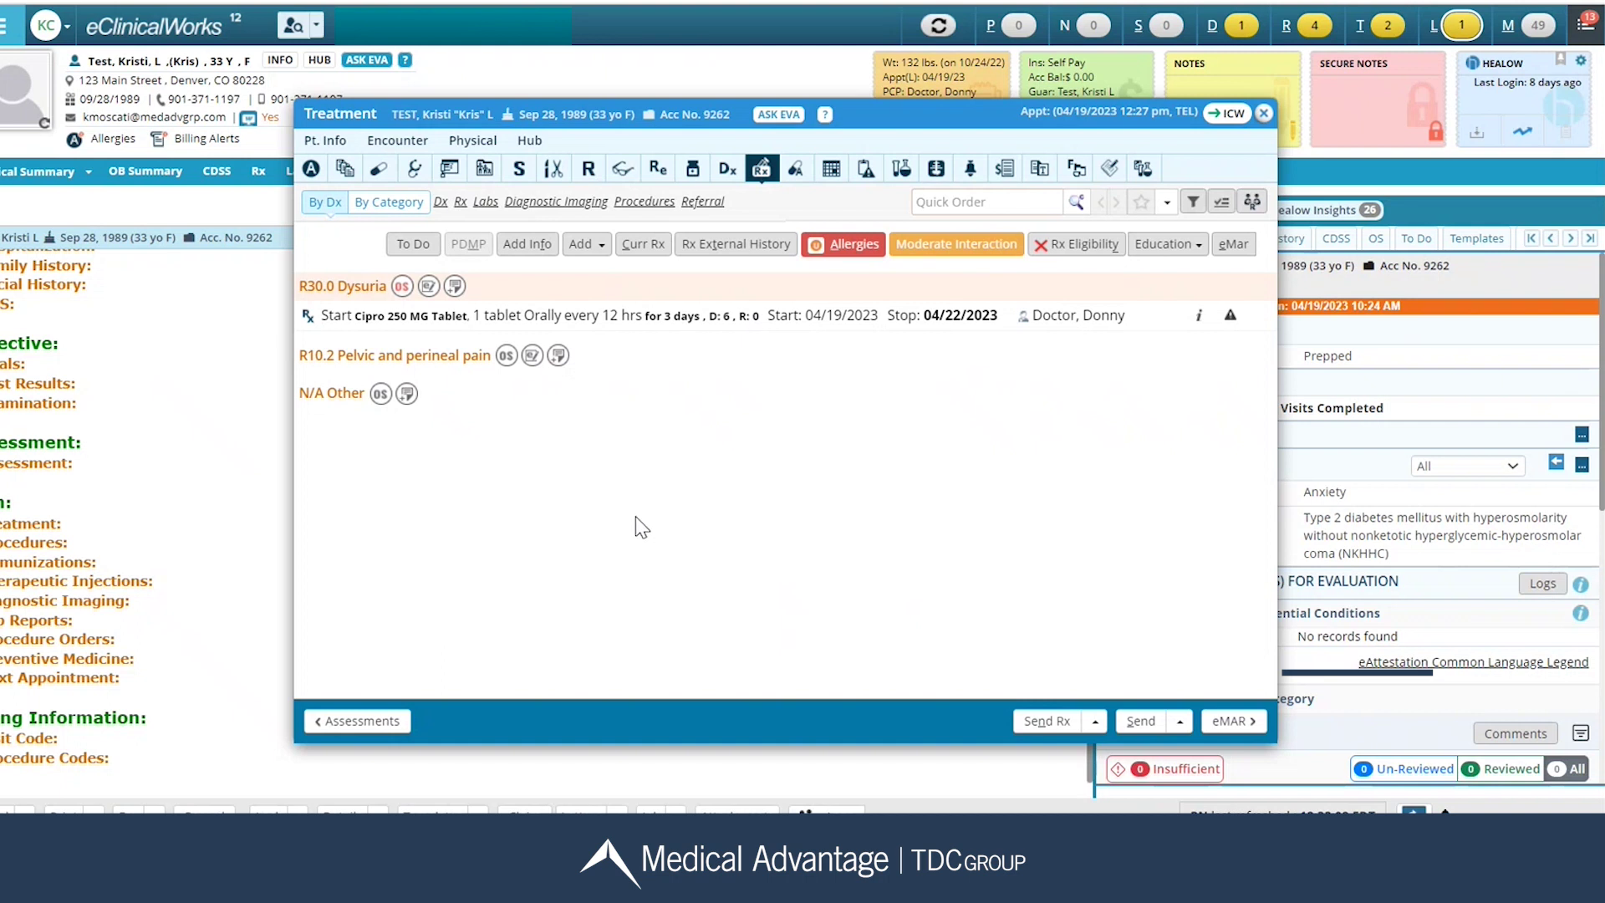
Step: Order the lab CBC With Differential/Platelet for today under R10.2 Pelvic and perineal pain only
left_click(486, 205)
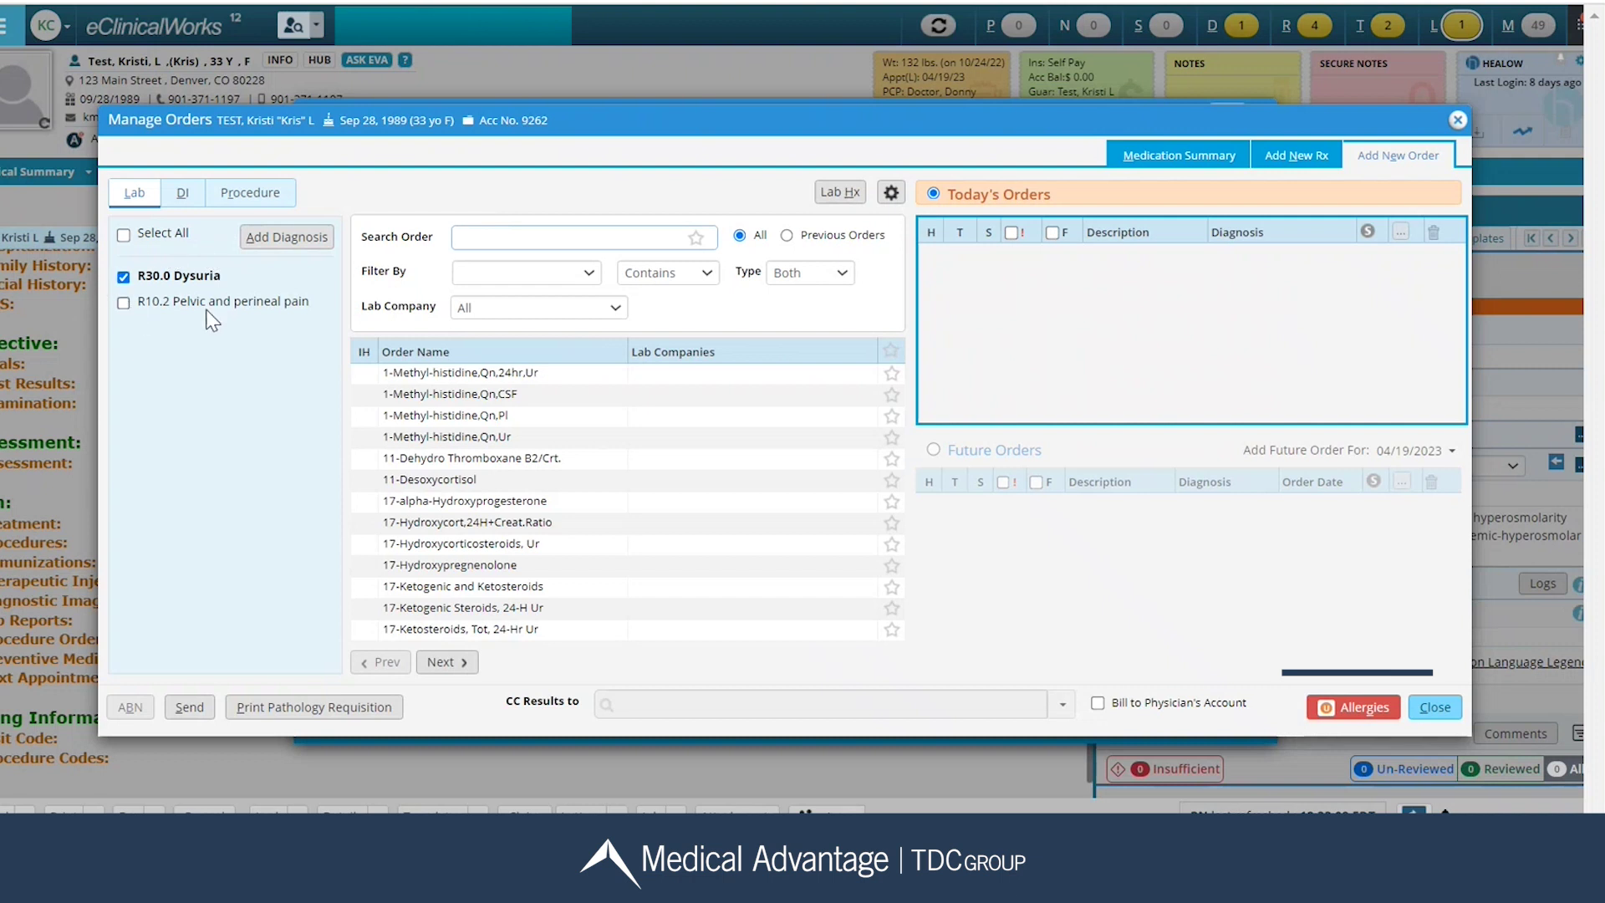
left_click(123, 276)
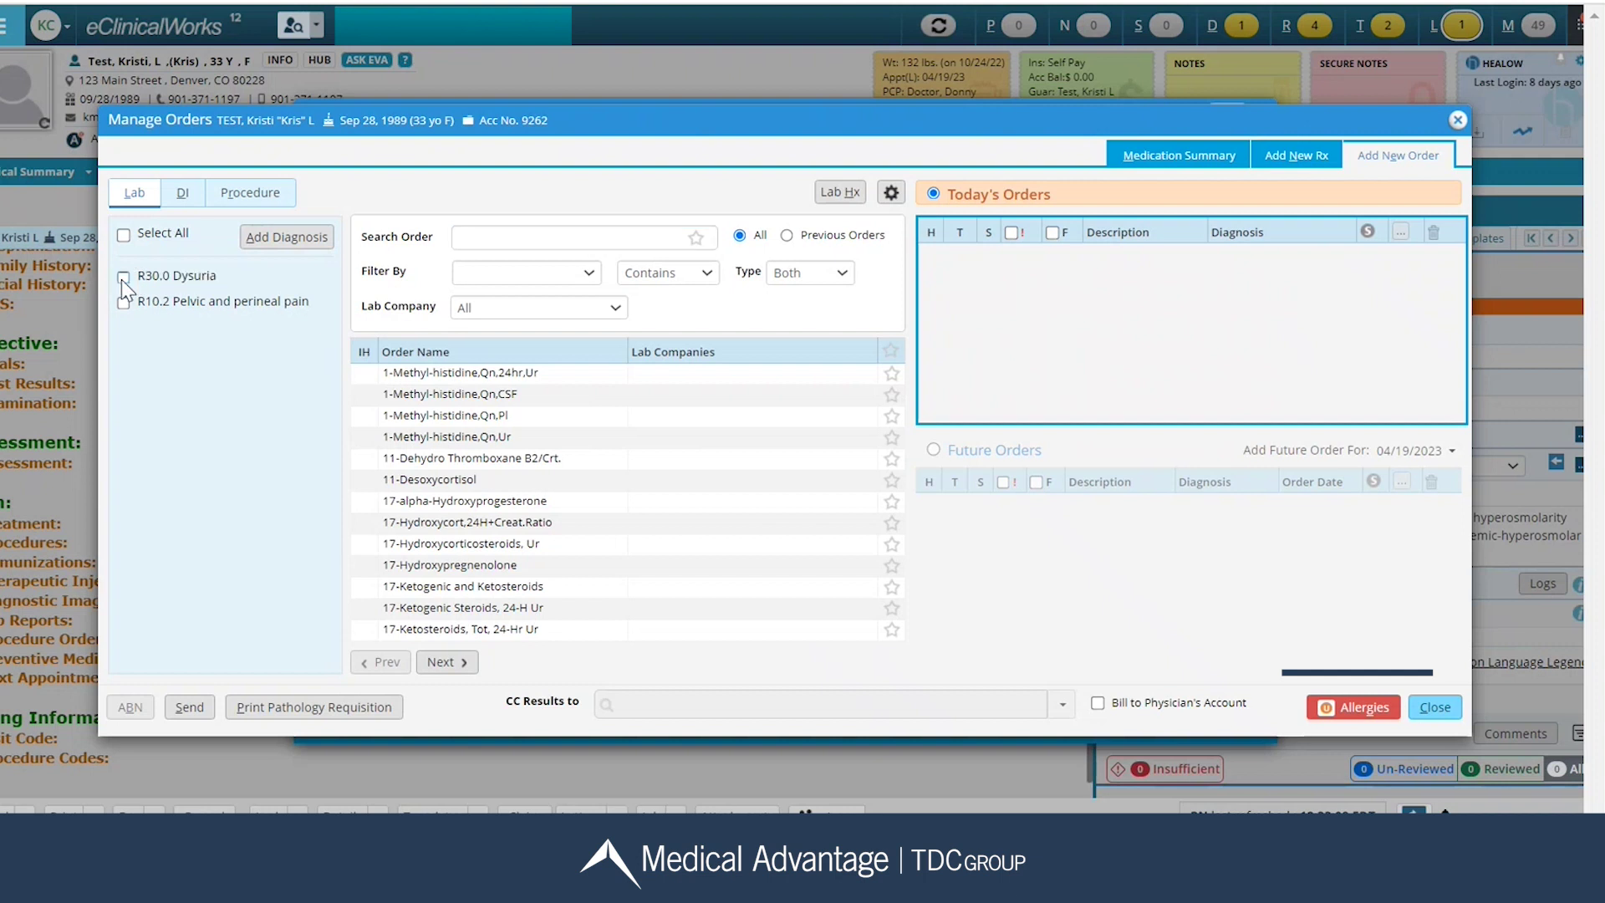
left_click(124, 304)
left_click(532, 237)
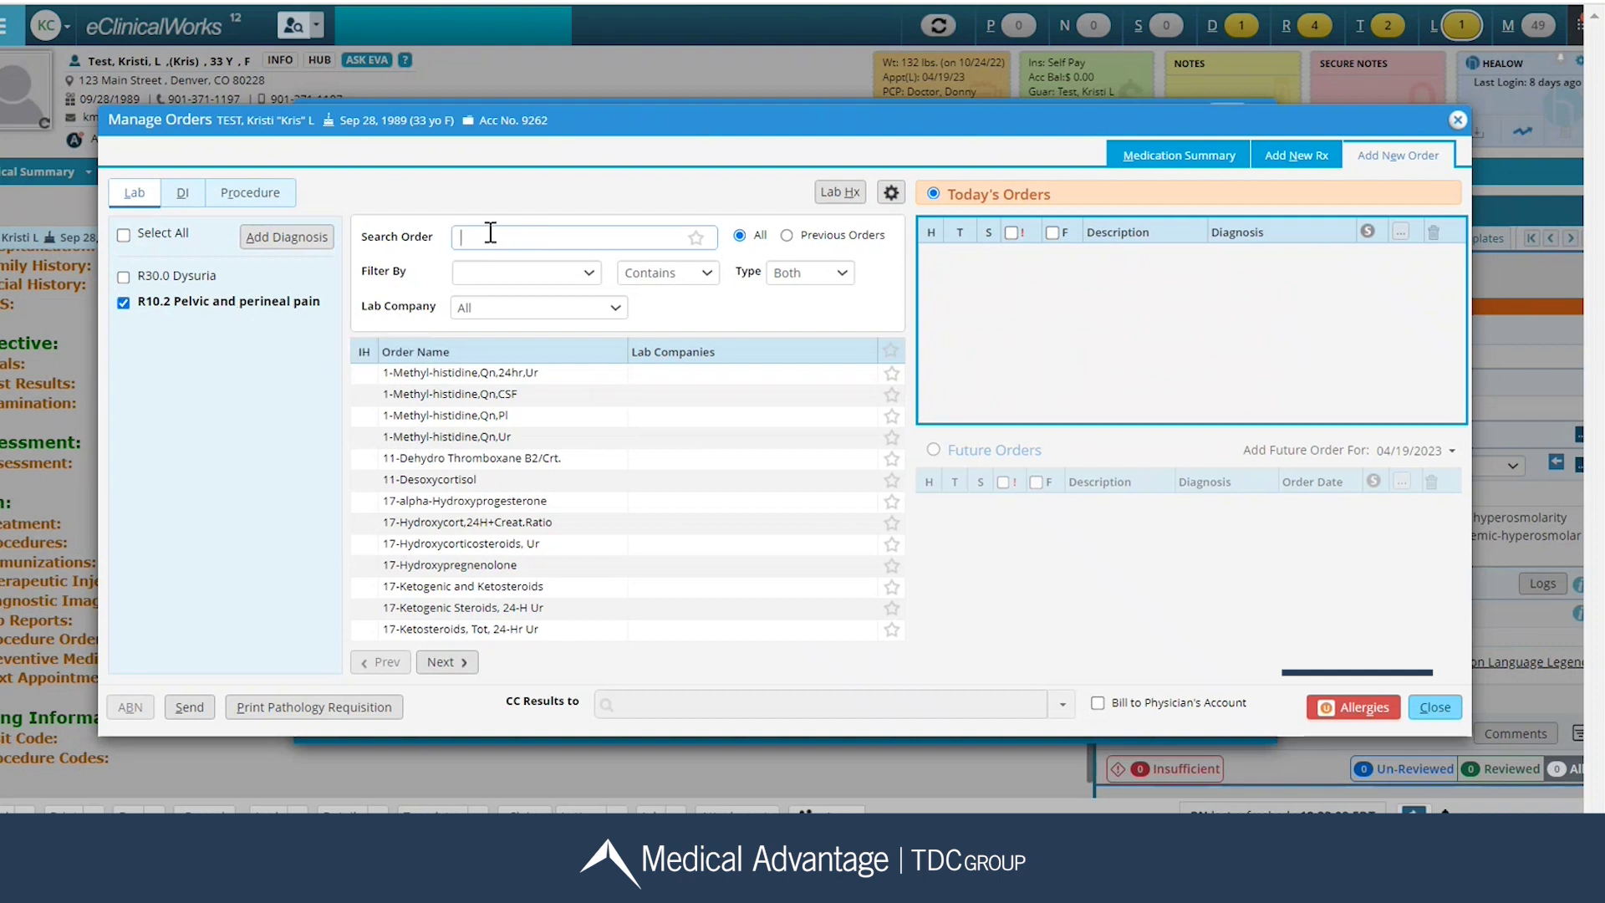
type("cbc")
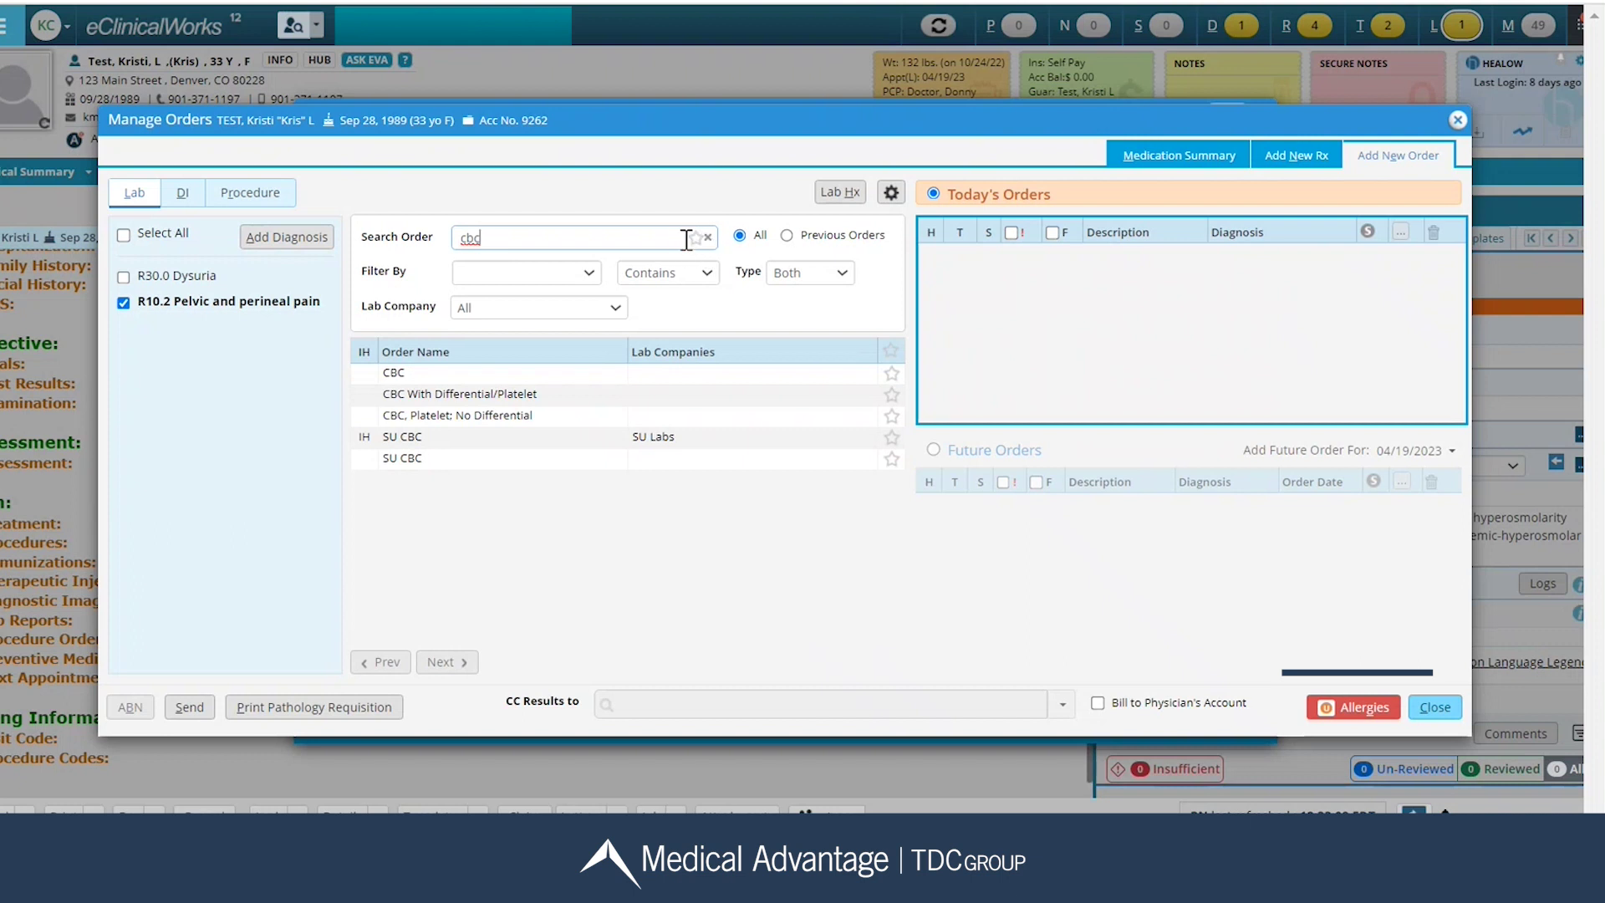
left_click(458, 395)
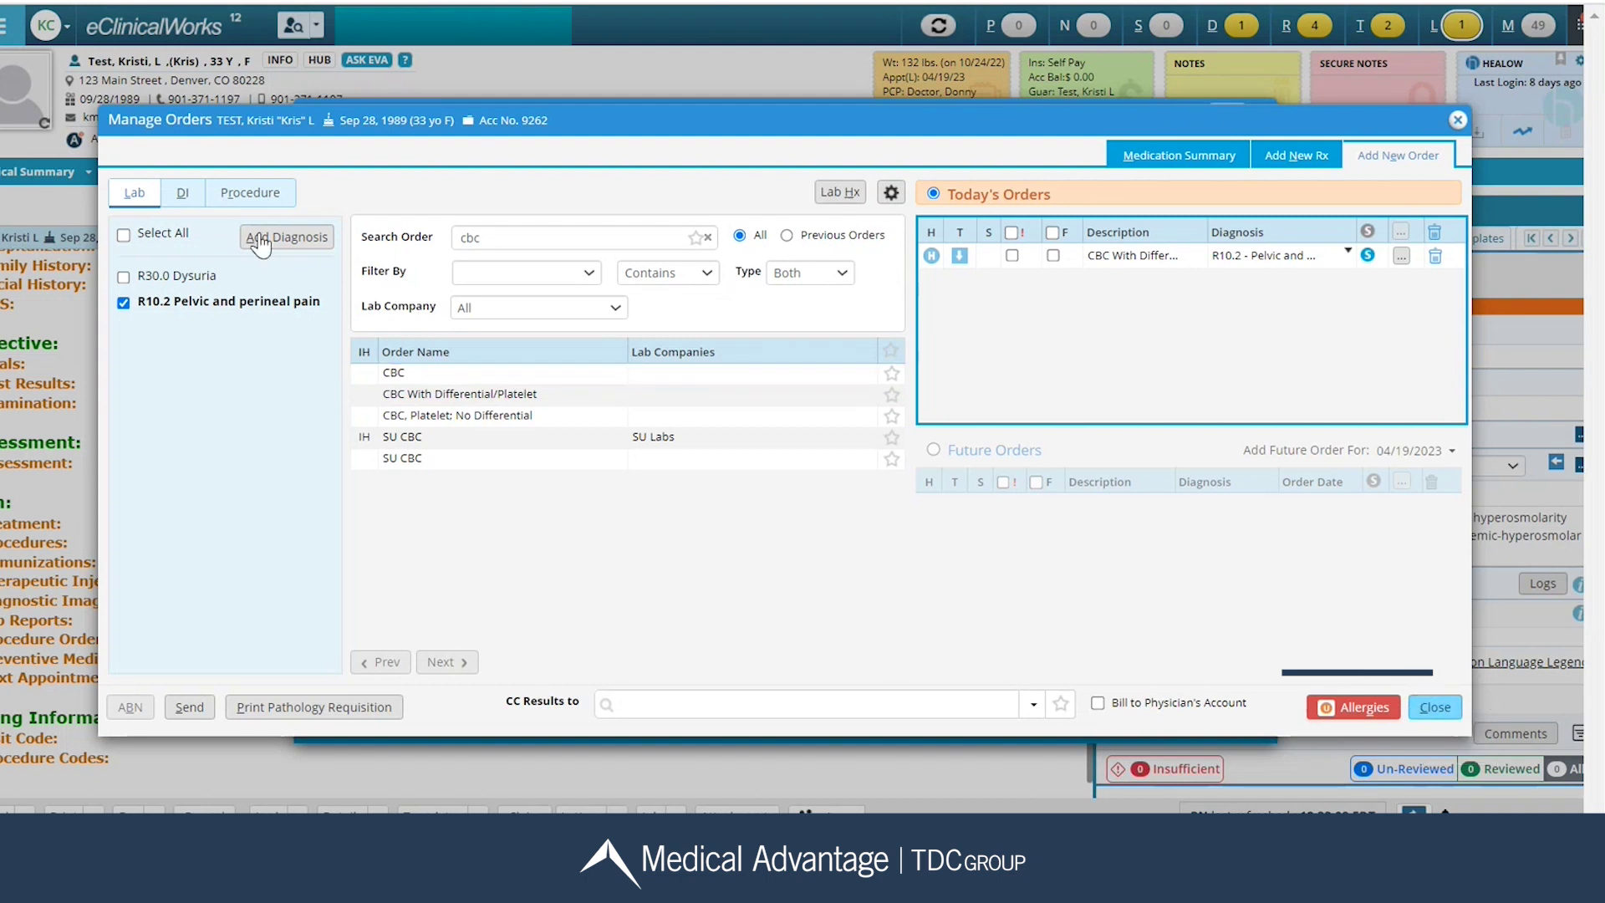
Step: Order the favorite diagnostic imaging study Ultrasound : Pelvic under R10.2 Pelvic and perineal pain and return to Treatment
left_click(183, 192)
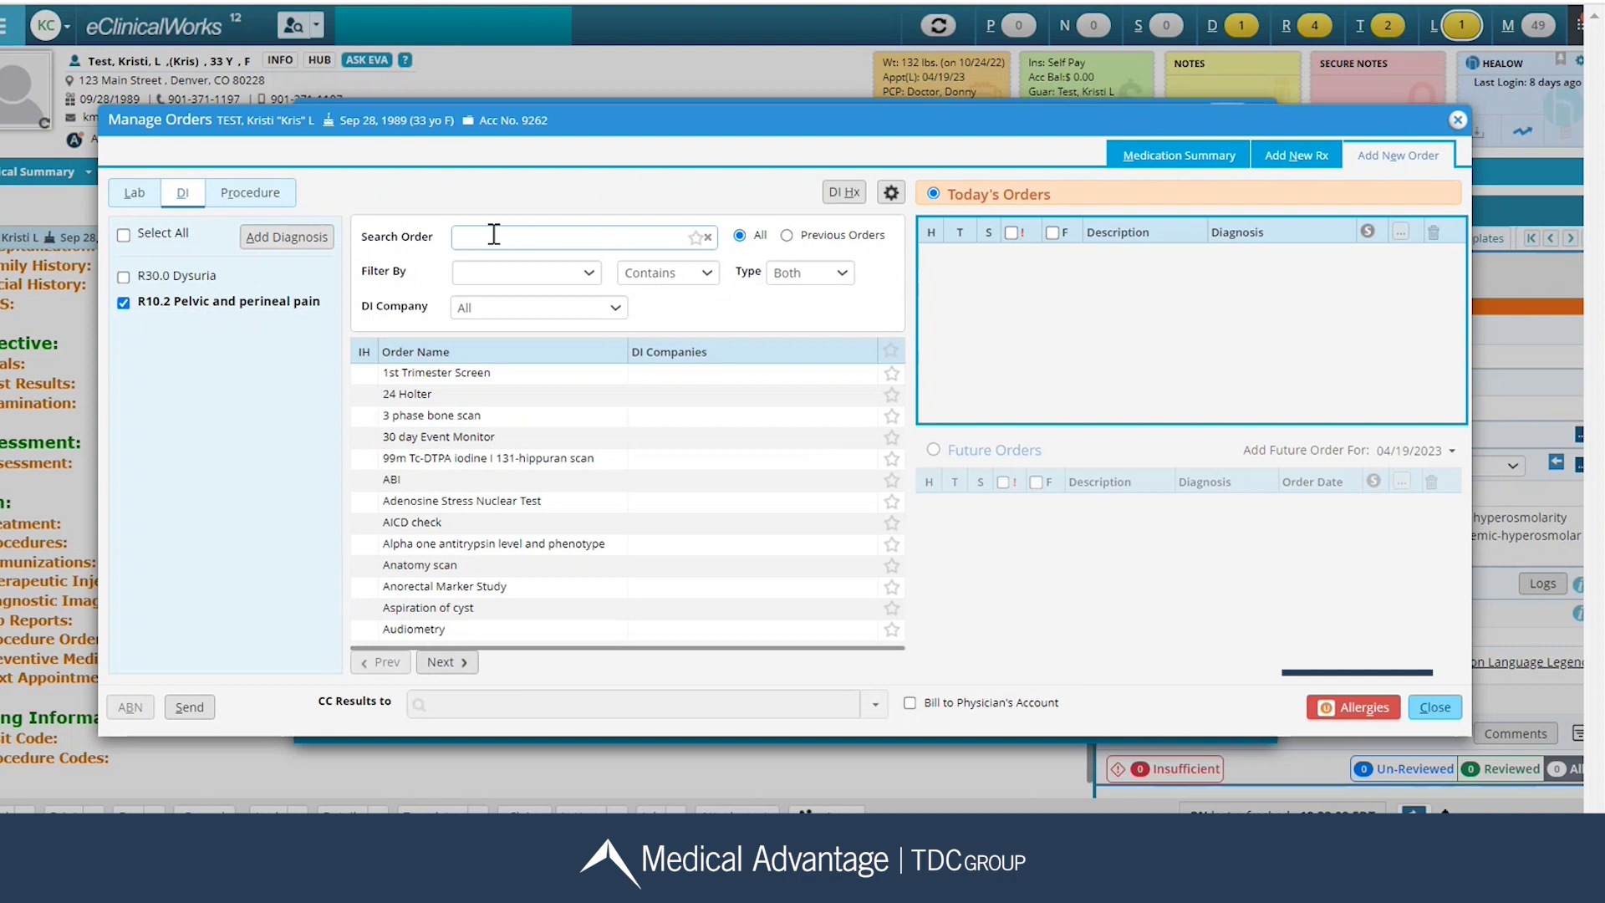
type("pelvic")
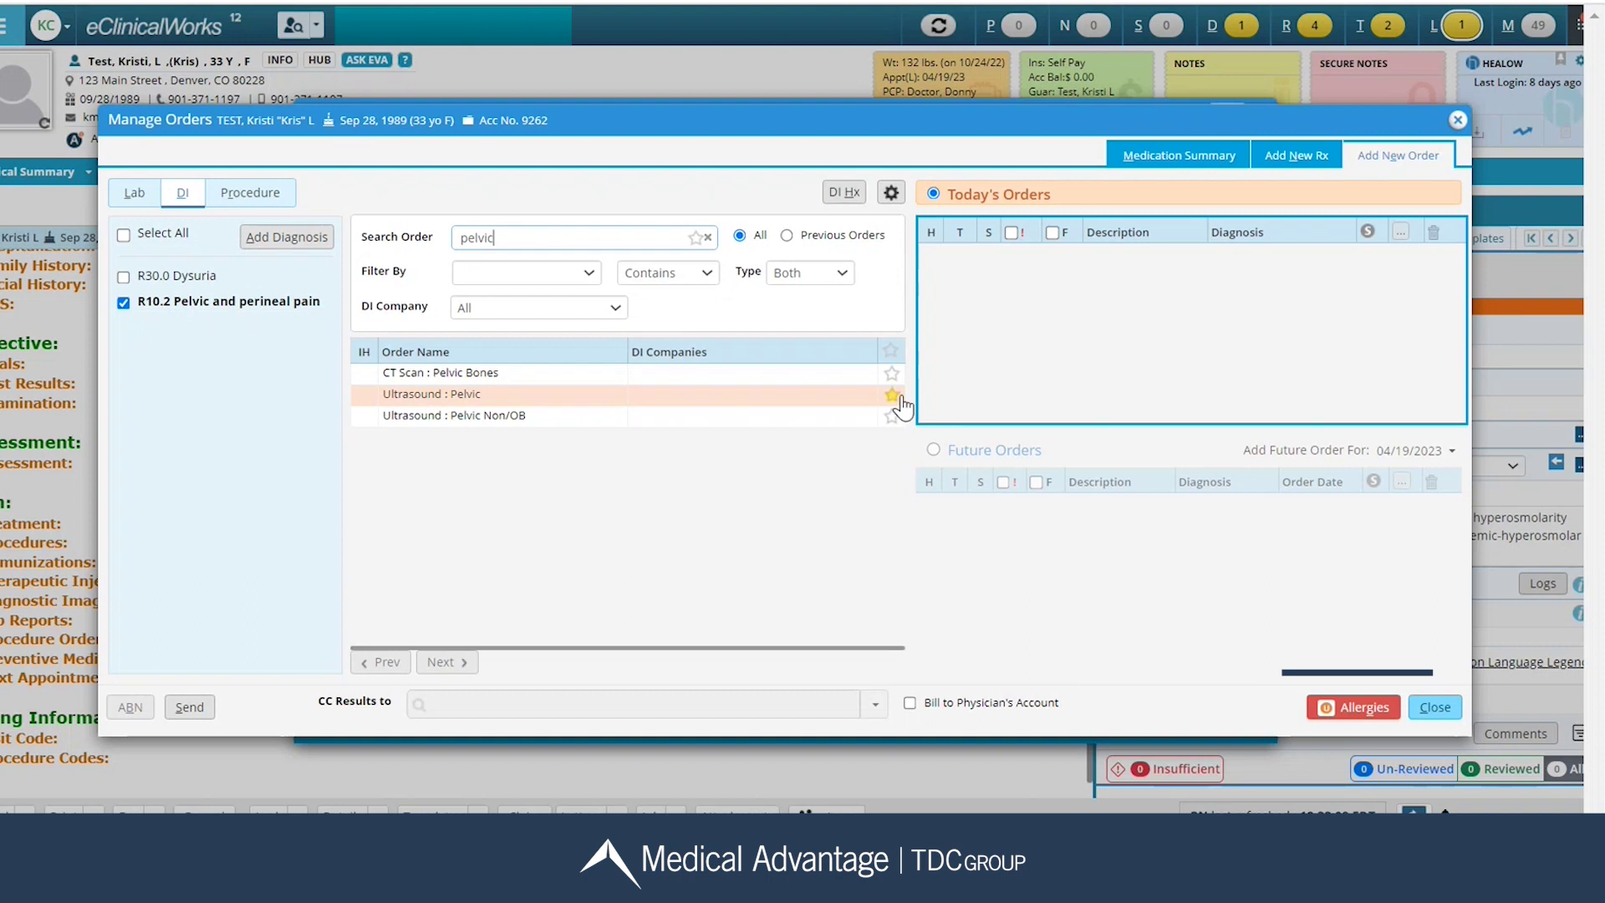
left_click(697, 239)
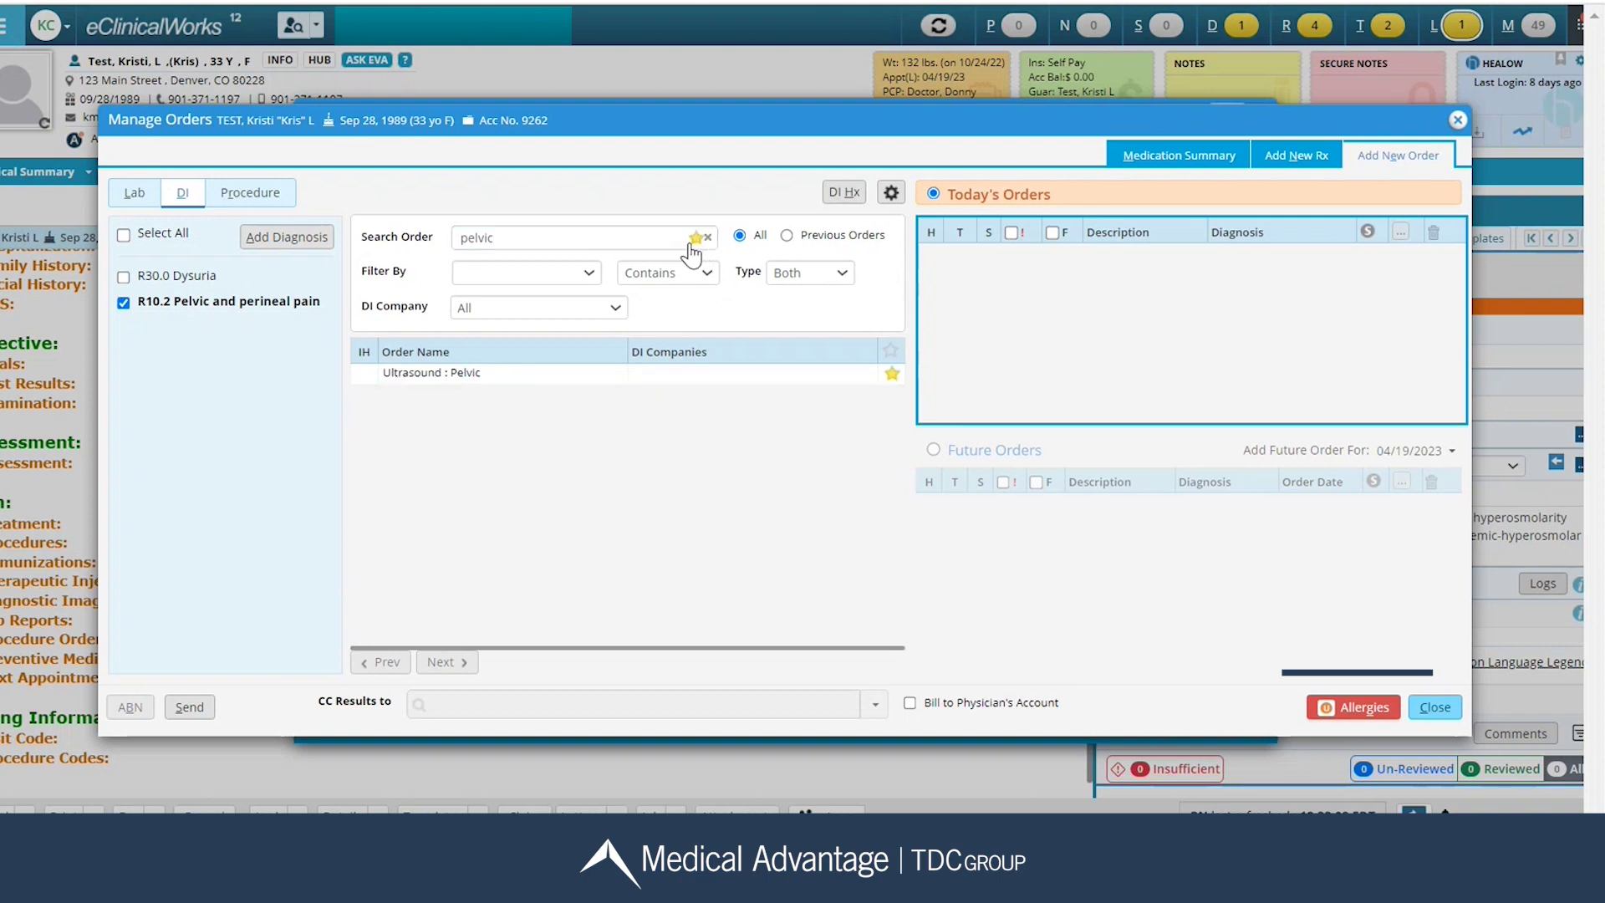
left_click(451, 378)
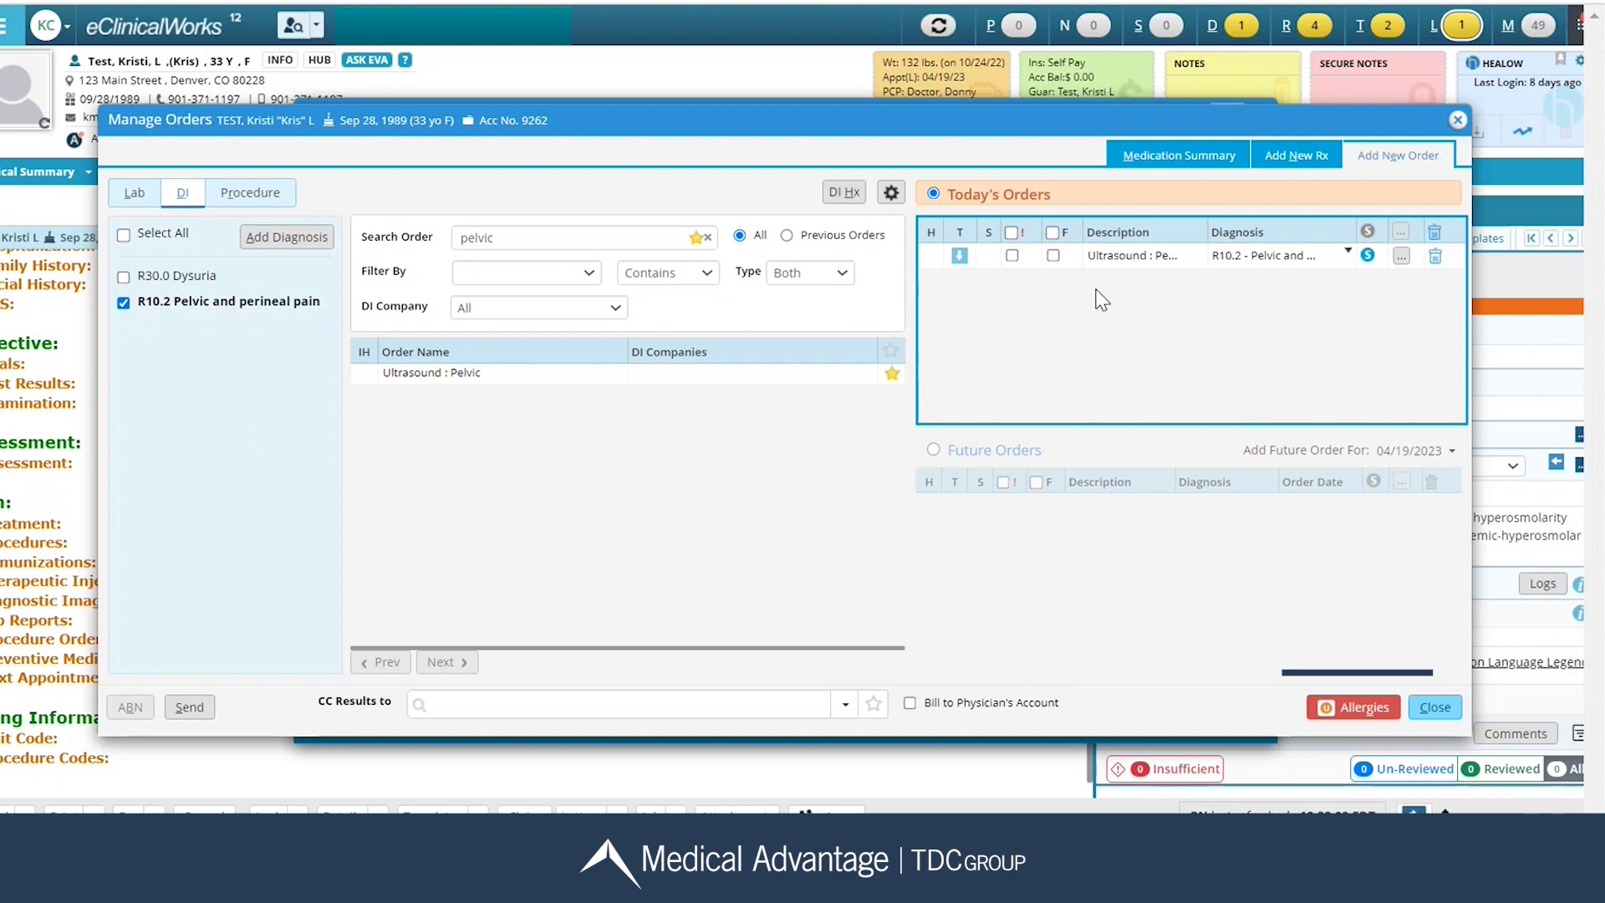
left_click(1434, 707)
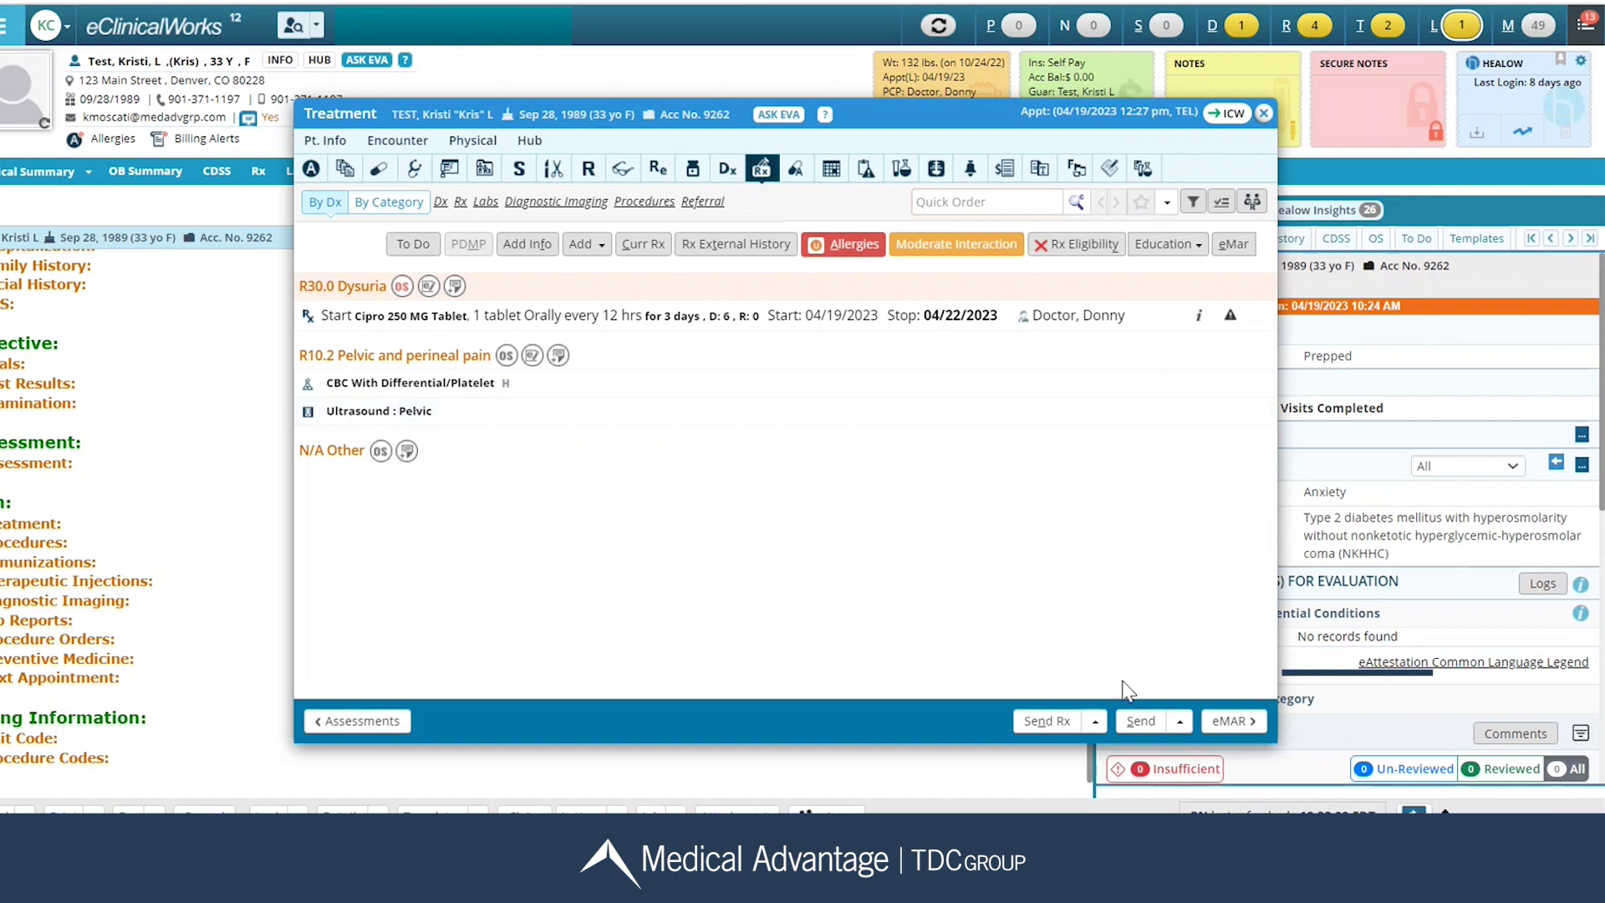
Step: Try eTransmit as the CBC order's sending mode, check the pelvic ultrasound's modes and the CBC error details, and close without sending
left_click(1138, 724)
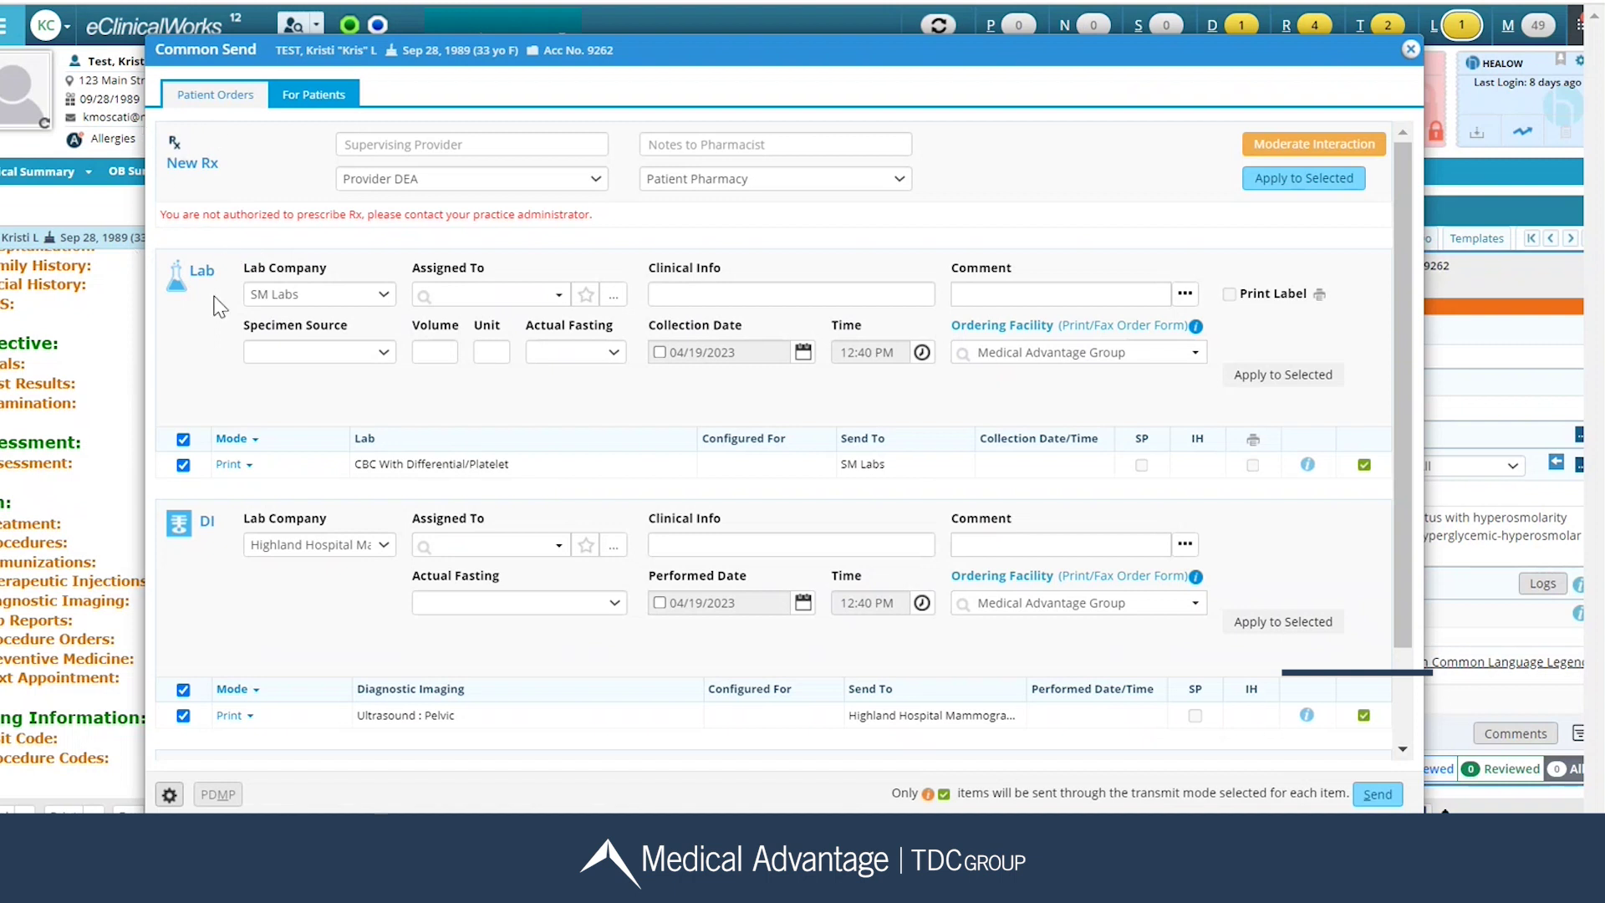
left_click(248, 466)
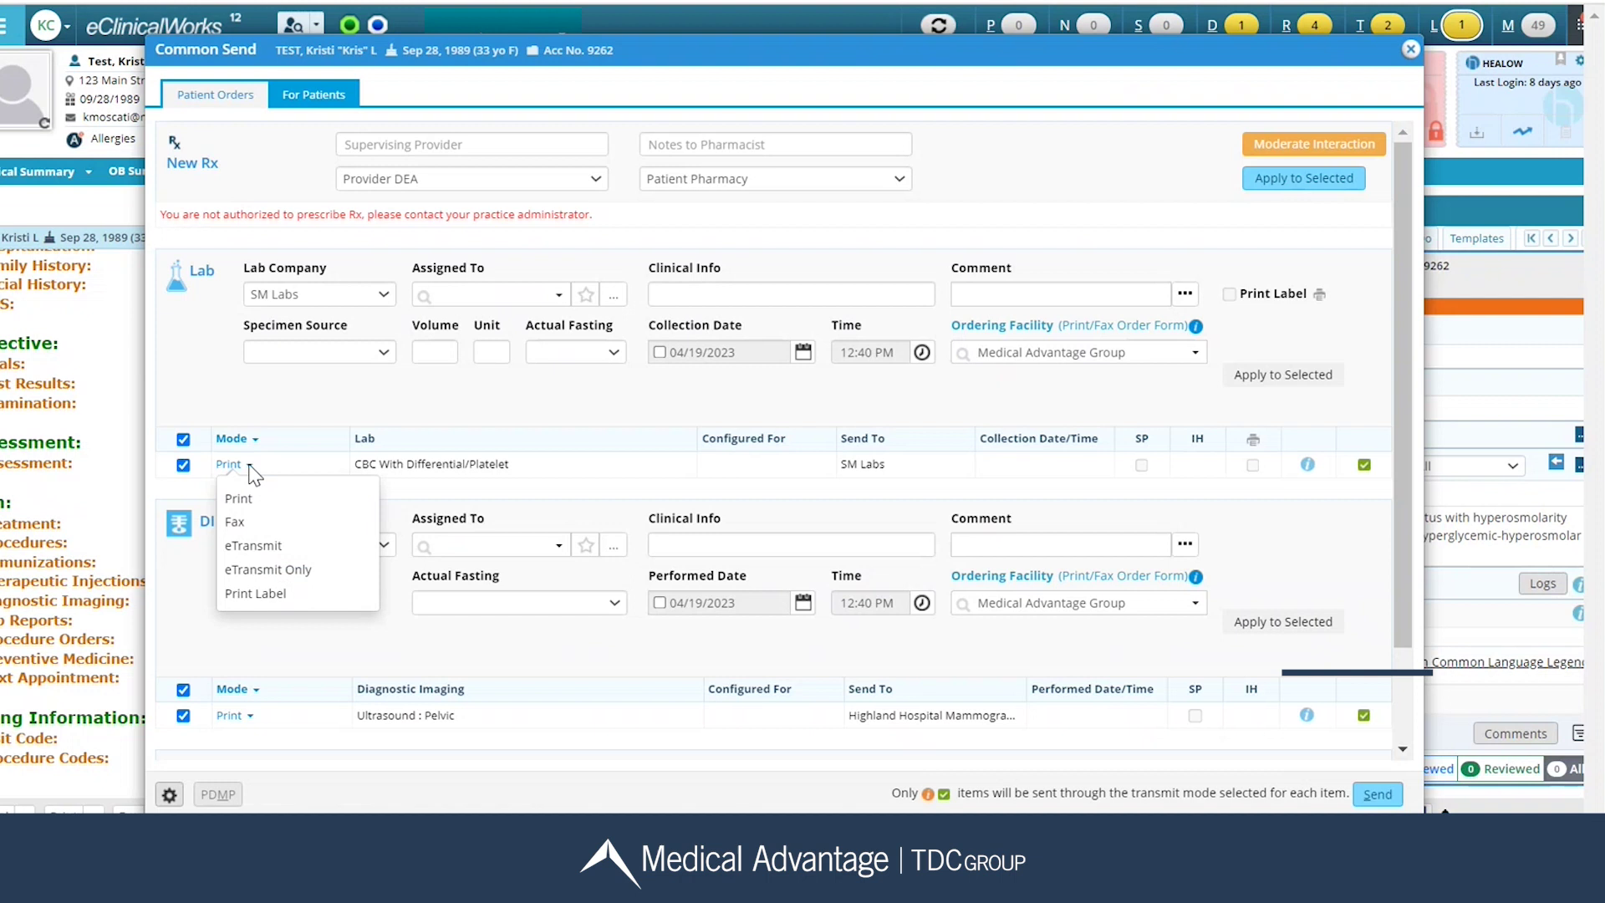
left_click(261, 551)
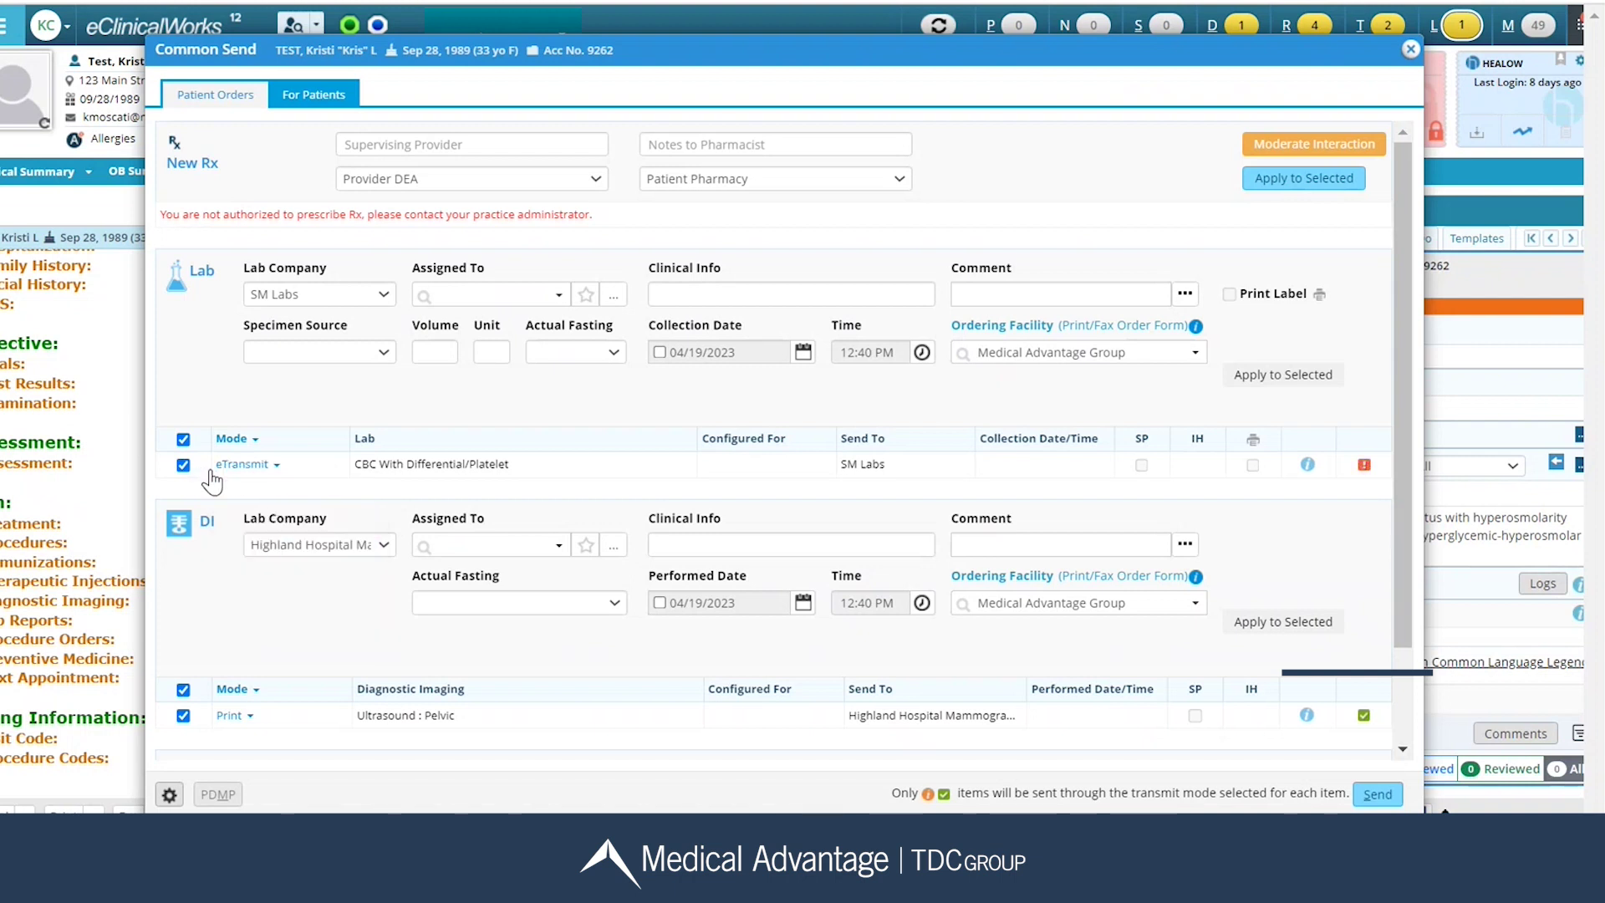
scroll(266, 472, "down", 2)
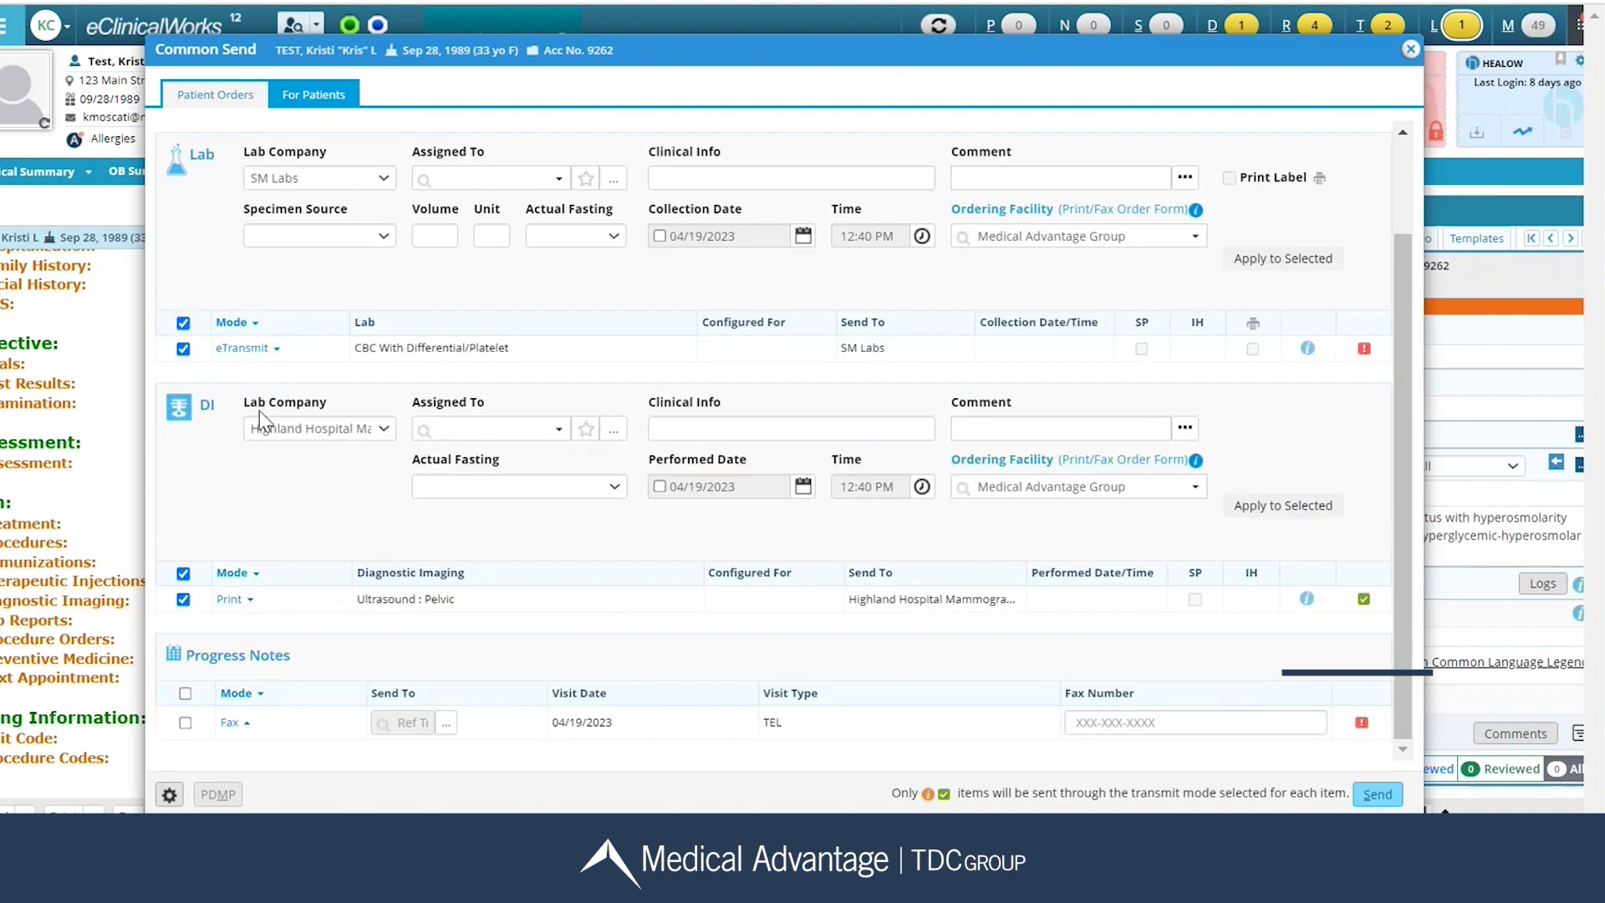
left_click(248, 600)
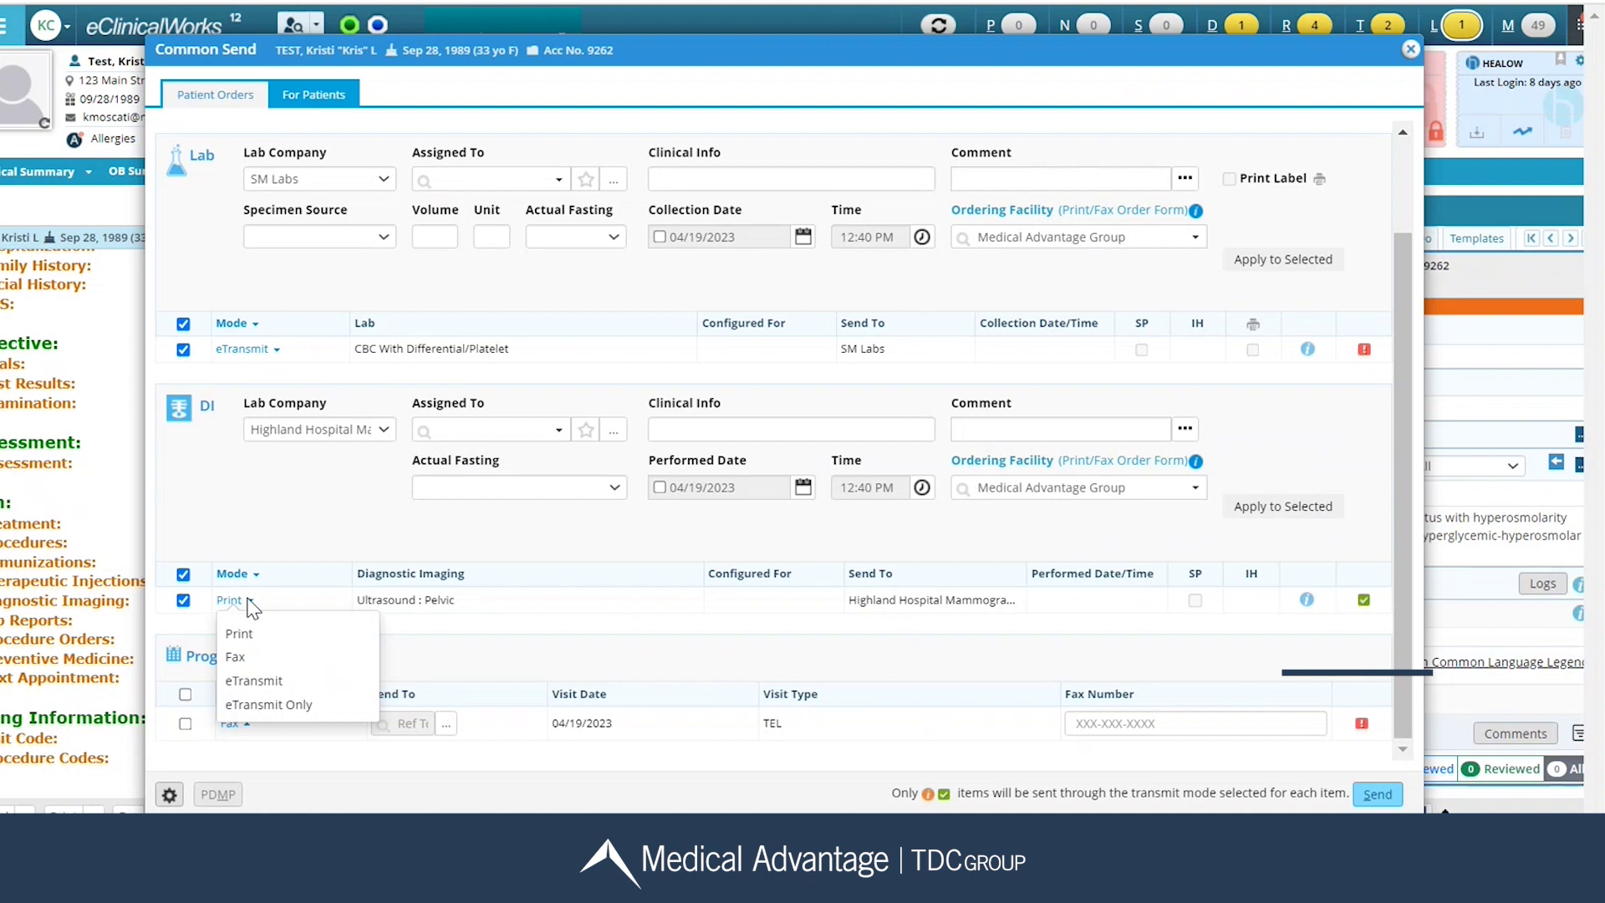
left_click(265, 494)
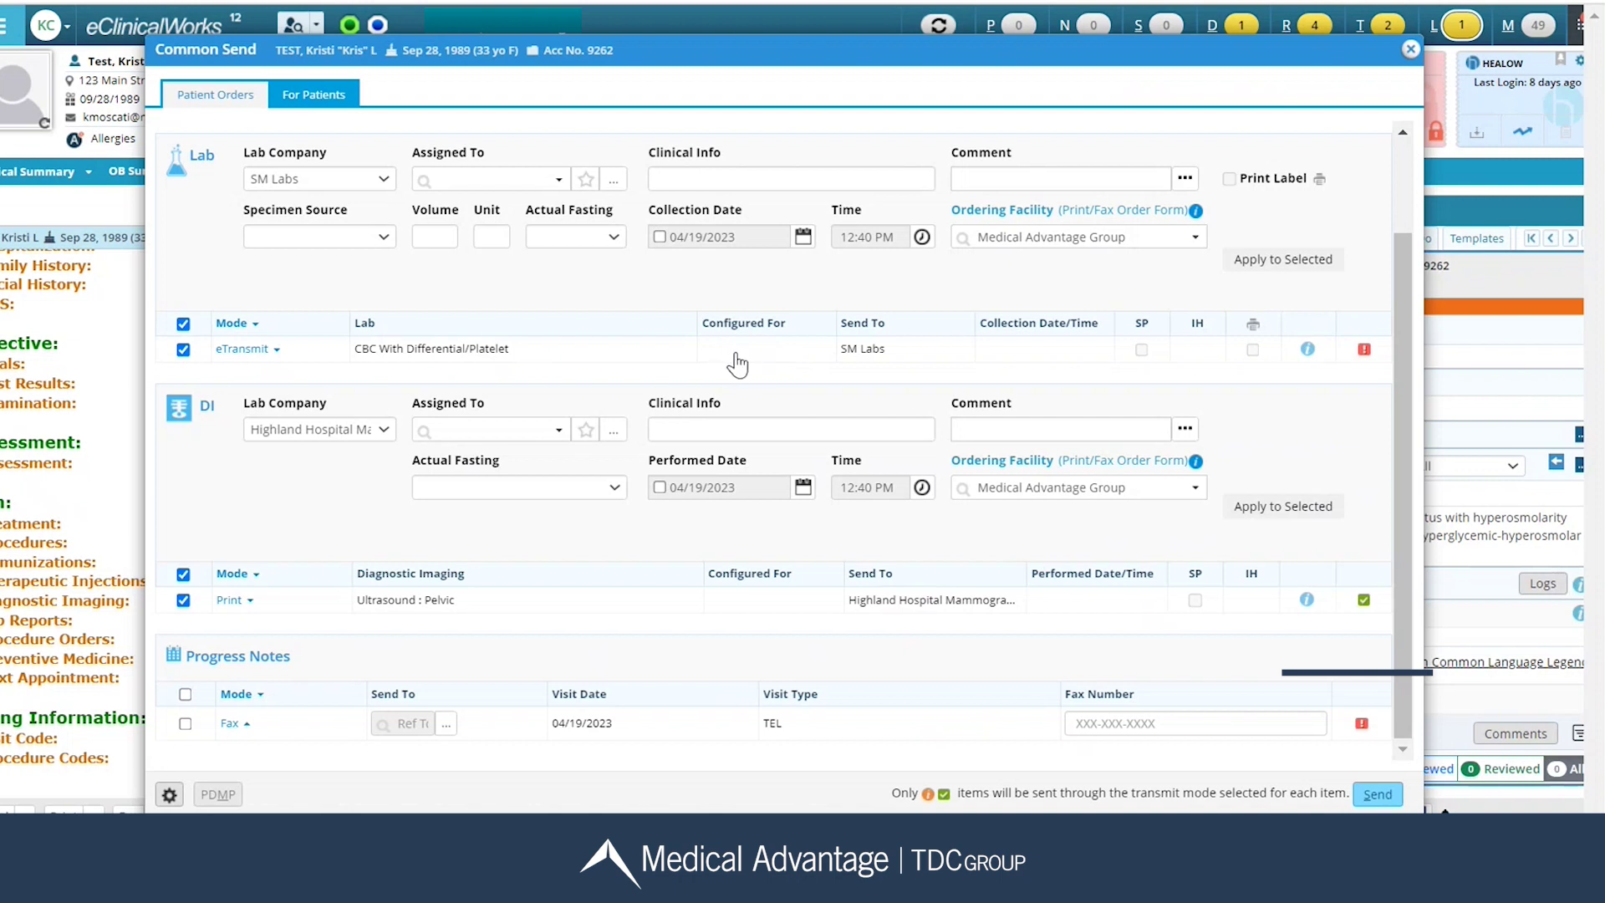
mouse_move(1368, 361)
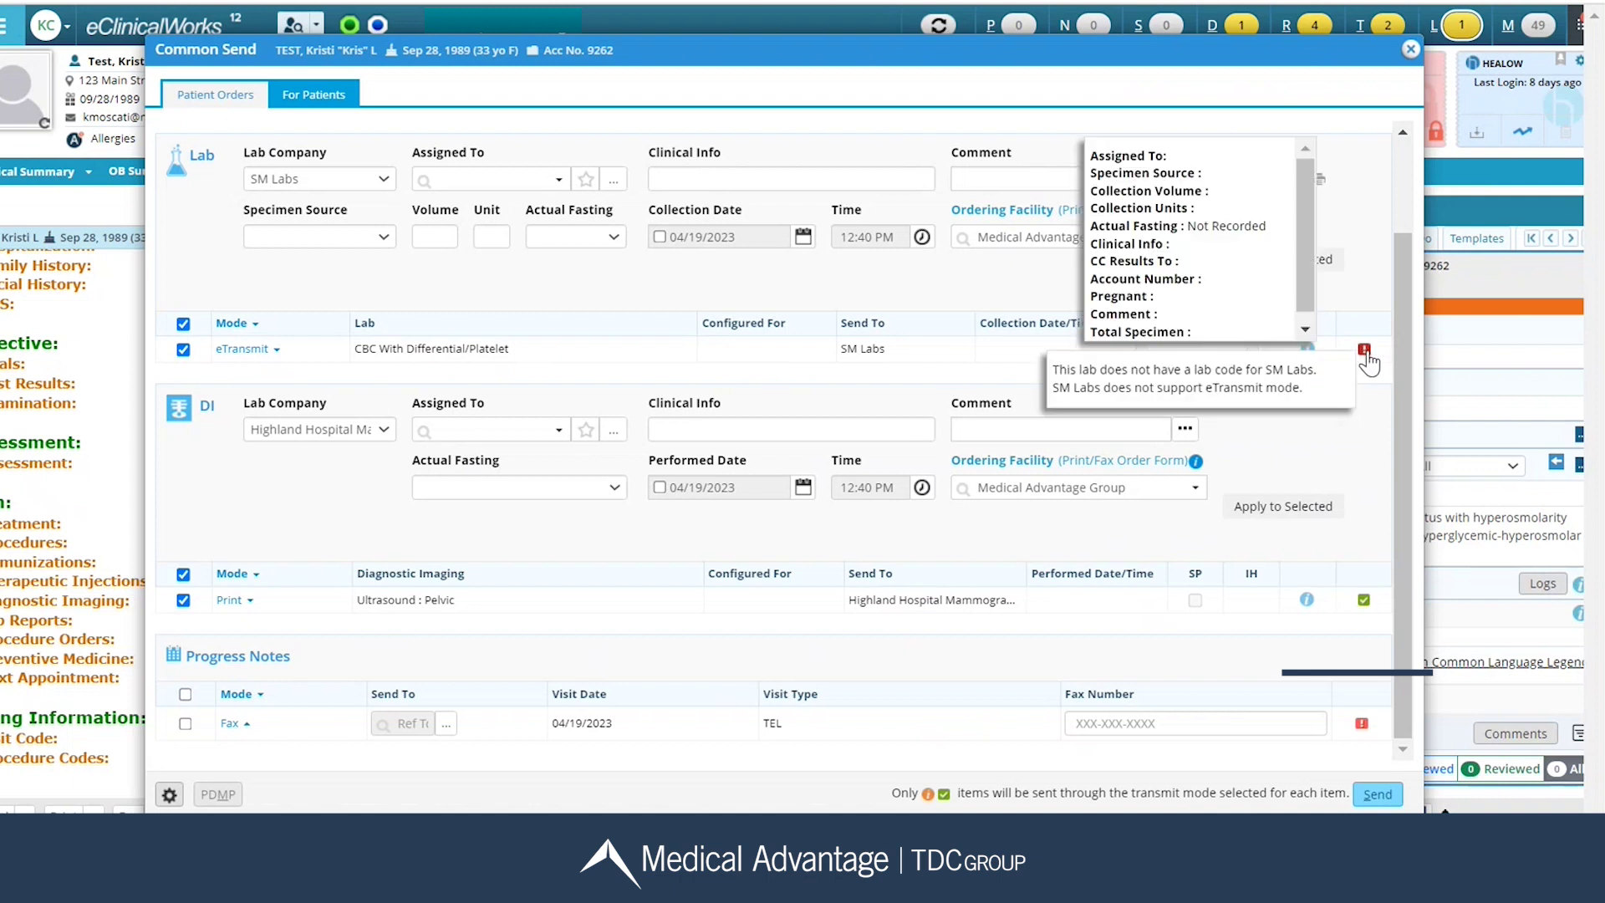
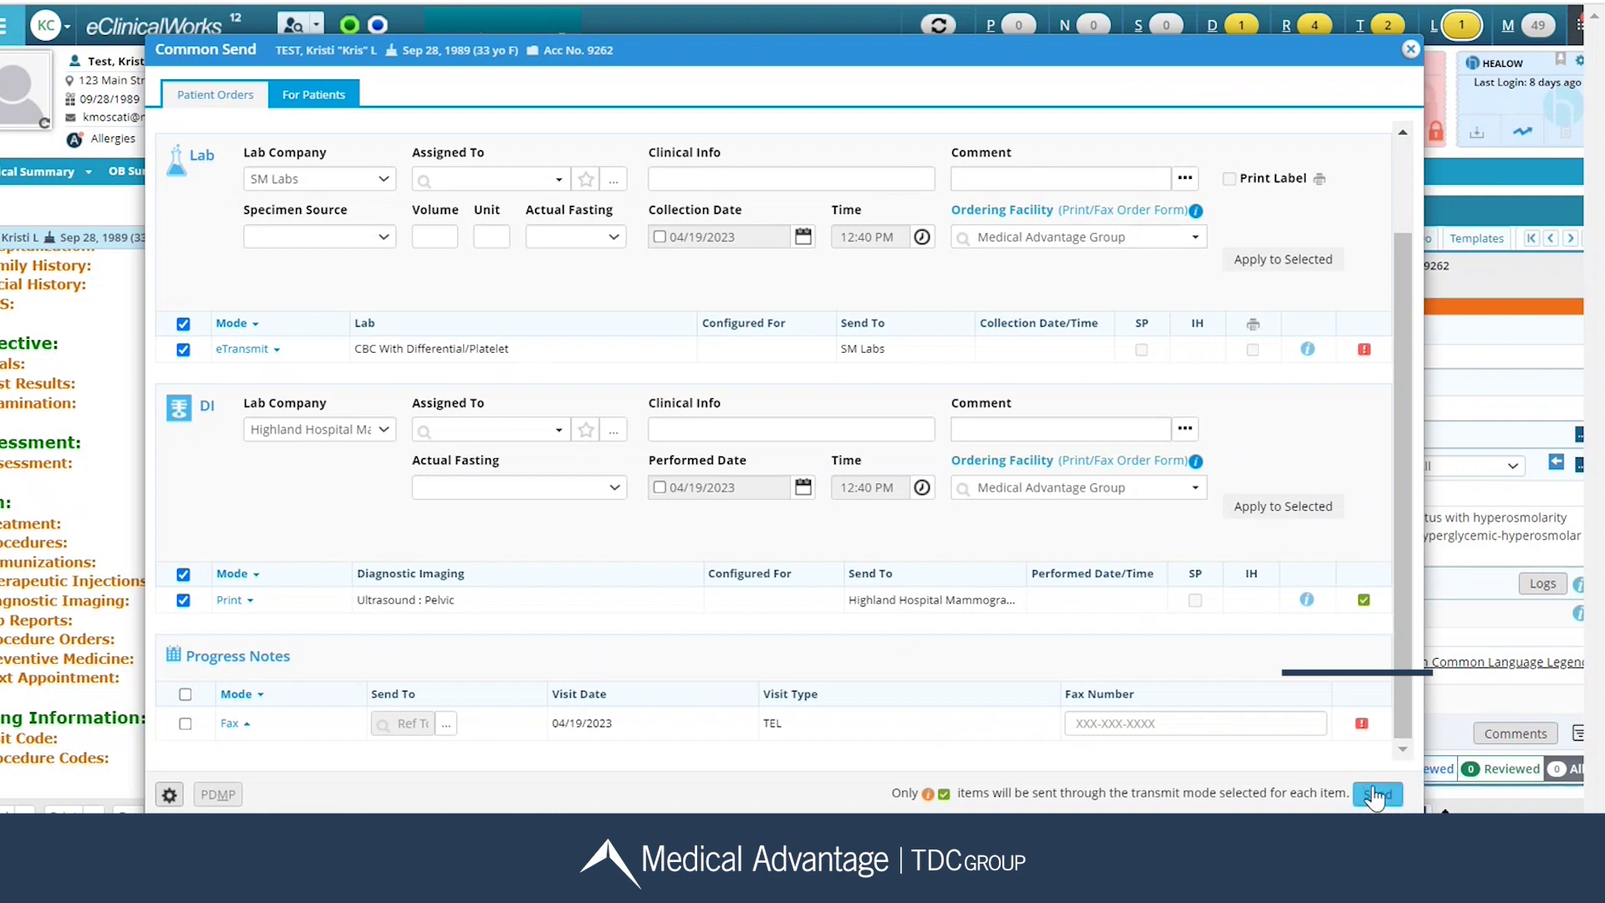
left_click(1409, 54)
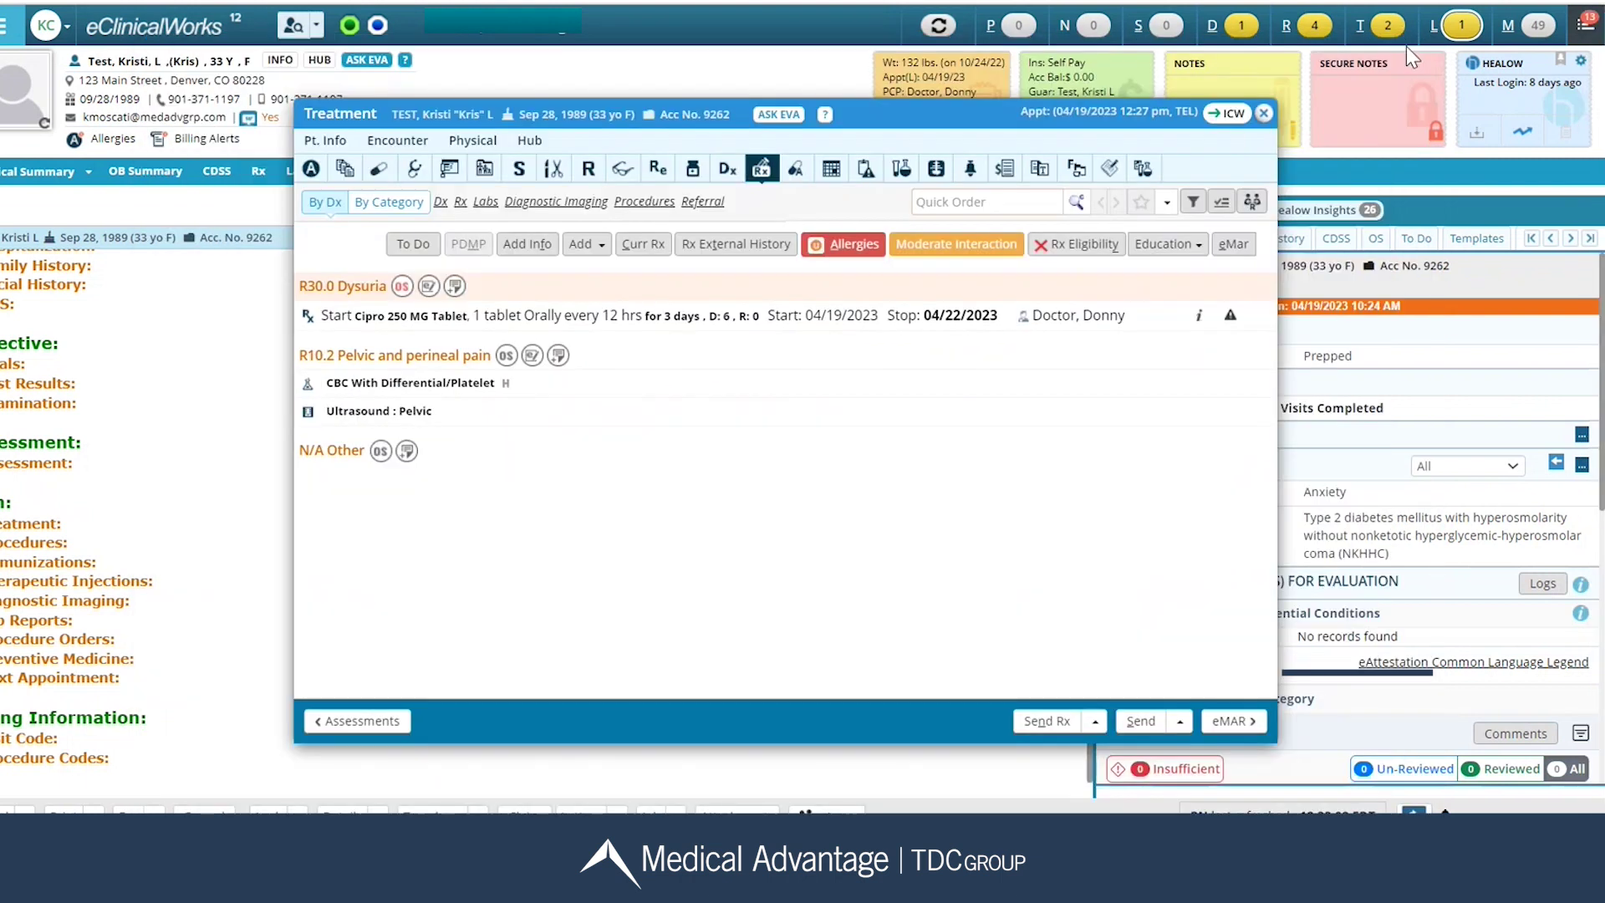
Step: Leave Treatment, reopen the telephone encounter from its progress note and set its status to Addressed, confirming Address and Close
left_click(1263, 113)
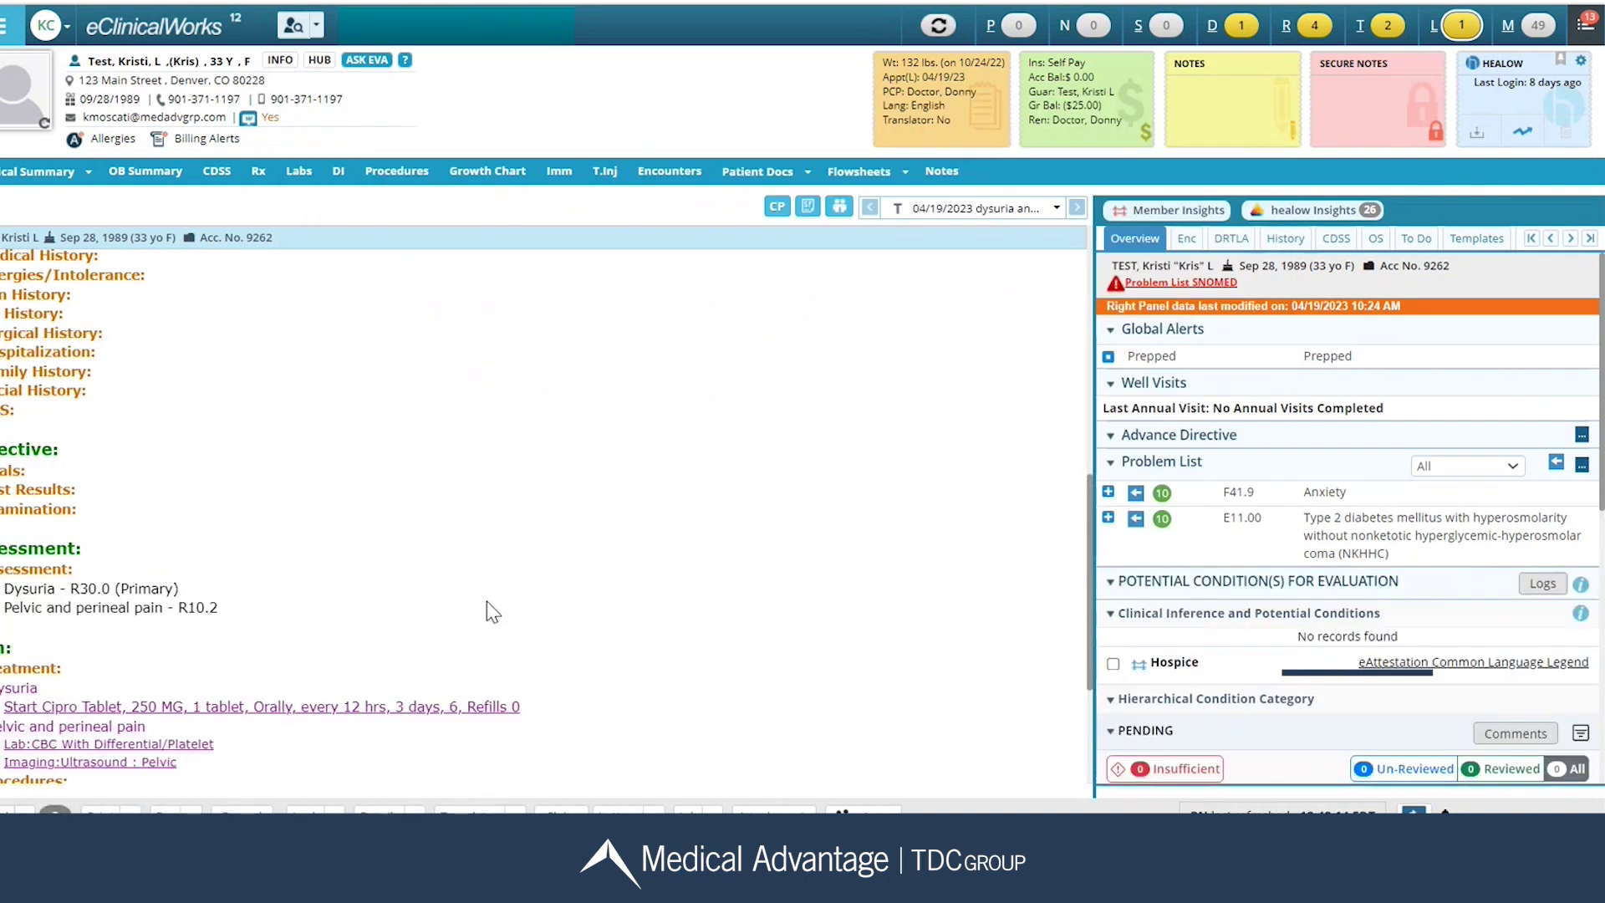
scroll(487, 601, "up", 10)
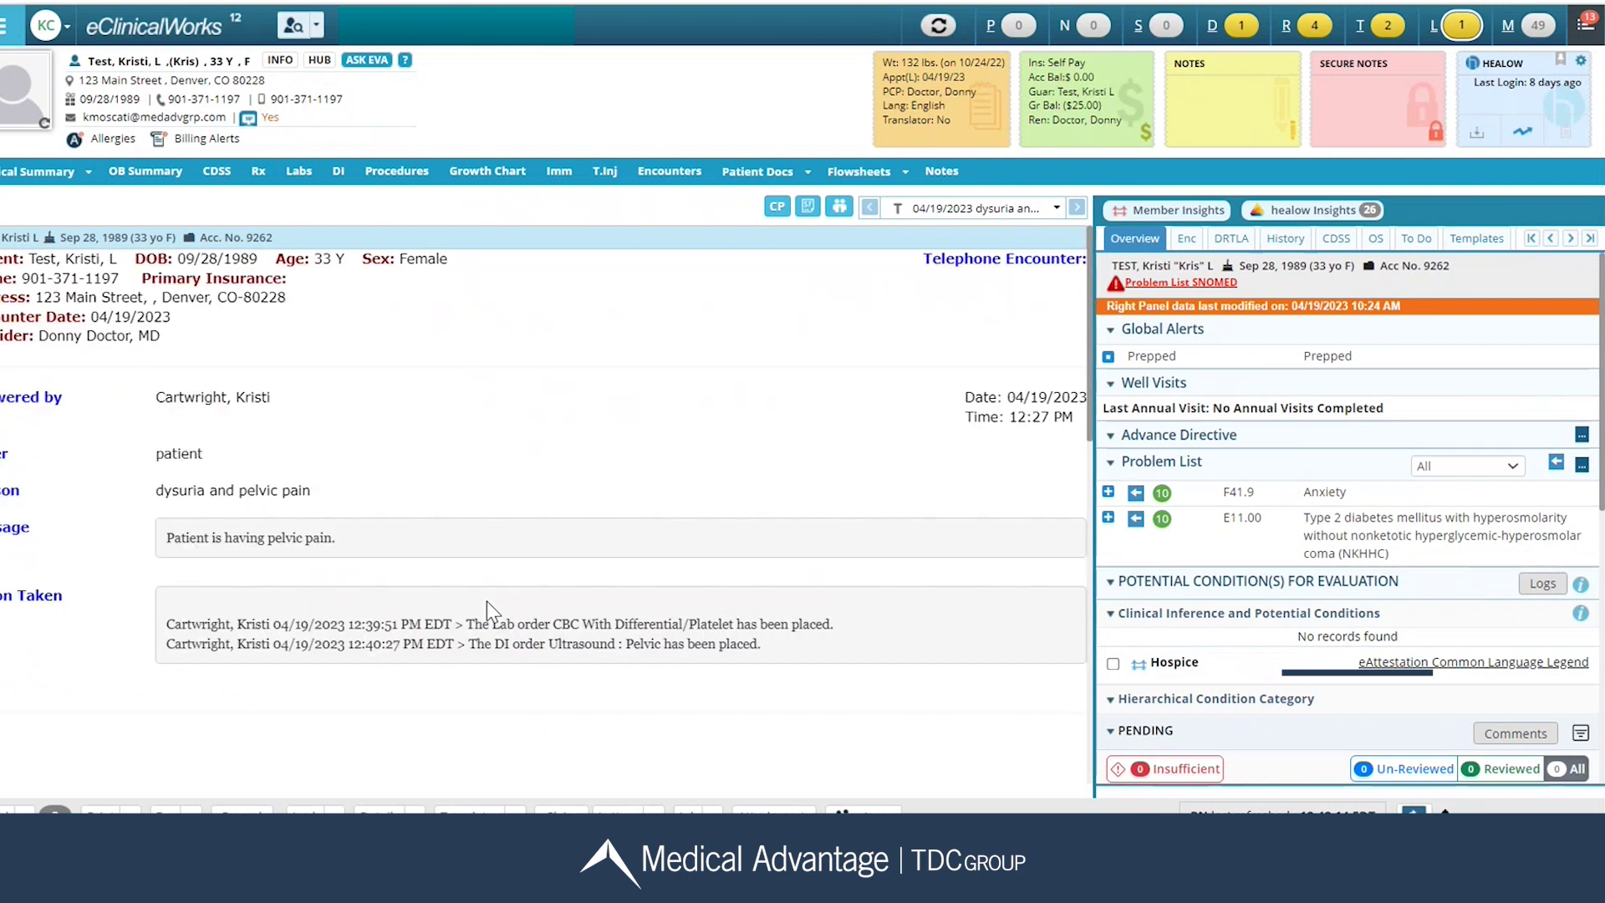
left_click(1012, 266)
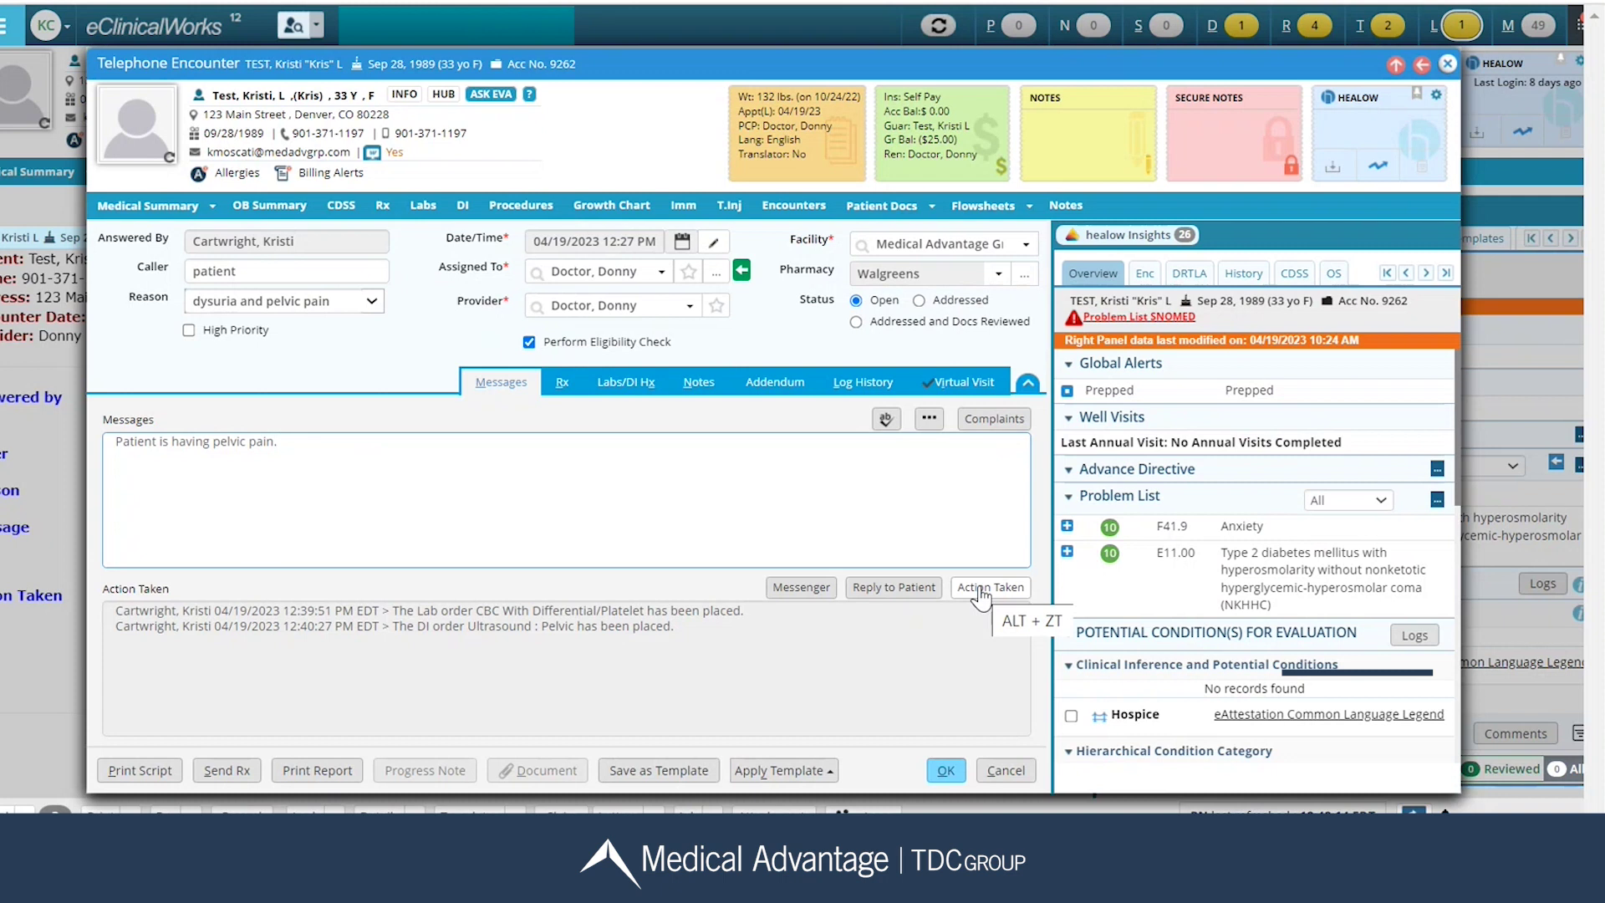
left_click(918, 301)
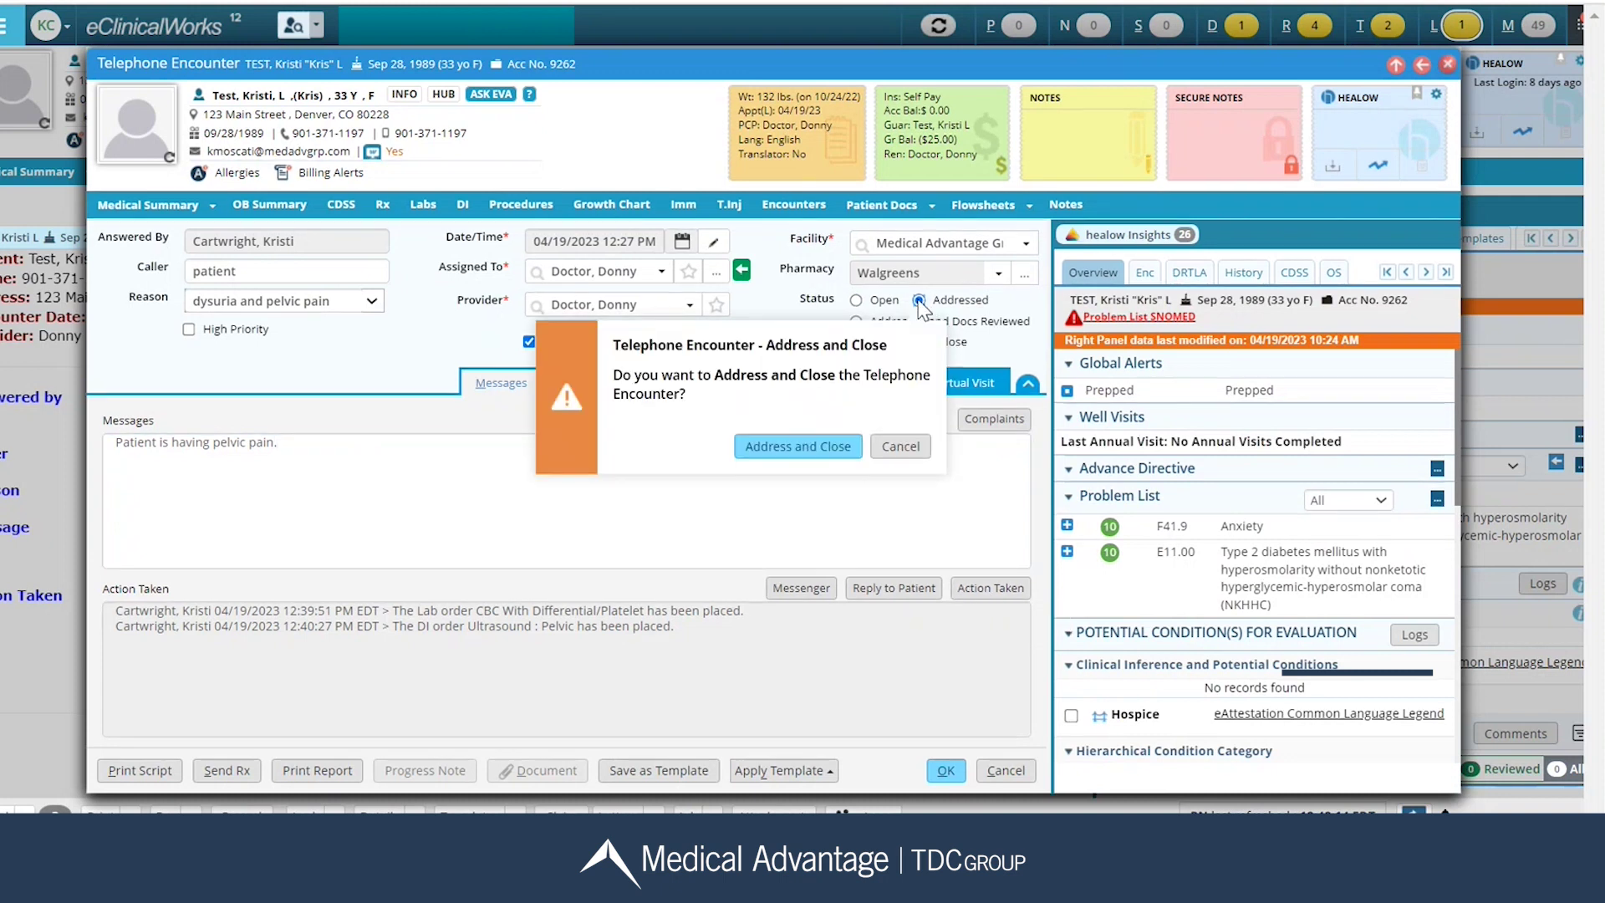
left_click(770, 446)
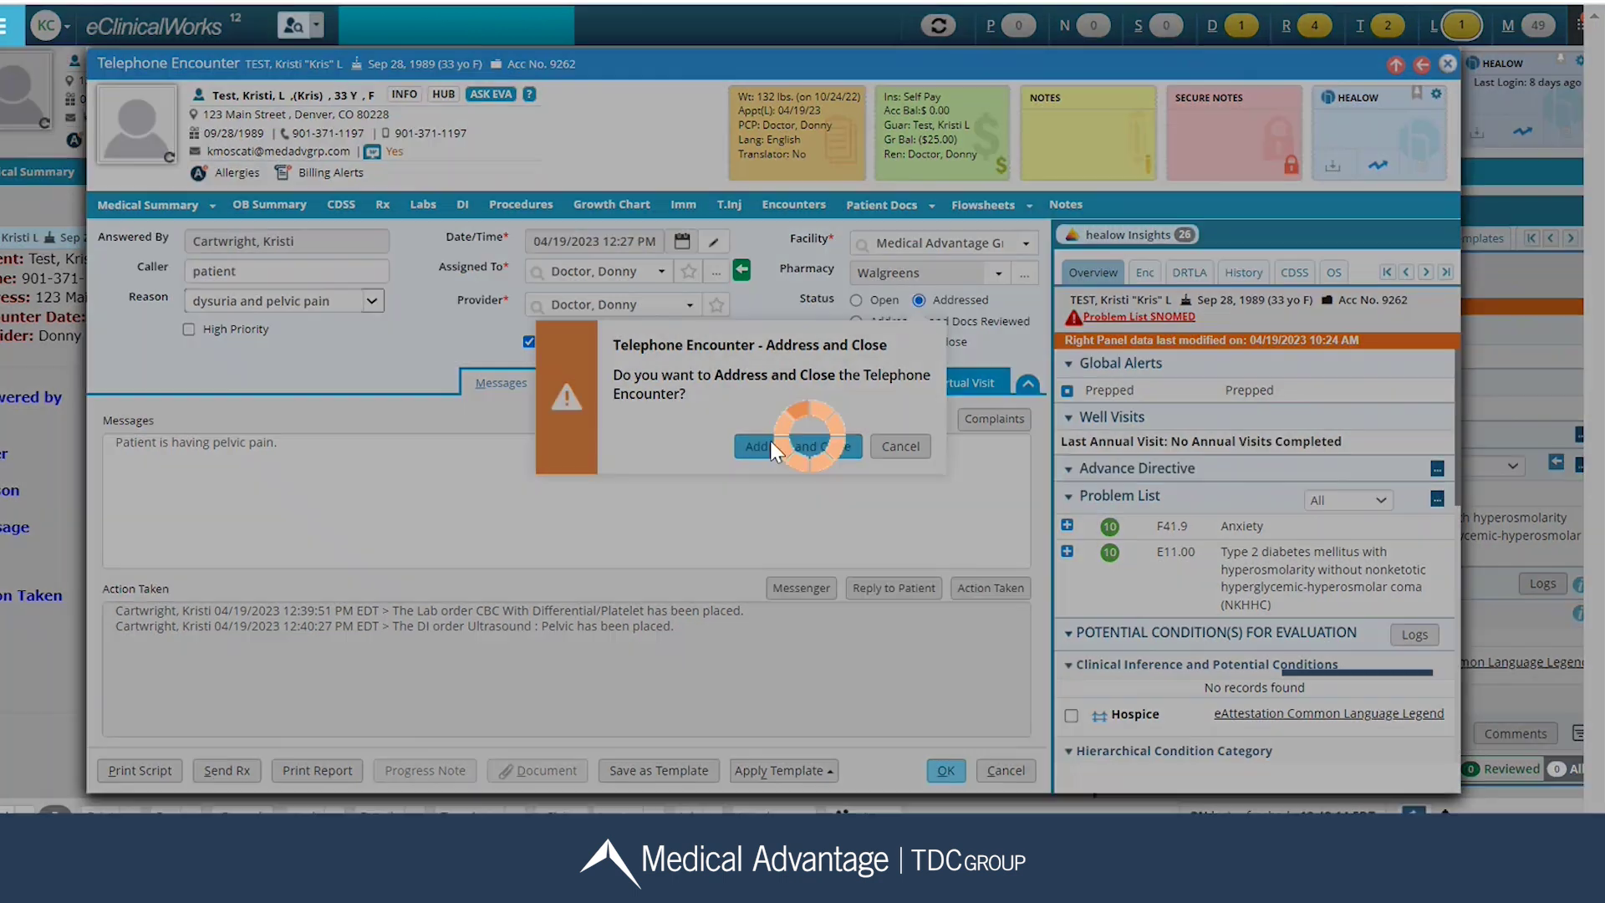